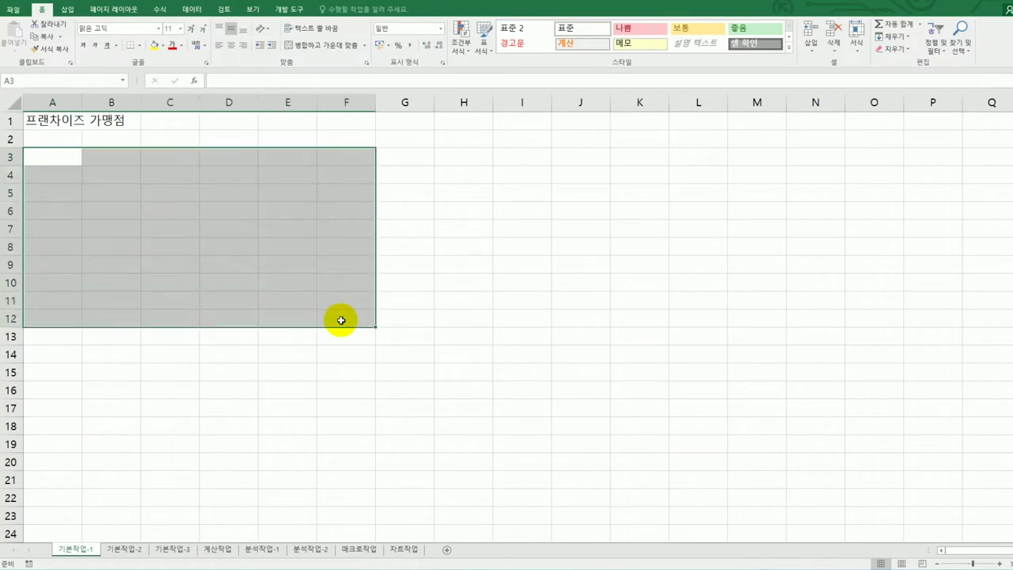
- On the 기본작업-2 sheet, merge and center the title across A1:G1
{"action": "left_click", "coordinate": [129, 549]}
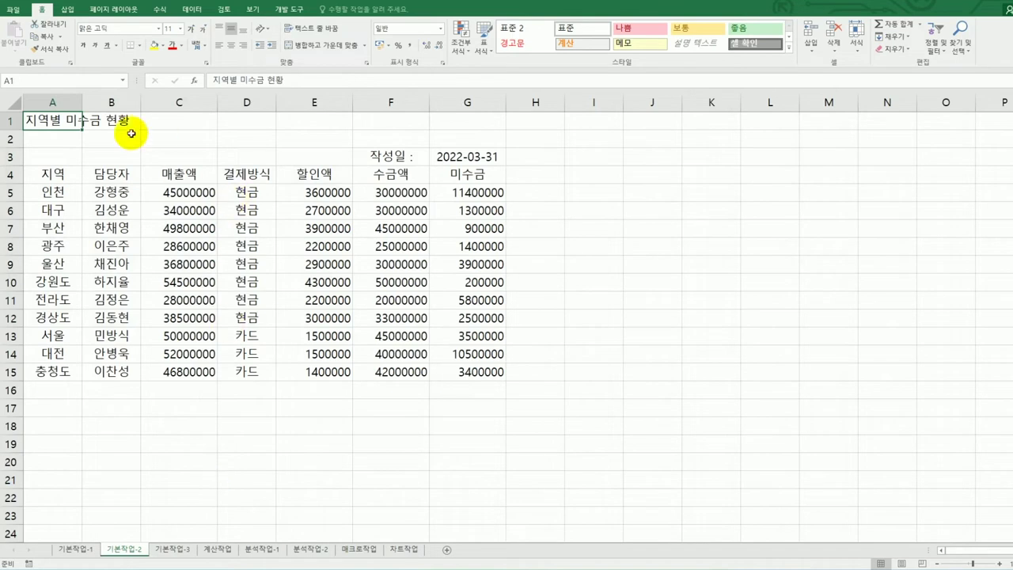
{"action": "left_click_drag", "start_coordinate": [74, 119], "coordinate": [445, 121]}
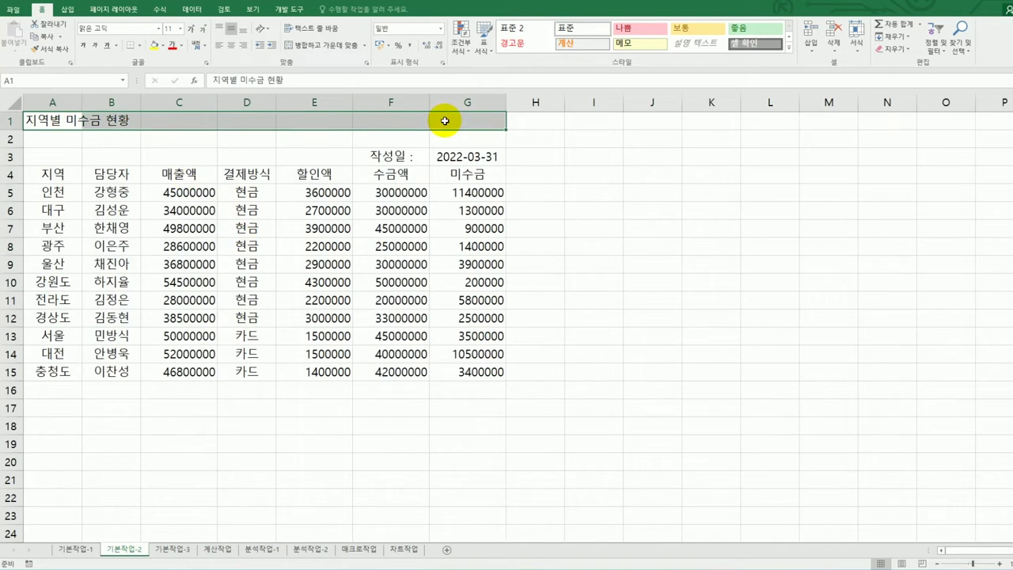
{"action": "left_click", "coordinate": [316, 49]}
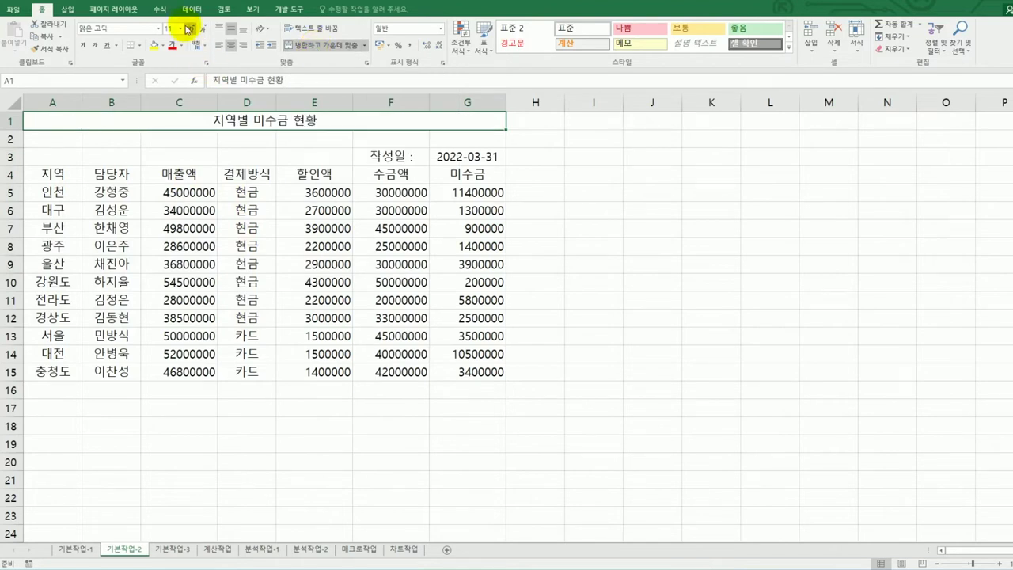
- Format the merged title in A1 with font size 18, bold and a single underline
{"action": "left_click", "coordinate": [183, 29]}
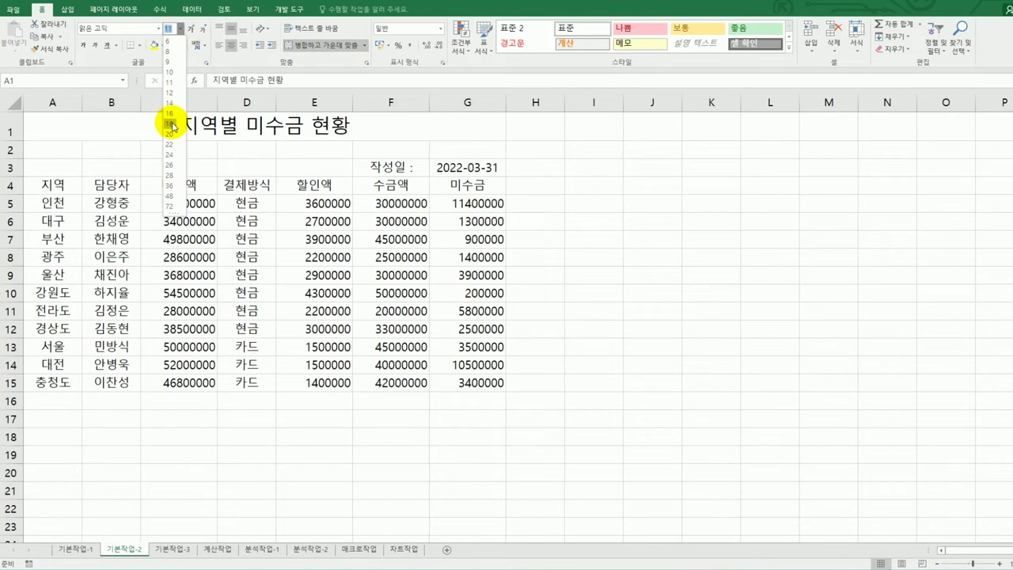
{"action": "left_click", "coordinate": [170, 123]}
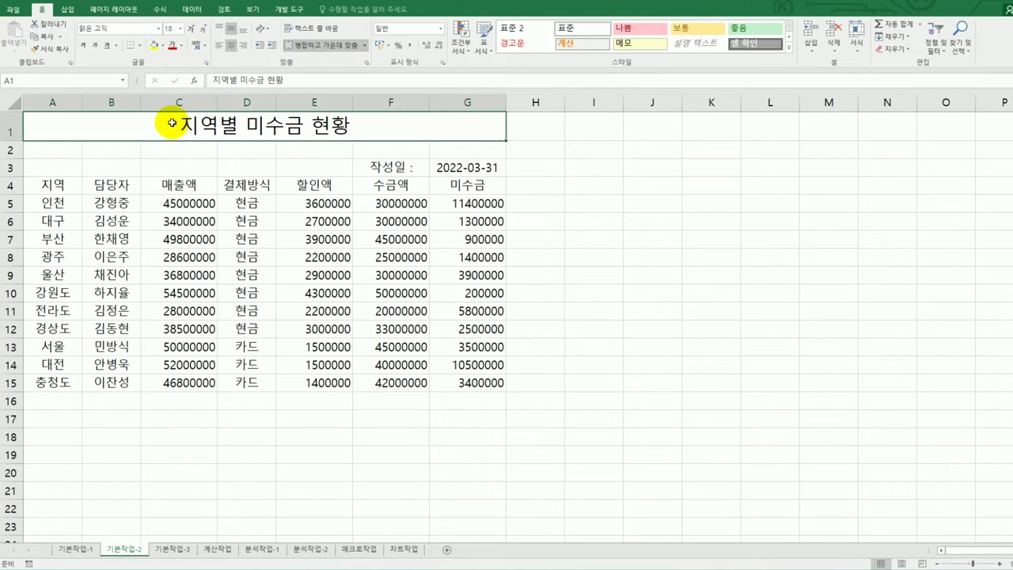
{"action": "left_click", "coordinate": [85, 46]}
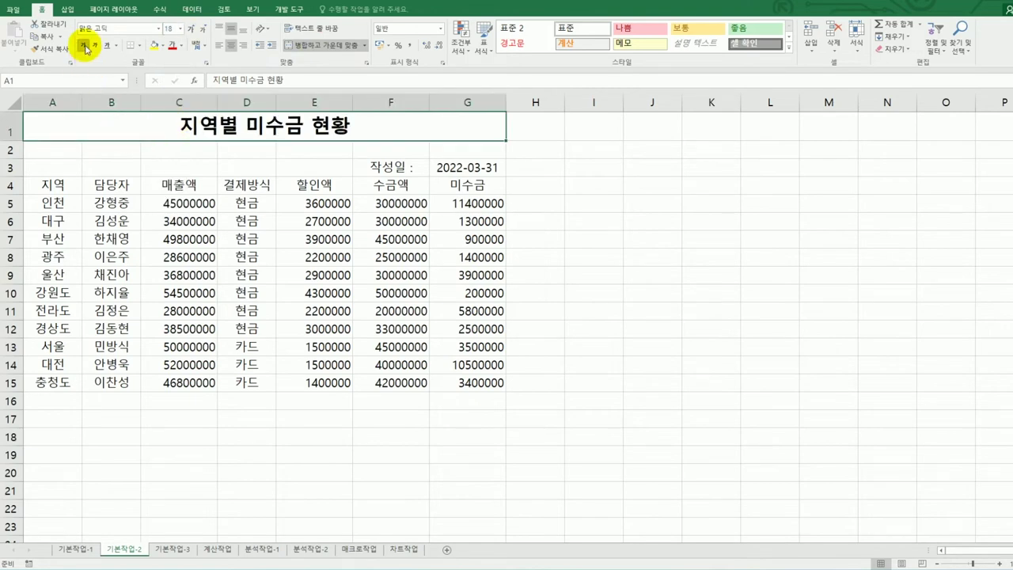
{"action": "left_click", "coordinate": [116, 45]}
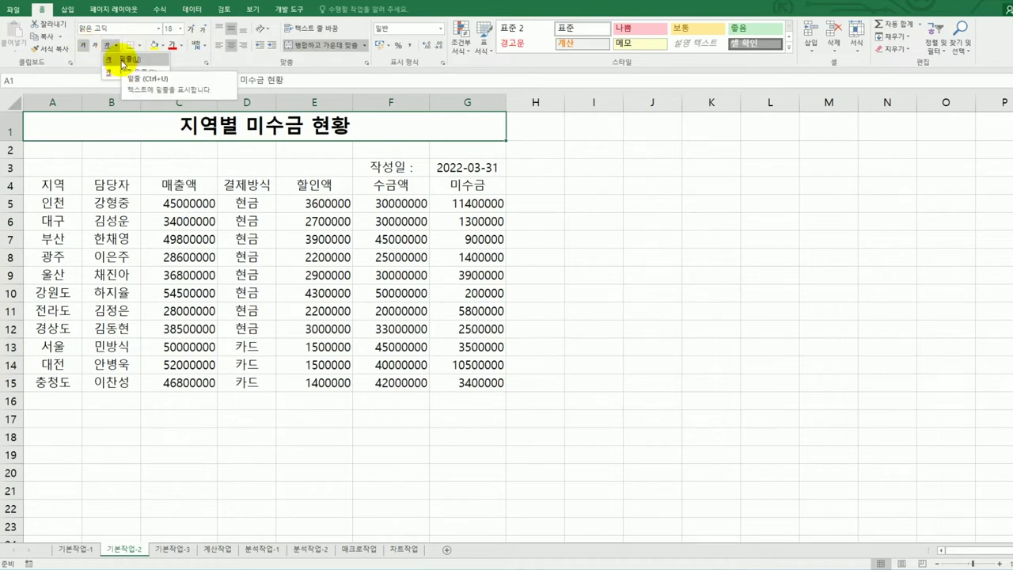
{"action": "left_click", "coordinate": [122, 61]}
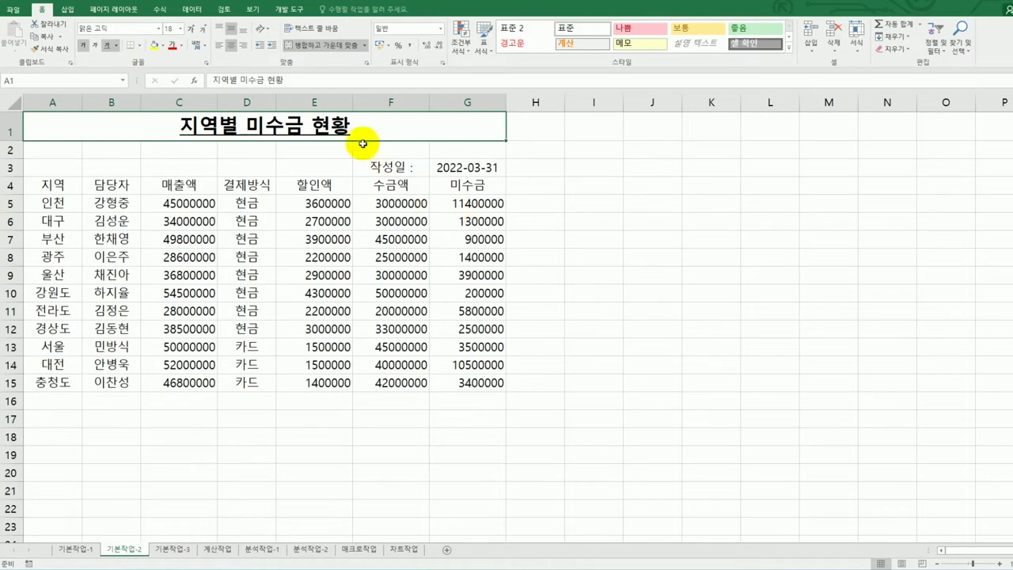
- Review the title's underline styles in the cell format settings and choose 실선
{"action": "right_click", "coordinate": [340, 129]}
{"action": "left_click", "coordinate": [384, 314]}
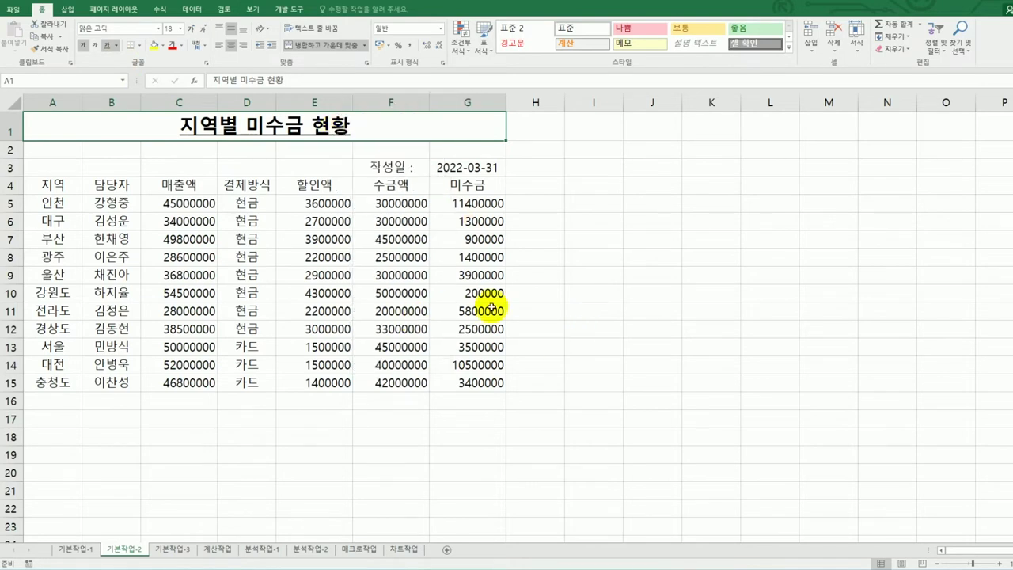
{"action": "left_click_drag", "start_coordinate": [416, 174], "coordinate": [648, 166]}
{"action": "left_click", "coordinate": [555, 184]}
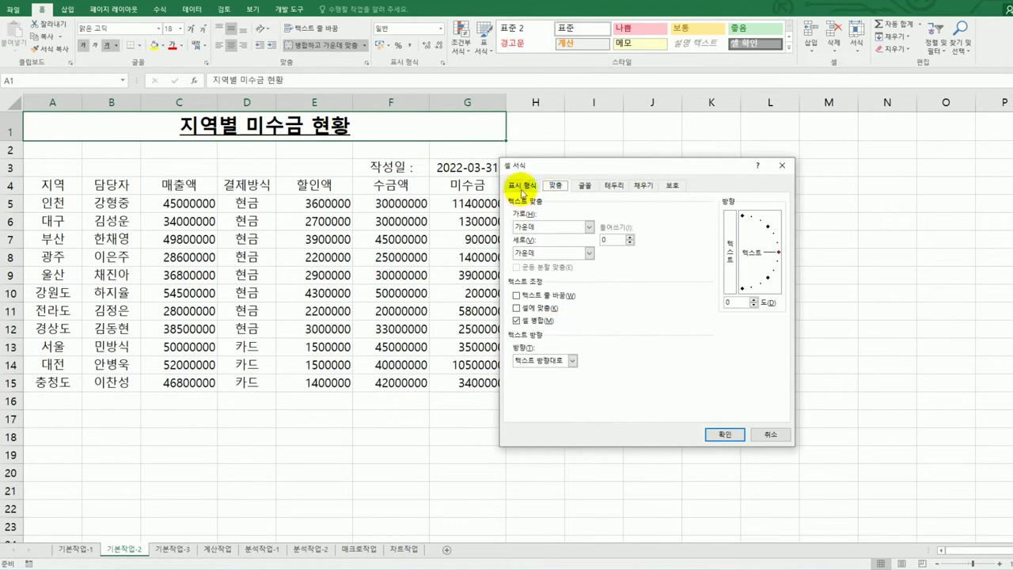
{"action": "left_click", "coordinate": [584, 185]}
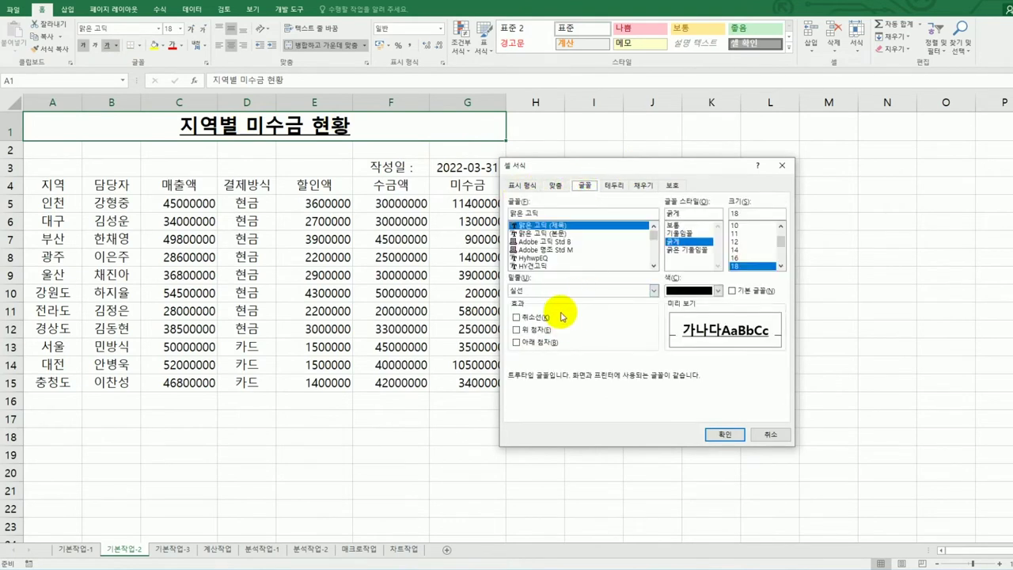
{"action": "left_click", "coordinate": [518, 290]}
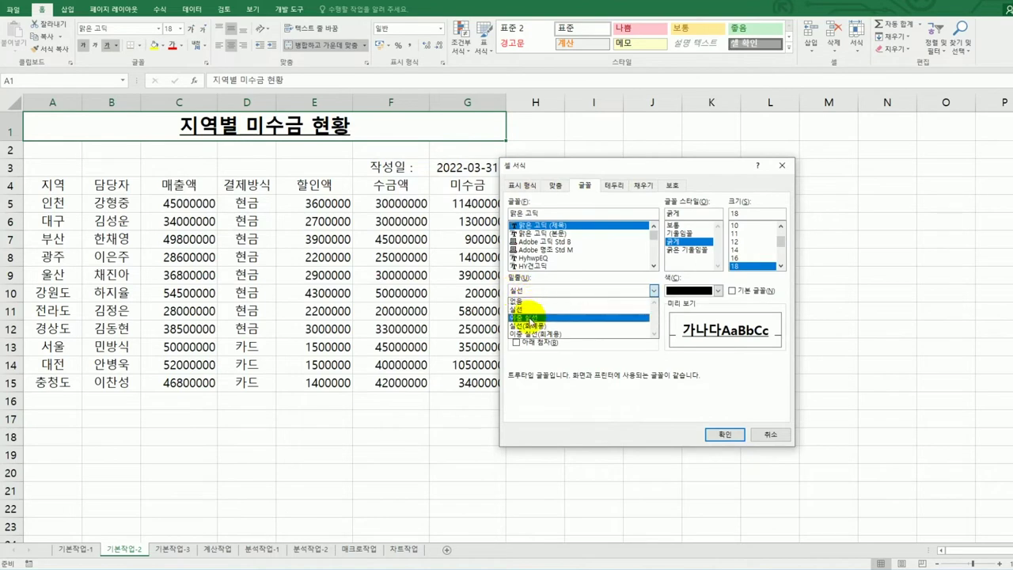
{"action": "left_click", "coordinate": [530, 310]}
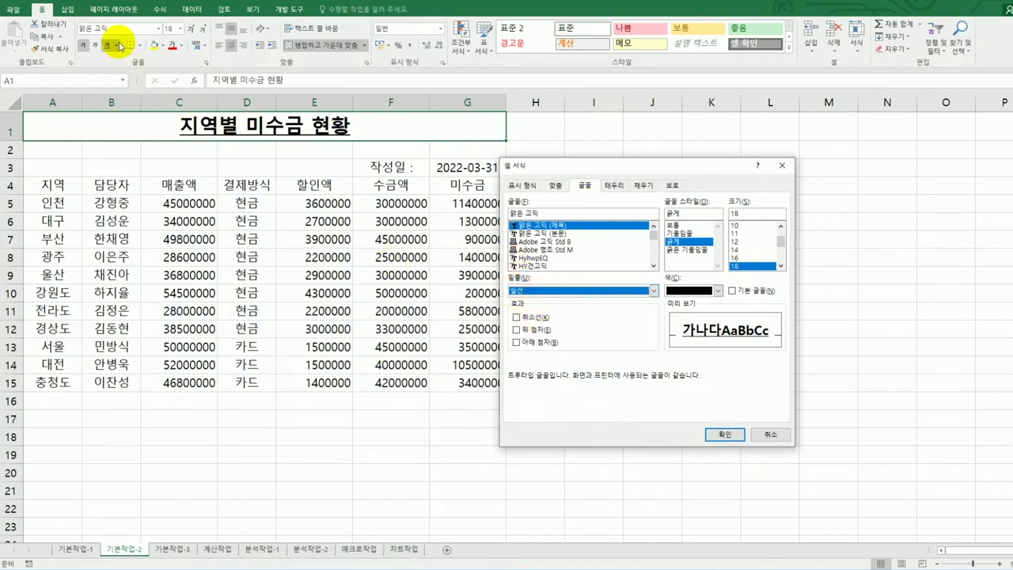
{"action": "left_click", "coordinate": [725, 434]}
{"action": "left_click", "coordinate": [770, 448]}
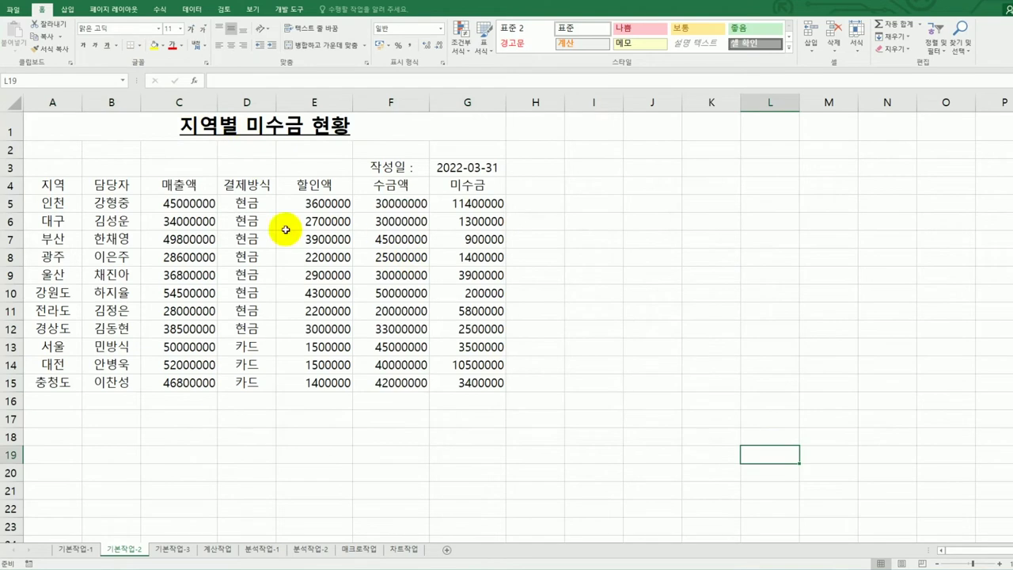
- Fill the header row A4:G4 with the standard orange color
{"action": "left_click_drag", "start_coordinate": [57, 184], "coordinate": [475, 188]}
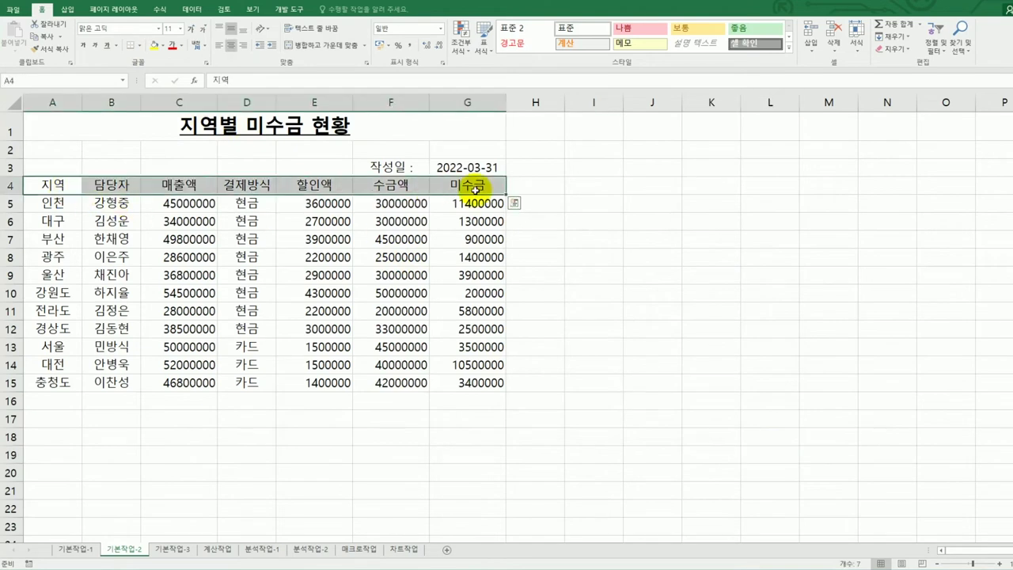
{"action": "left_click", "coordinate": [163, 45]}
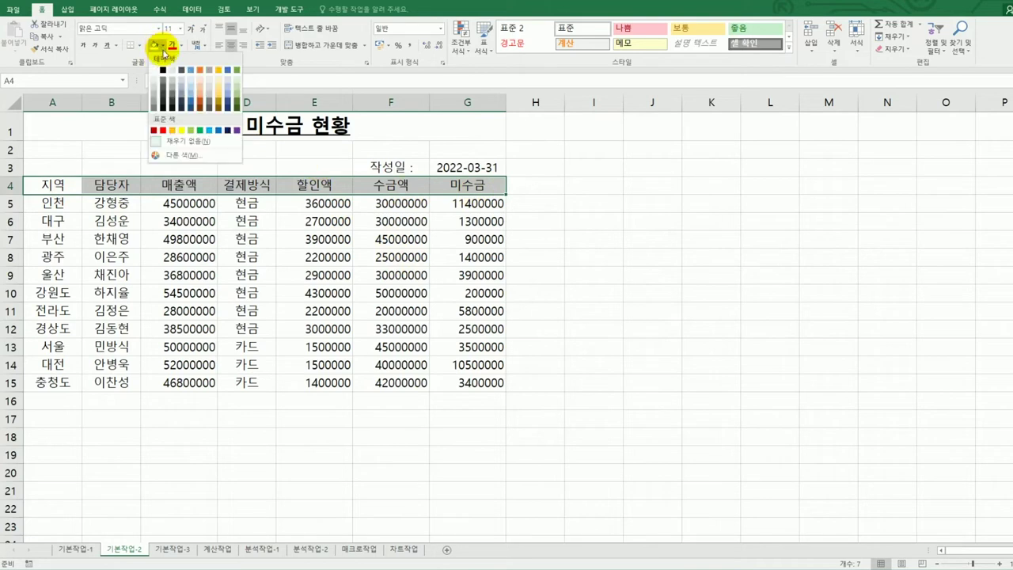
{"action": "left_click", "coordinate": [171, 133]}
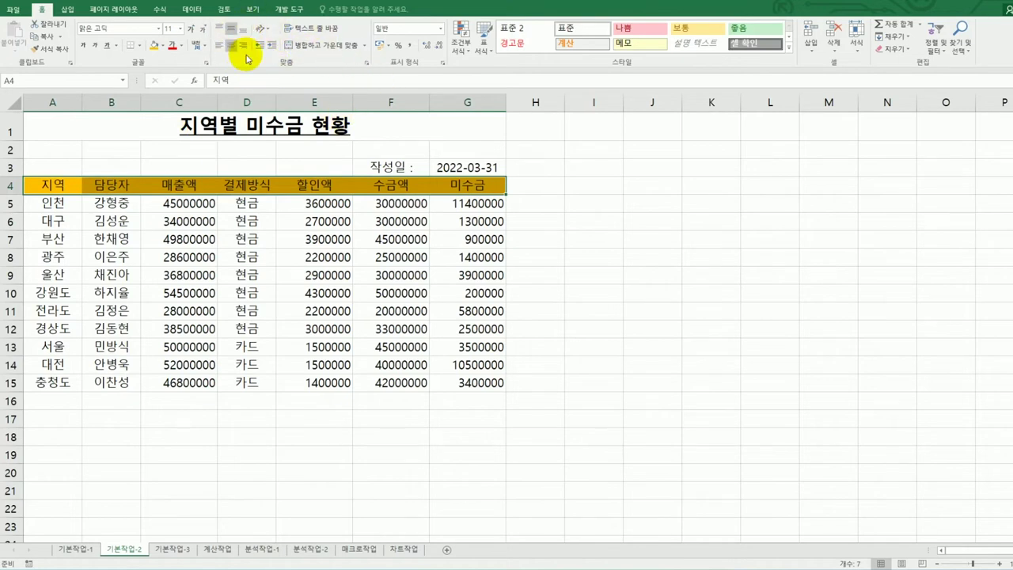
- Set the horizontal text alignment of the header row A4:G4 to 균등 분할 (들여쓰기)
{"action": "right_click", "coordinate": [370, 187]}
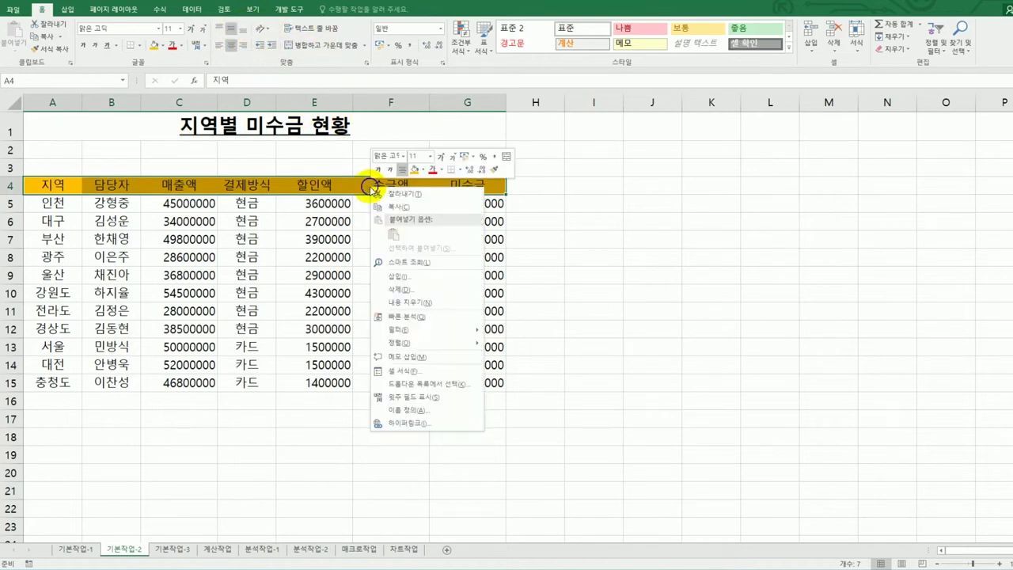
{"action": "left_click", "coordinate": [414, 370]}
{"action": "left_click_drag", "start_coordinate": [468, 233], "coordinate": [760, 164]}
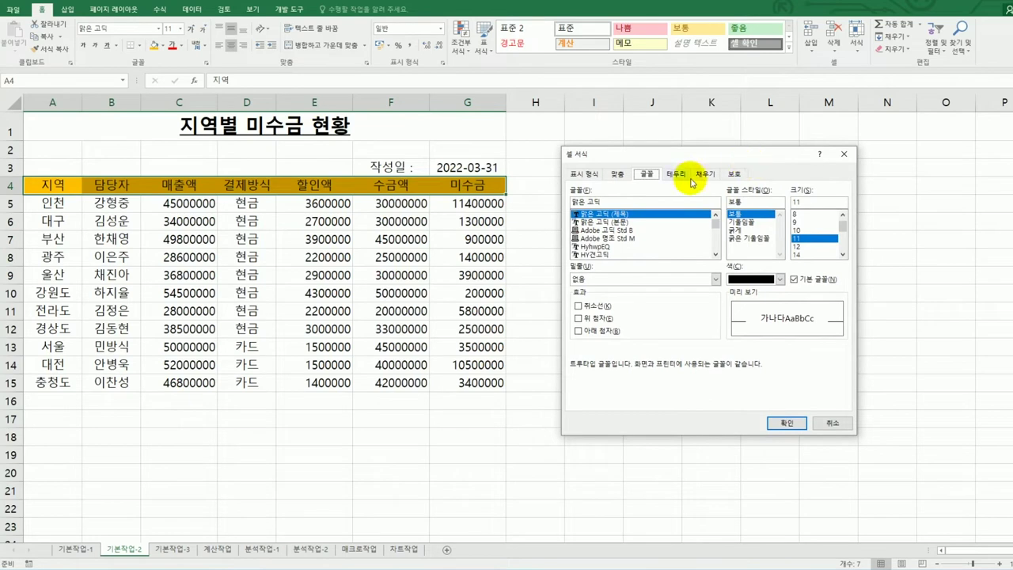
{"action": "left_click", "coordinate": [621, 174]}
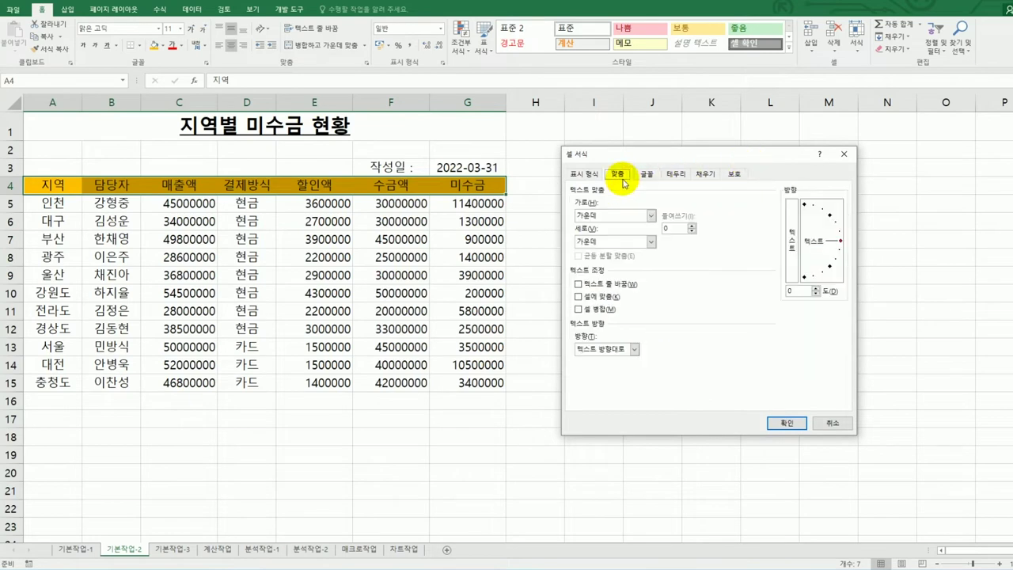
{"action": "left_click", "coordinate": [638, 216]}
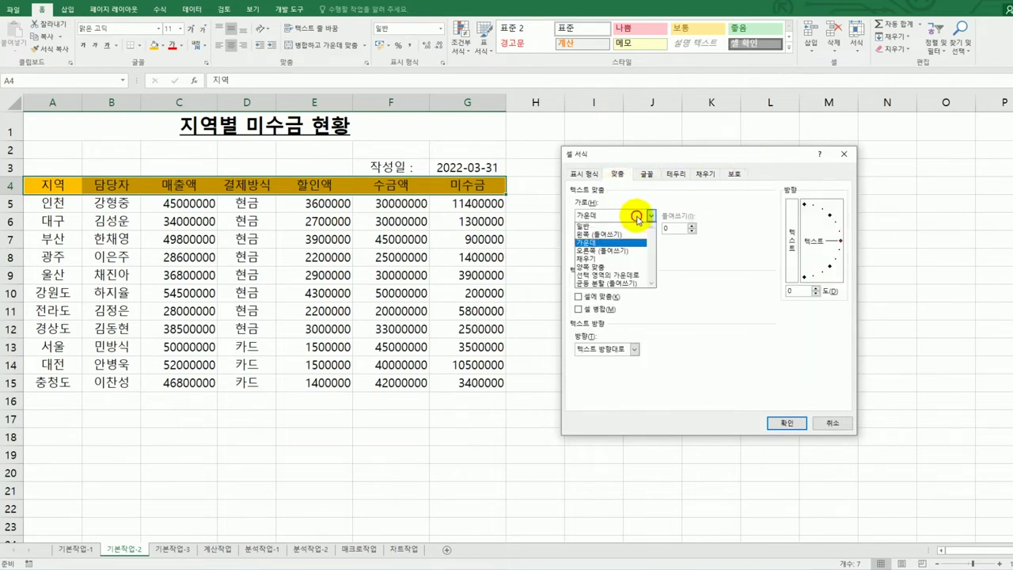
{"action": "left_click", "coordinate": [634, 283]}
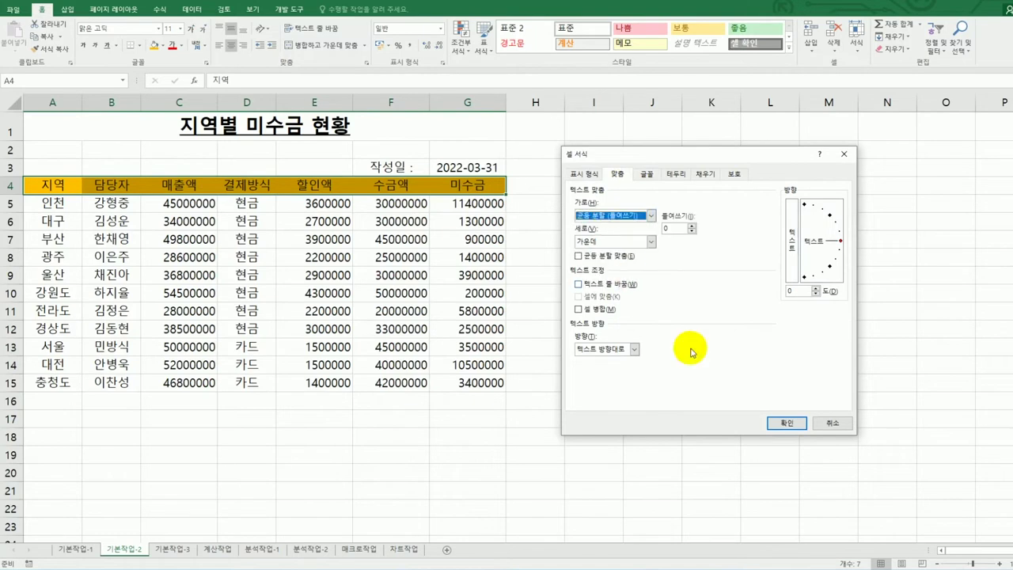
{"action": "left_click", "coordinate": [781, 423]}
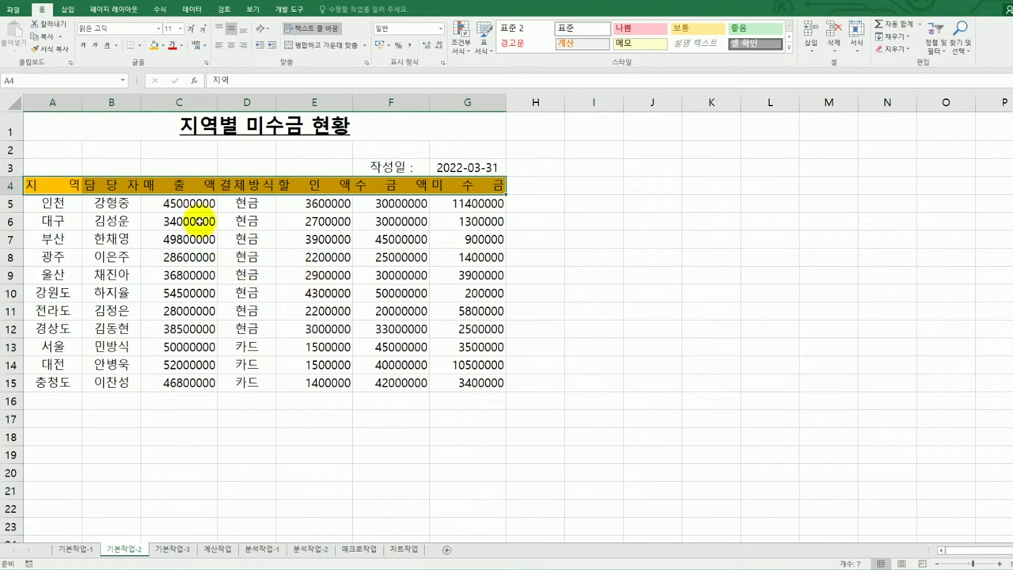
- Apply the accounting (회계) number format to the amounts in C5:C15 and E5:G15
{"action": "left_click_drag", "start_coordinate": [194, 207], "coordinate": [192, 385]}
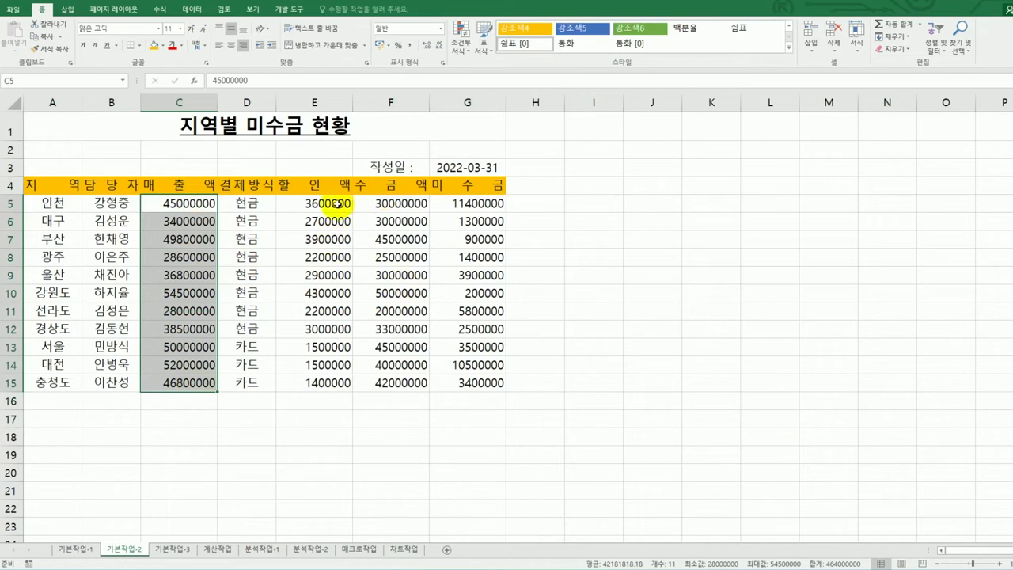
{"action": "left_click_drag", "start_coordinate": [337, 204], "coordinate": [468, 376], "text": "ctrl"}
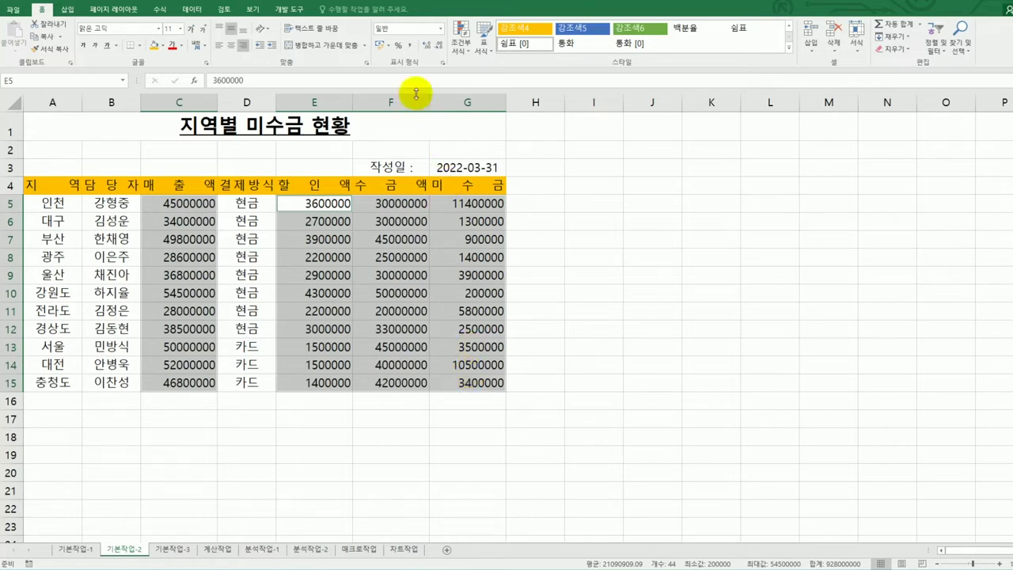
{"action": "left_click", "coordinate": [439, 30]}
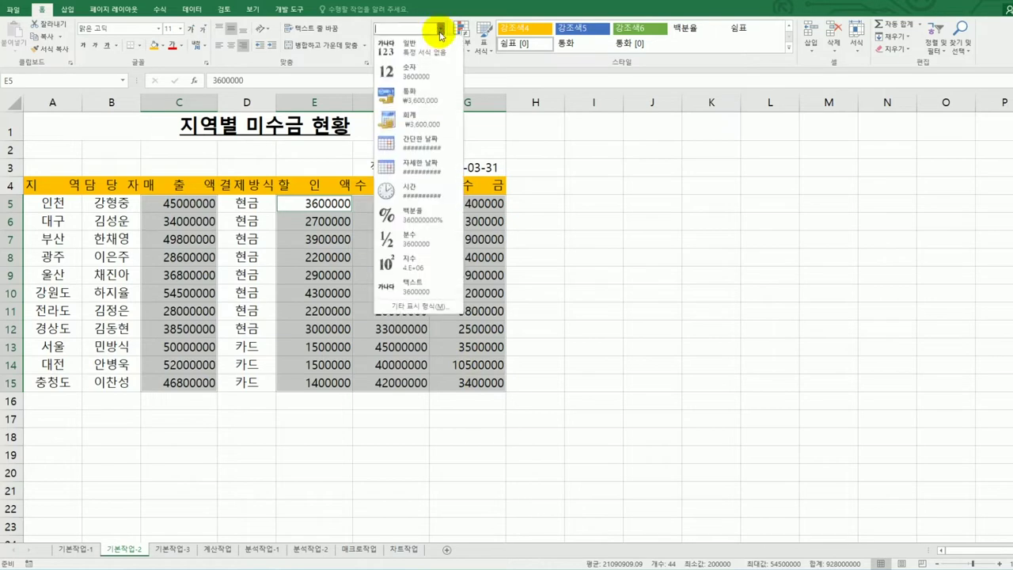
{"action": "left_click", "coordinate": [426, 120]}
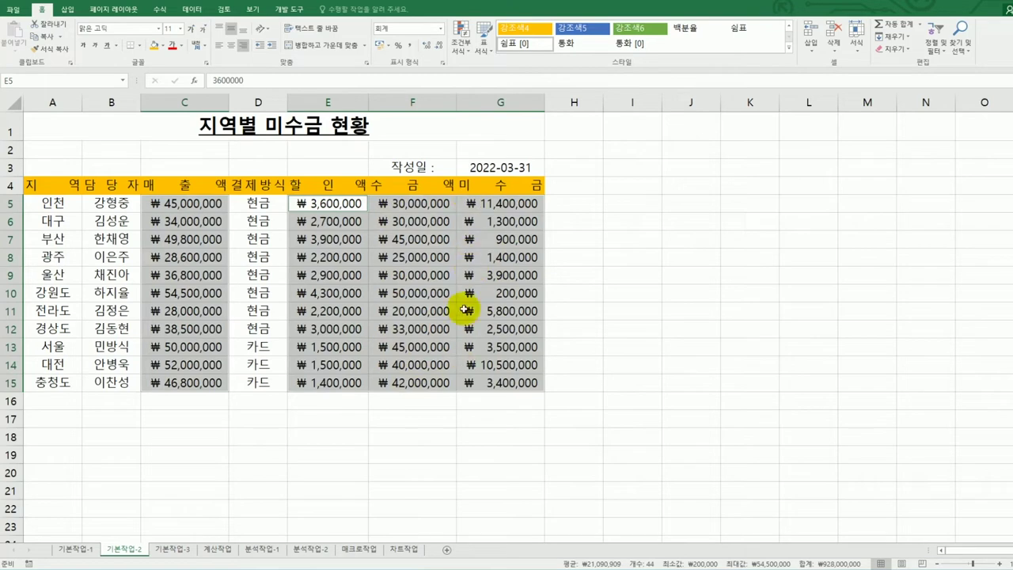
{"action": "left_click", "coordinate": [619, 380]}
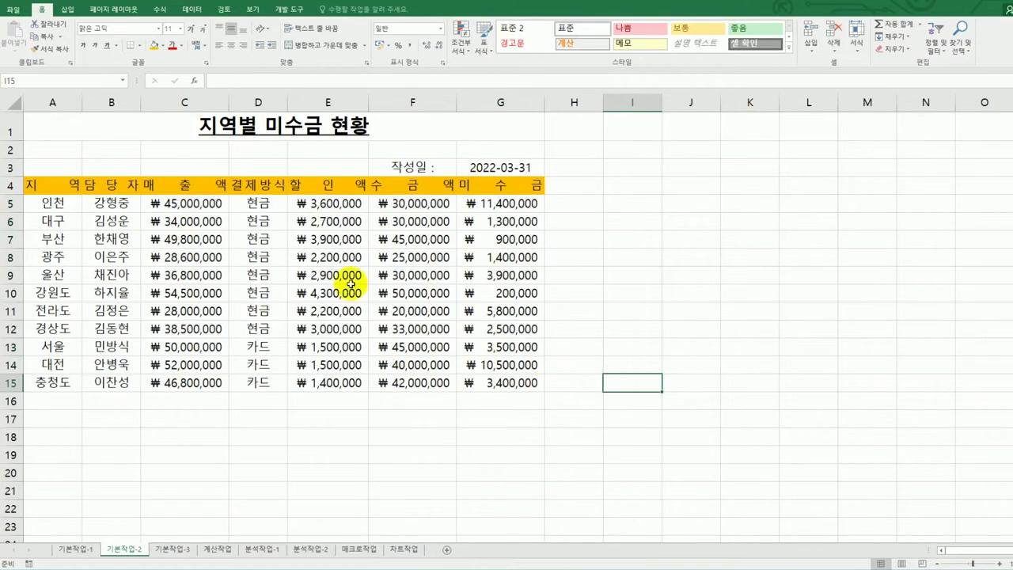
- Reselect C5:C15 and E5:G15, reapply the accounting number format directly, and check the available number formats
{"action": "left_click", "coordinate": [356, 206]}
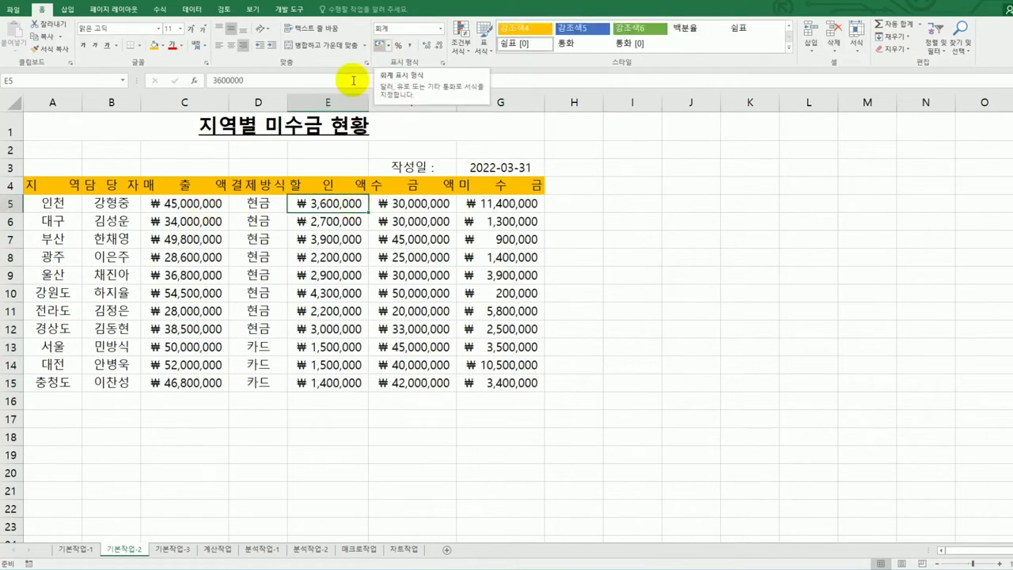
{"action": "left_click", "coordinate": [197, 203]}
{"action": "left_click_drag", "start_coordinate": [198, 203], "coordinate": [204, 381]}
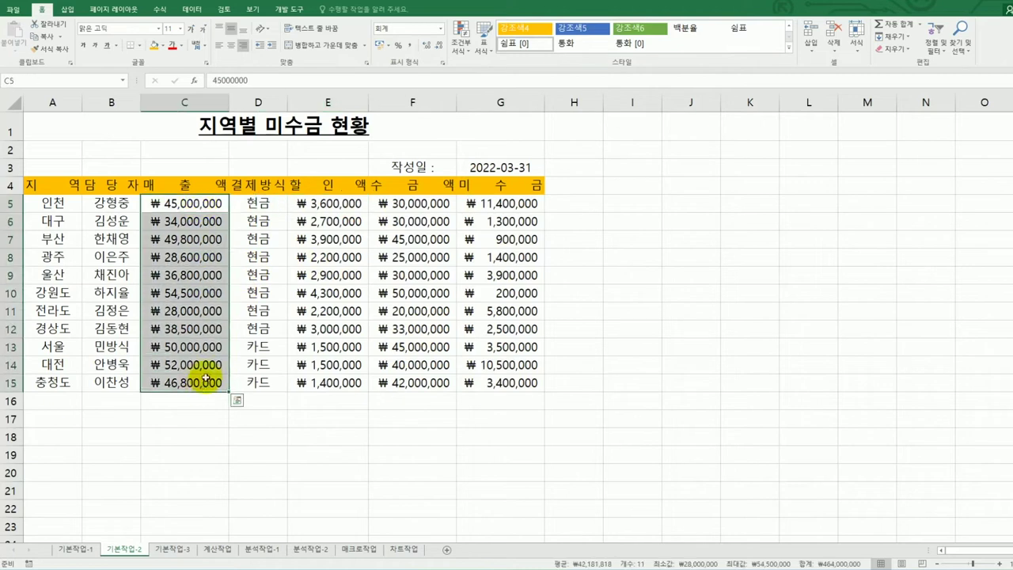
{"action": "left_click", "coordinate": [348, 202], "text": "ctrl"}
{"action": "left_click_drag", "start_coordinate": [348, 200], "coordinate": [495, 383]}
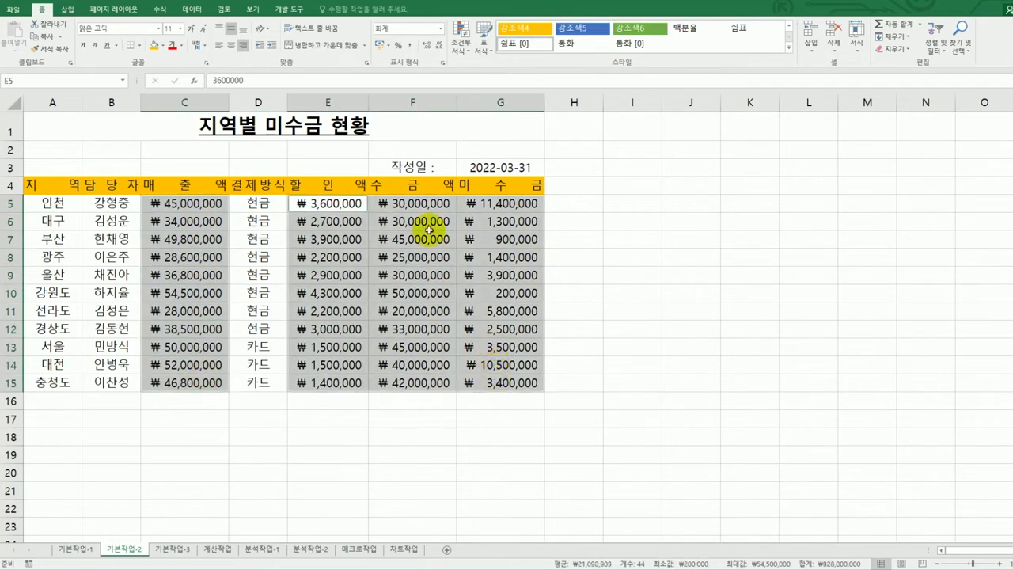
{"action": "left_click", "coordinate": [381, 45]}
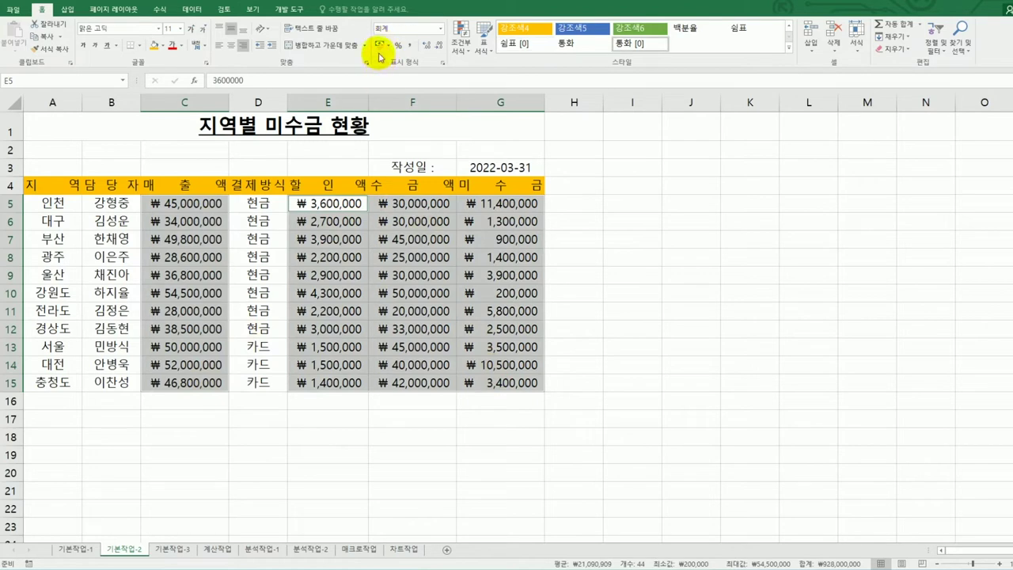
{"action": "left_click", "coordinate": [441, 29]}
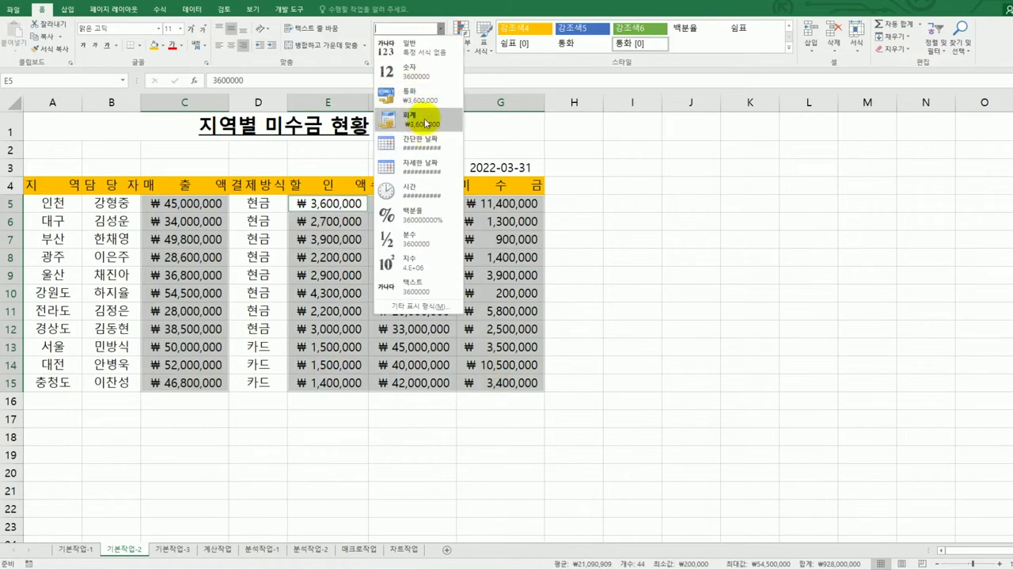
{"action": "left_click", "coordinate": [598, 278]}
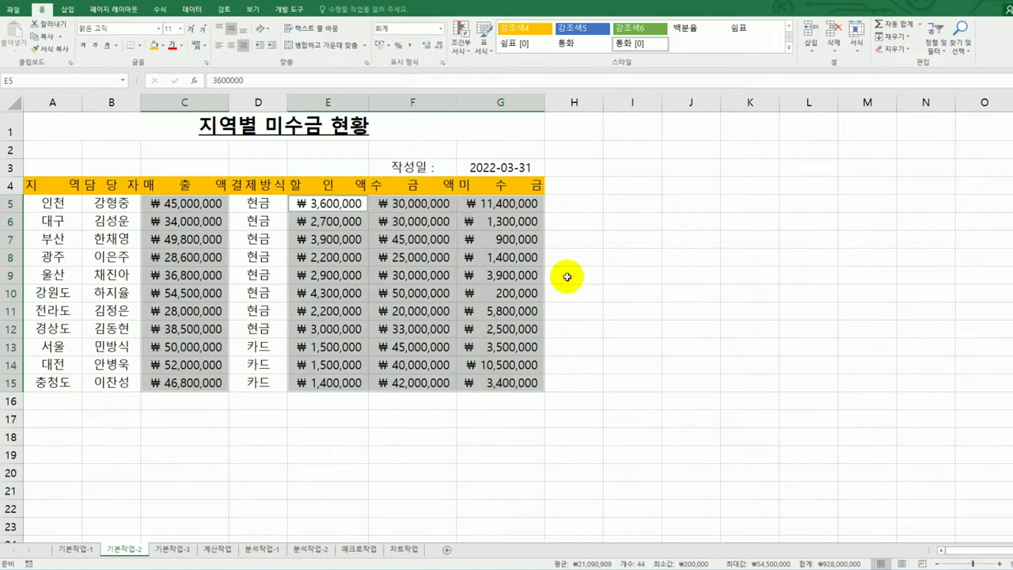
- Review the 회계 settings of the selected amounts C5:C15 and E5:G15 in the cell format dialog and the number format list
{"action": "right_click", "coordinate": [423, 266]}
{"action": "left_click", "coordinate": [482, 463]}
{"action": "left_click_drag", "start_coordinate": [488, 322], "coordinate": [743, 136]}
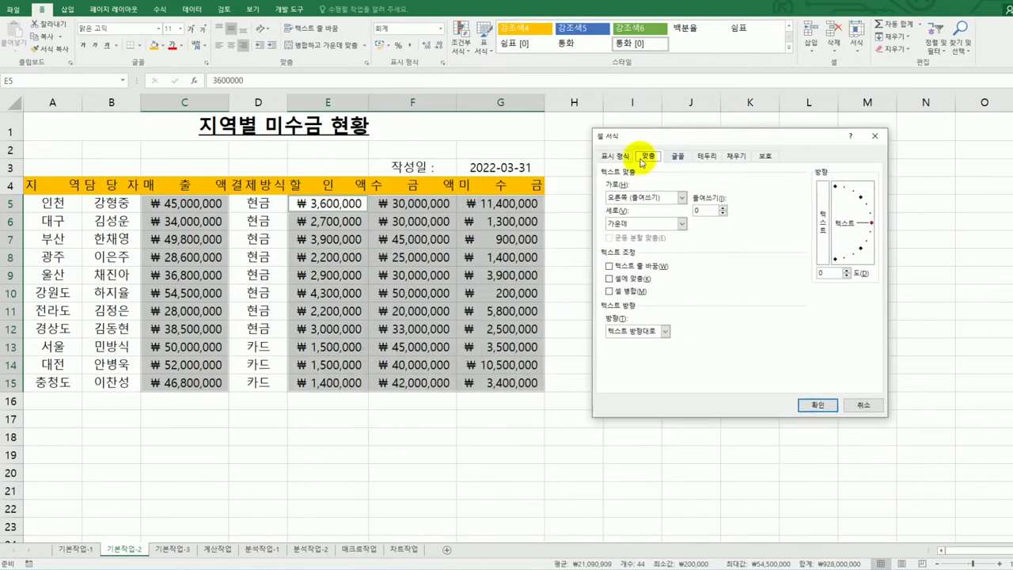
{"action": "left_click", "coordinate": [614, 156]}
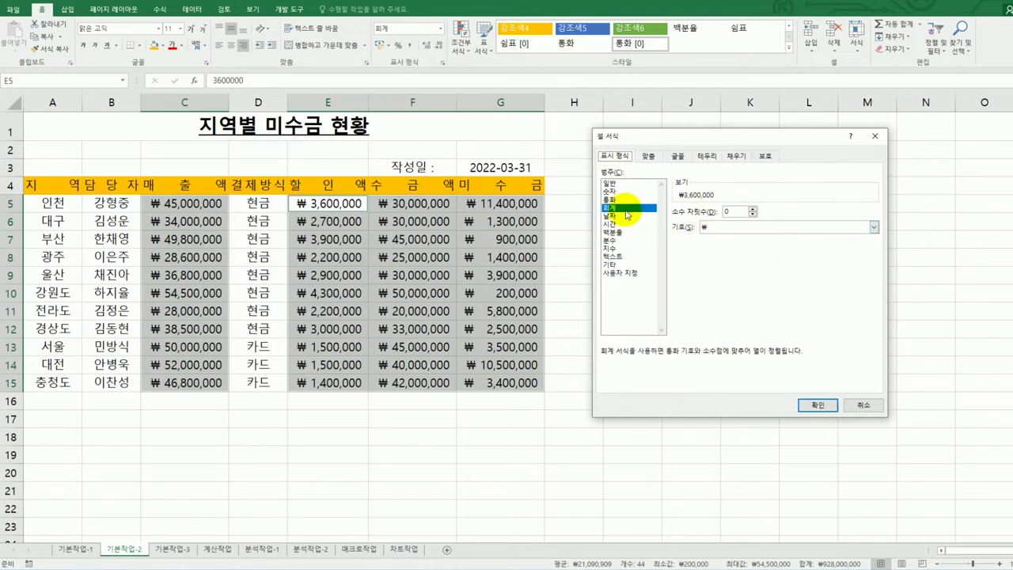
{"action": "left_click", "coordinate": [865, 405]}
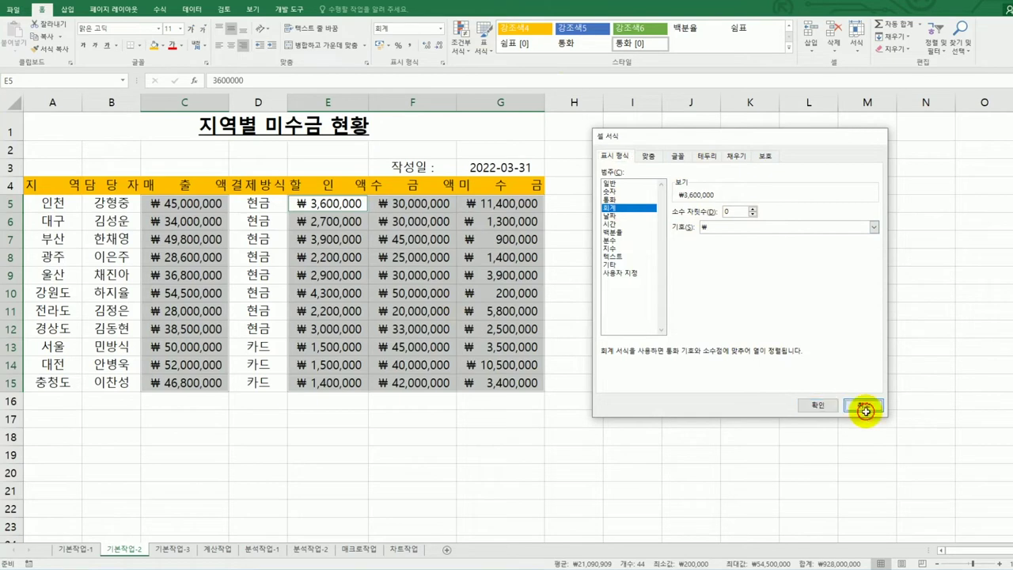
{"action": "left_click", "coordinate": [442, 29]}
{"action": "left_click", "coordinate": [410, 118]}
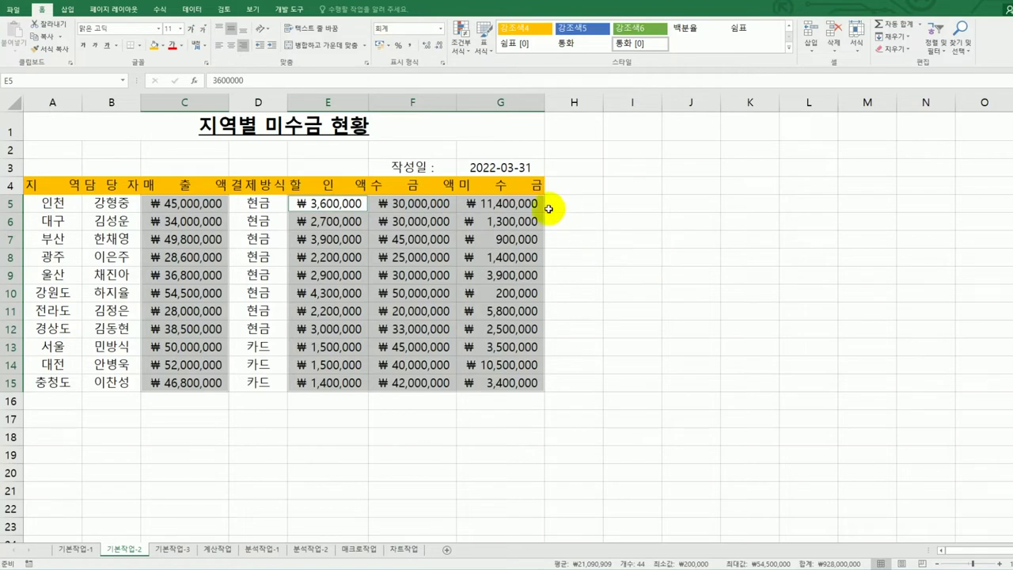
- Begin a custom number format for the date in G3, shortening the year to two digits as yy-mm-dd
{"action": "left_click", "coordinate": [513, 166]}
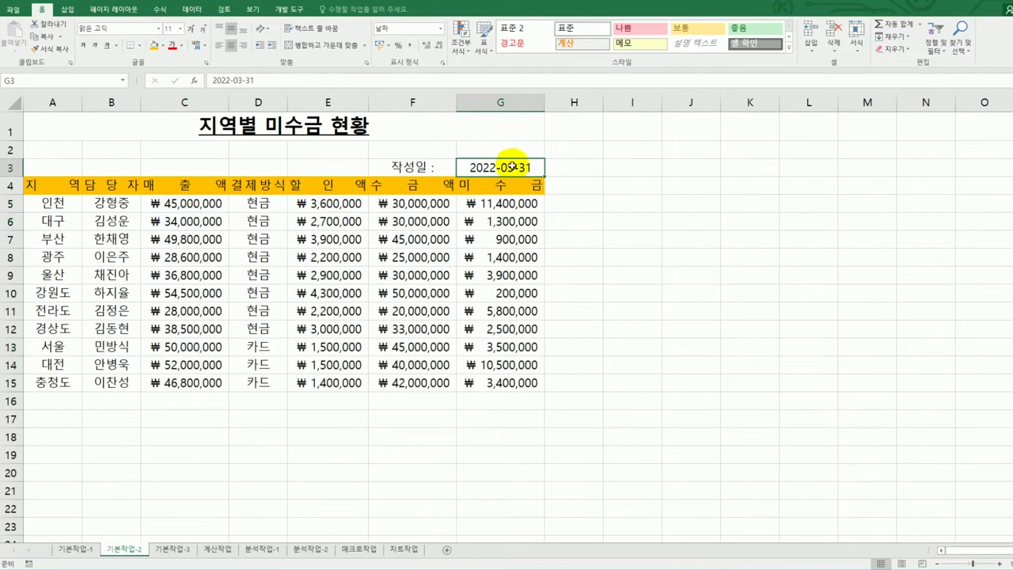
{"action": "right_click", "coordinate": [512, 165]}
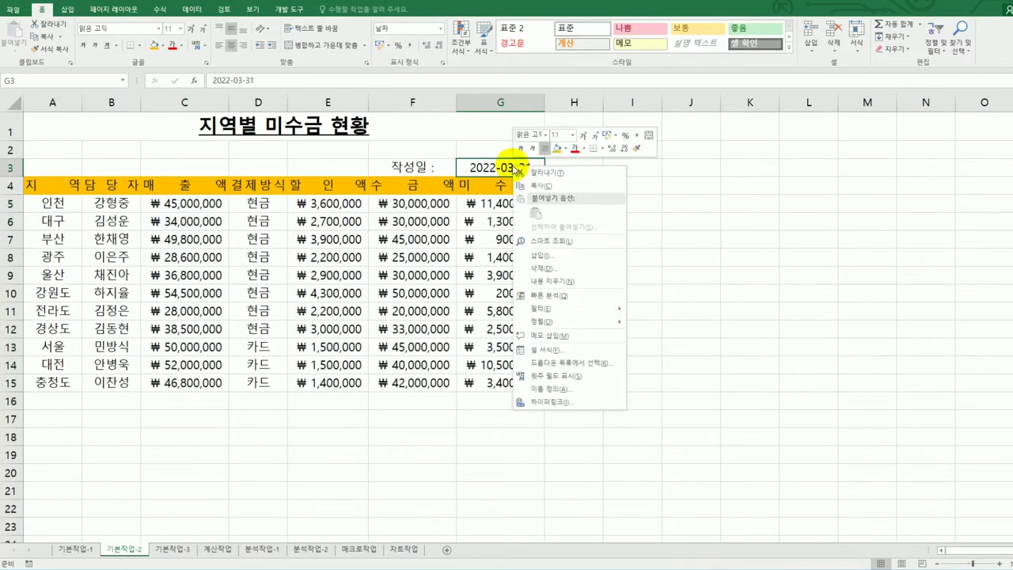
{"action": "left_click", "coordinate": [571, 350]}
{"action": "left_click_drag", "start_coordinate": [570, 214], "coordinate": [737, 148]}
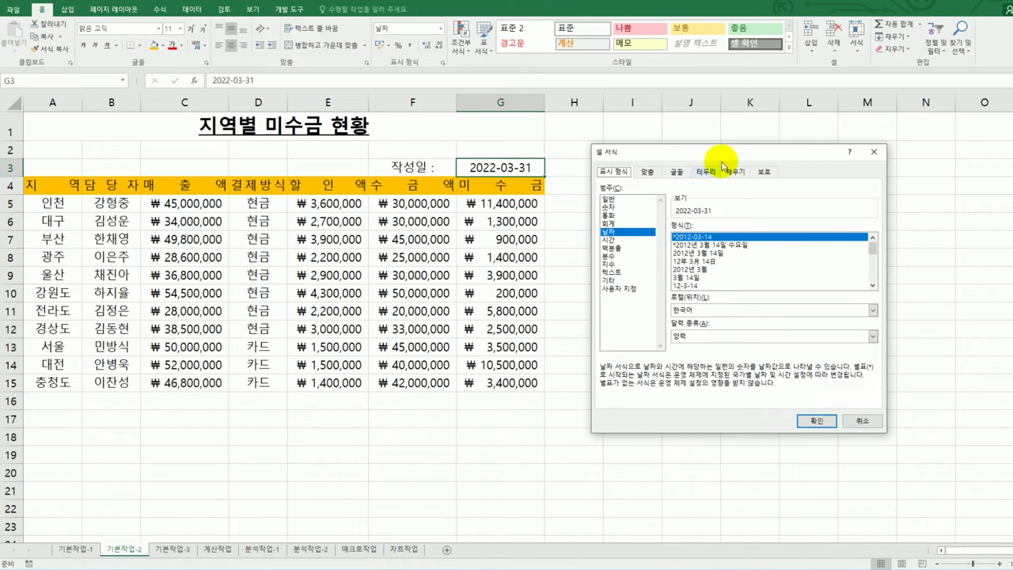
{"action": "left_click", "coordinate": [628, 288]}
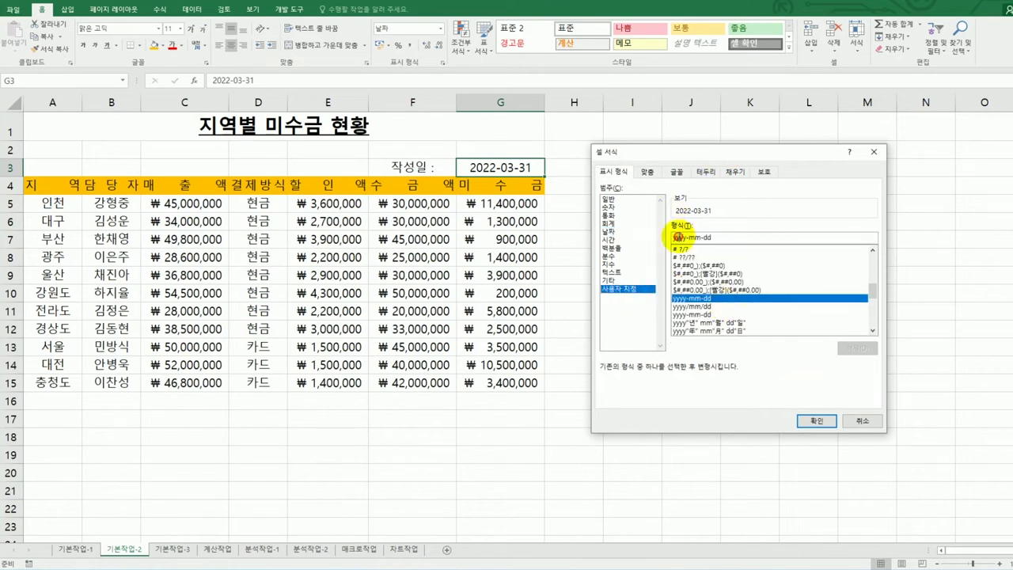
{"action": "left_click", "coordinate": [672, 238]}
{"action": "key", "text": "Delete"}
{"action": "key", "text": "Delete"}
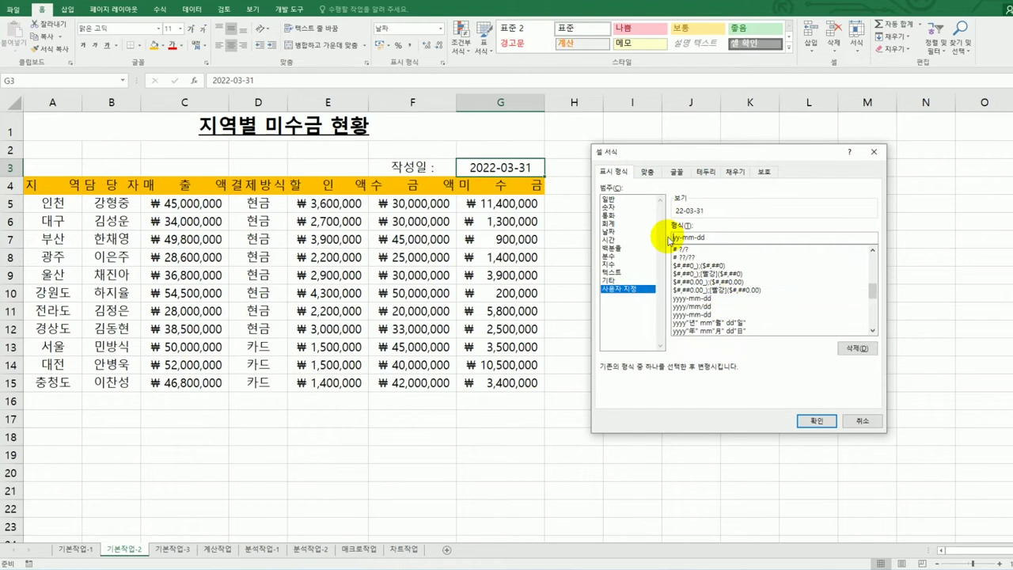
- Replace the hyphens in the custom date format with slashes, giving yy/mm/dd, and apply it to G3
{"action": "key", "text": "Right"}
{"action": "key", "text": "Right"}
{"action": "key", "text": "Delete"}
{"action": "type", "text": "/"}
{"action": "key", "text": "Right"}
{"action": "key", "text": "Right"}
{"action": "key", "text": "Delete"}
{"action": "type", "text": "/"}
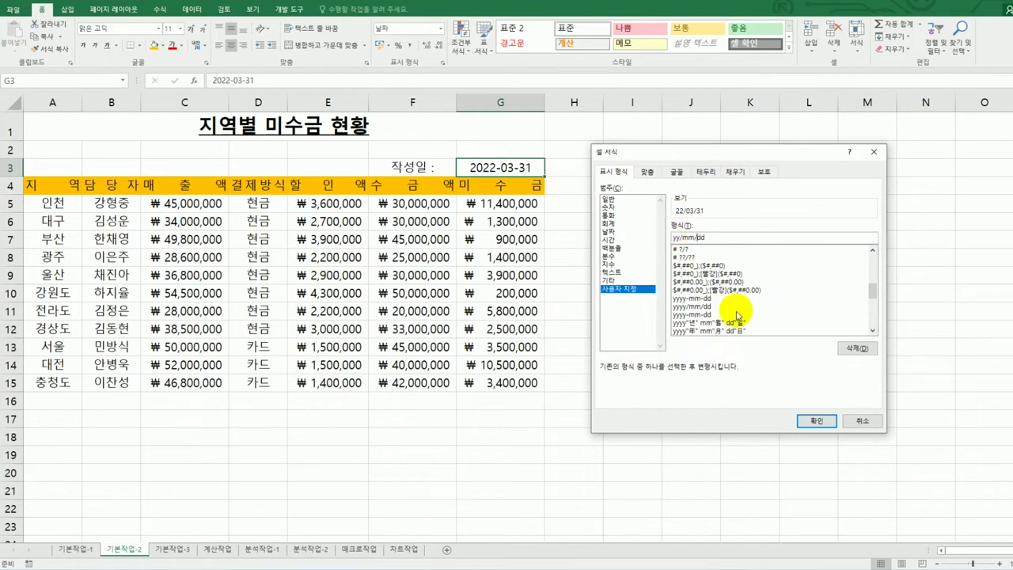
{"action": "left_click", "coordinate": [812, 420]}
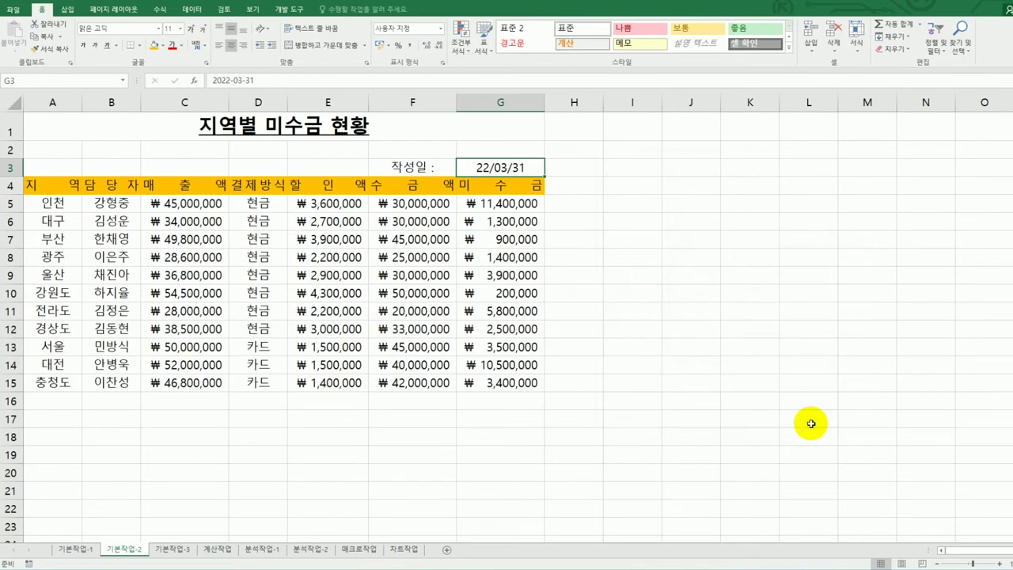
- Apply all borders (모든 테두리) and a thick outside border (굵은 바깥쪽 테두리) to the table range A4:G15
{"action": "left_click_drag", "start_coordinate": [64, 182], "coordinate": [501, 379]}
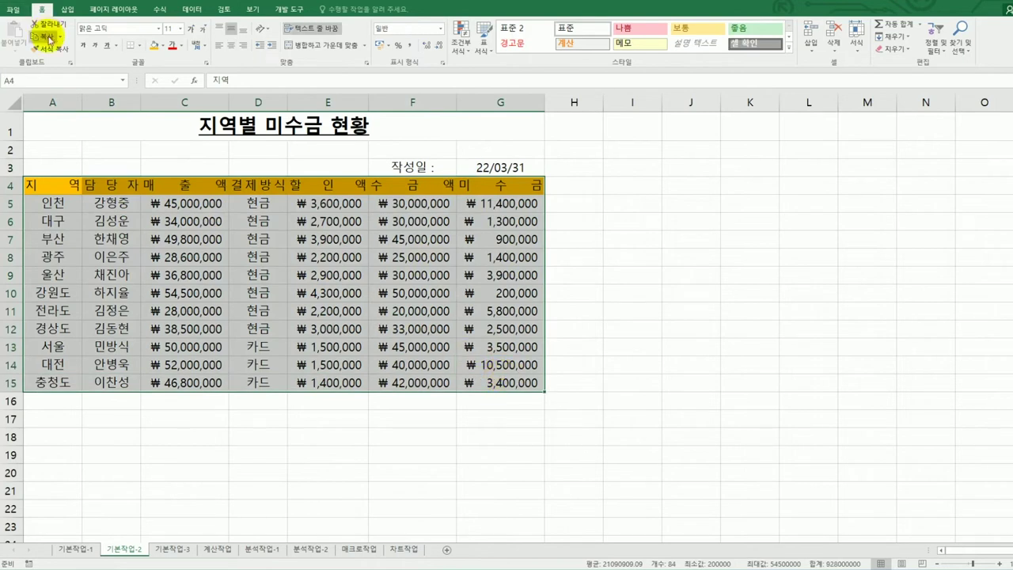
{"action": "left_click", "coordinate": [140, 49]}
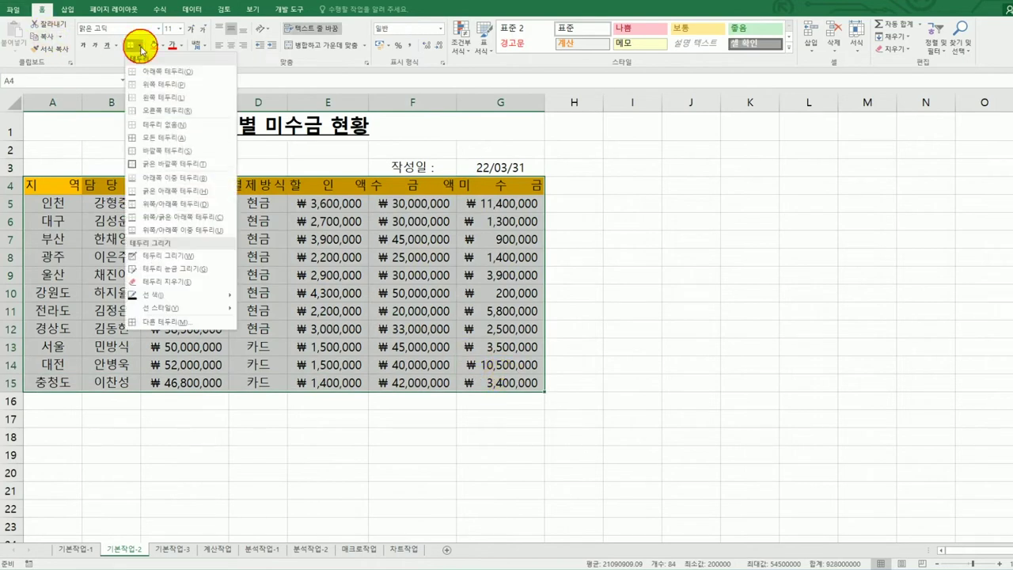
{"action": "left_click", "coordinate": [160, 140]}
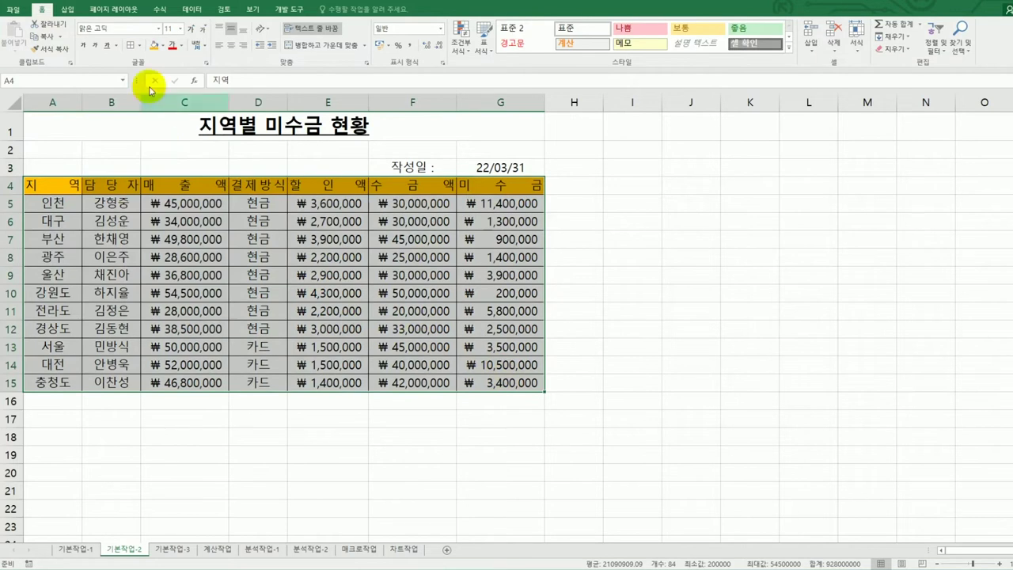
{"action": "left_click", "coordinate": [141, 45]}
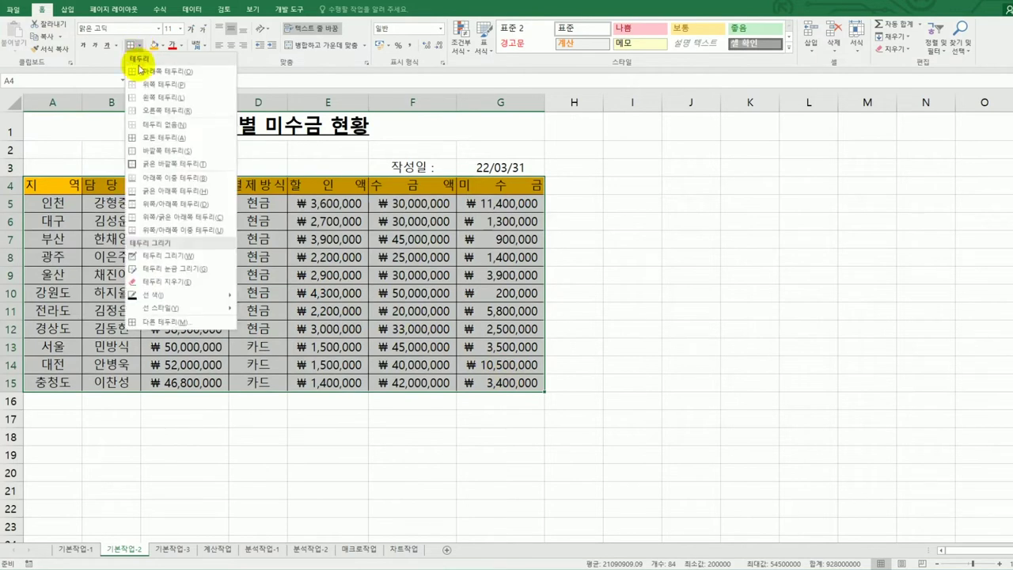
{"action": "left_click", "coordinate": [150, 169]}
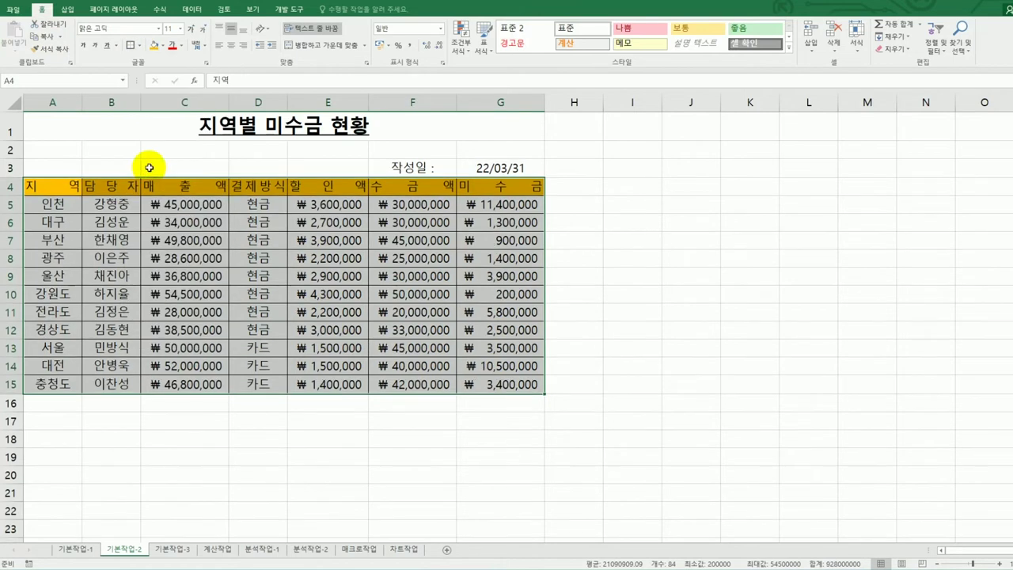
{"action": "left_click", "coordinate": [649, 440]}
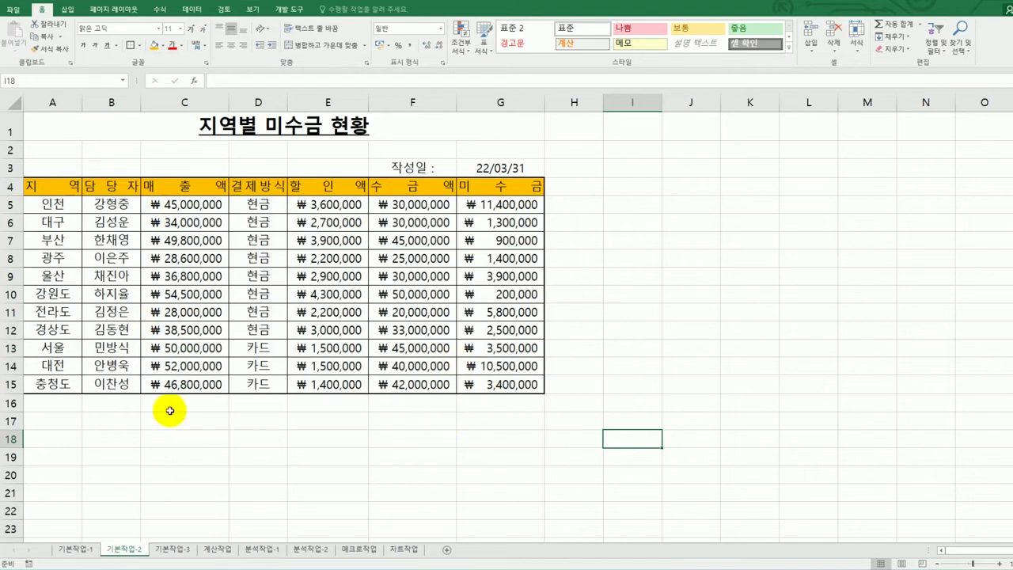
- On the 기본작업-3 sheet, start a new formula-based conditional formatting rule for the loan data A4:F20
{"action": "left_click", "coordinate": [179, 552]}
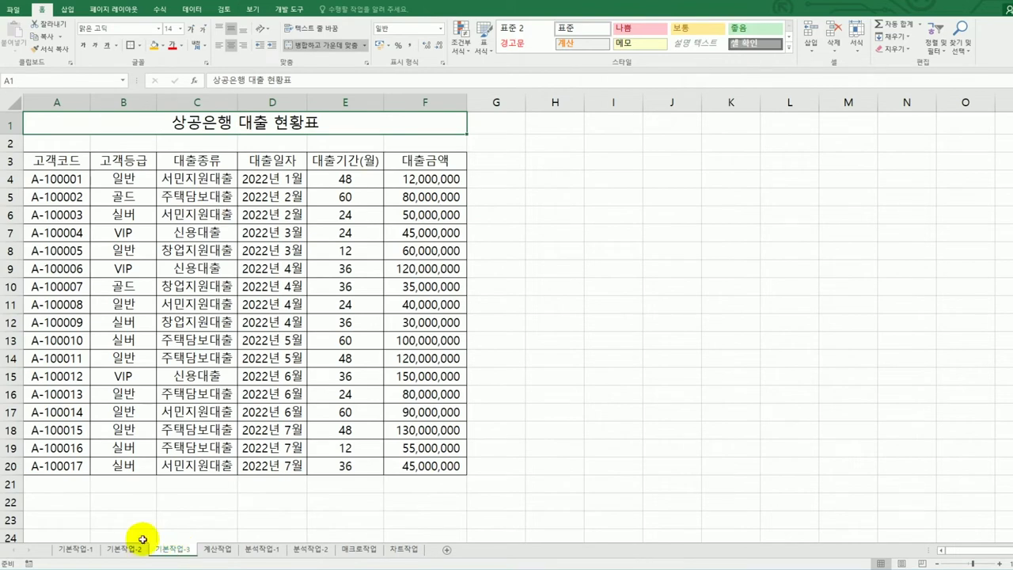
{"action": "left_click", "coordinate": [57, 160]}
{"action": "left_click_drag", "start_coordinate": [164, 159], "coordinate": [237, 165]}
{"action": "left_click_drag", "start_coordinate": [71, 179], "coordinate": [414, 476]}
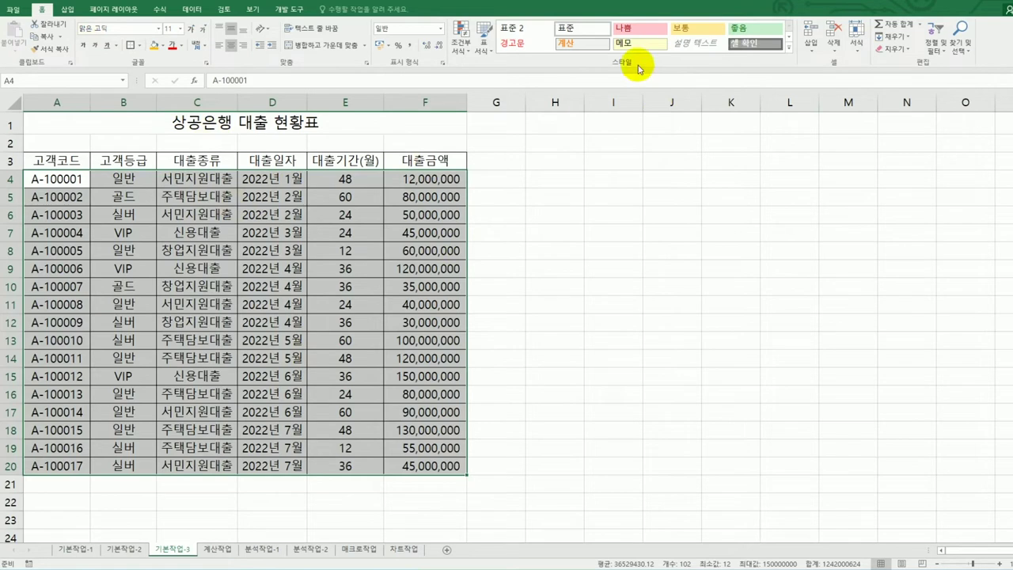
{"action": "left_click", "coordinate": [460, 35]}
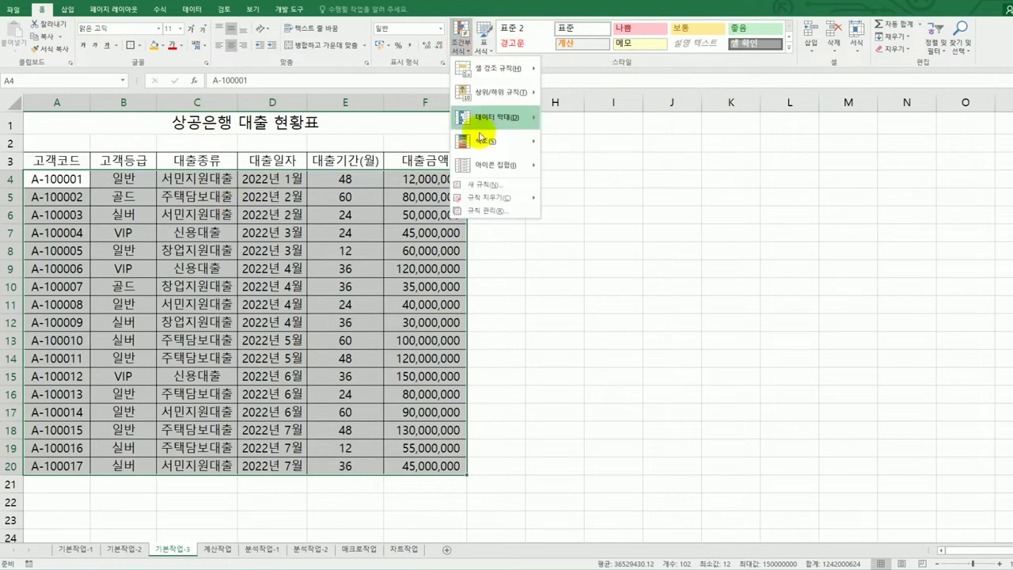
{"action": "left_click", "coordinate": [484, 185]}
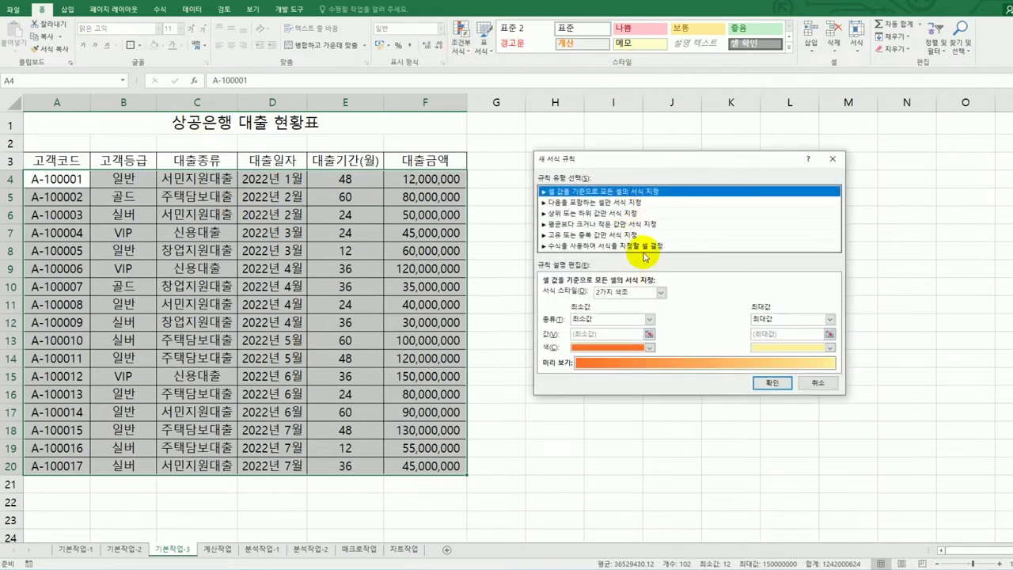
{"action": "left_click", "coordinate": [644, 246]}
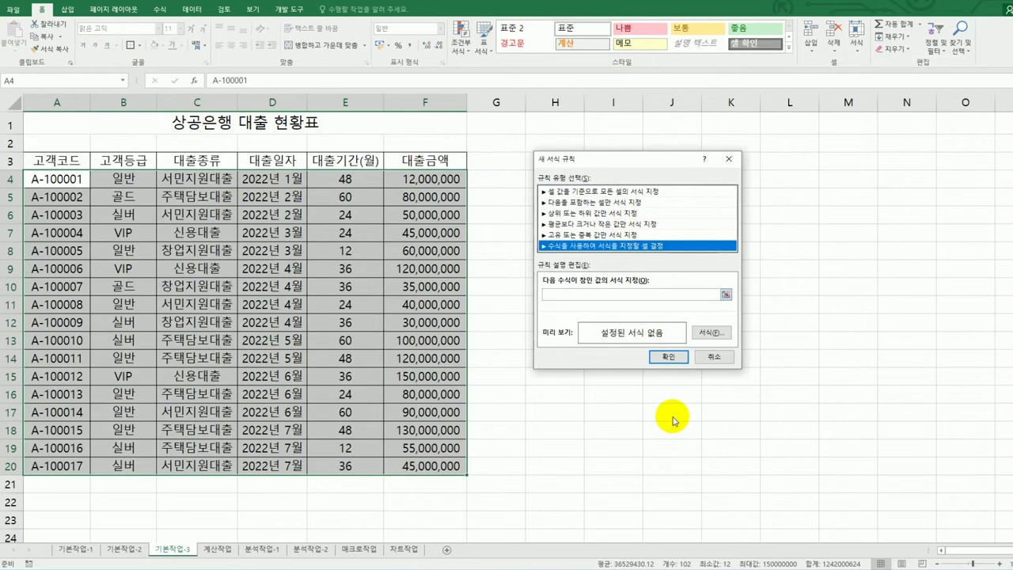
- Begin the rule's AND formula with the first condition $C4="주택담보대출", keeping only the column absolute
{"action": "left_click", "coordinate": [557, 293]}
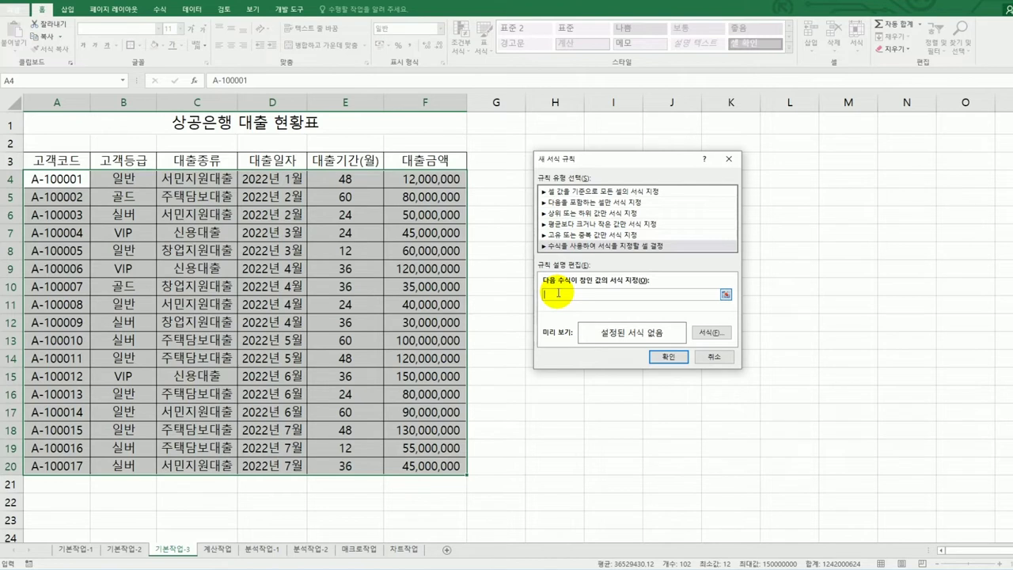
{"action": "type", "text": "=and("}
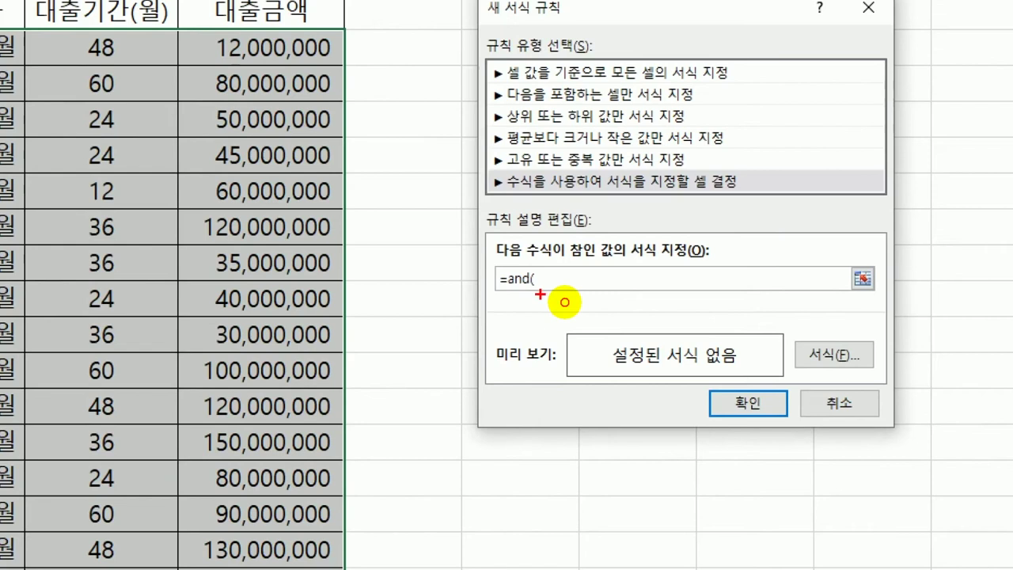
{"action": "mouse_move", "coordinate": [540, 294]}
{"action": "left_mouse_down"}
{"action": "mouse_move", "coordinate": [492, 286]}
{"action": "mouse_move", "coordinate": [554, 252]}
{"action": "mouse_move", "coordinate": [558, 286]}
{"action": "left_mouse_up"}
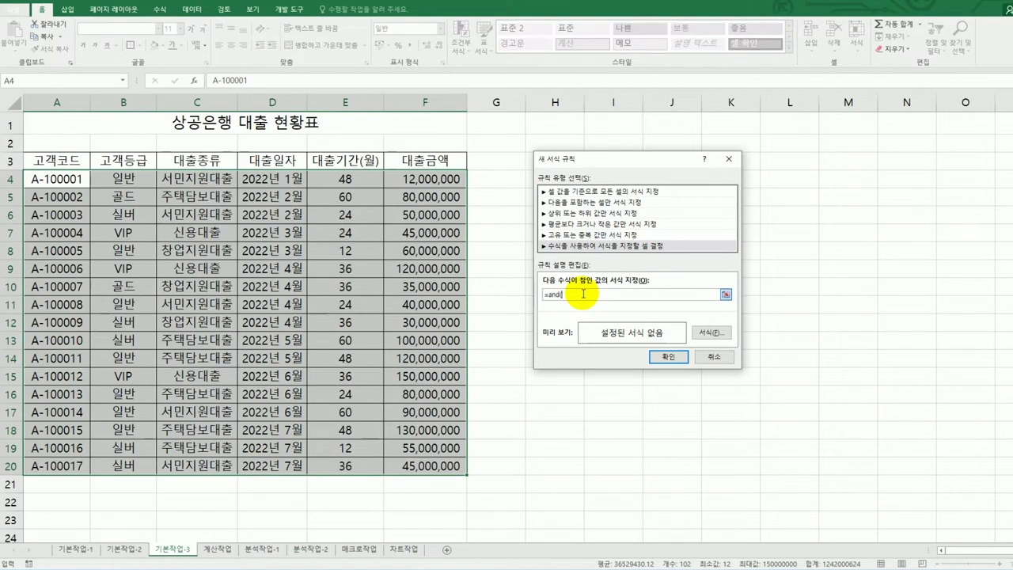
{"action": "left_click", "coordinate": [205, 178]}
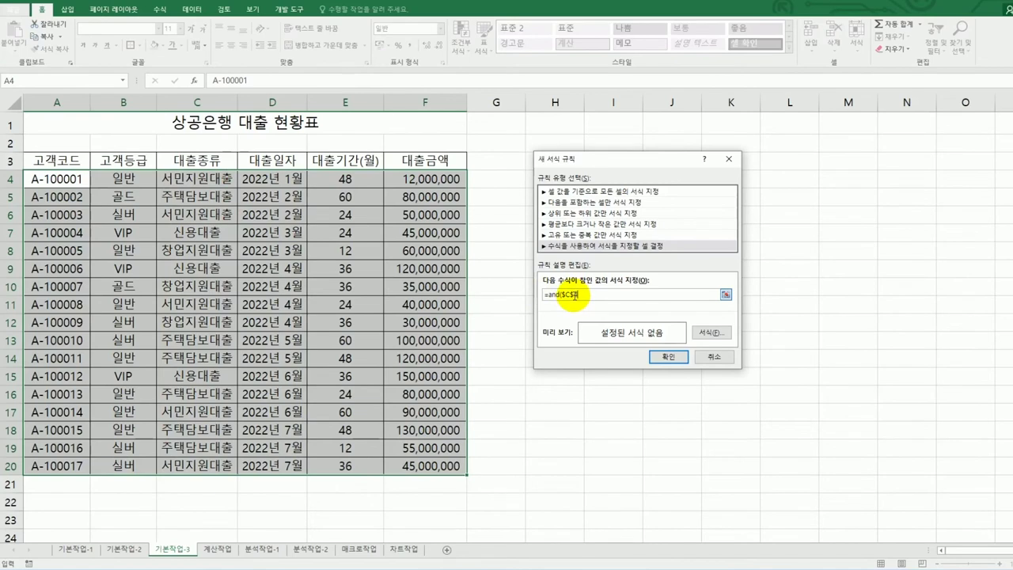
{"action": "key", "text": "Left"}
{"action": "key", "text": "BackSpace"}
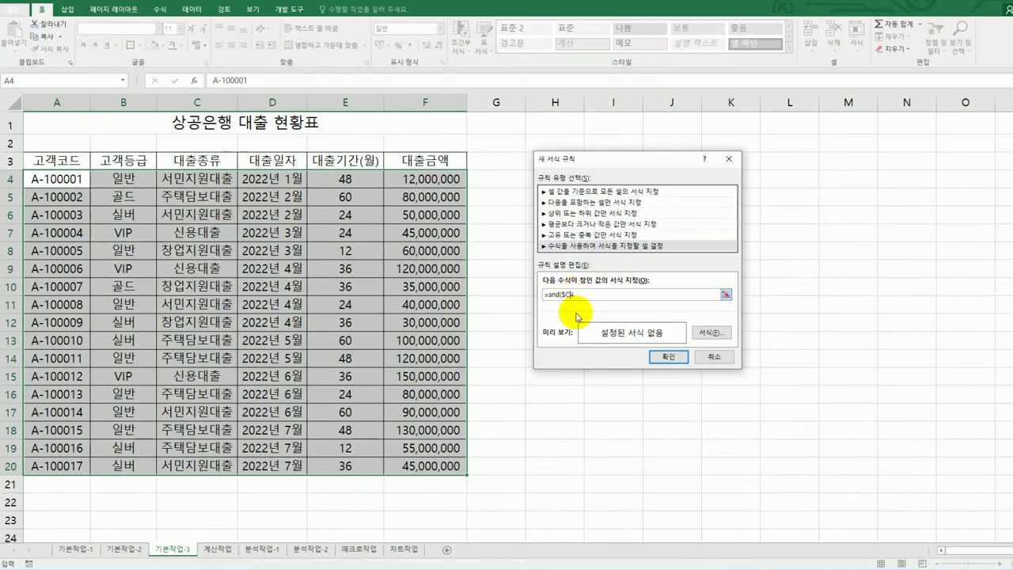
{"action": "left_click", "coordinate": [580, 296]}
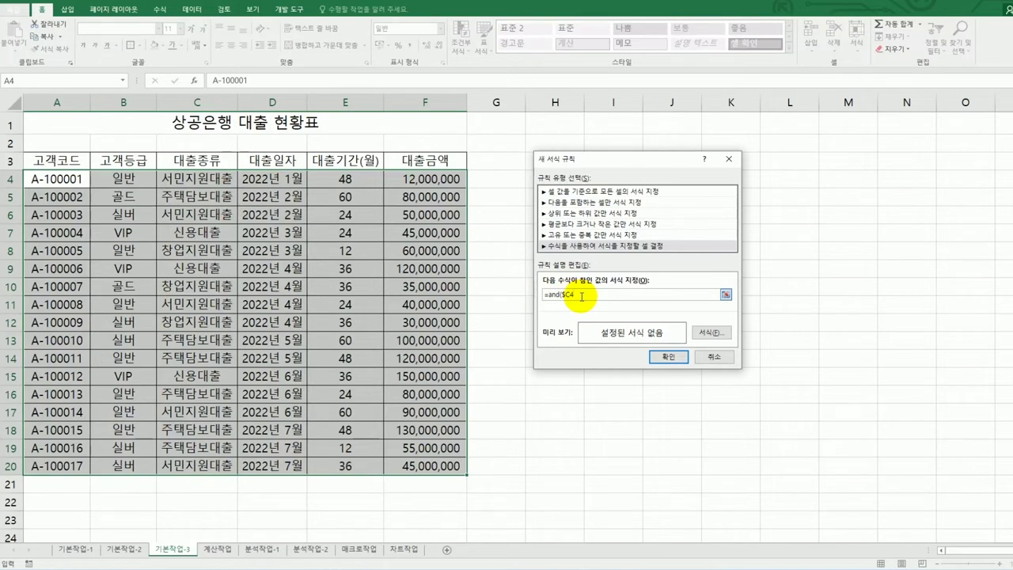
{"action": "type", "text": "=\""}
{"action": "type", "text": "ㅇ"}
{"action": "type", "text": "택담보"}
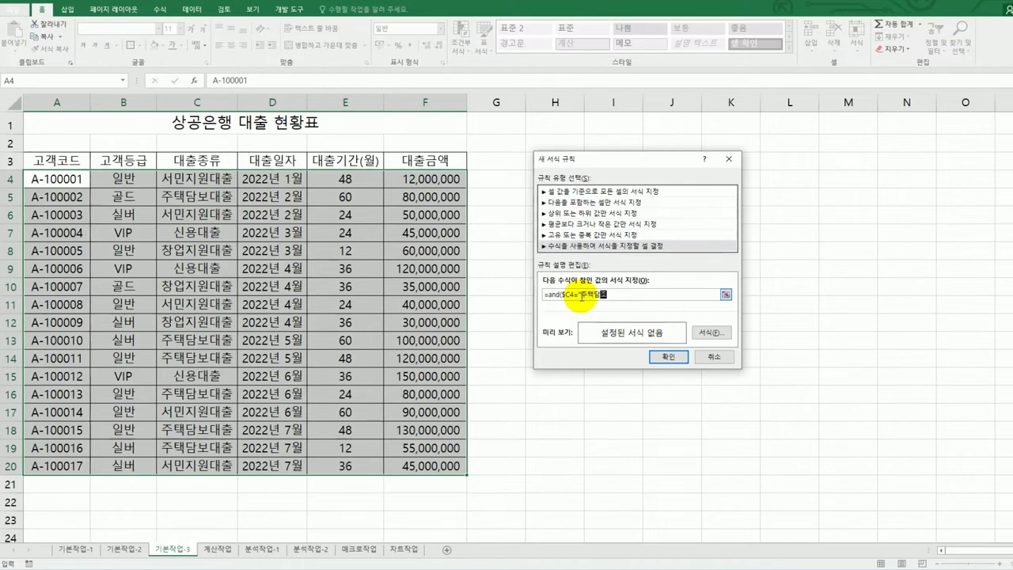
{"action": "type", "text": "대출"}
- Complete the AND formula with the second condition $E4>=24 and open the rule's format settings
{"action": "type", "text": ","}
{"action": "left_click", "coordinate": [351, 179]}
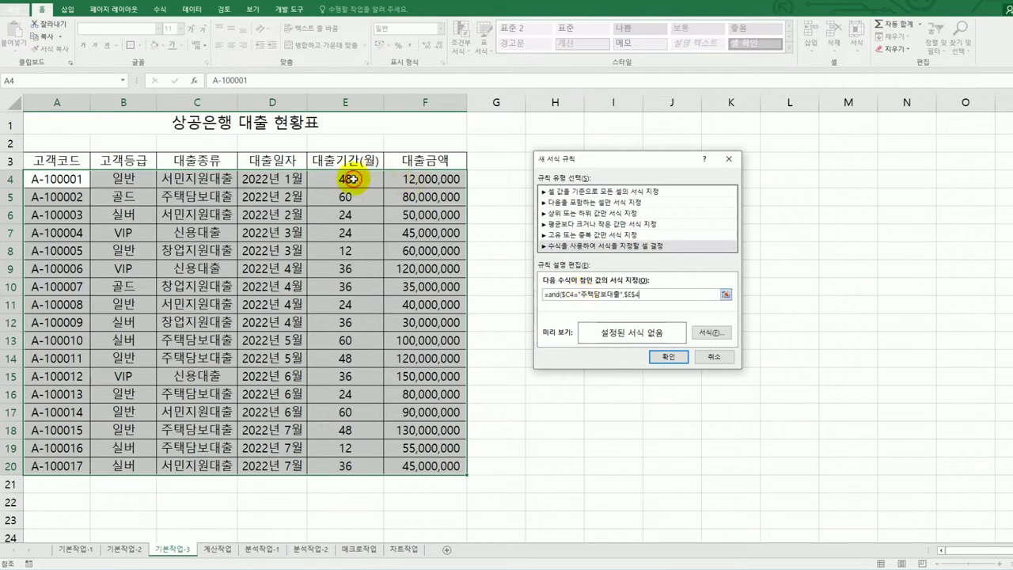
{"action": "left_click", "coordinate": [633, 294]}
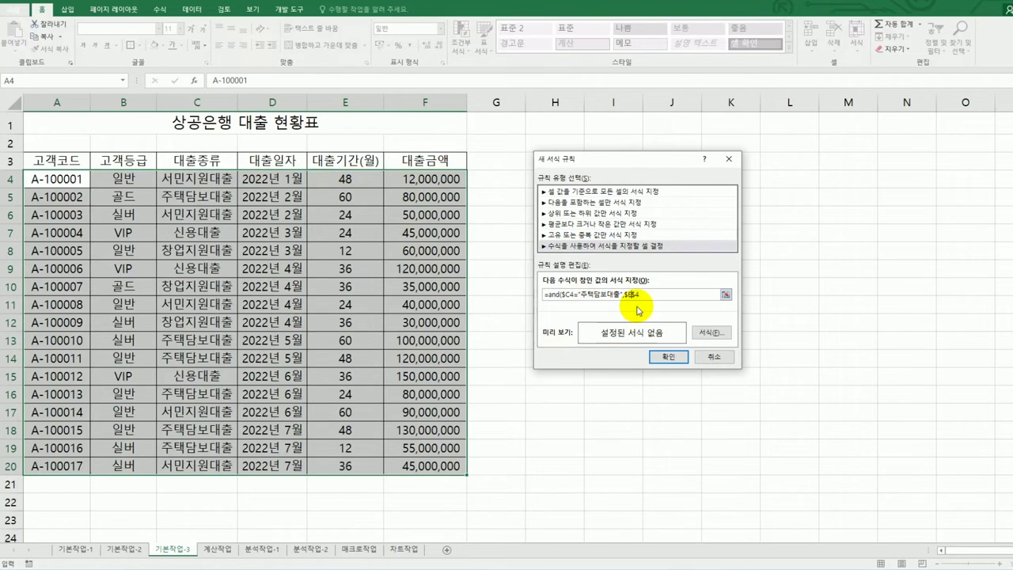
{"action": "left_click", "coordinate": [647, 294]}
{"action": "key", "text": "BackSpace"}
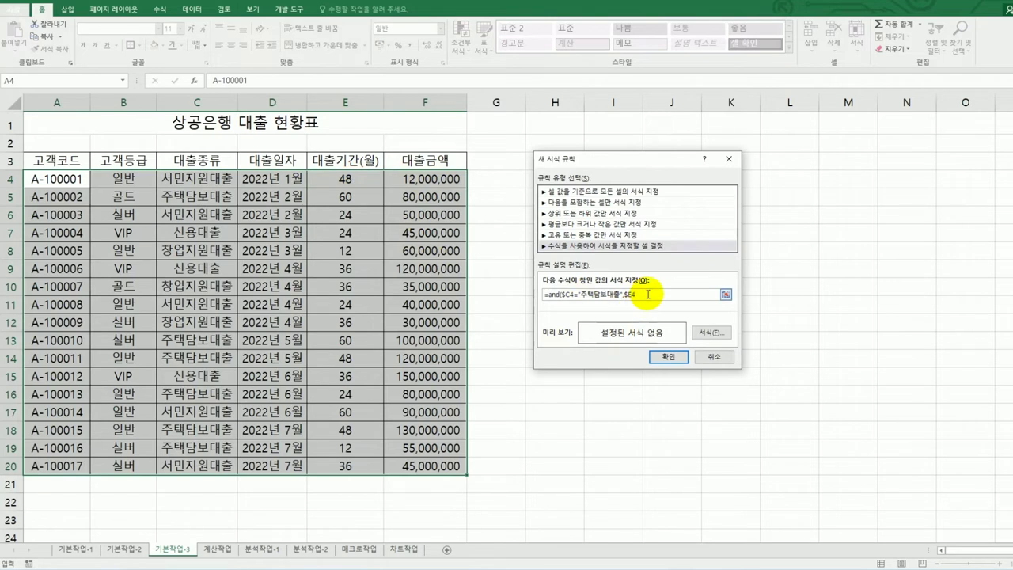
{"action": "type", "text": ">=3"}
{"action": "type", "text": "4"}
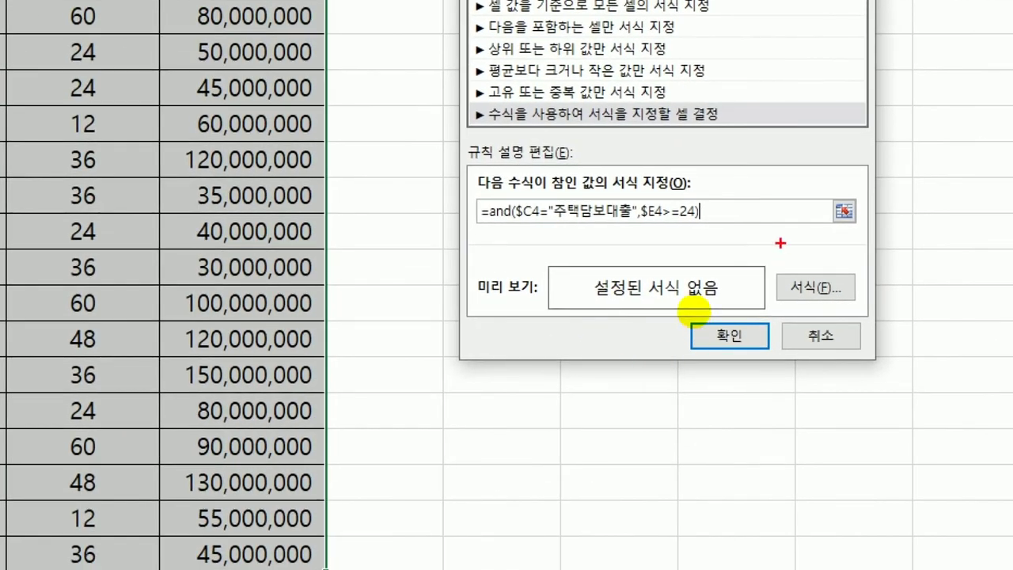
{"action": "mouse_move", "coordinate": [764, 210]}
{"action": "left_mouse_down"}
{"action": "mouse_move", "coordinate": [672, 230]}
{"action": "mouse_move", "coordinate": [439, 208]}
{"action": "left_mouse_up"}
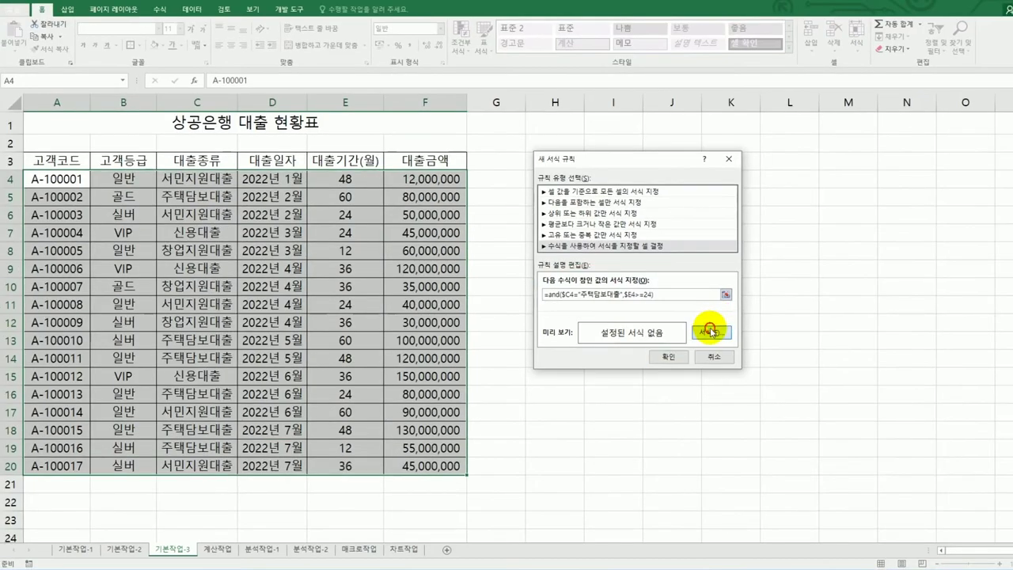
{"action": "left_click", "coordinate": [815, 286]}
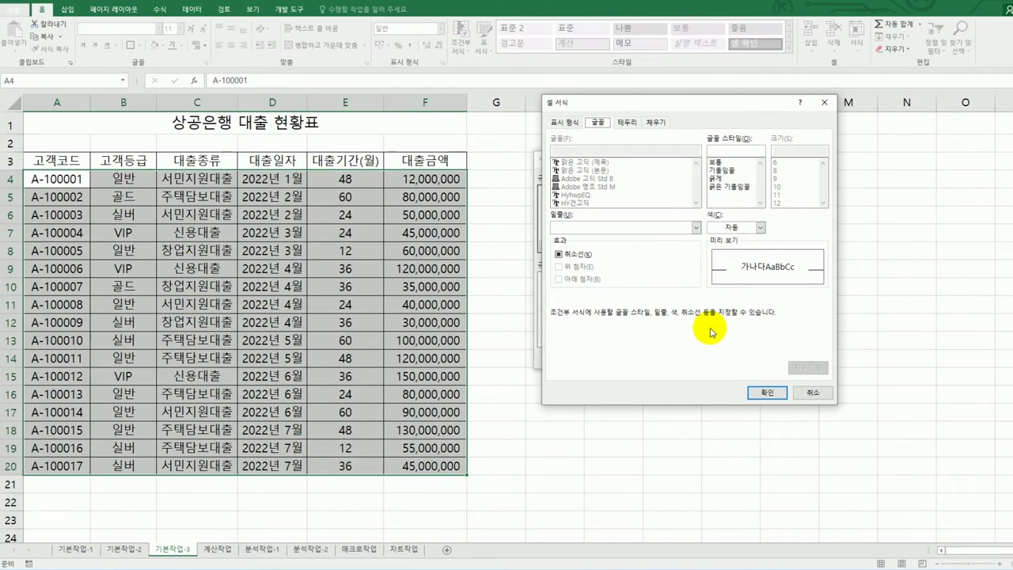
- Set the rule's font to bold (굵게) and blue, apply the rule, and autofit the width of column F
{"action": "left_click", "coordinate": [718, 180]}
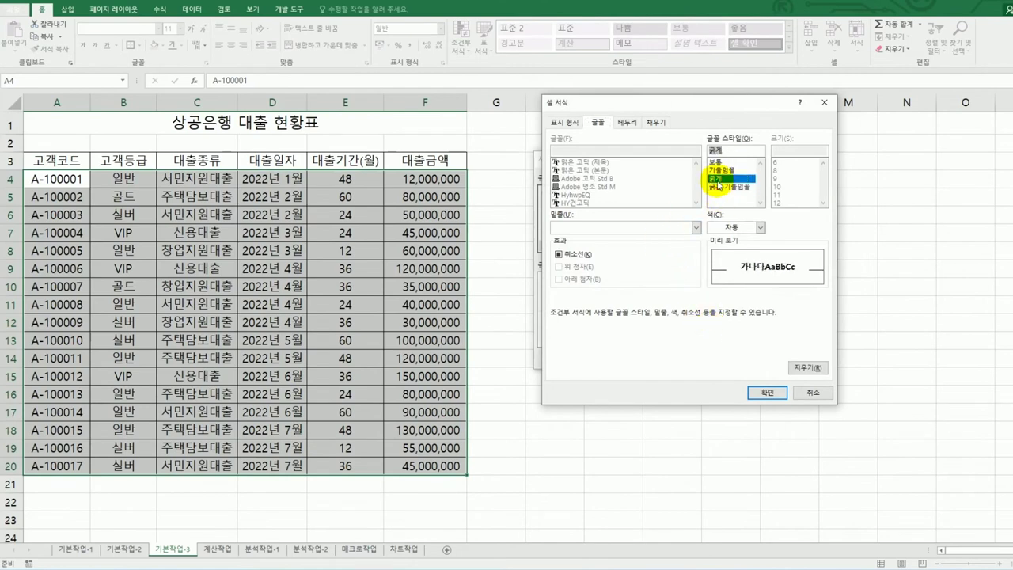
{"action": "left_click", "coordinate": [740, 228]}
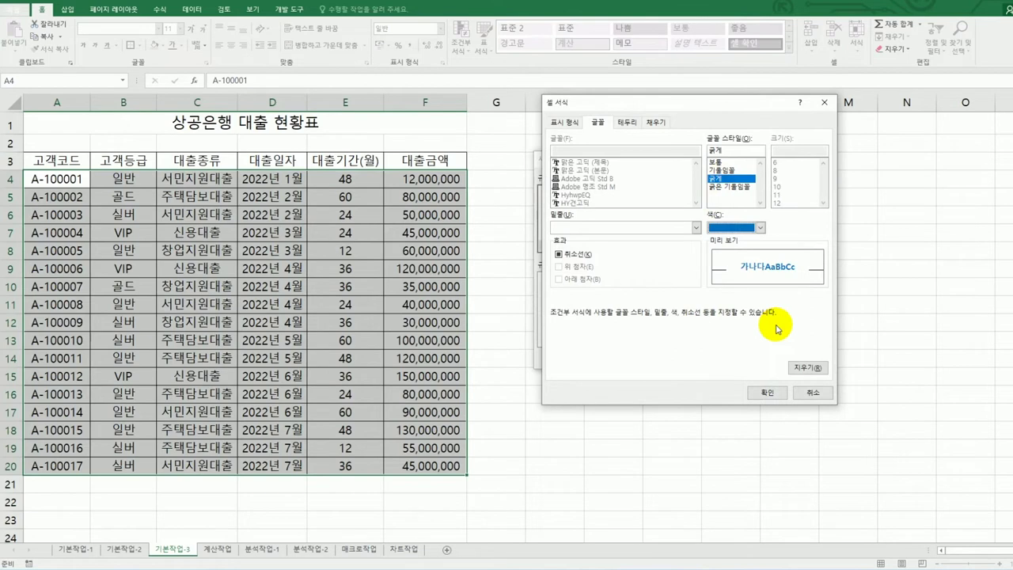
{"action": "left_click", "coordinate": [767, 390]}
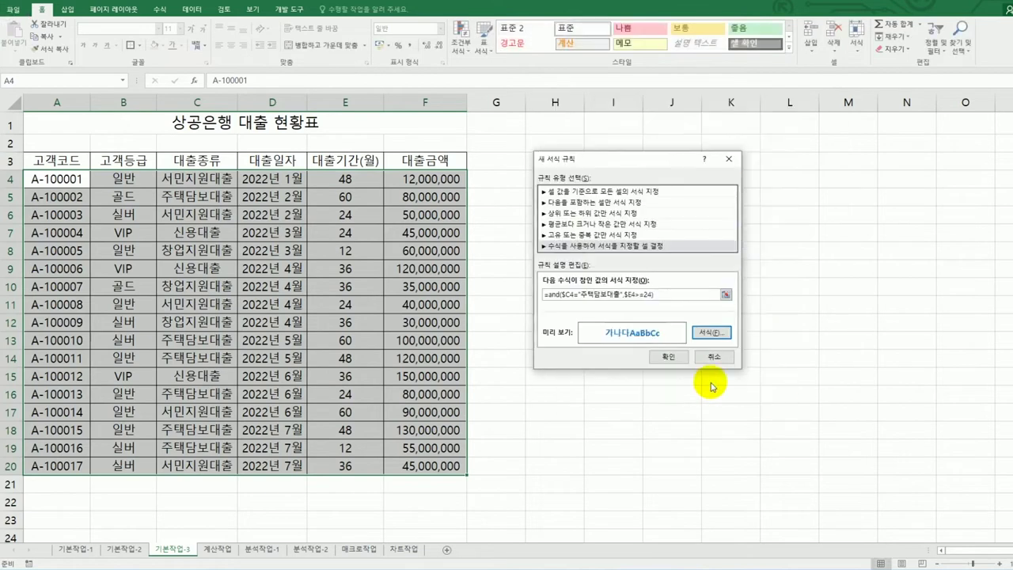
{"action": "left_click", "coordinate": [663, 357]}
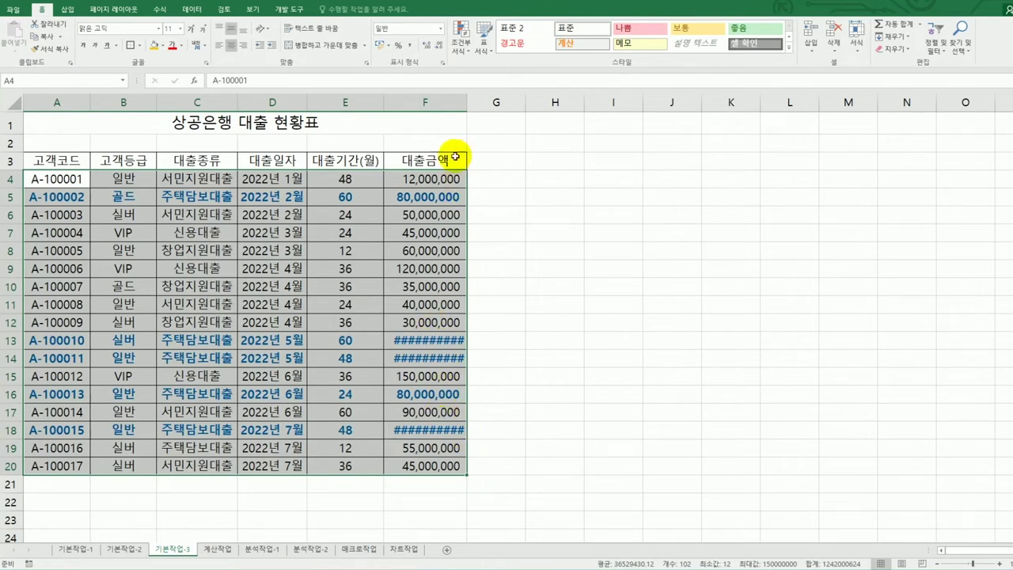
{"action": "double_click", "coordinate": [466, 100]}
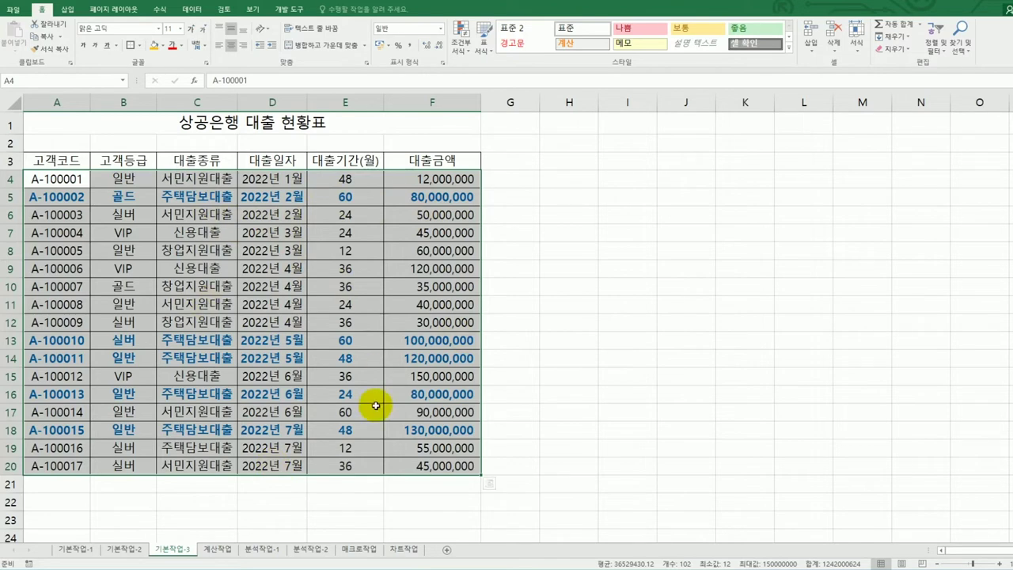
- Go to the 계산작업 sheet and select cell D3, the first 근무기간 cell in [표1]
{"action": "left_click", "coordinate": [219, 548]}
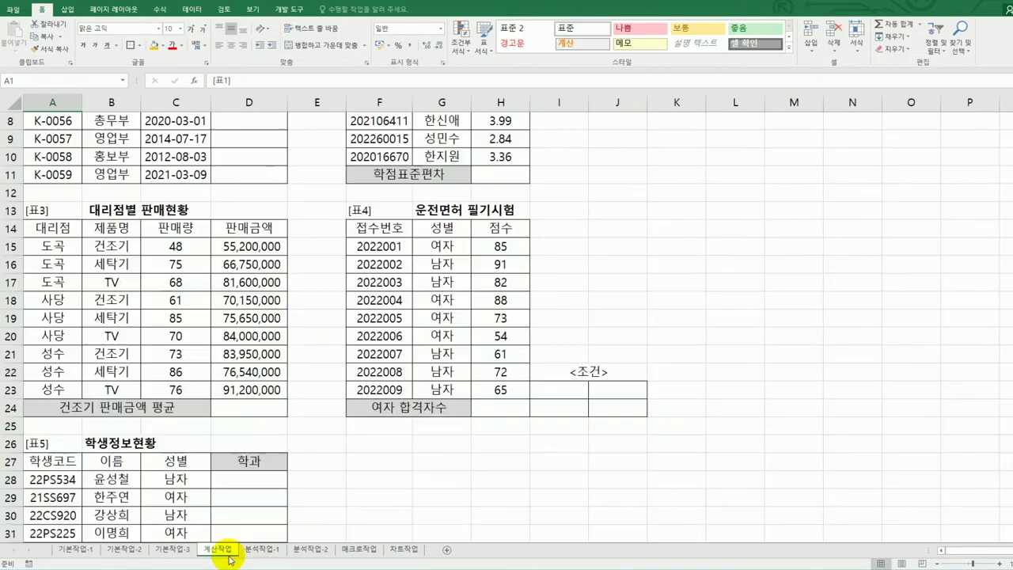
{"action": "scroll", "coordinate": [309, 320], "scroll_direction": "up", "scroll_amount": 3}
{"action": "left_click", "coordinate": [254, 157]}
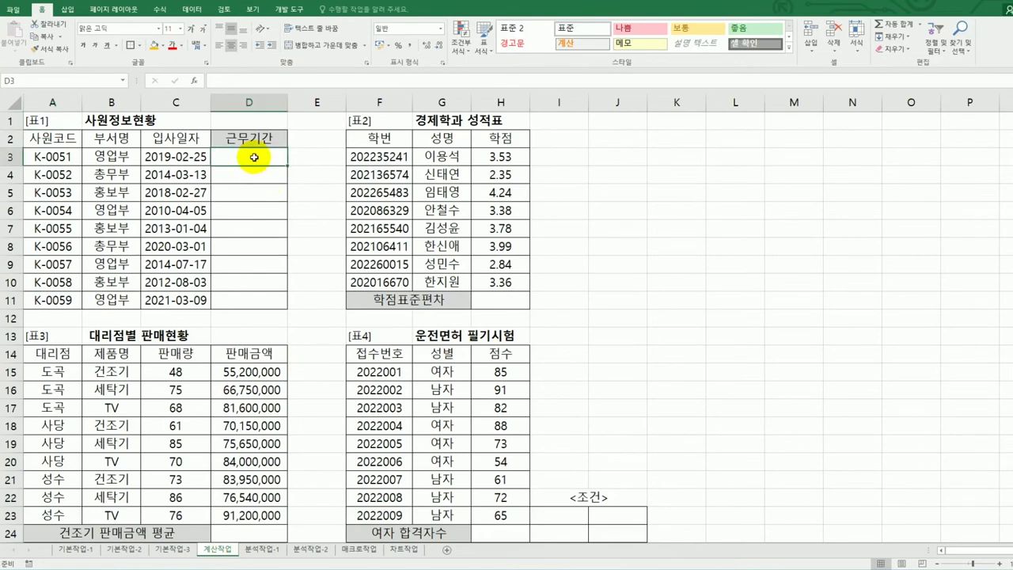
{"action": "left_click", "coordinate": [184, 152]}
{"action": "left_click", "coordinate": [244, 153]}
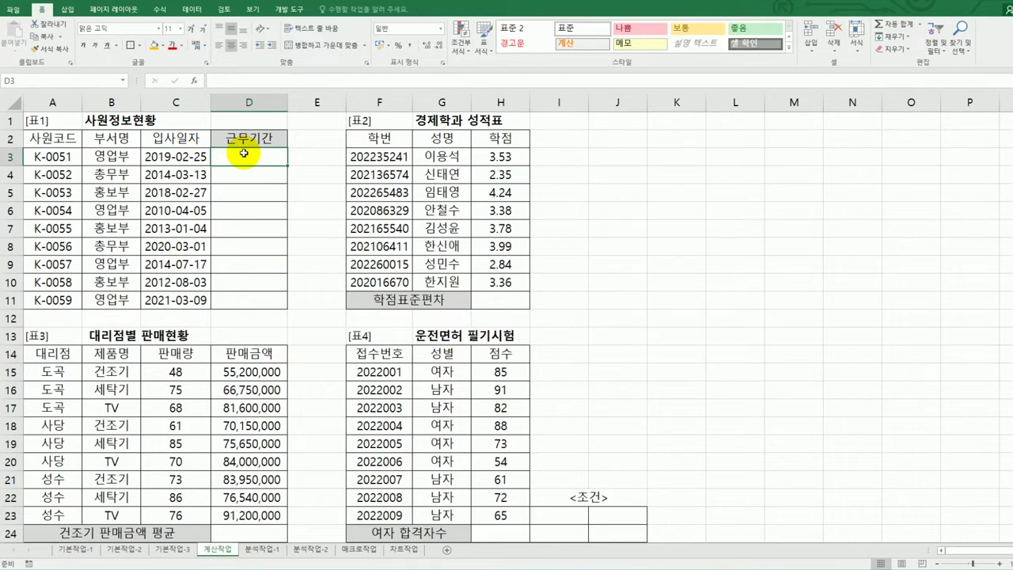
{"action": "type", "text": "="}
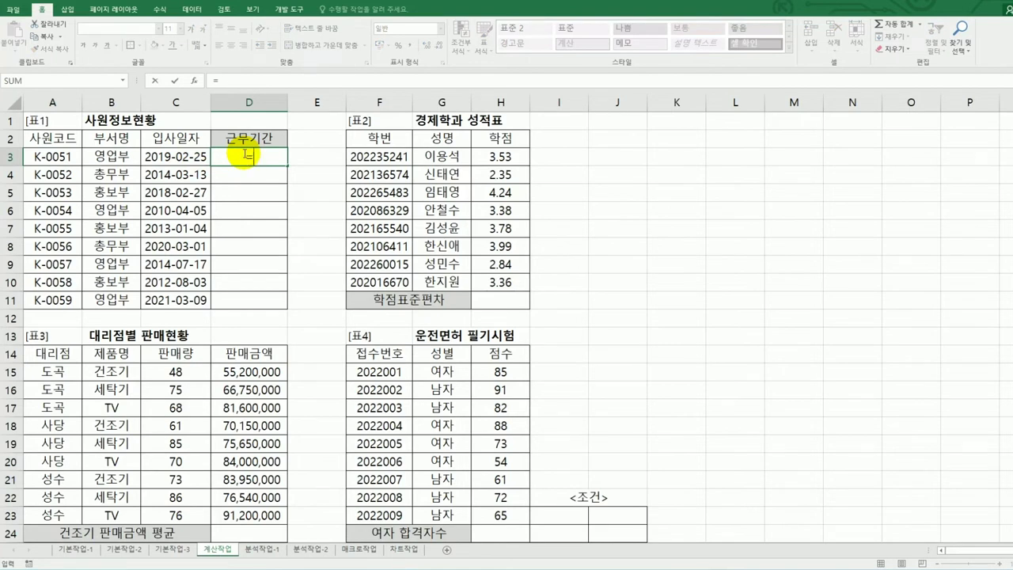
{"action": "type", "text": "year"}
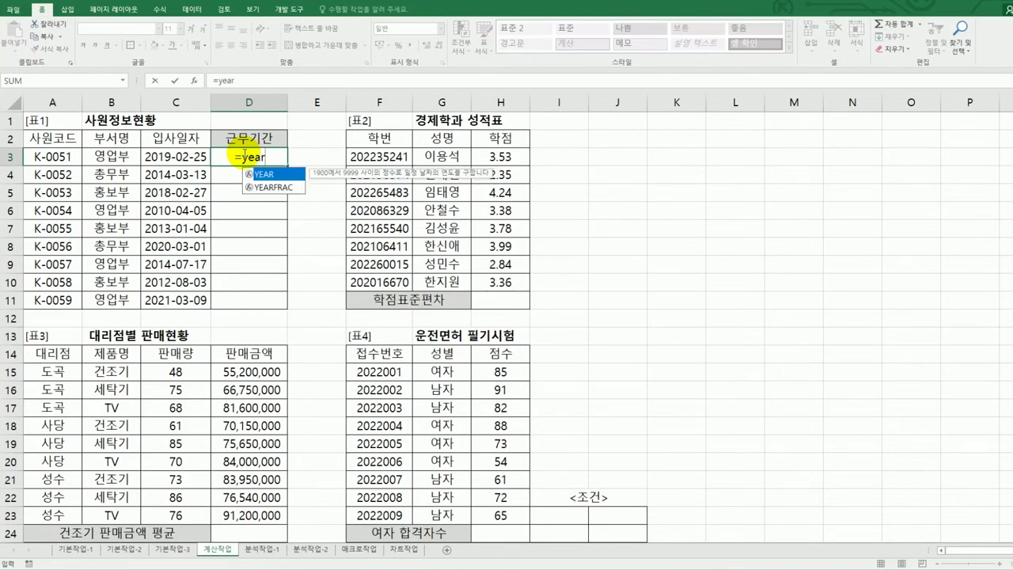
{"action": "key", "text": "Left"}
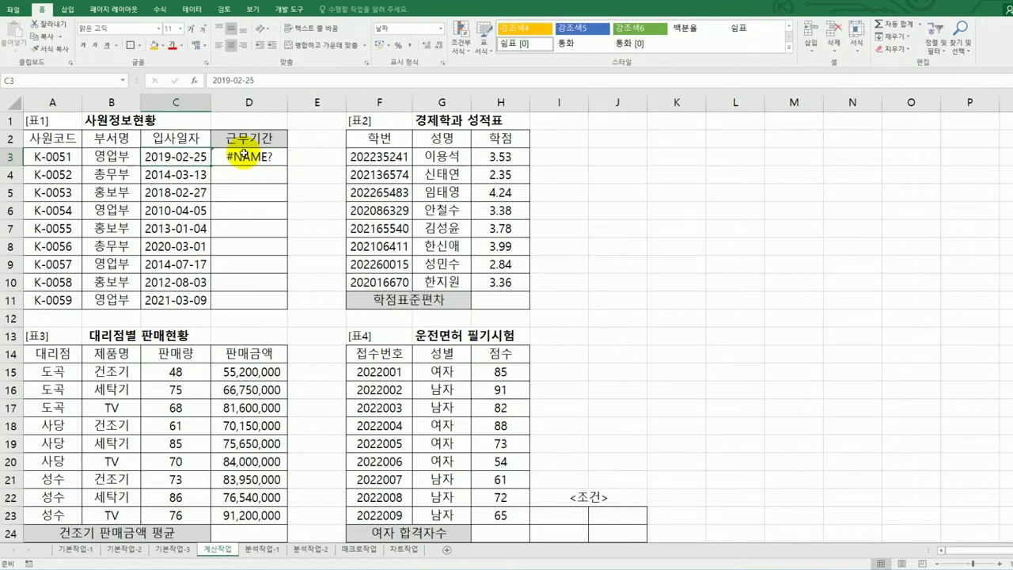
{"action": "key", "text": "BackSpace"}
{"action": "key", "text": "Escape"}
{"action": "key", "text": "Right"}
- Write the formula =YEAR(TODAY())-YEAR(C3) in D3 to calculate the years worked since the hire date
{"action": "type", "text": "="}
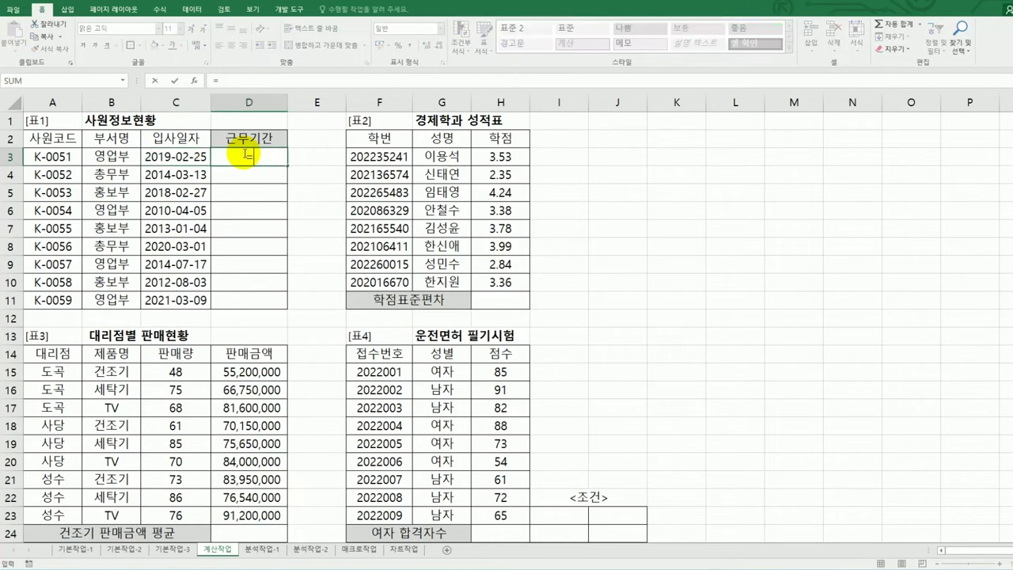
{"action": "type", "text": "y"}
{"action": "key", "text": "Tab"}
{"action": "type", "text": "today()"}
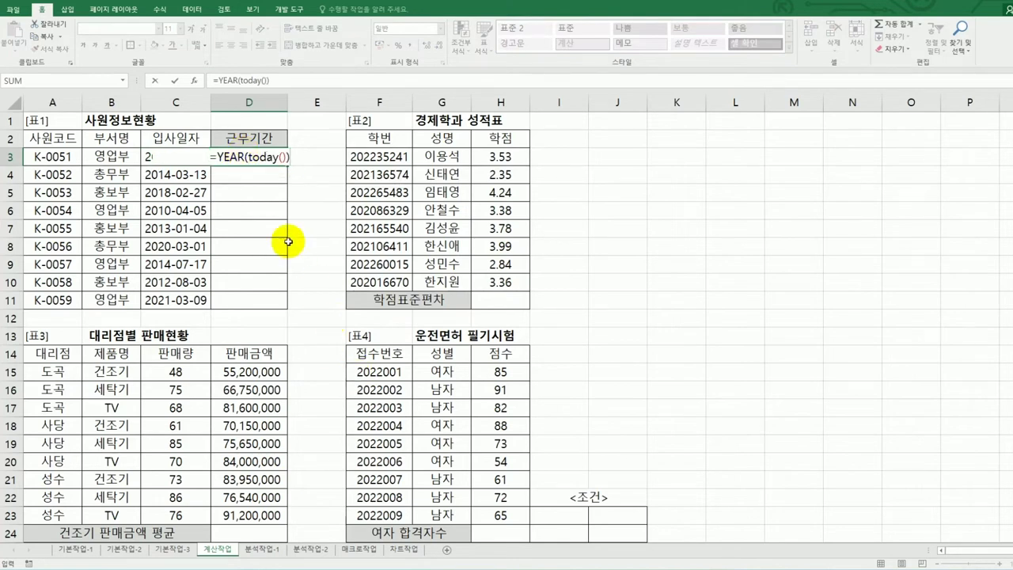
{"action": "type", "text": "-"}
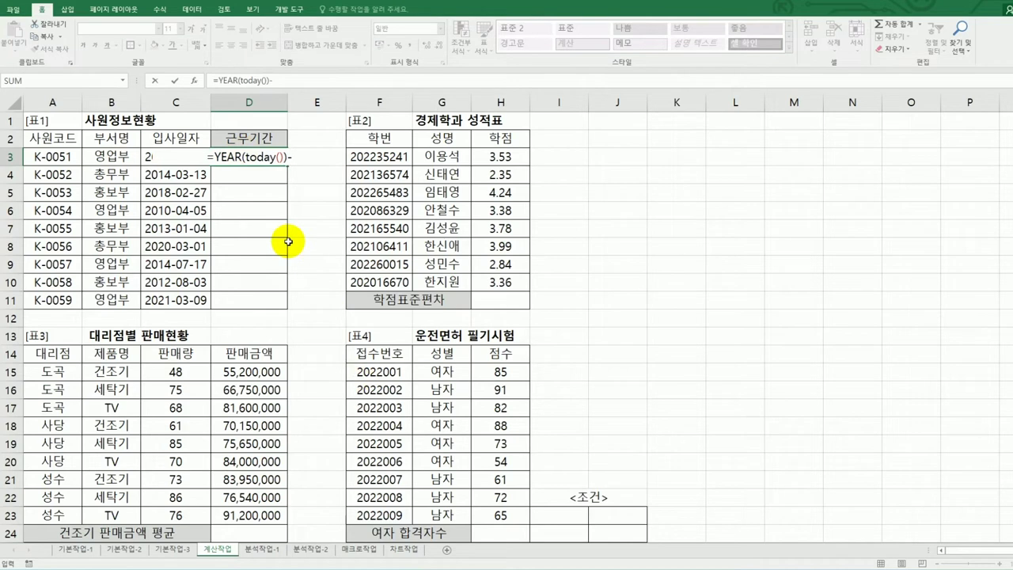
{"action": "type", "text": "year(C3"}
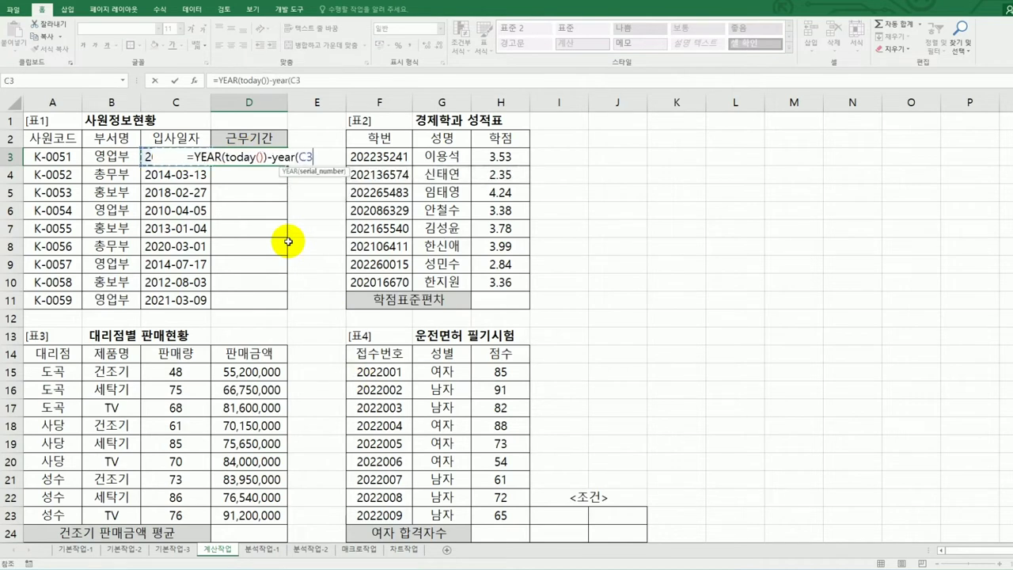
{"action": "type", "text": ")"}
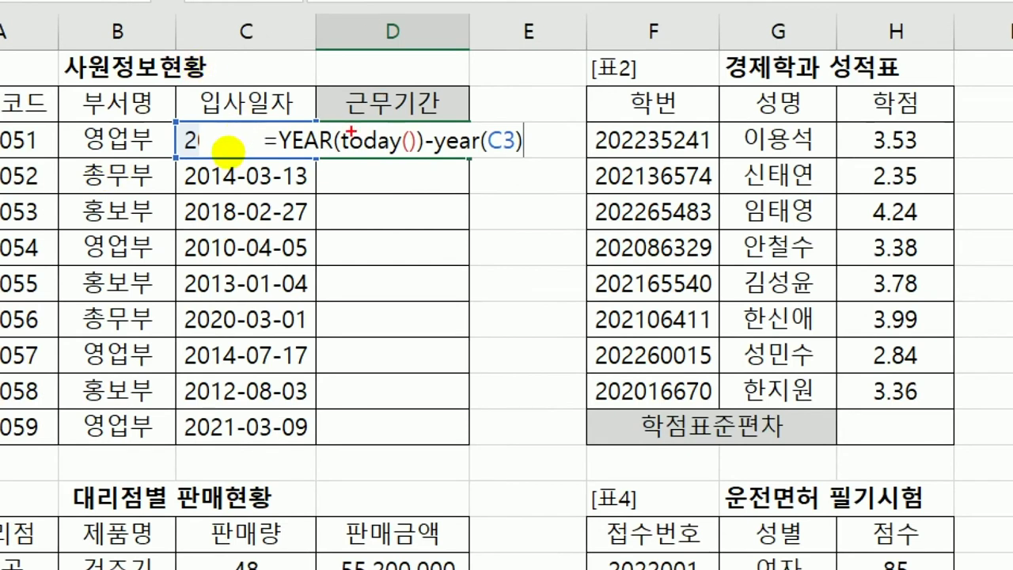
{"action": "left_click_drag", "start_coordinate": [327, 154], "coordinate": [412, 159]}
{"action": "mouse_move", "coordinate": [296, 97]}
{"action": "left_mouse_down"}
{"action": "mouse_move", "coordinate": [306, 107]}
{"action": "mouse_move", "coordinate": [366, 53]}
{"action": "left_mouse_up"}
{"action": "mouse_move", "coordinate": [180, 162]}
{"action": "left_mouse_down"}
{"action": "mouse_move", "coordinate": [198, 61]}
{"action": "mouse_move", "coordinate": [163, 164]}
{"action": "left_mouse_up"}
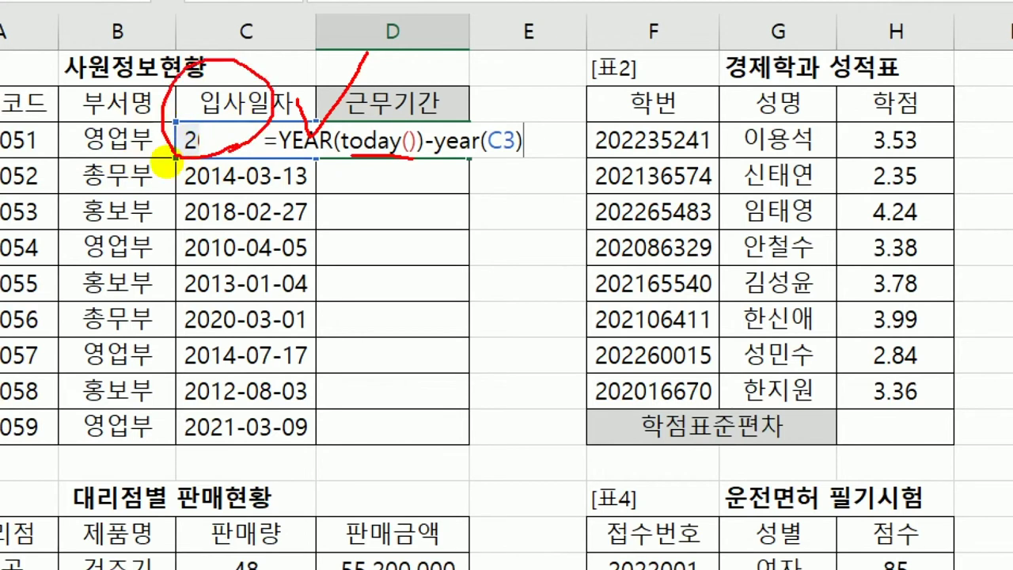
{"action": "left_click_drag", "start_coordinate": [496, 161], "coordinate": [507, 161]}
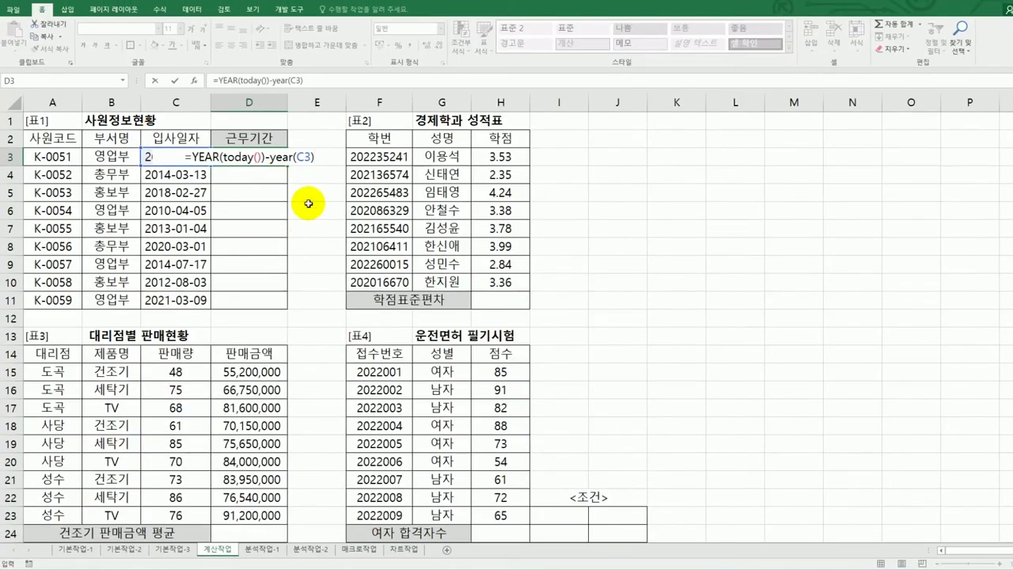
- Confirm the formula in D3 and check the cell's number format category in the cell format settings
{"action": "key", "text": "Return"}
{"action": "left_click", "coordinate": [266, 153]}
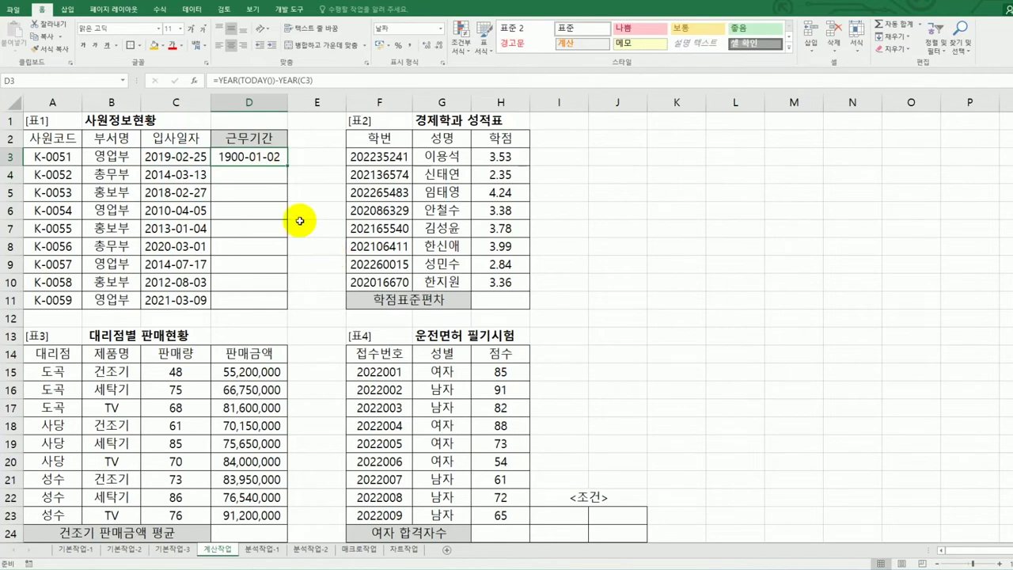
{"action": "right_click", "coordinate": [261, 160]}
{"action": "left_click", "coordinate": [349, 348]}
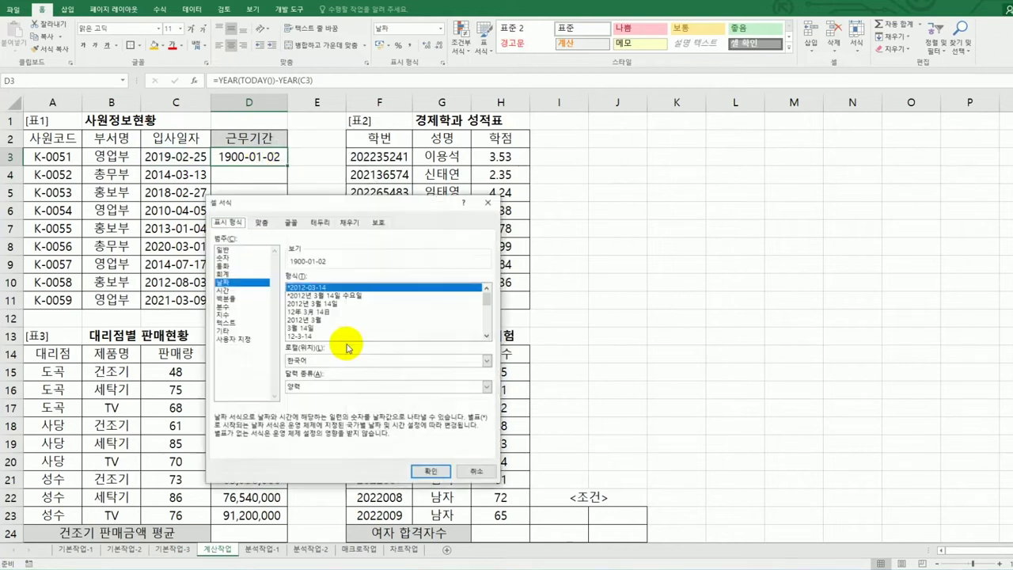
{"action": "left_click", "coordinate": [465, 471]}
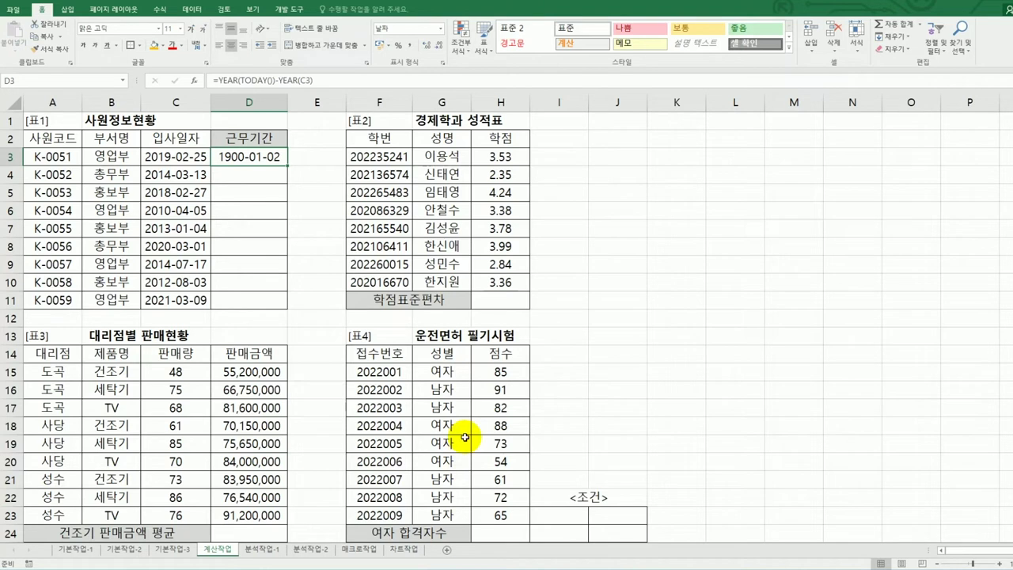
- Wrap the D3 formula in an IF function whose test is YEAR(TODAY())-YEAR(C3)>=5
{"action": "double_click", "coordinate": [236, 158]}
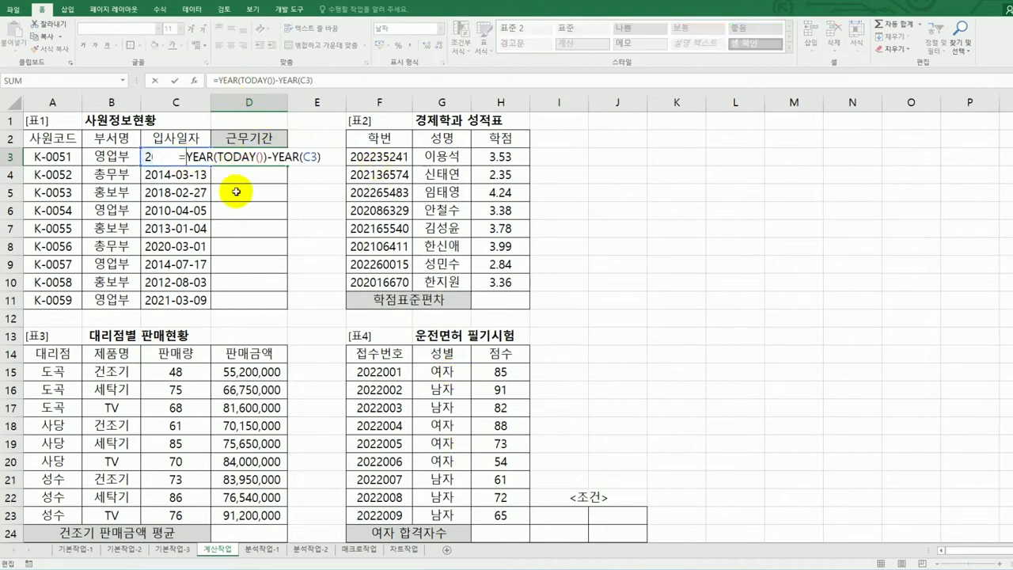
{"action": "key", "text": "Home"}
{"action": "key", "text": "Right"}
{"action": "type", "text": "IF("}
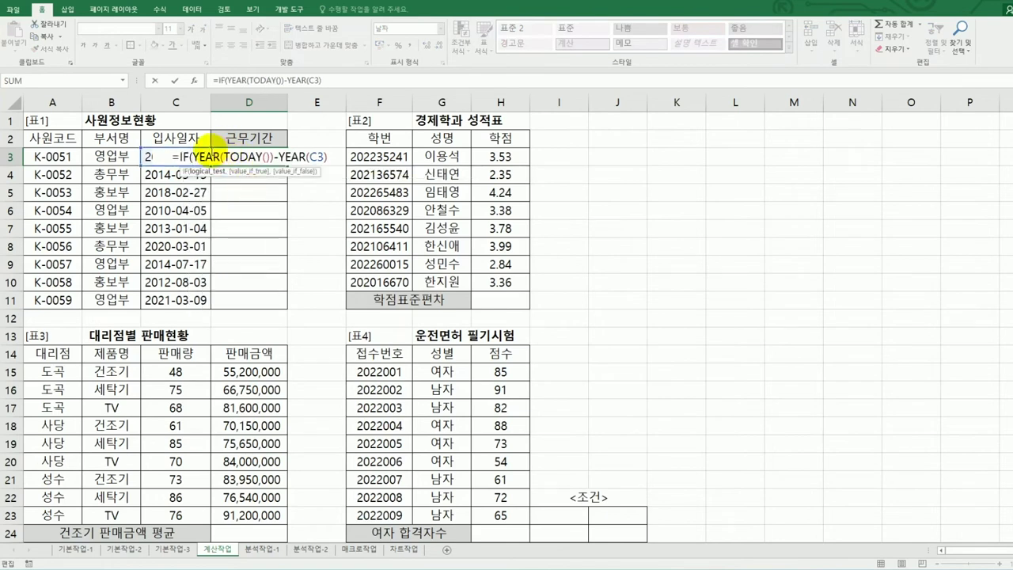
{"action": "left_click", "coordinate": [327, 158]}
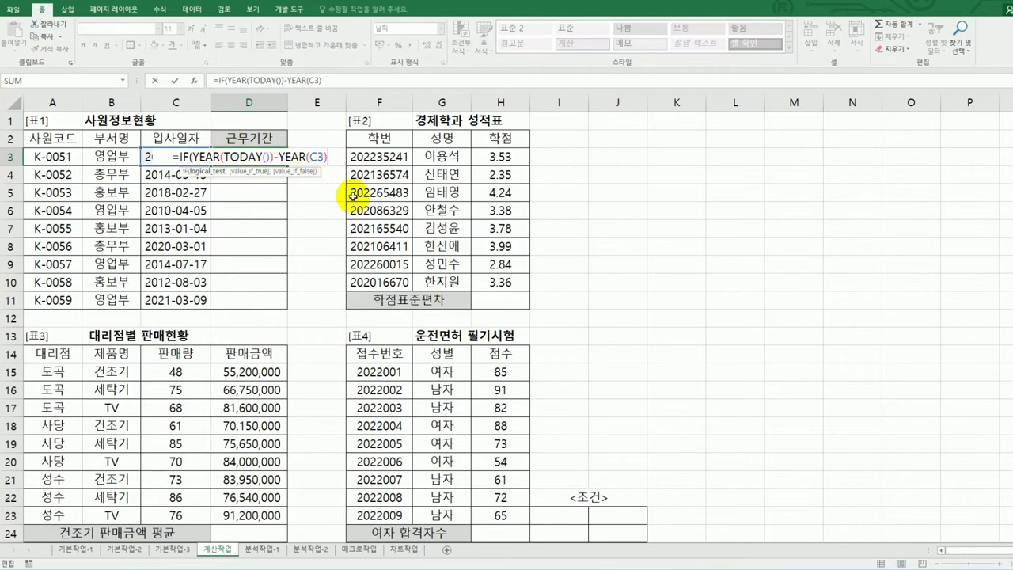
{"action": "type", "text": ">="}
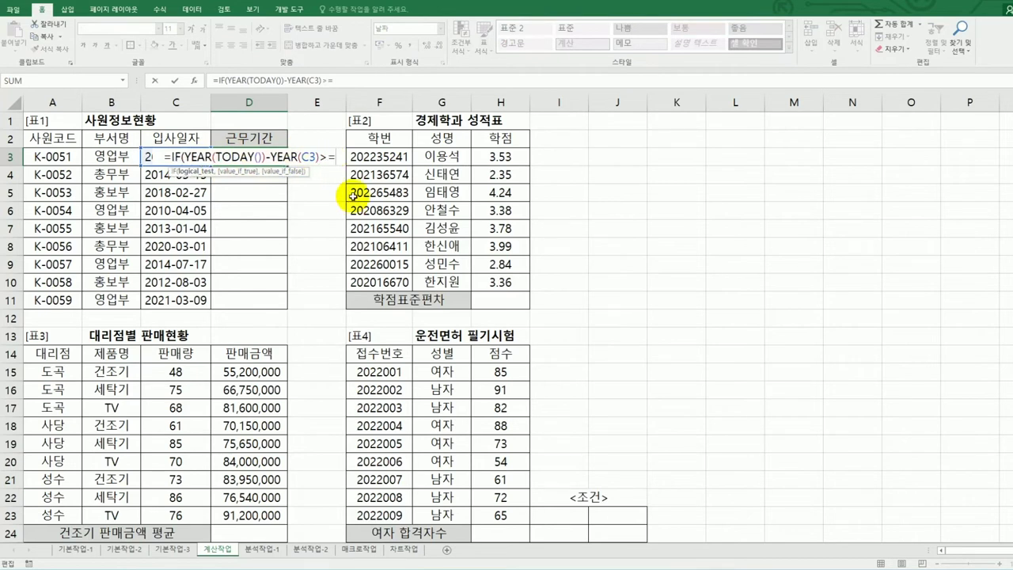
{"action": "type", "text": "5,"}
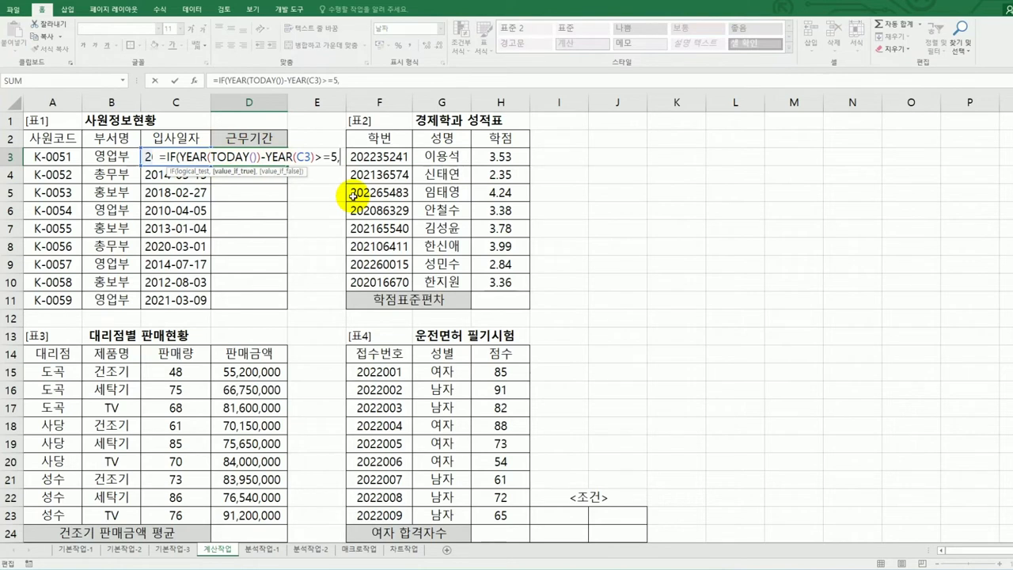
- Complete the IF with a copy of the year difference joined to "년" as the true value and "" as the false value
{"action": "left_click_drag", "start_coordinate": [177, 156], "coordinate": [314, 156]}
{"action": "key", "text": "ctrl+c"}
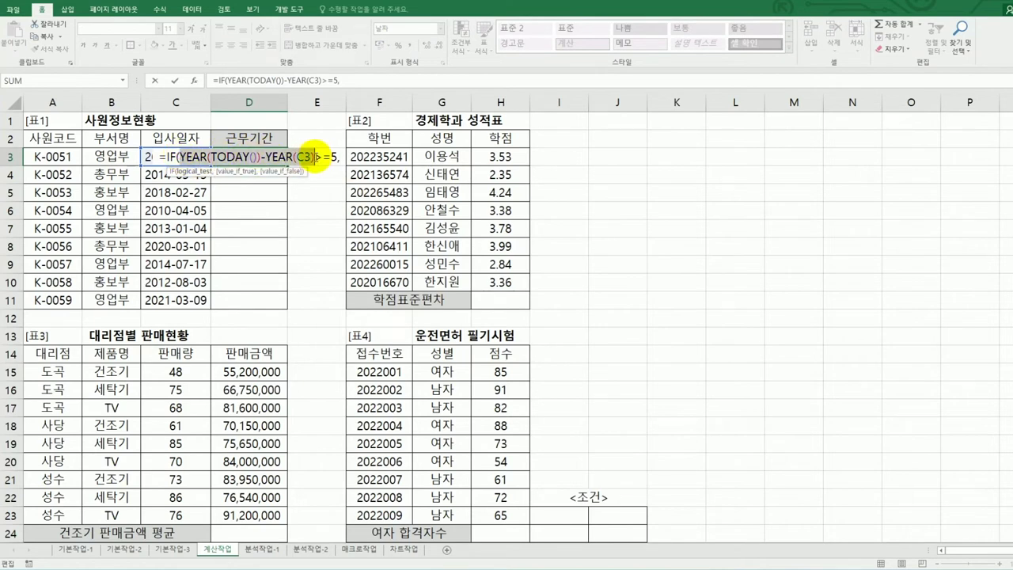
{"action": "left_click", "coordinate": [338, 156]}
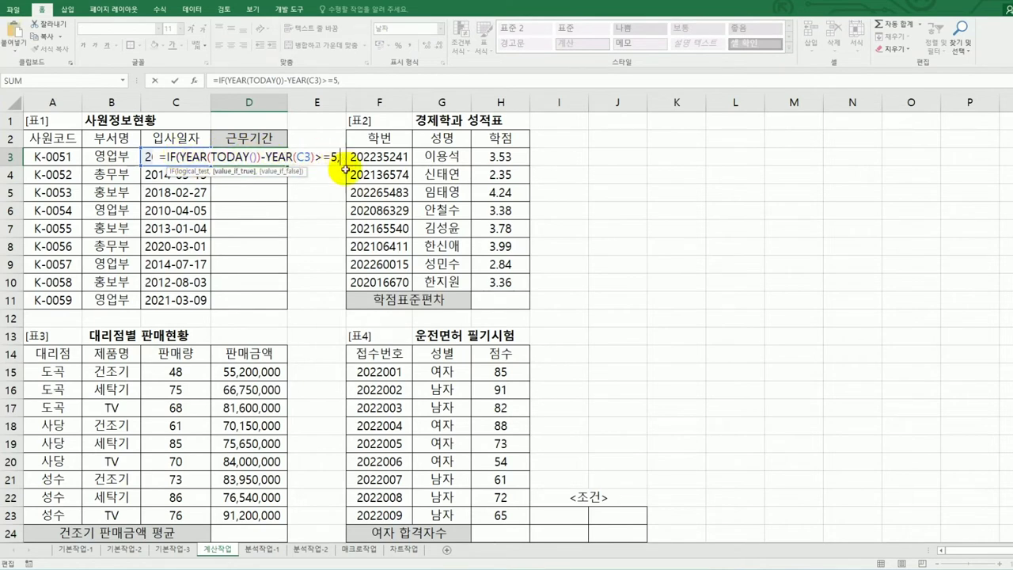
{"action": "key", "text": "ctrl+v"}
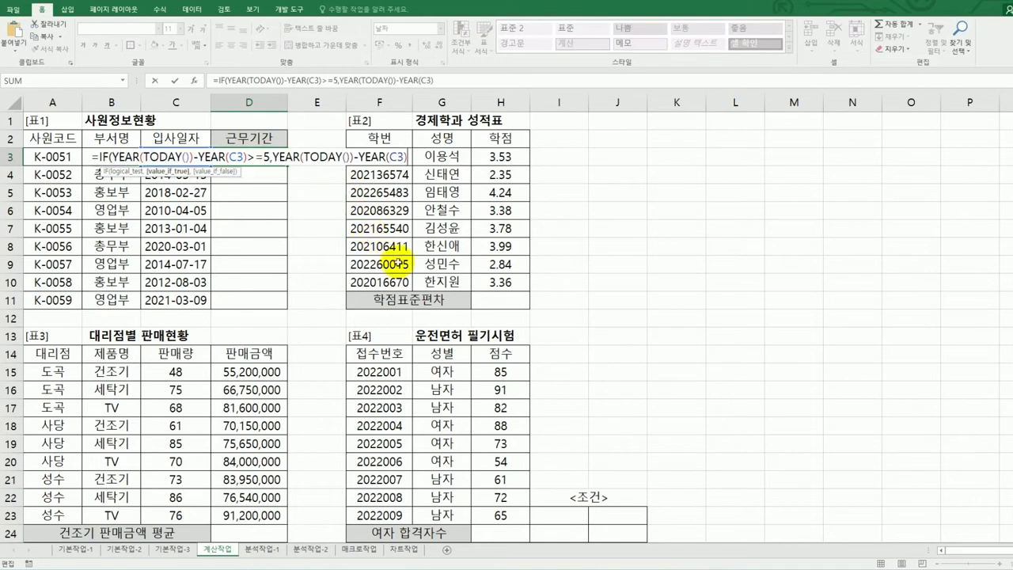
{"action": "type", "text": "&\""}
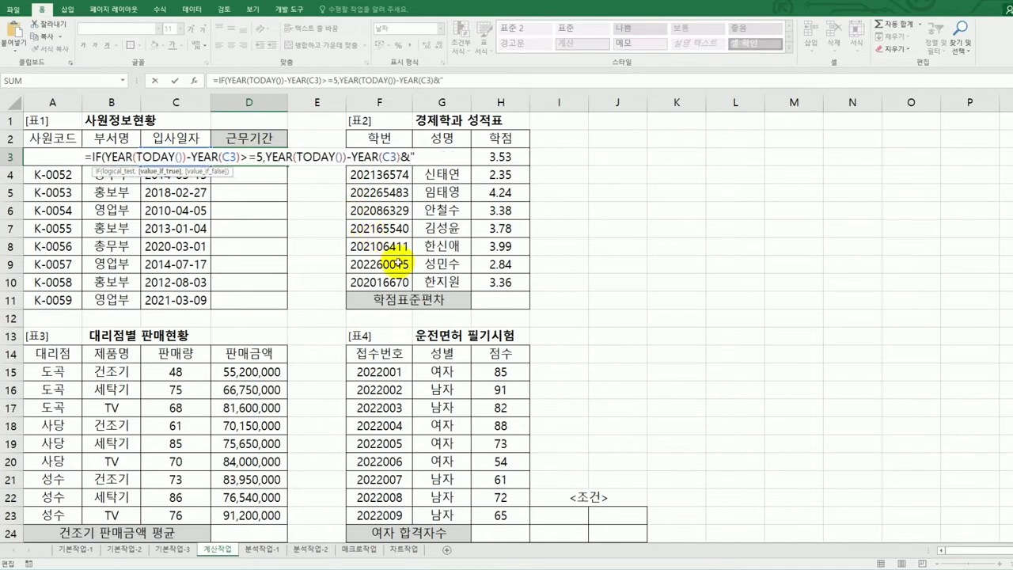
{"action": "type", "text": "년"}
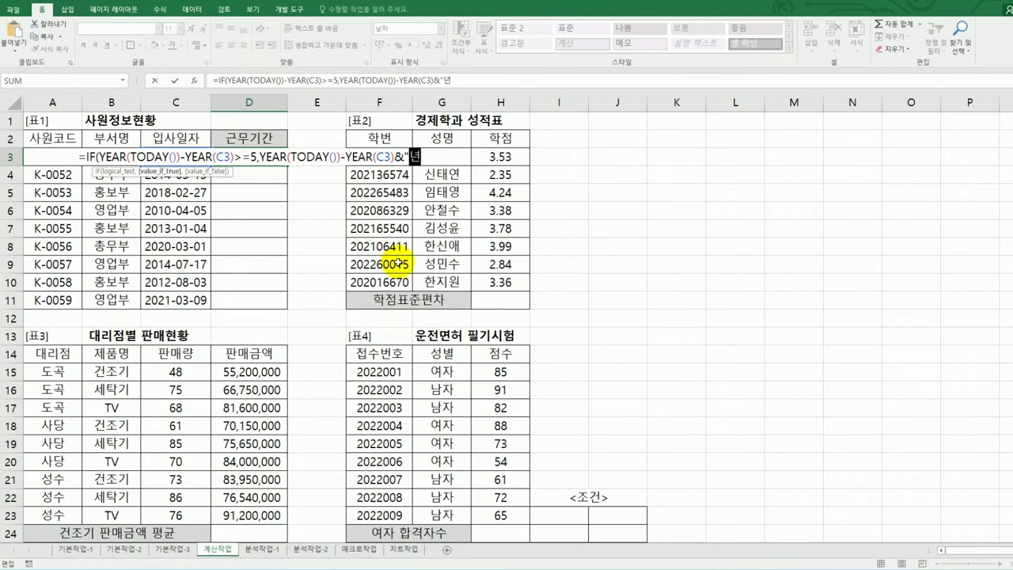
{"action": "type", "text": "\",\"\")"}
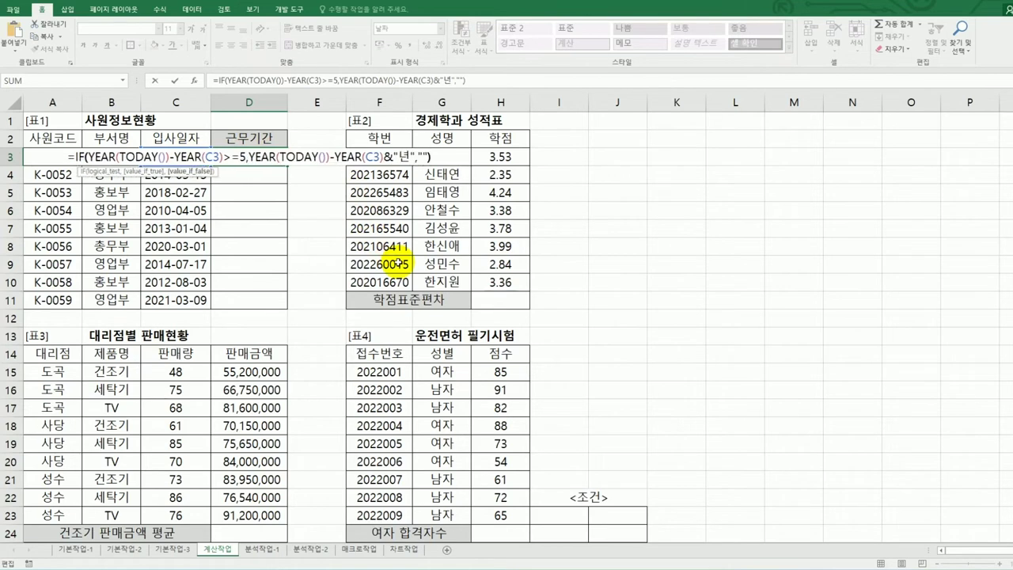
- Confirm the IF formula in D3 and fill it down the 근무기간 column through D11
{"action": "left_click", "coordinate": [504, 80]}
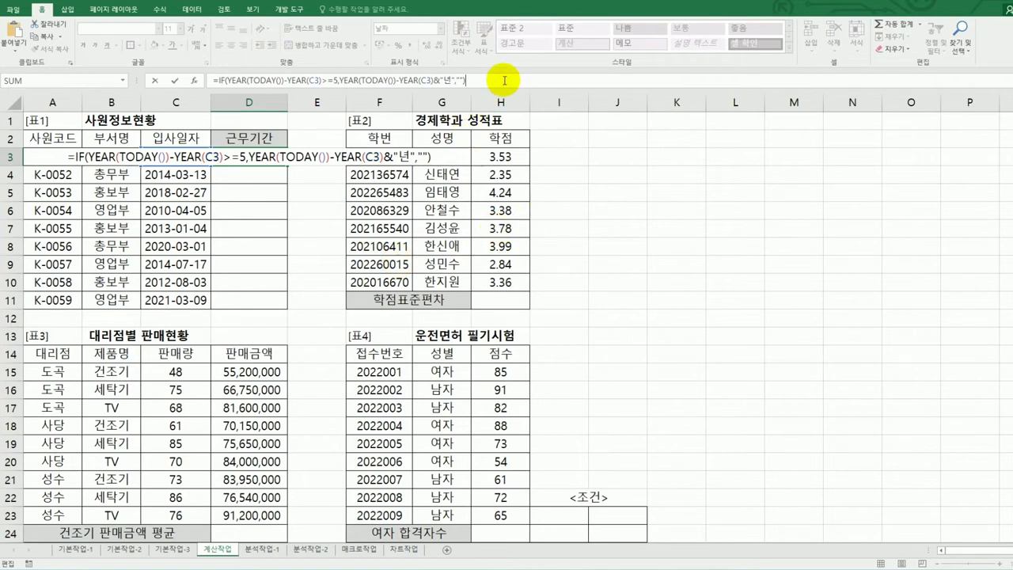
{"action": "key", "text": "Return"}
{"action": "left_click", "coordinate": [269, 158]}
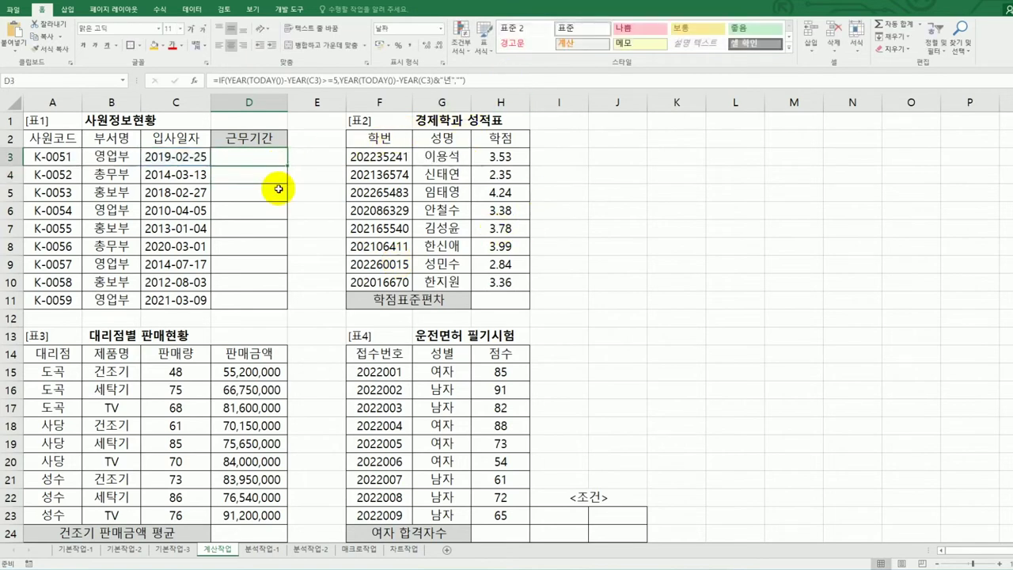
{"action": "left_click_drag", "start_coordinate": [287, 165], "coordinate": [285, 301]}
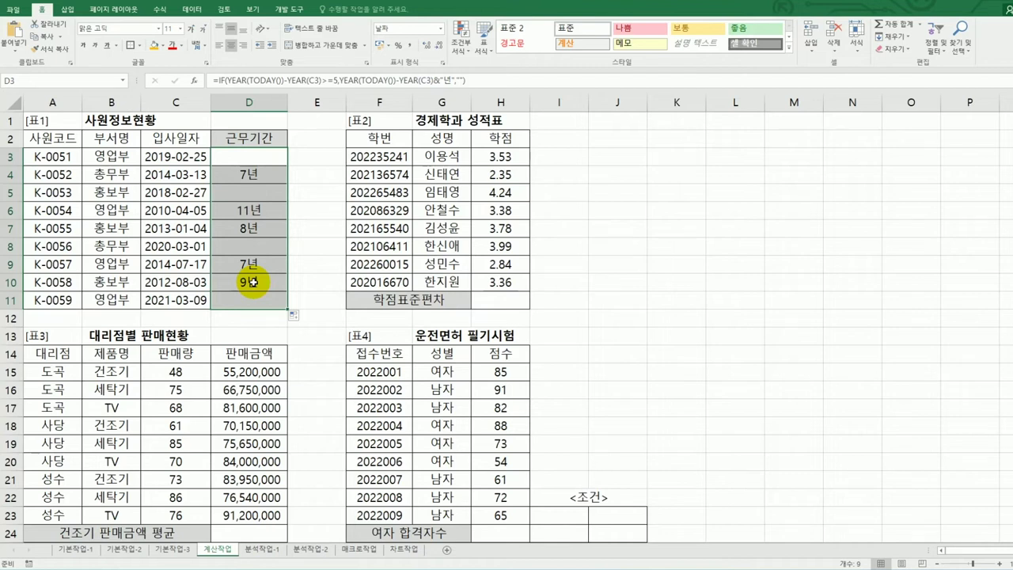
- Examine the test, true value and false value of the IF formula in D3
{"action": "left_click", "coordinate": [260, 155]}
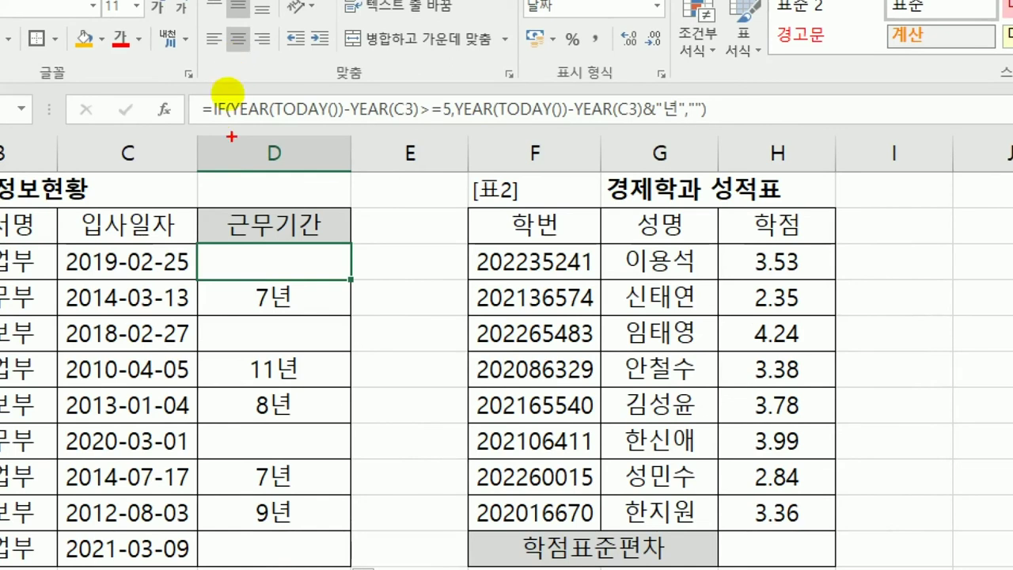
{"action": "left_click_drag", "start_coordinate": [247, 82], "coordinate": [326, 89]}
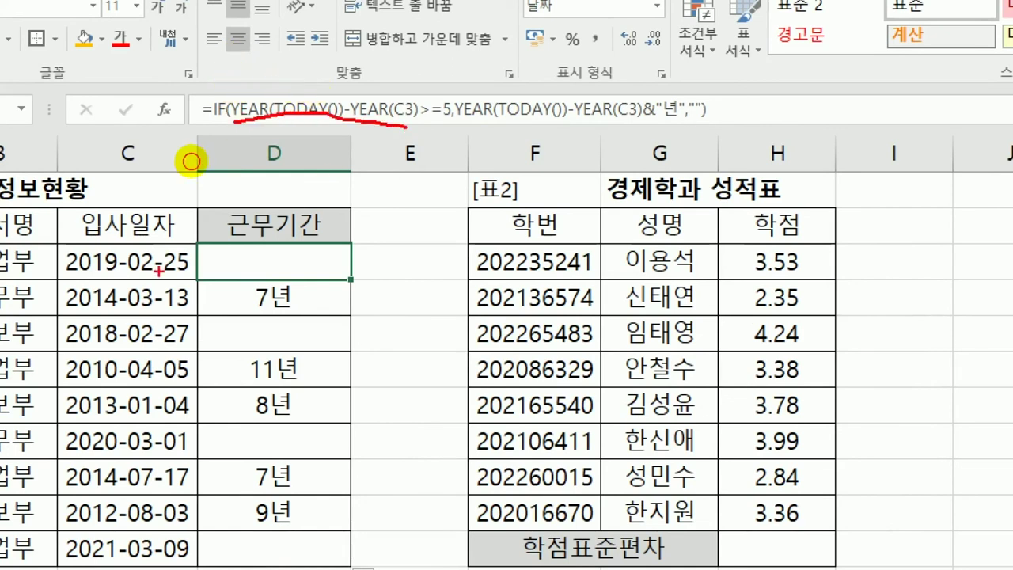
{"action": "left_click_drag", "start_coordinate": [457, 84], "coordinate": [437, 145]}
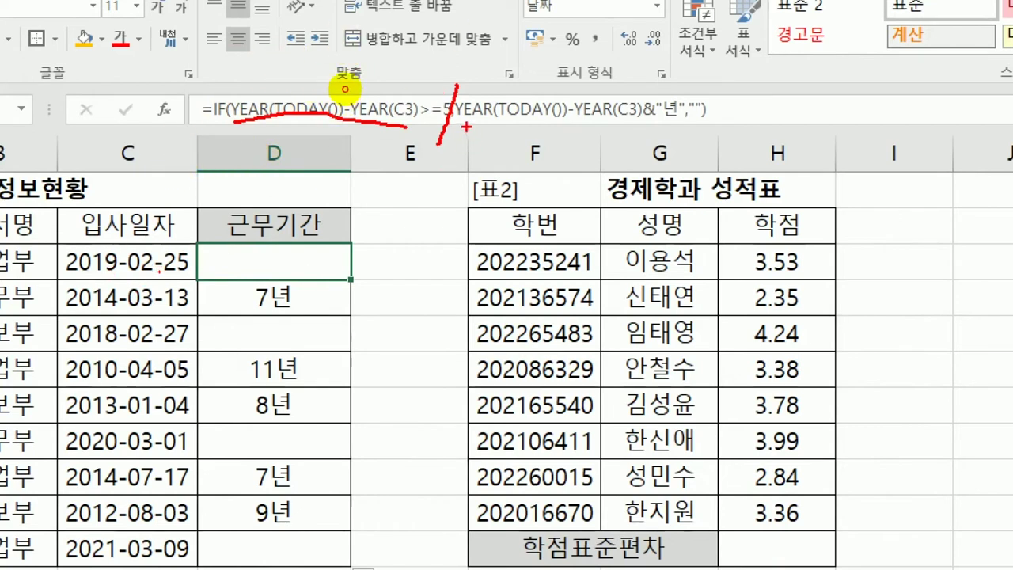
{"action": "left_click_drag", "start_coordinate": [466, 125], "coordinate": [633, 121]}
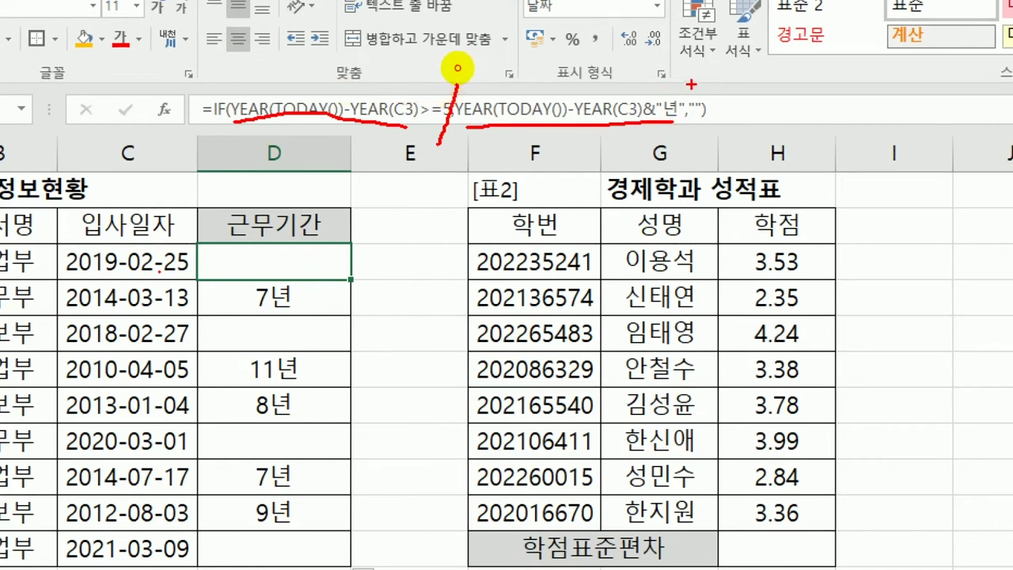
{"action": "left_click_drag", "start_coordinate": [690, 85], "coordinate": [710, 83]}
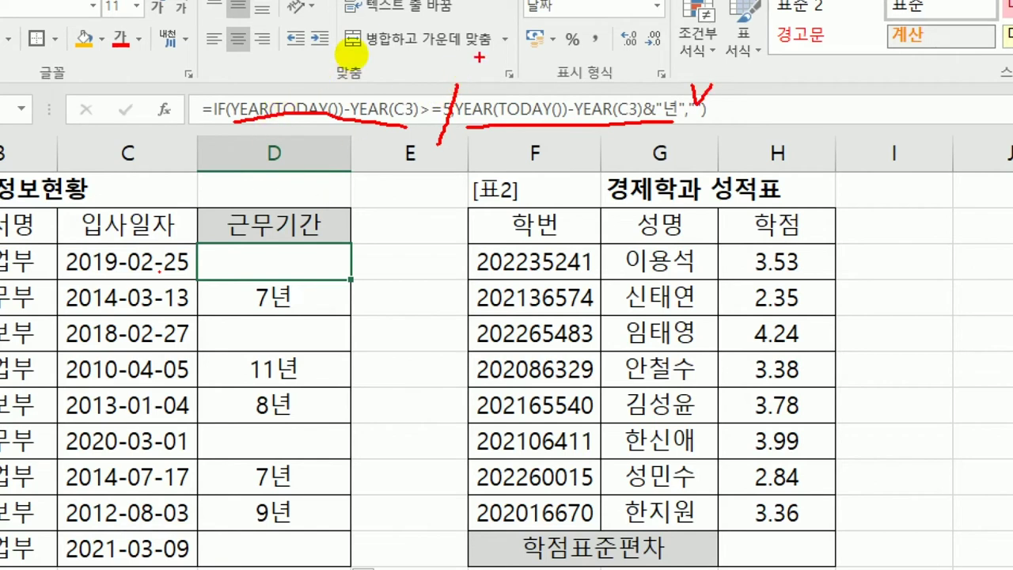
{"action": "left_click_drag", "start_coordinate": [464, 54], "coordinate": [439, 152]}
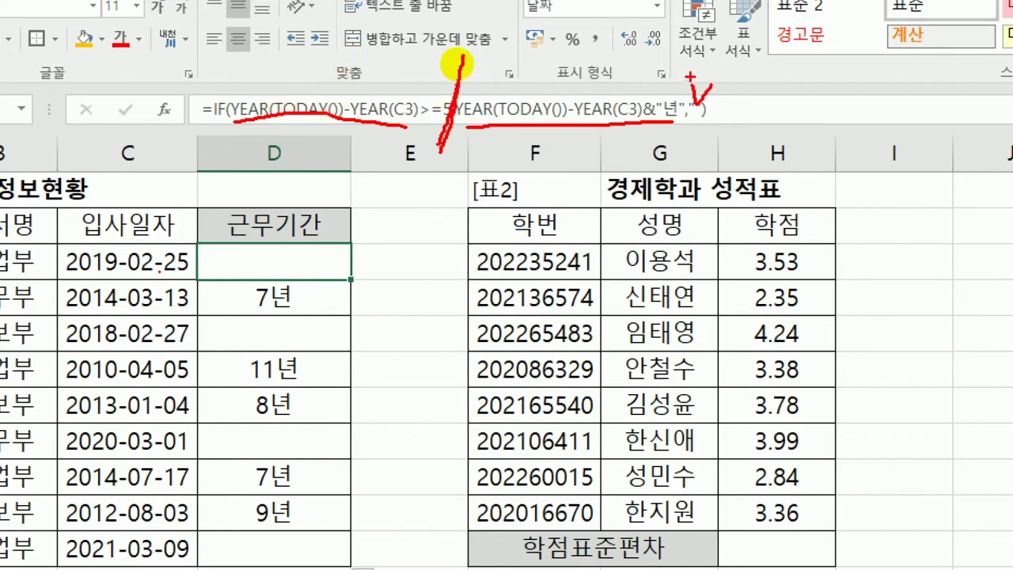
{"action": "mouse_move", "coordinate": [591, 139]}
{"action": "left_mouse_down"}
{"action": "mouse_move", "coordinate": [598, 163]}
{"action": "mouse_move", "coordinate": [621, 134]}
{"action": "mouse_move", "coordinate": [714, 119]}
{"action": "left_mouse_up"}
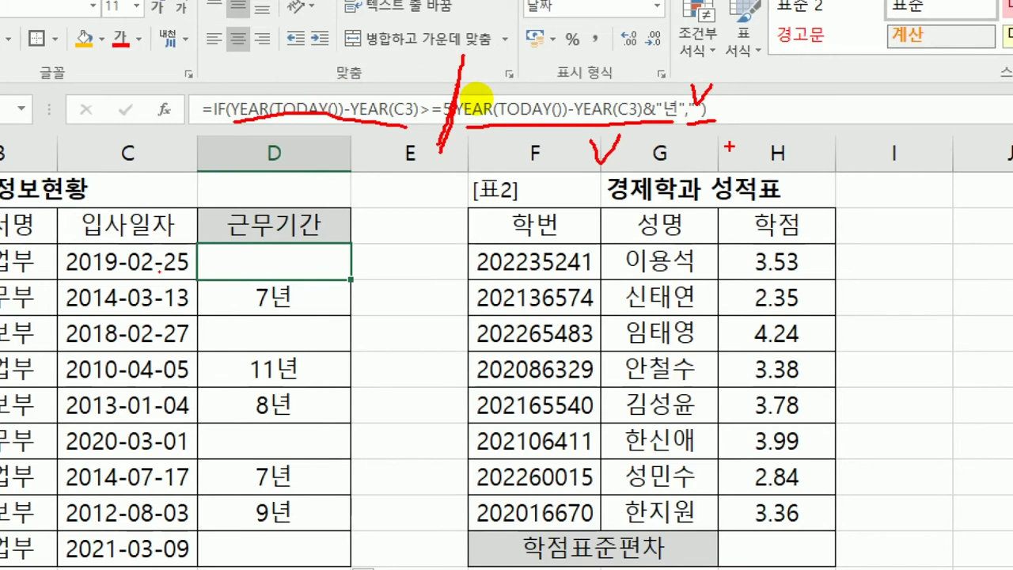
{"action": "key", "text": "Escape"}
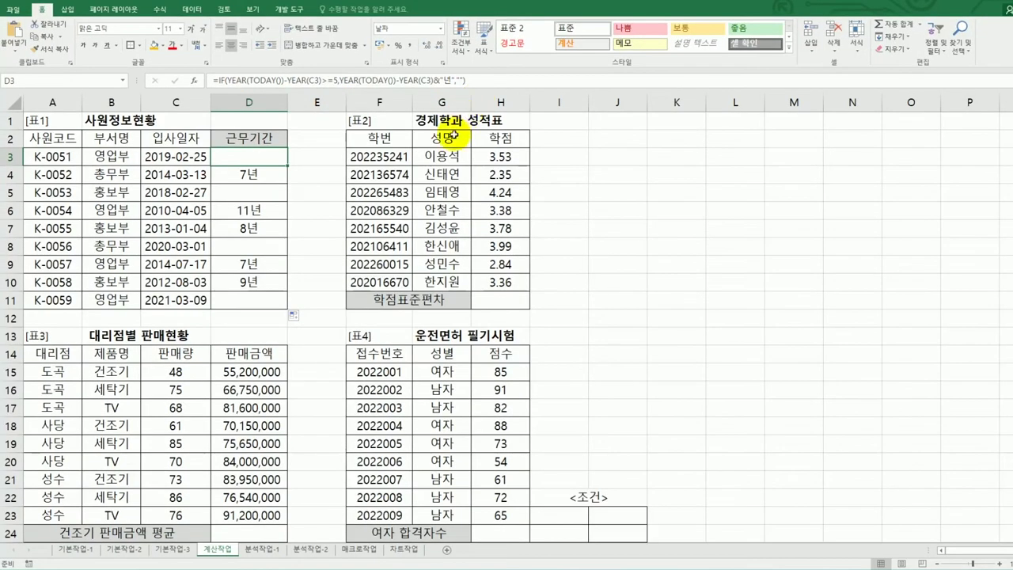
- Enter a STDEV formula over the 학점 values H3:H10 in cell H11 for 학점표준편차
{"action": "left_click", "coordinate": [509, 303]}
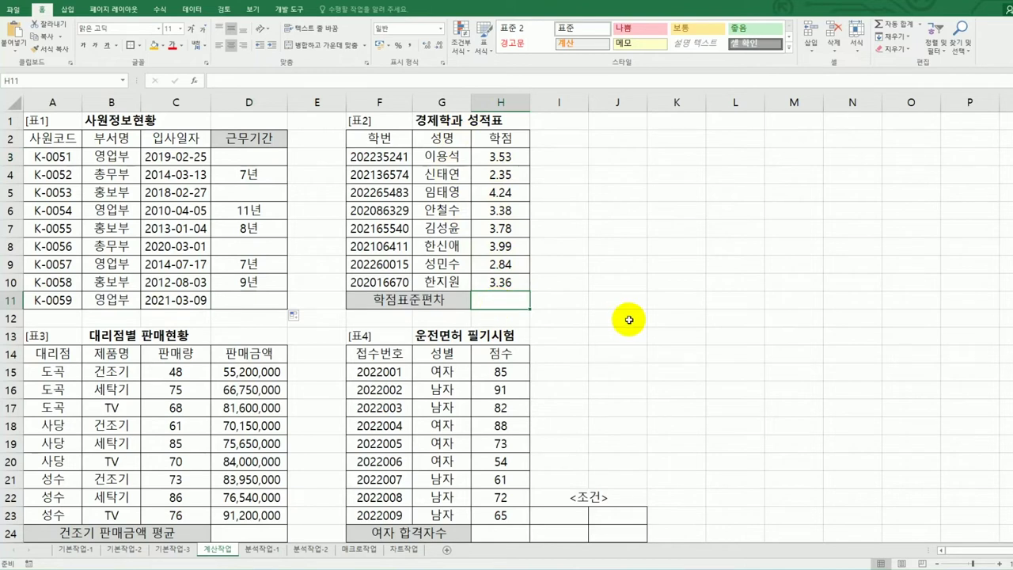
{"action": "type", "text": "=st"}
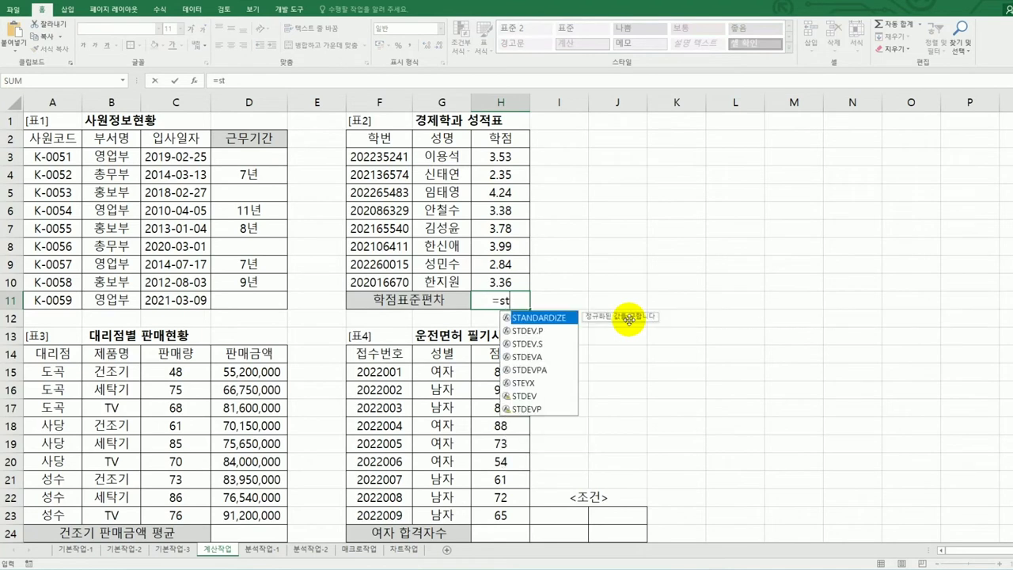
{"action": "type", "text": "dev"}
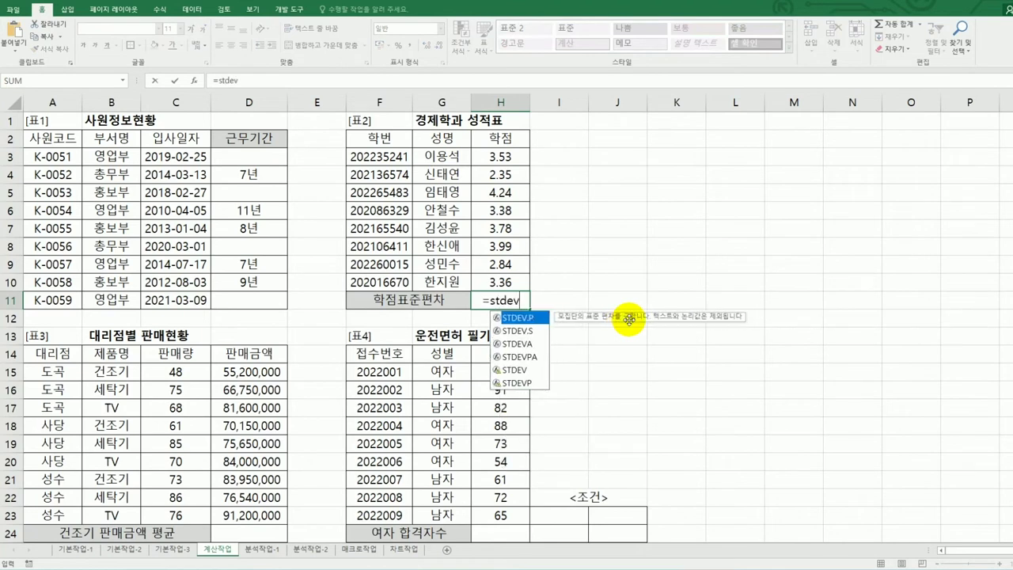
{"action": "double_click", "coordinate": [516, 369]}
{"action": "left_click_drag", "start_coordinate": [500, 157], "coordinate": [497, 279]}
{"action": "type", "text": ")"}
{"action": "key", "text": "Return"}
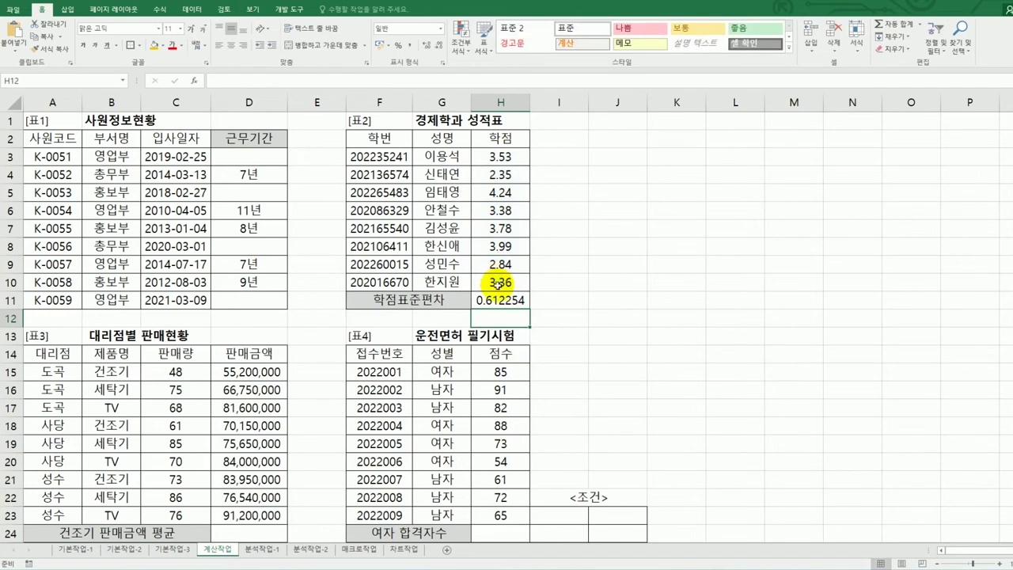
- Wrap the STDEV formula in H11 in a ROUND function with 2 decimal places and review the formula
{"action": "left_click", "coordinate": [497, 301]}
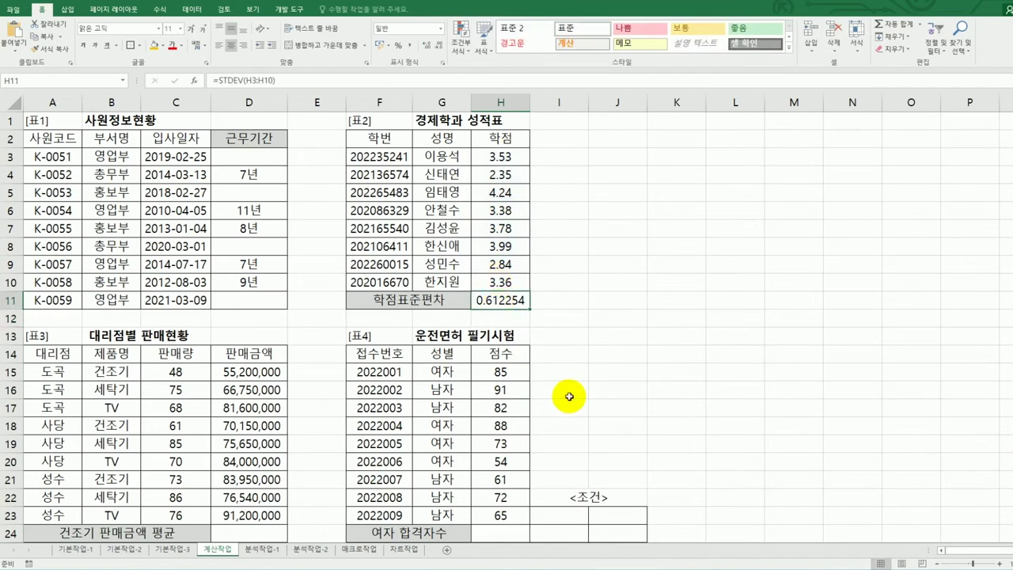
{"action": "double_click", "coordinate": [471, 302]}
{"action": "left_click", "coordinate": [463, 301]}
{"action": "type", "text": "r"}
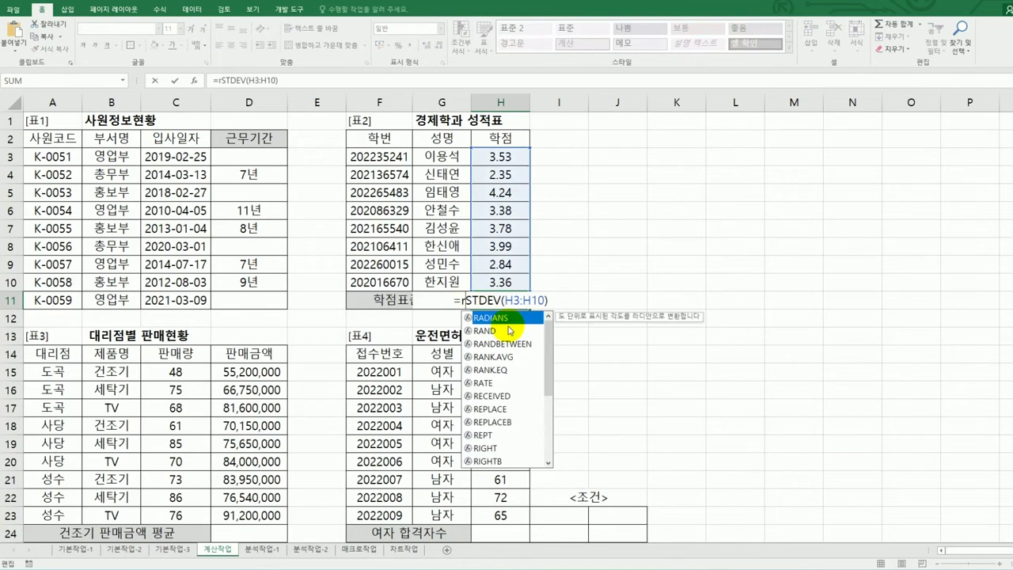
{"action": "type", "text": "oun"}
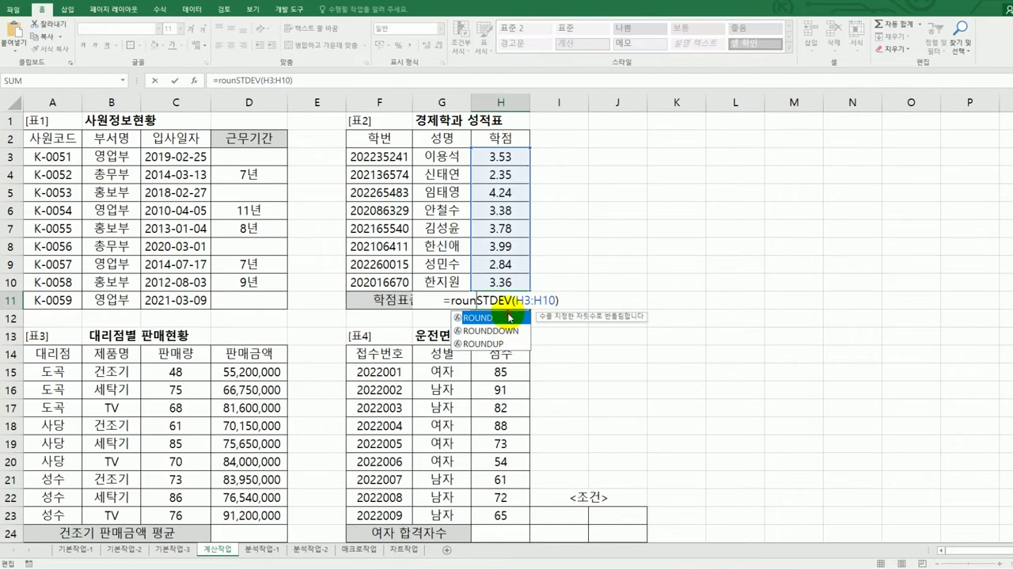
{"action": "double_click", "coordinate": [509, 317]}
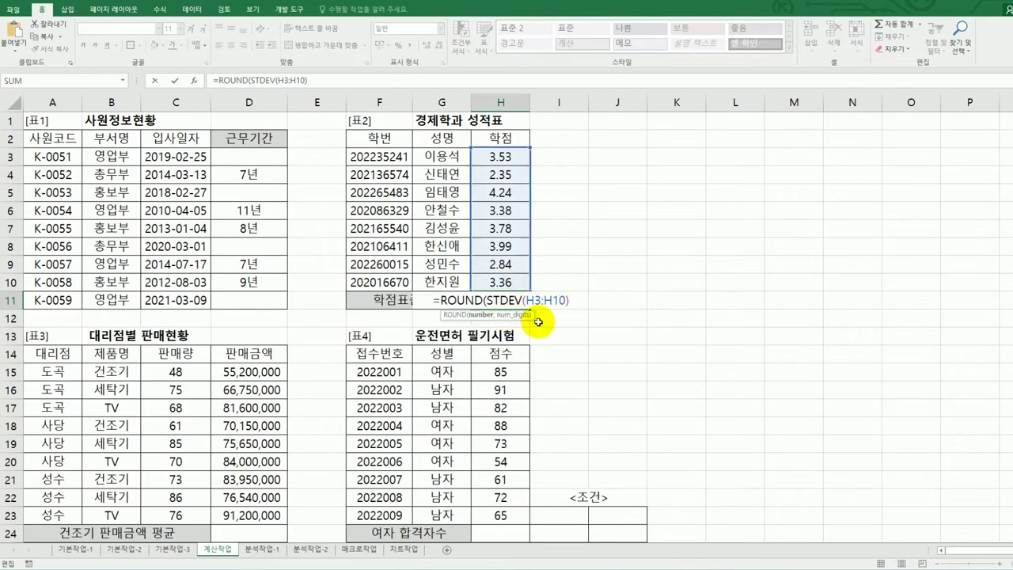
{"action": "type", "text": ",2"}
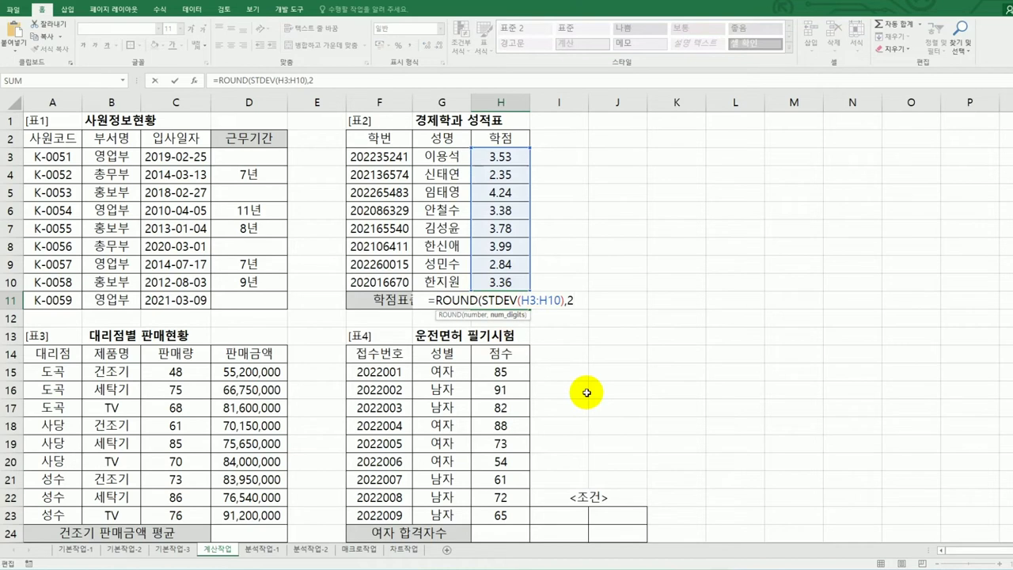
{"action": "type", "text": ")"}
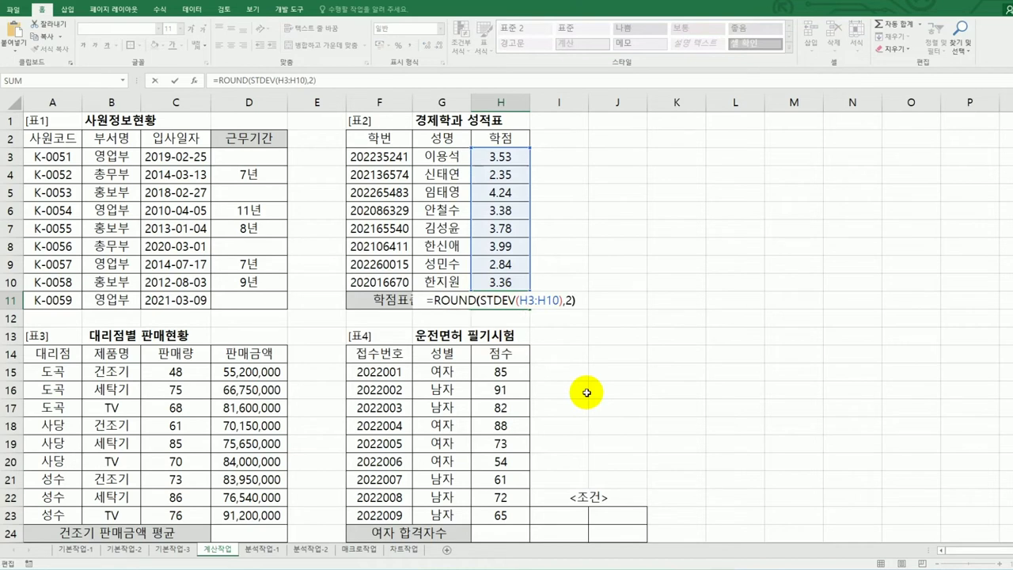
{"action": "key", "text": "Return"}
{"action": "left_click", "coordinate": [519, 302]}
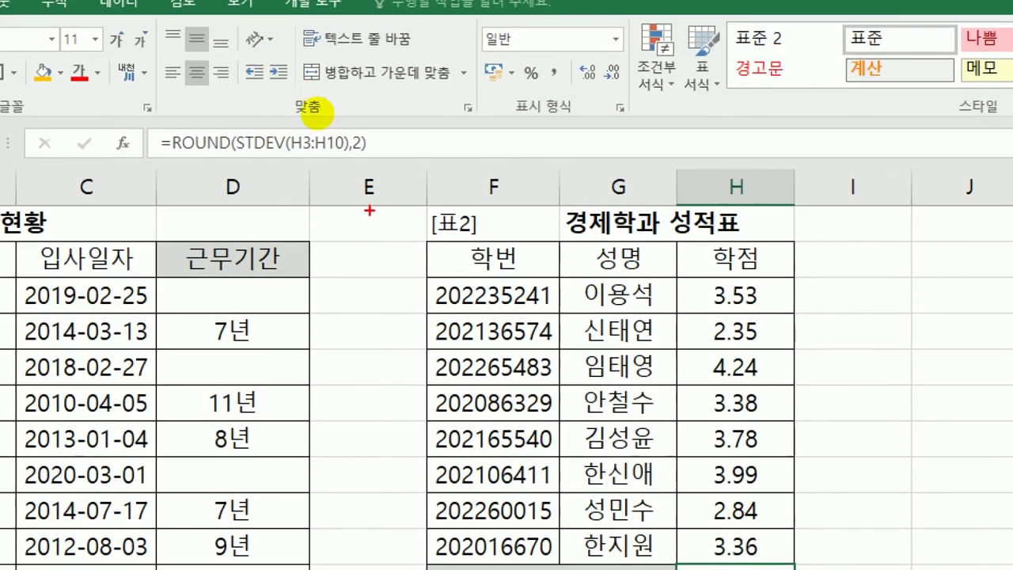
{"action": "left_click_drag", "start_coordinate": [247, 155], "coordinate": [322, 147]}
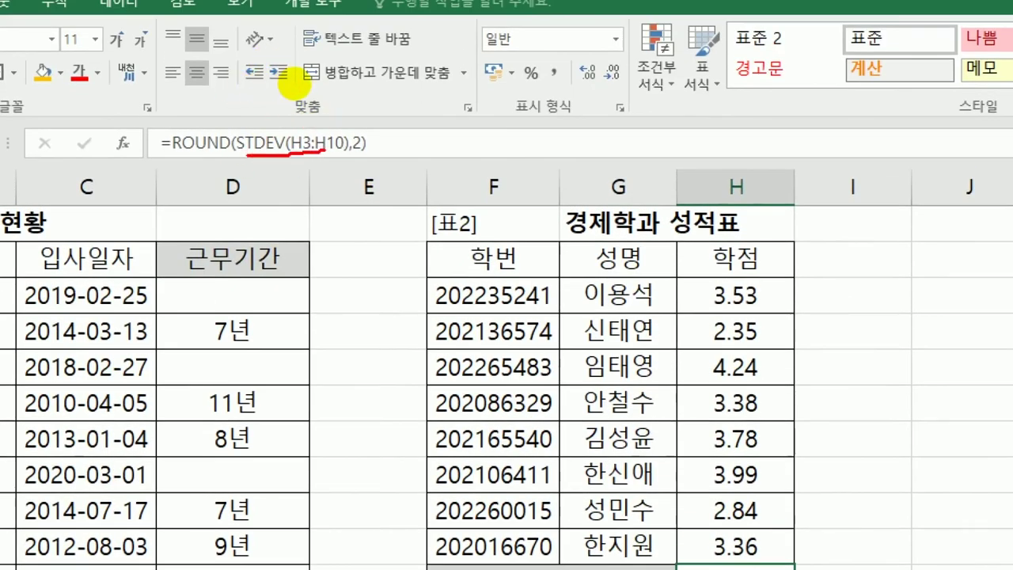
{"action": "mouse_move", "coordinate": [345, 110]}
{"action": "left_mouse_down"}
{"action": "mouse_move", "coordinate": [358, 131]}
{"action": "mouse_move", "coordinate": [370, 100]}
{"action": "left_mouse_up"}
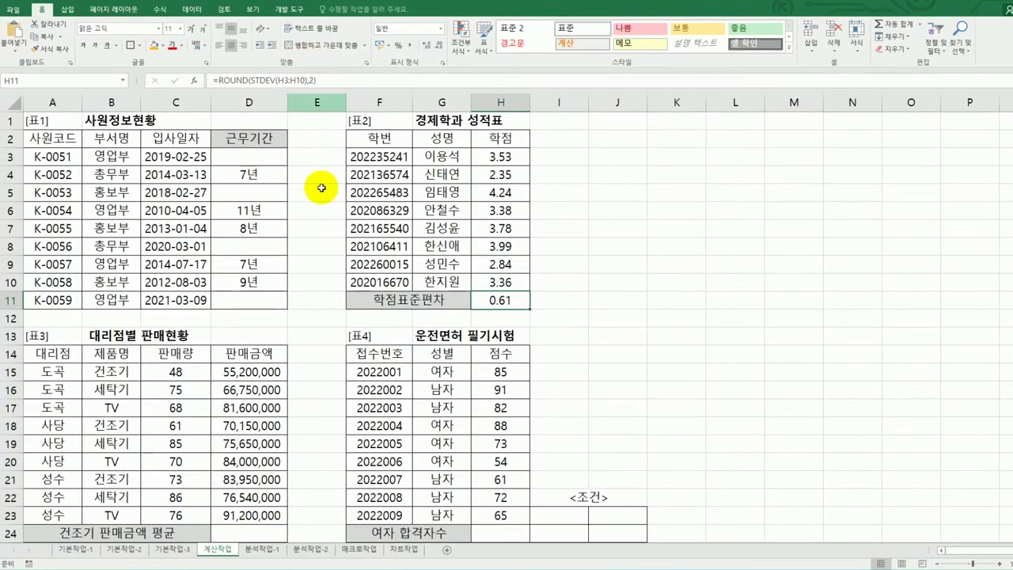
- Begin a SUMIF formula in D24 of [표3] with the 제품명 cells B15:B23 as its range
{"action": "left_click", "coordinate": [303, 318]}
{"action": "scroll", "coordinate": [303, 318], "scroll_direction": "down", "scroll_amount": 3}
{"action": "left_click", "coordinate": [261, 379]}
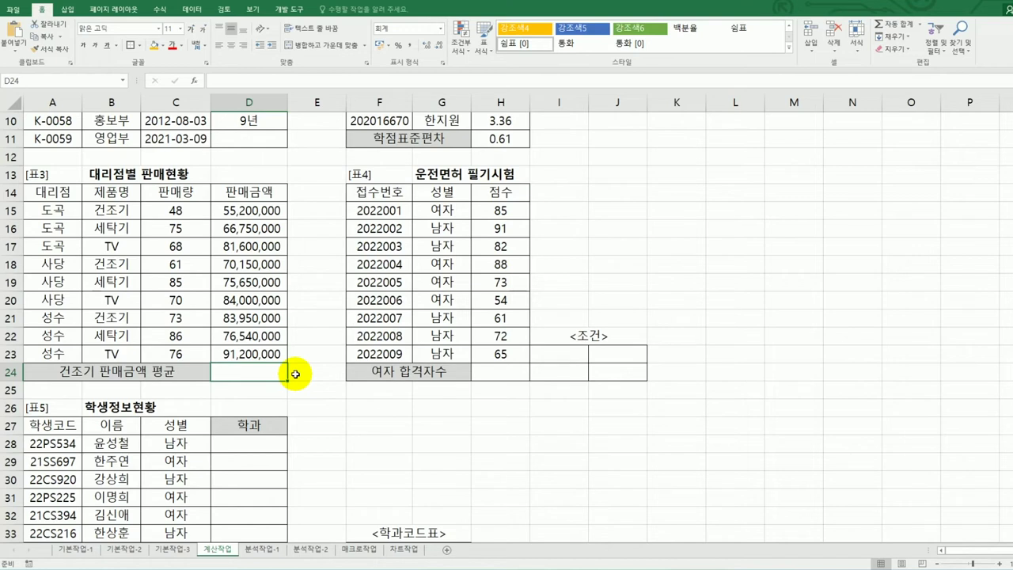
{"action": "type", "text": "="}
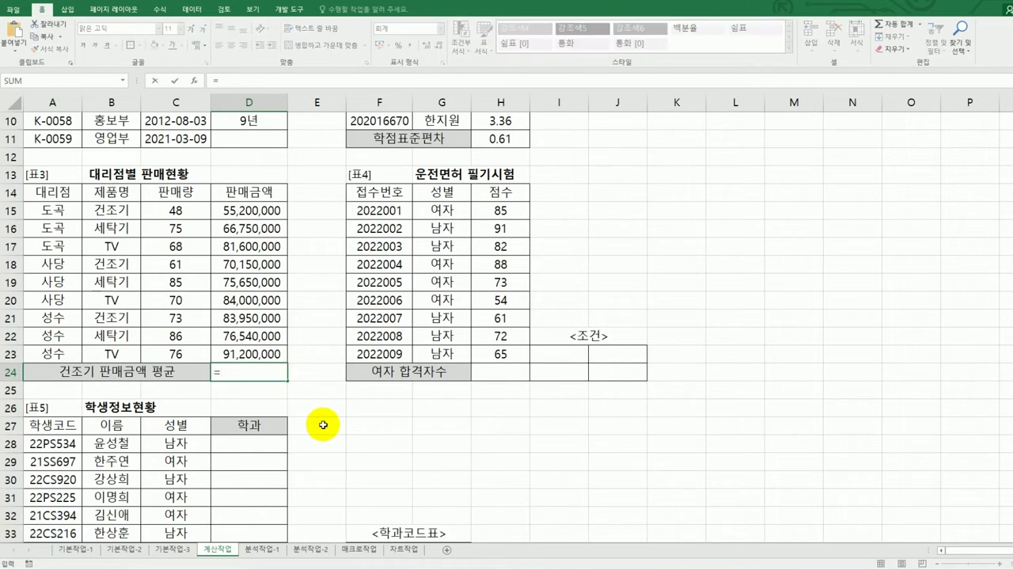
{"action": "type", "text": "sumif("}
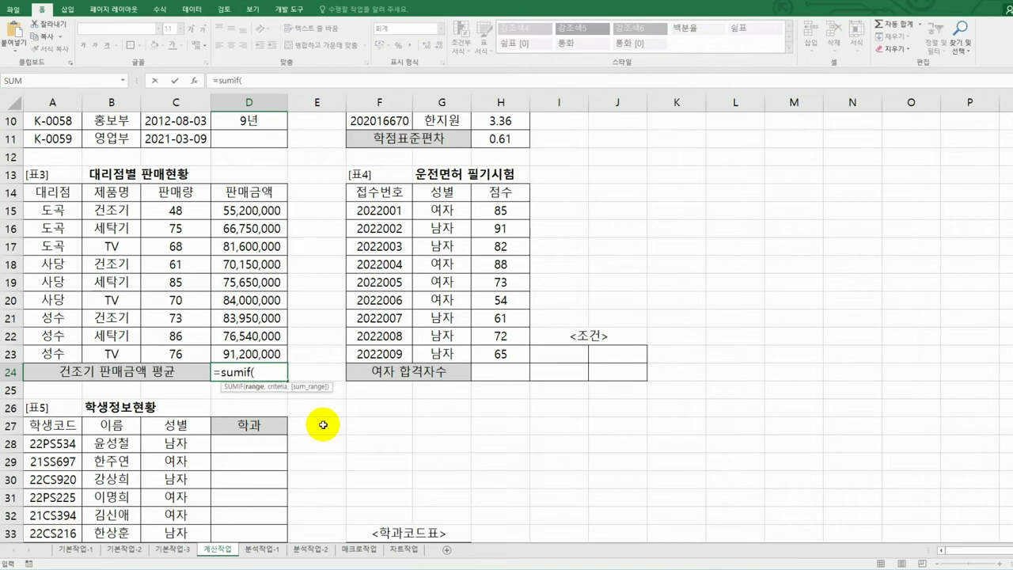
{"action": "left_click_drag", "start_coordinate": [125, 210], "coordinate": [119, 356]}
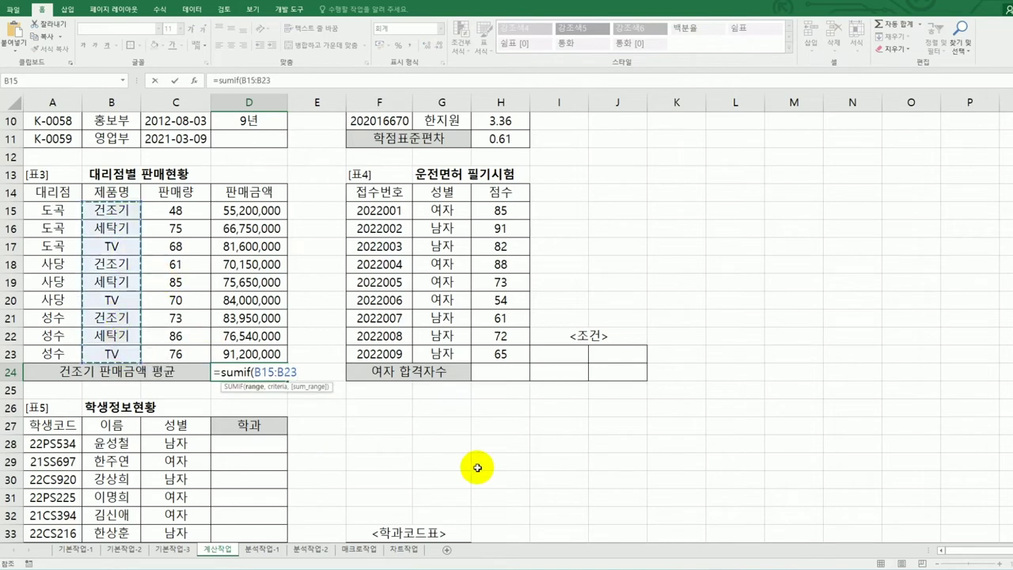
{"action": "type", "text": ","}
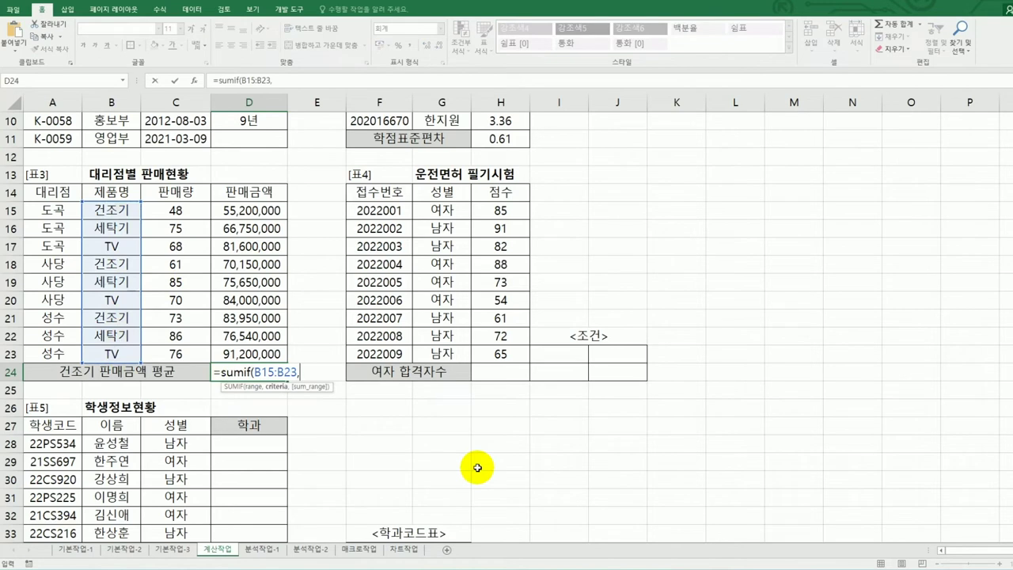
- Complete the SUMIF in D24 with the criterion "건조기" and the sum range D15:D23 using the function arguments dialog
{"action": "left_click", "coordinate": [195, 82]}
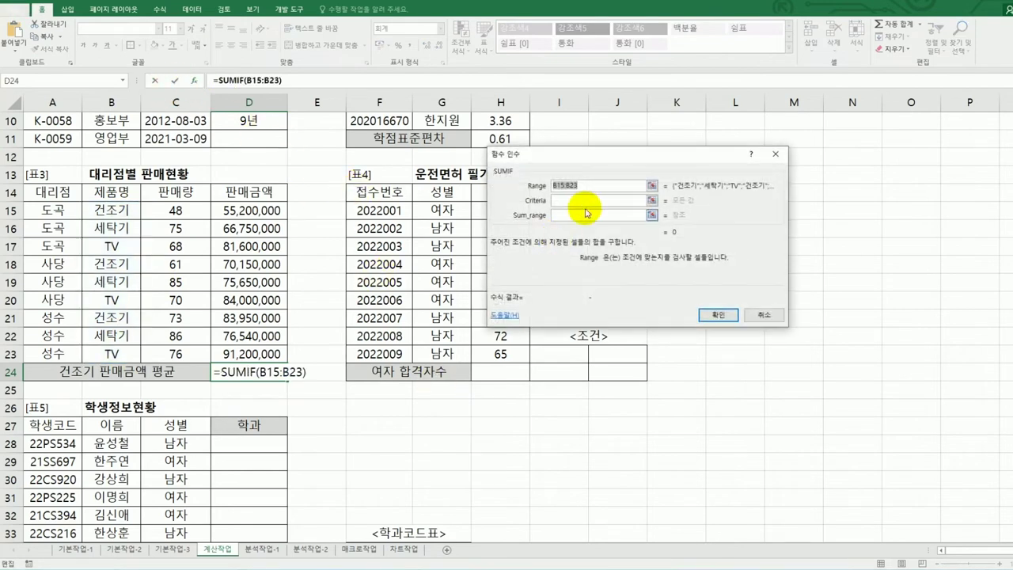
{"action": "left_click", "coordinate": [585, 201]}
{"action": "type", "text": "rj"}
{"action": "key", "text": "BackSpace"}
{"action": "key", "text": "BackSpace"}
{"action": "type", "text": "건조기"}
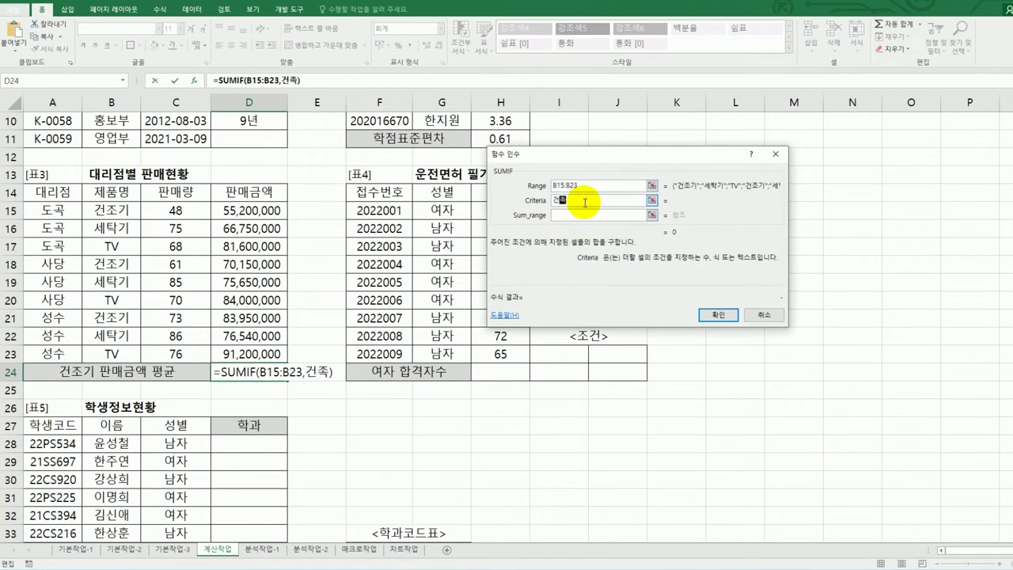
{"action": "key", "text": "Tab"}
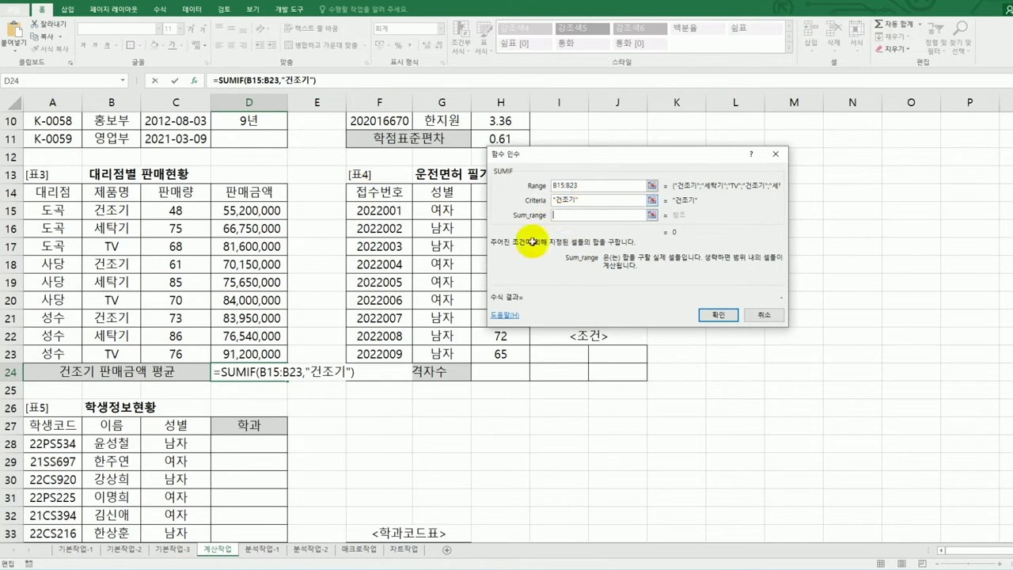
{"action": "left_click_drag", "start_coordinate": [273, 212], "coordinate": [269, 354]}
{"action": "left_click", "coordinate": [710, 316]}
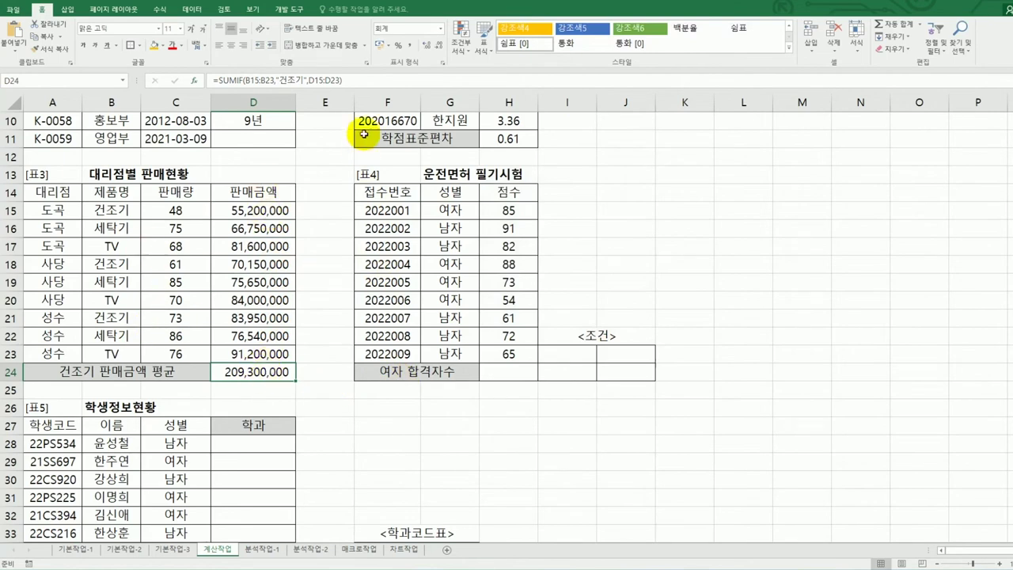
- Append a division by COUNTIF to the SUMIF formula in D24, with the 제품명 cells B15:B23 as its range
{"action": "left_click", "coordinate": [363, 82]}
{"action": "type", "text": "/"}
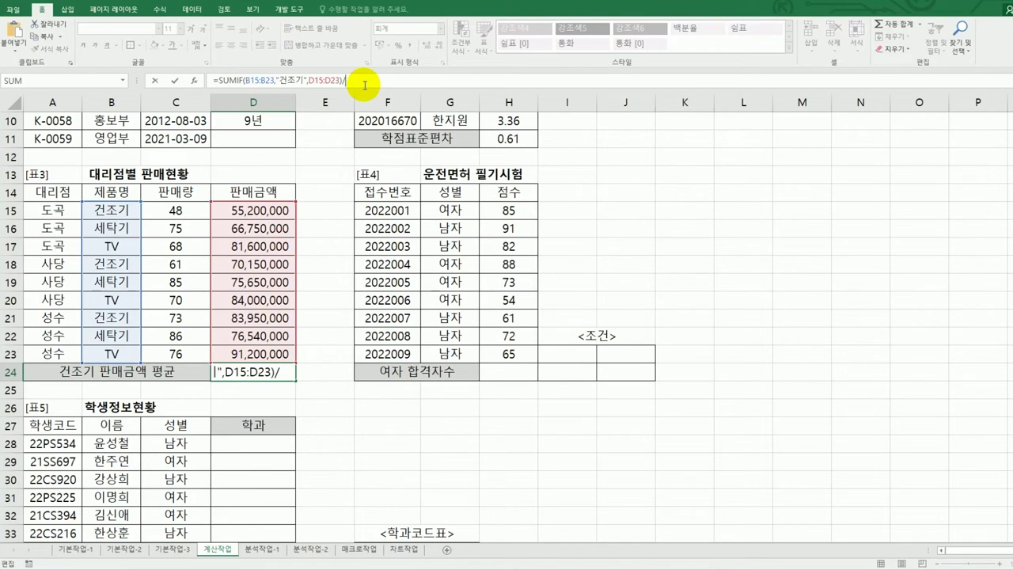
{"action": "type", "text": "cou"}
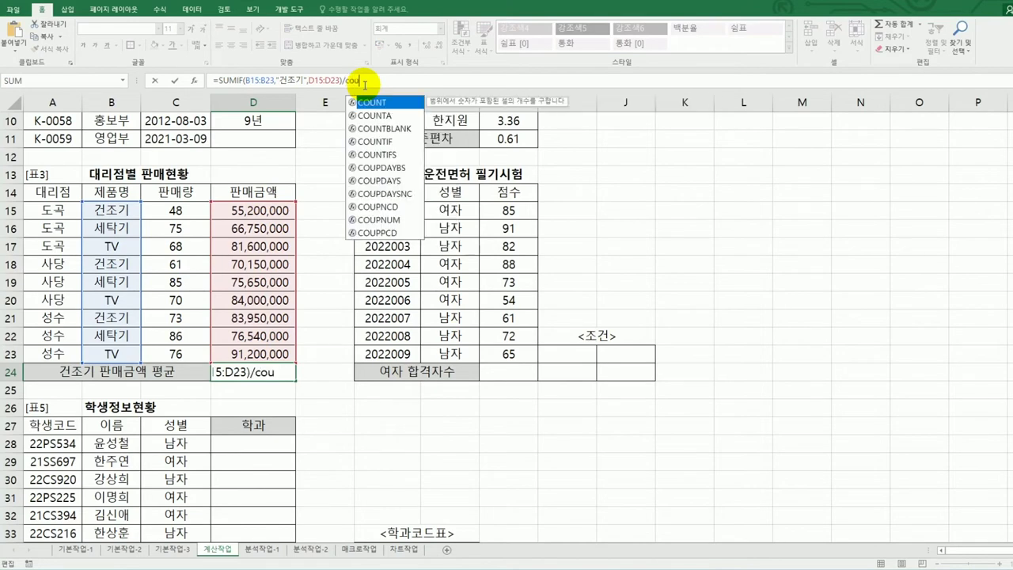
{"action": "double_click", "coordinate": [376, 141]}
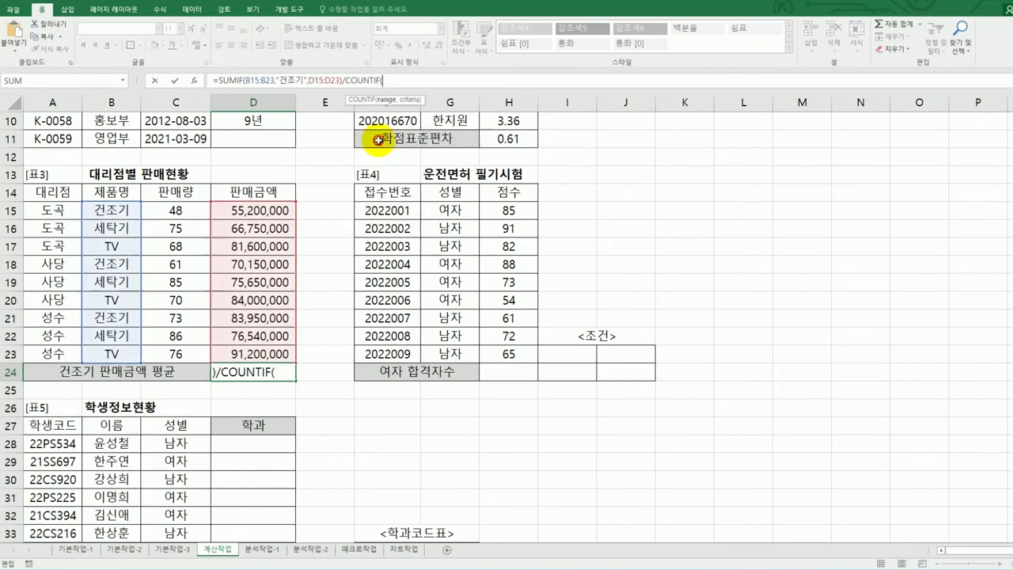
{"action": "left_click", "coordinate": [193, 81]}
{"action": "left_click_drag", "start_coordinate": [119, 210], "coordinate": [115, 353]}
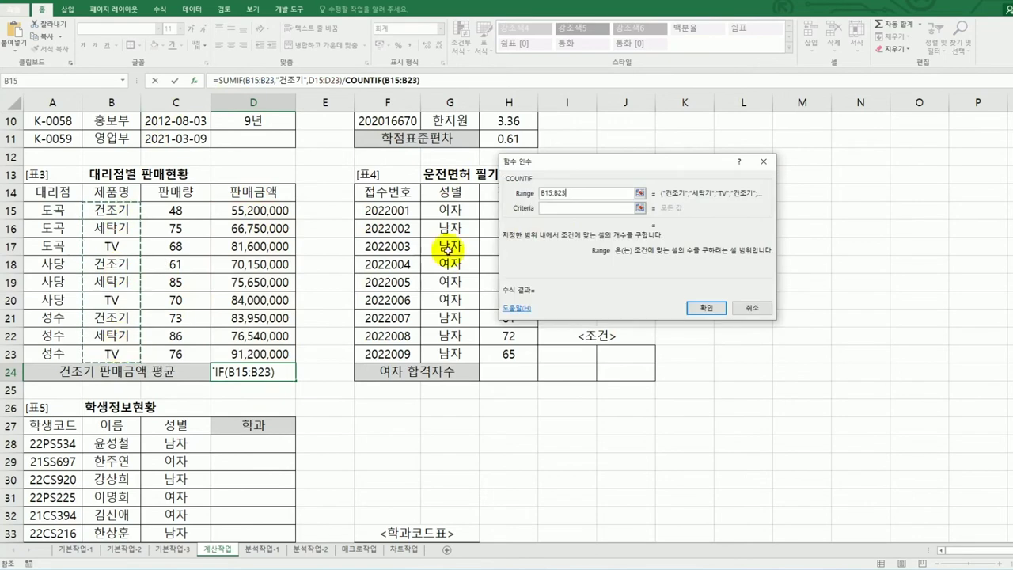
- Set the COUNTIF criterion in D24 to "건조기" and complete the 건조기 판매금액 평균 formula
{"action": "left_click", "coordinate": [560, 212]}
{"action": "type", "text": "rjswhrl"}
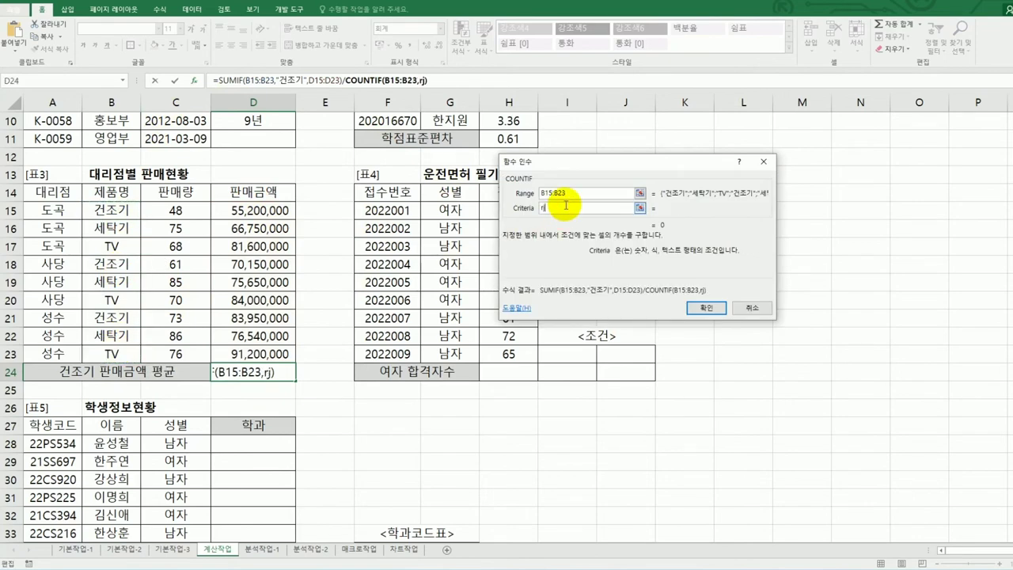
{"action": "key", "text": "BackSpace"}
{"action": "key", "text": "BackSpace"}
{"action": "key", "text": "BackSpace"}
{"action": "key", "text": "BackSpace"}
{"action": "key", "text": "BackSpace"}
{"action": "key", "text": "BackSpace"}
{"action": "key", "text": "BackSpace"}
{"action": "type", "text": "건조기"}
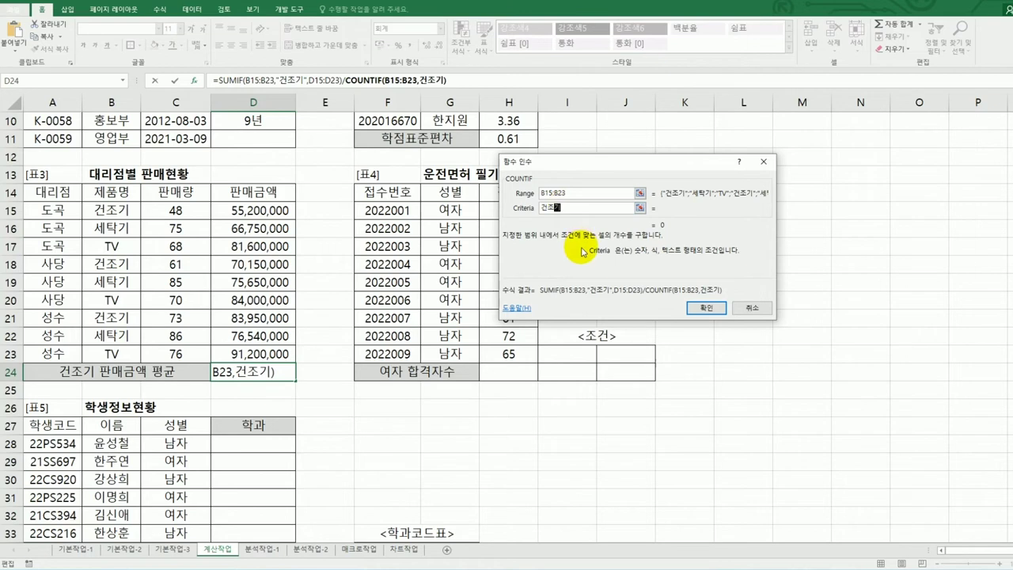
{"action": "left_click", "coordinate": [602, 253]}
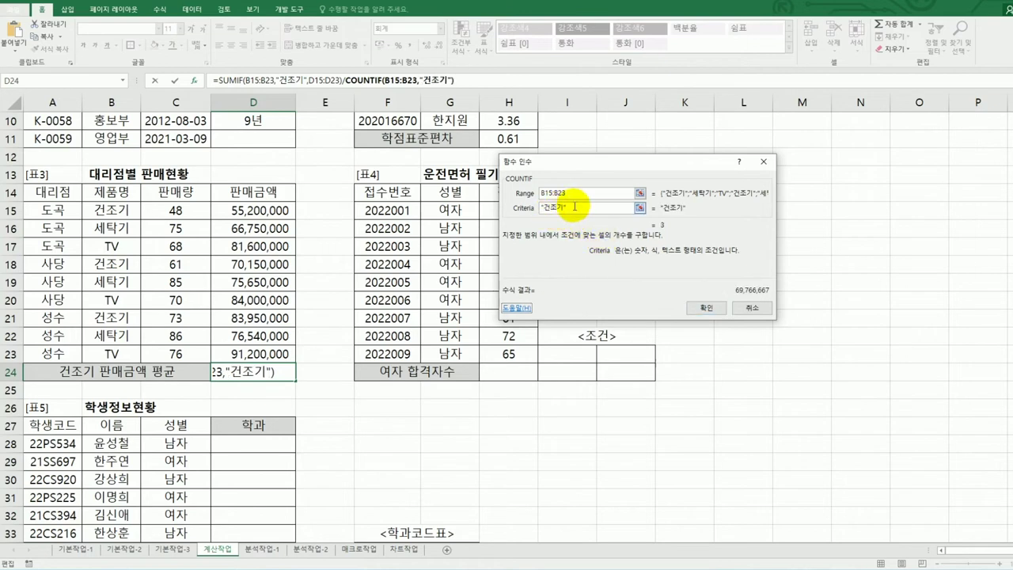
{"action": "left_click", "coordinate": [704, 307]}
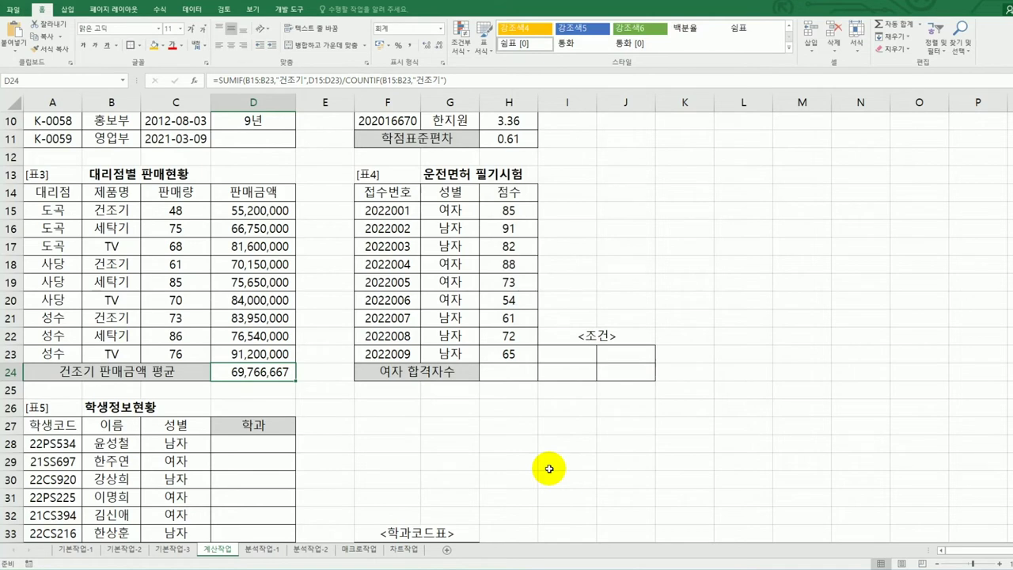
- Copy the 성별 header and 여자 value from G14:G15 of [표4] into the 조건 area at I23:I24
{"action": "left_click_drag", "start_coordinate": [448, 192], "coordinate": [455, 203]}
{"action": "key", "text": "ctrl+c"}
{"action": "left_click", "coordinate": [550, 352]}
{"action": "key", "text": "ctrl+v"}
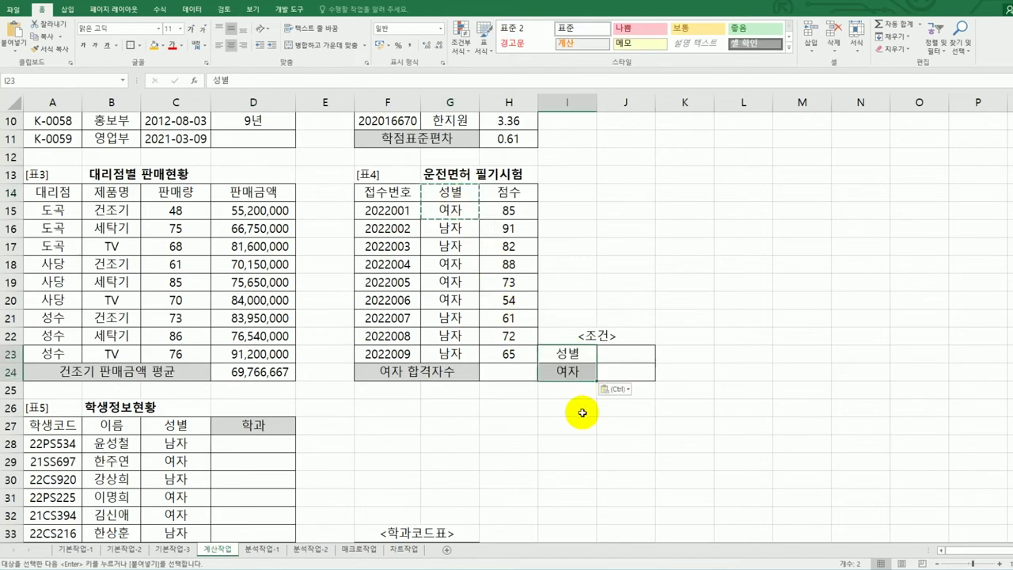
- Copy the 점수 header from H14 to J23 and enter the condition >=70 beneath it in J24
{"action": "left_click", "coordinate": [509, 195]}
{"action": "key", "text": "ctrl+c"}
{"action": "left_click", "coordinate": [633, 354]}
{"action": "key", "text": "ctrl+v"}
{"action": "left_click", "coordinate": [627, 375]}
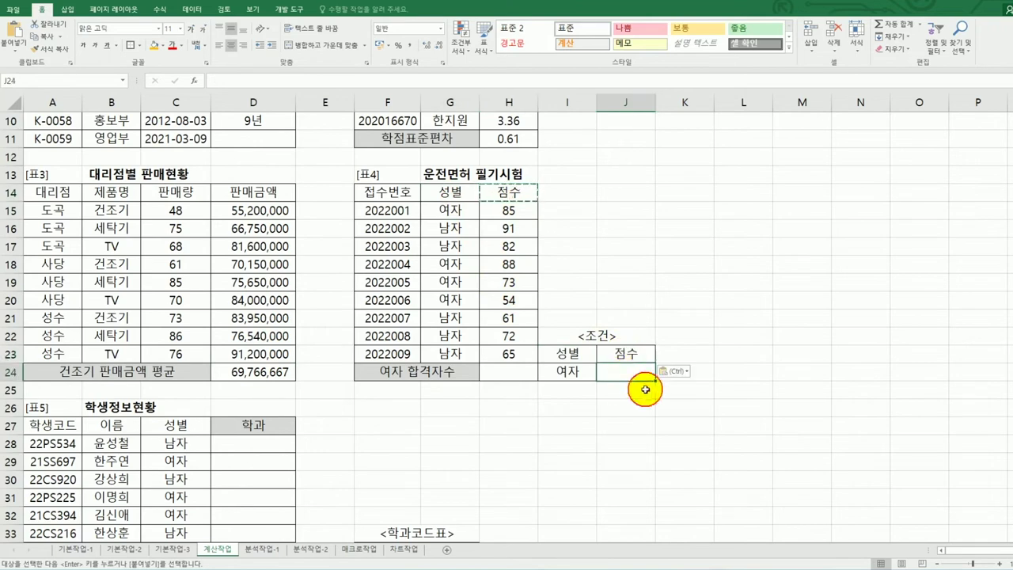
{"action": "type", "text": ">="}
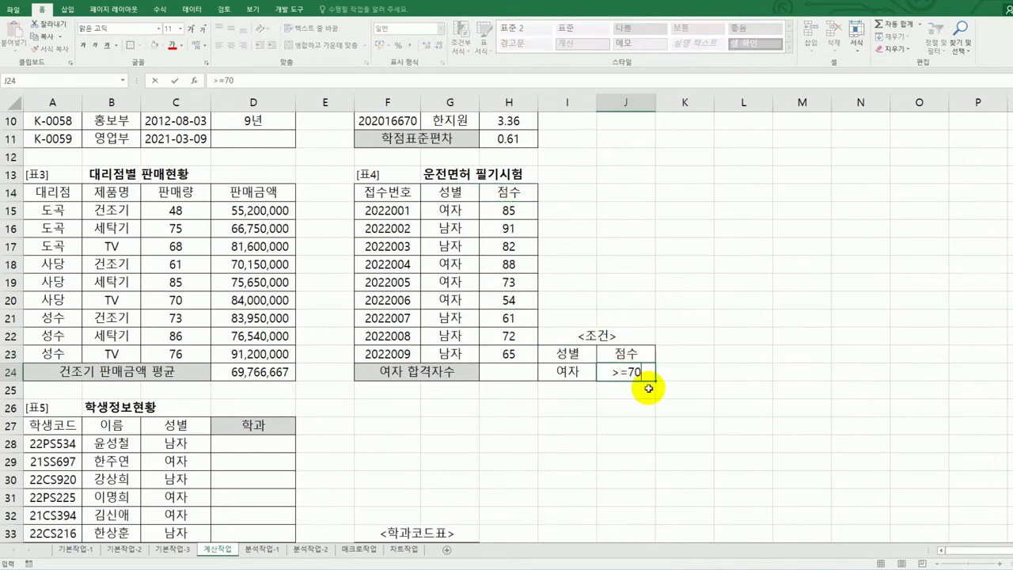
{"action": "type", "text": "70"}
{"action": "key", "text": "Return"}
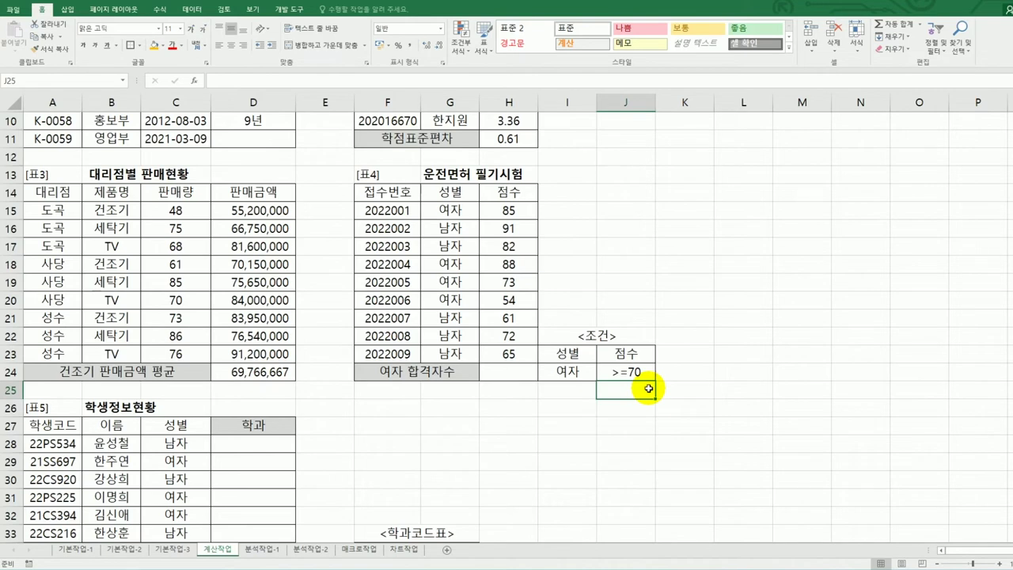
- Begin a DCOUNT formula in H24 for 여자 합격자수 with F14:H23 as its database
{"action": "left_click", "coordinate": [512, 374]}
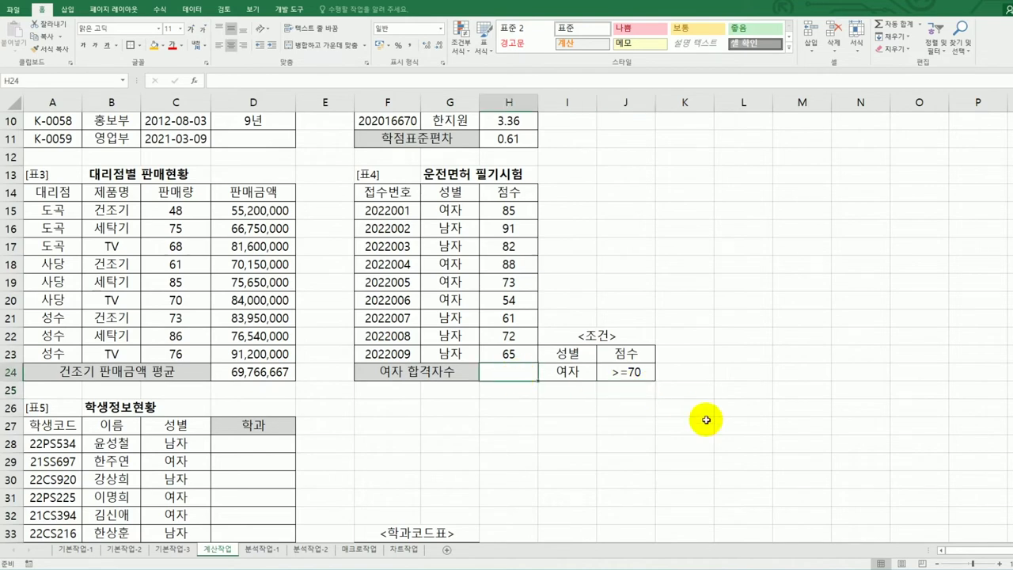
{"action": "type", "text": "=ㅇ"}
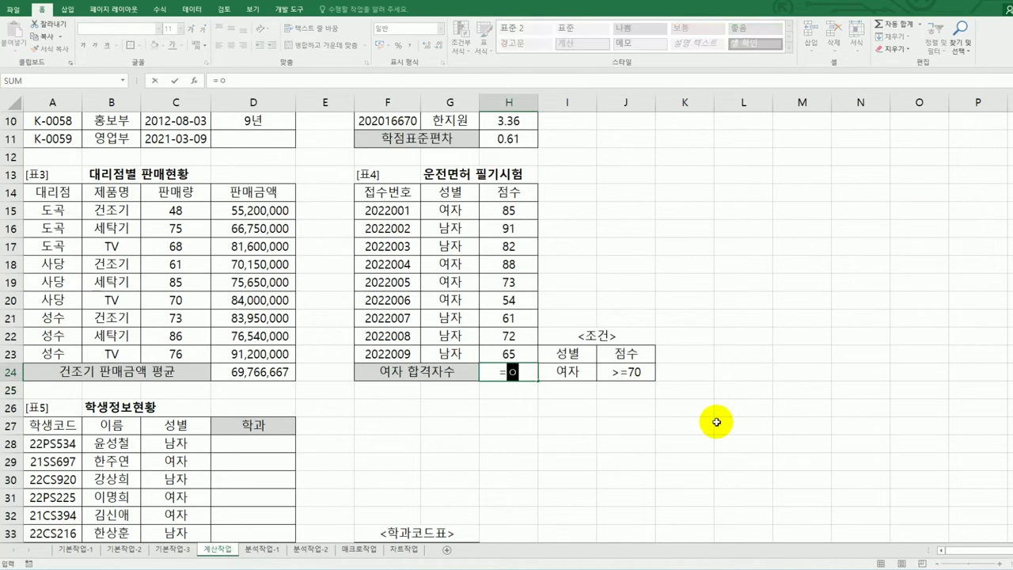
{"action": "type", "text": "dc"}
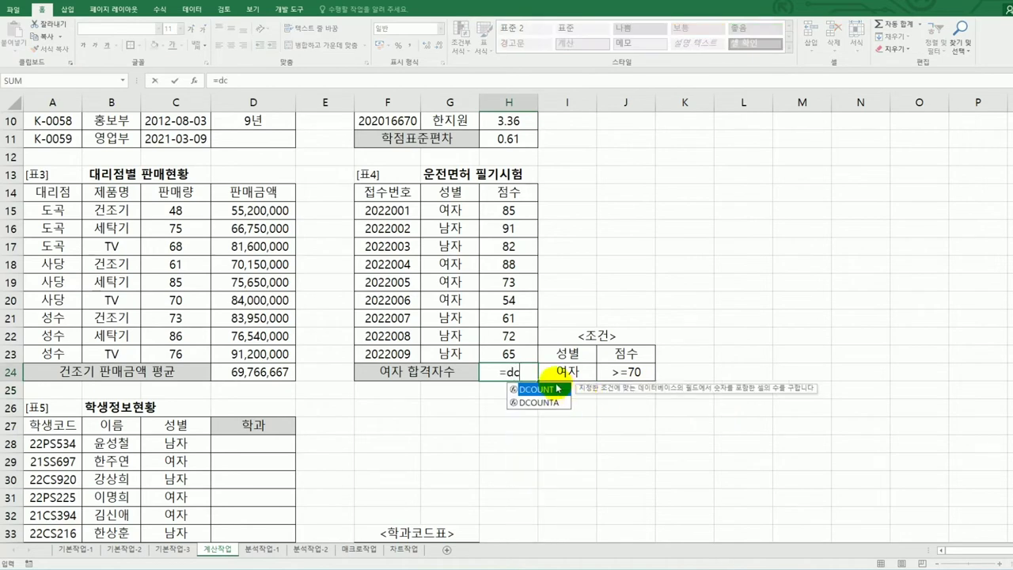
{"action": "double_click", "coordinate": [555, 390]}
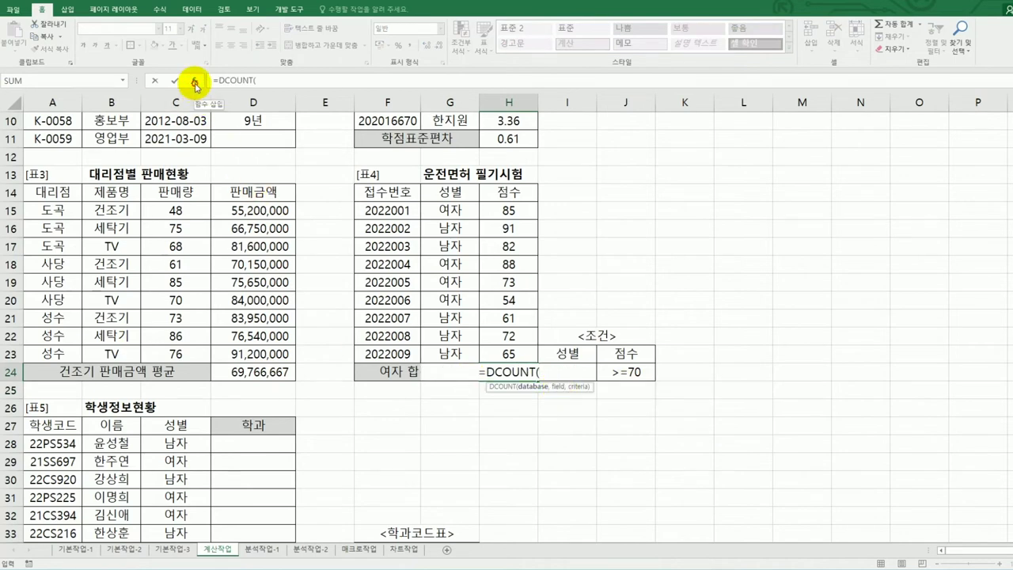
{"action": "left_click", "coordinate": [195, 85]}
{"action": "left_click_drag", "start_coordinate": [528, 139], "coordinate": [752, 138]}
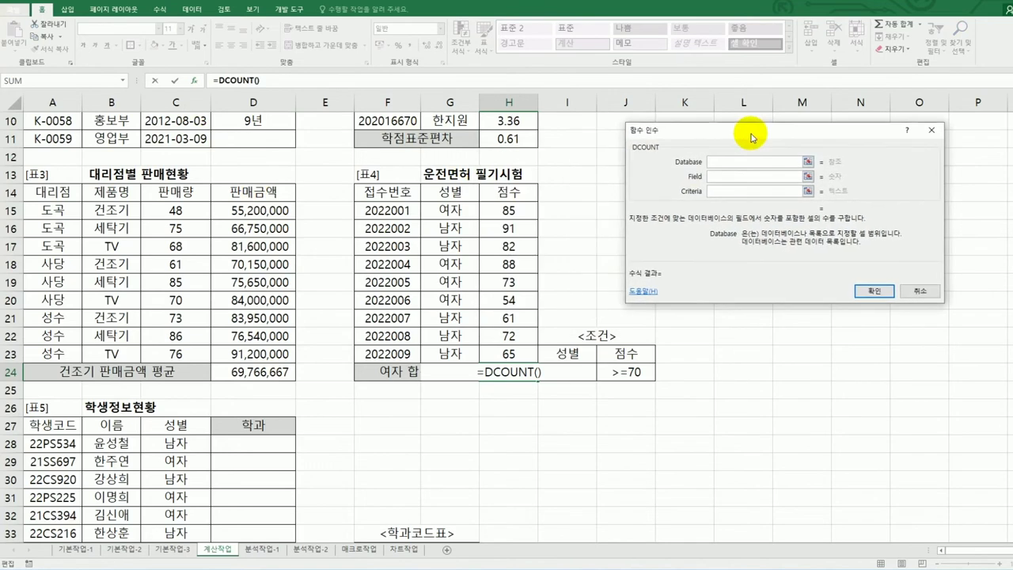
{"action": "left_click_drag", "start_coordinate": [396, 191], "coordinate": [522, 356]}
- Complete the DCOUNT in H24 with the 점수 header H14 as field and I23:J24 as criteria
{"action": "left_click", "coordinate": [713, 178]}
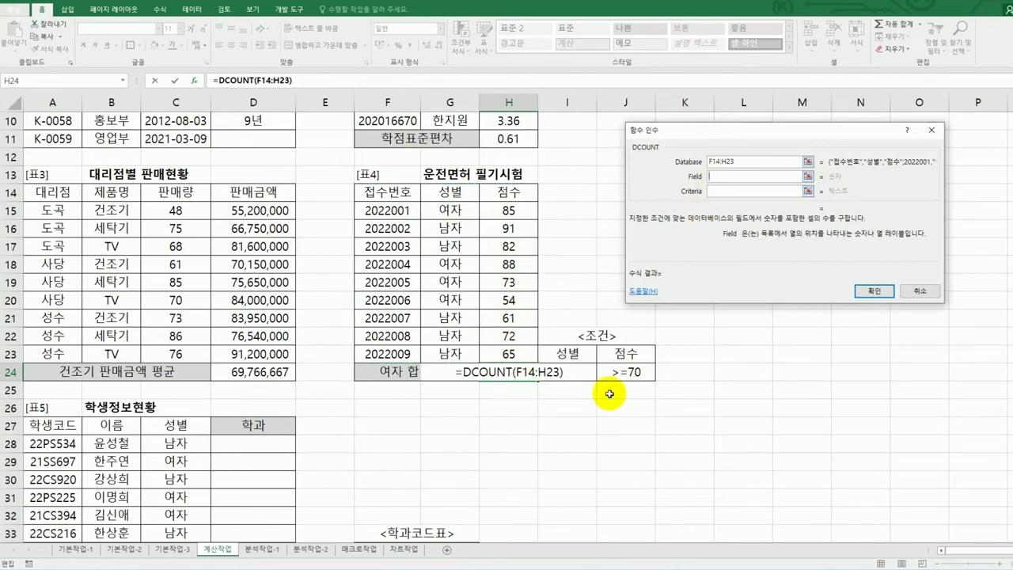
{"action": "left_click", "coordinate": [519, 195]}
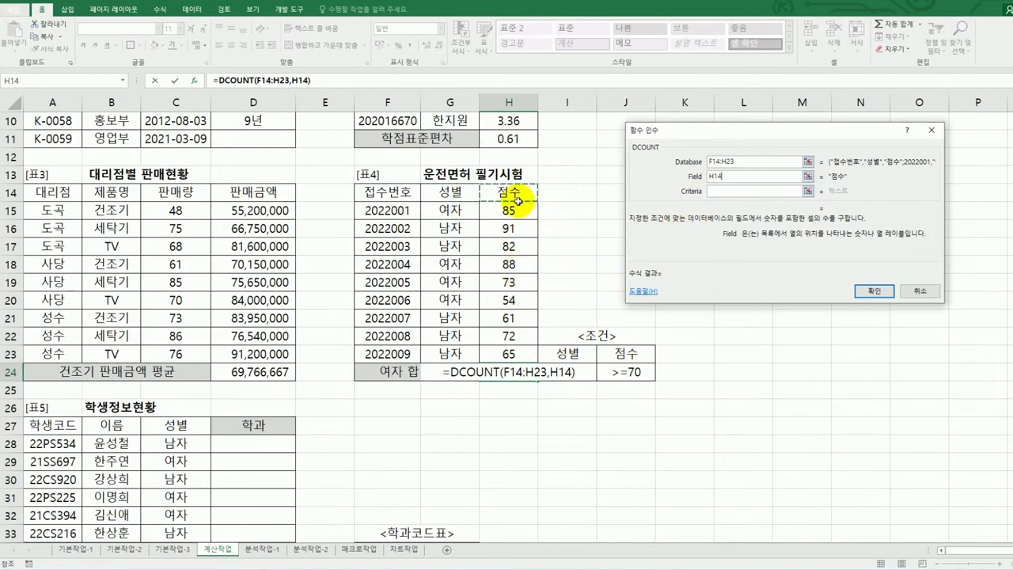
{"action": "left_click", "coordinate": [749, 192]}
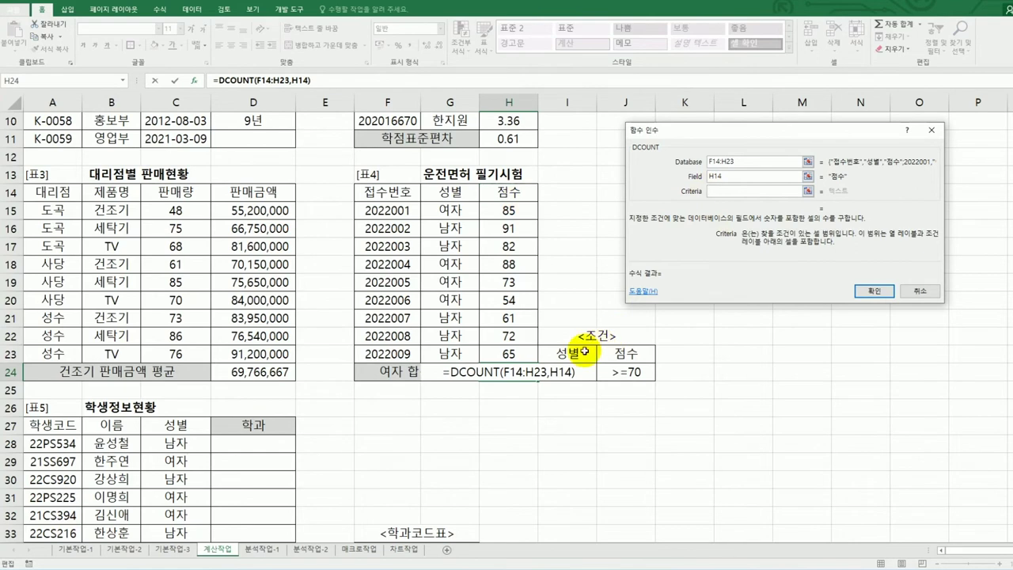
{"action": "left_click_drag", "start_coordinate": [581, 354], "coordinate": [623, 372]}
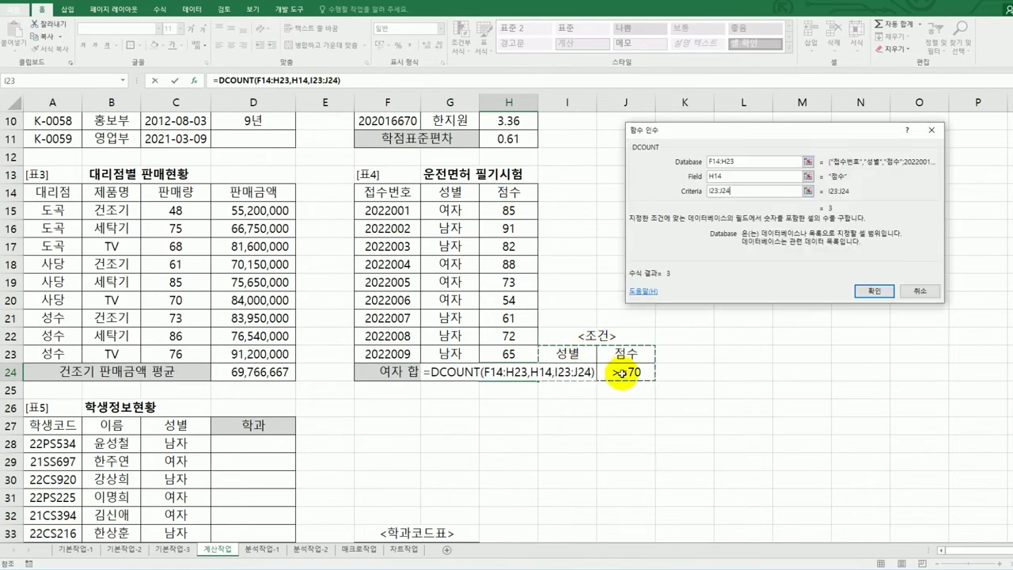
{"action": "left_click", "coordinate": [872, 290]}
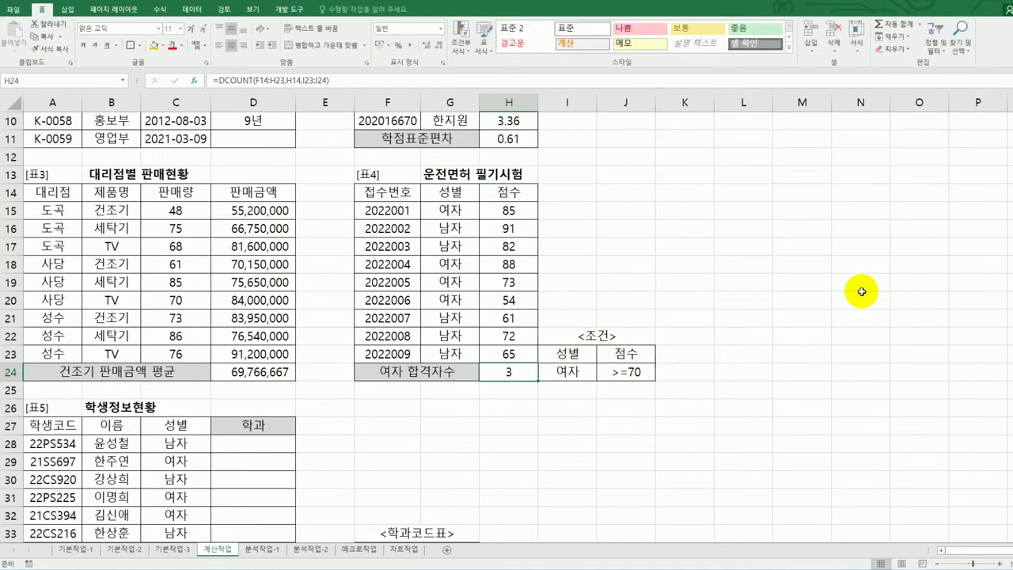
- Append &"" to the DCOUNT formula in H24, accepting the proposed correction for the missing quotation mark
{"action": "double_click", "coordinate": [527, 376]}
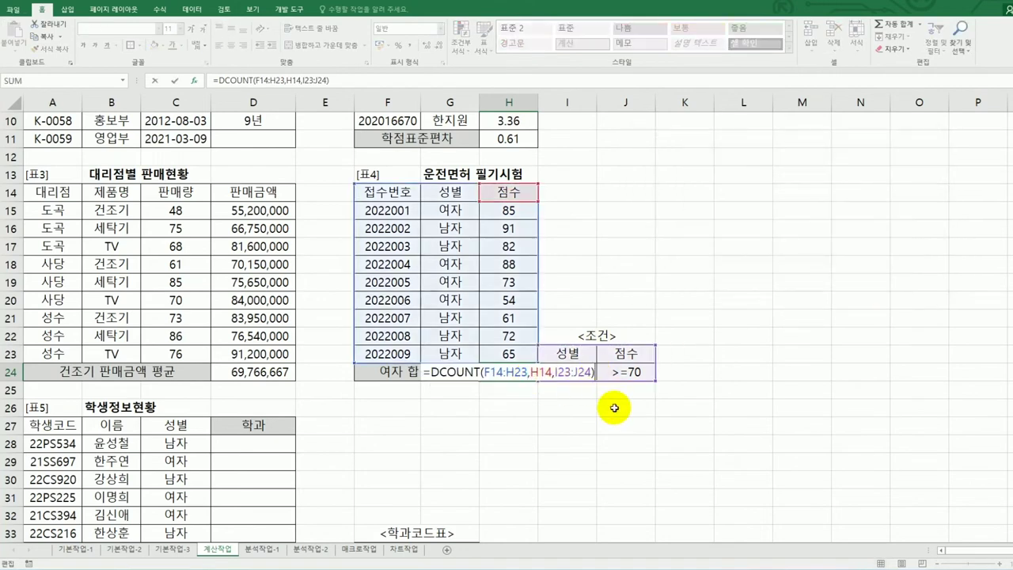
{"action": "type", "text": "&"}
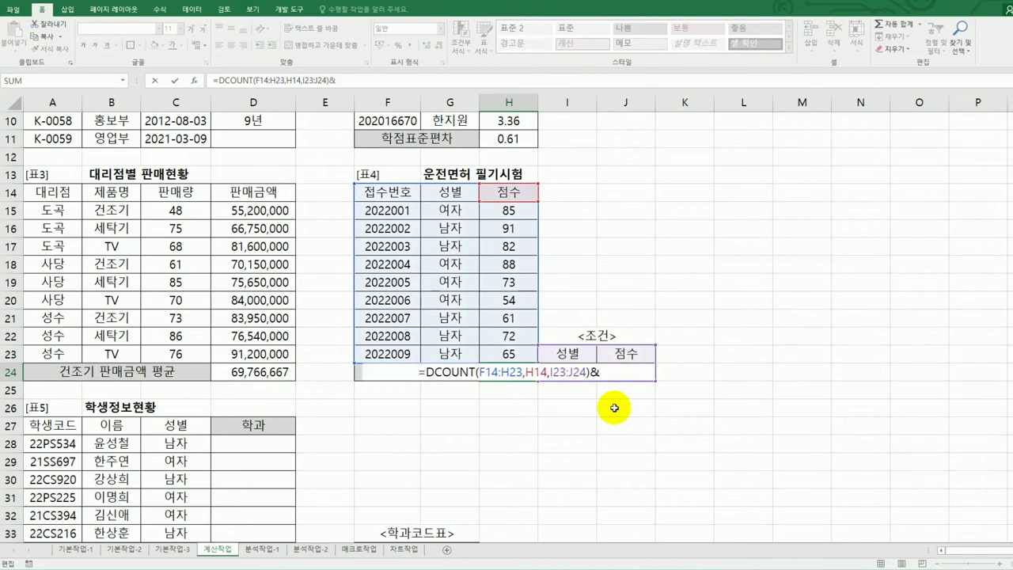
{"action": "type", "text": "\""}
{"action": "key", "text": "Return"}
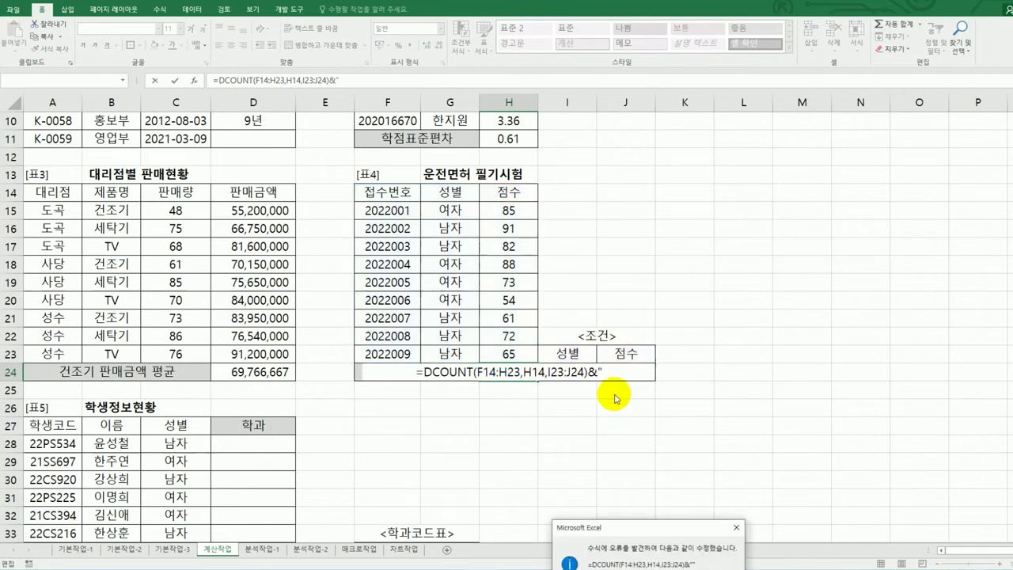
{"action": "left_click_drag", "start_coordinate": [644, 535], "coordinate": [721, 410]}
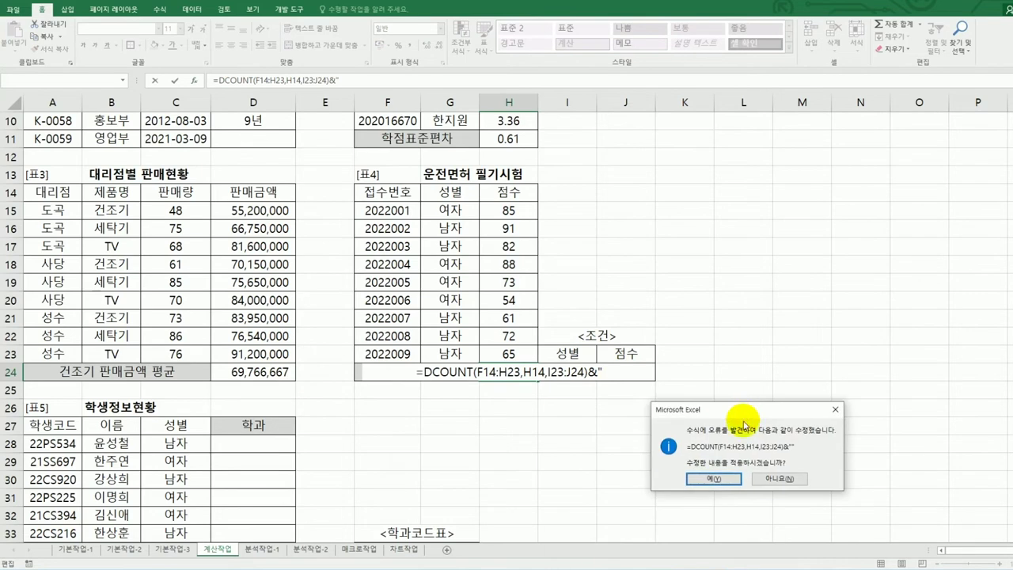
{"action": "left_click", "coordinate": [708, 480]}
- Insert 명 between the quotation marks at the end of the DCOUNT formula in H24
{"action": "left_click", "coordinate": [529, 371]}
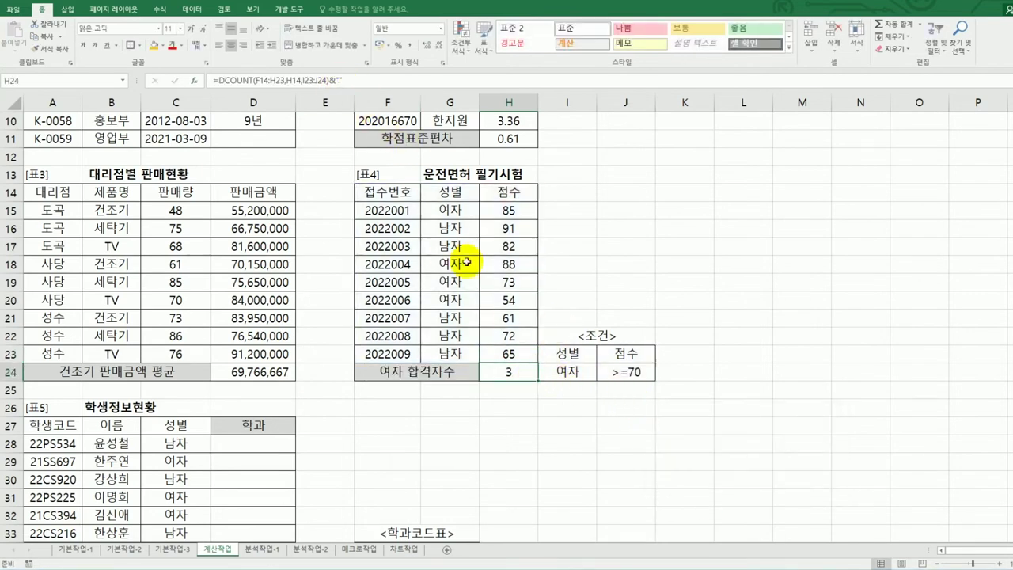
{"action": "double_click", "coordinate": [526, 372]}
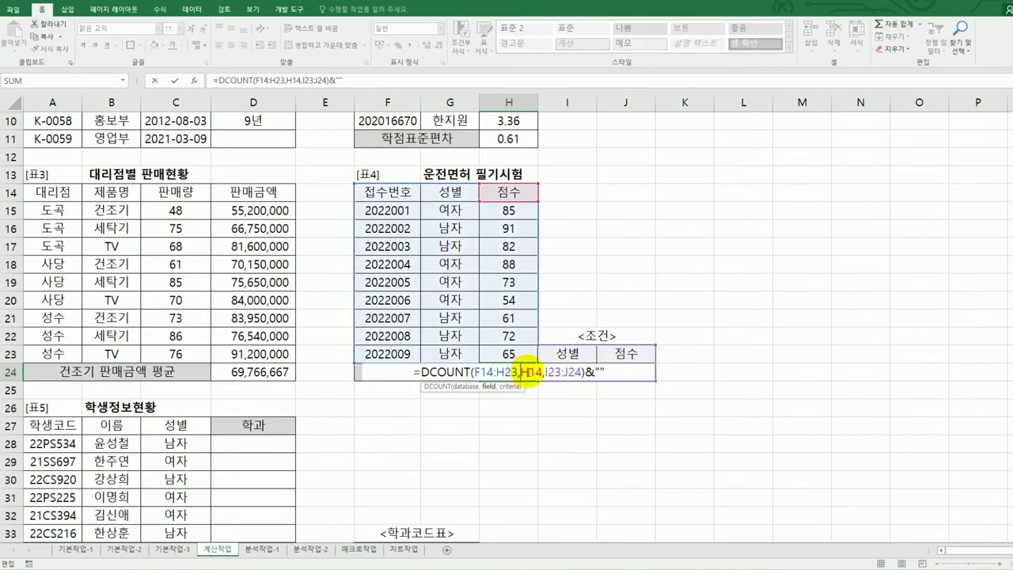
{"action": "left_click", "coordinate": [599, 372]}
{"action": "type", "text": "au"}
{"action": "key", "text": "BackSpace"}
{"action": "key", "text": "BackSpace"}
{"action": "type", "text": "명"}
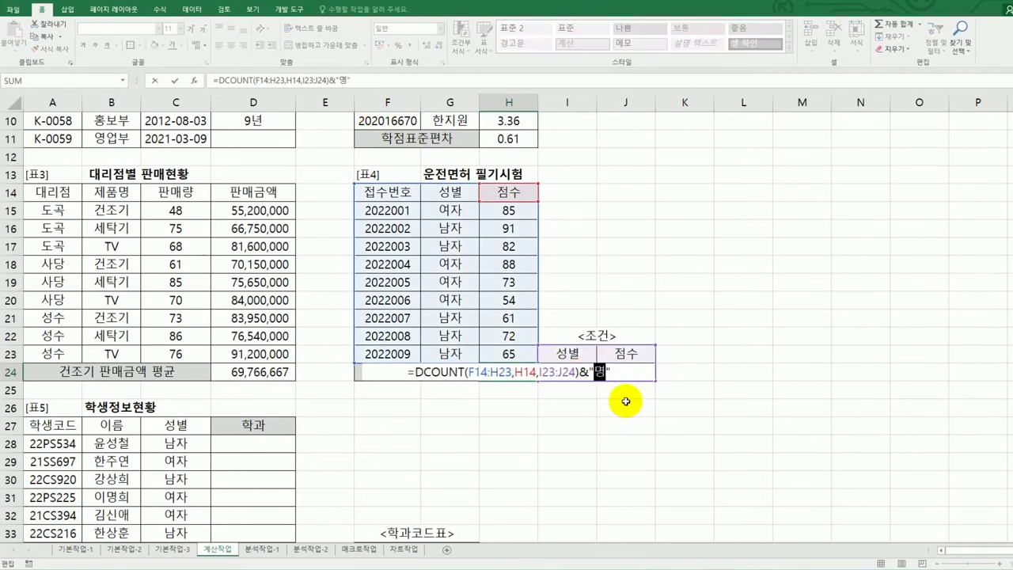
{"action": "key", "text": "Return"}
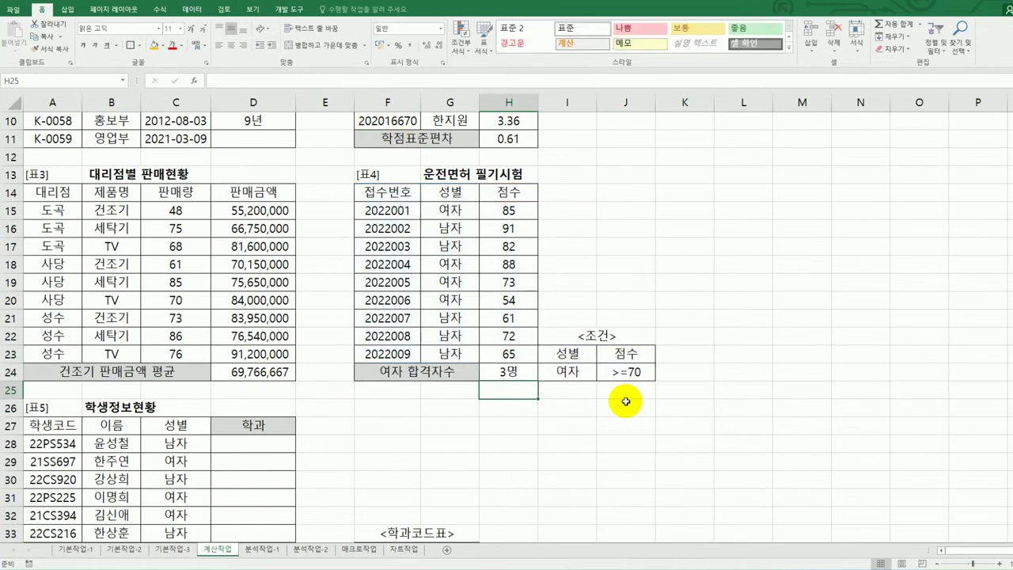
- Compare the 학생코드 values in A28:A37 of [표5] with the 학과코드표 F35:G37, and select the first 학과 cell D28
{"action": "scroll", "coordinate": [625, 401], "scroll_direction": "down", "scroll_amount": 3}
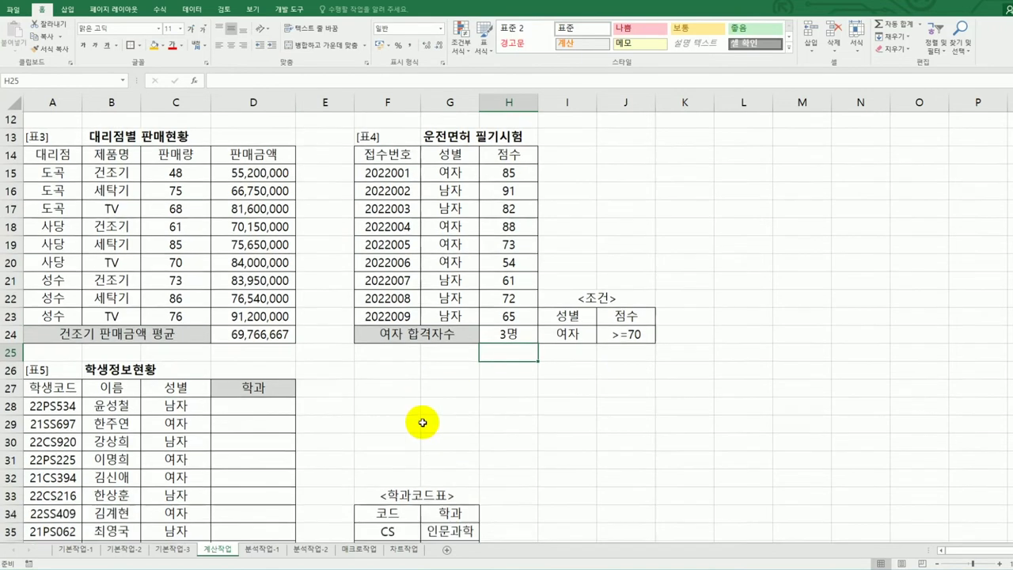
{"action": "left_click", "coordinate": [254, 282]}
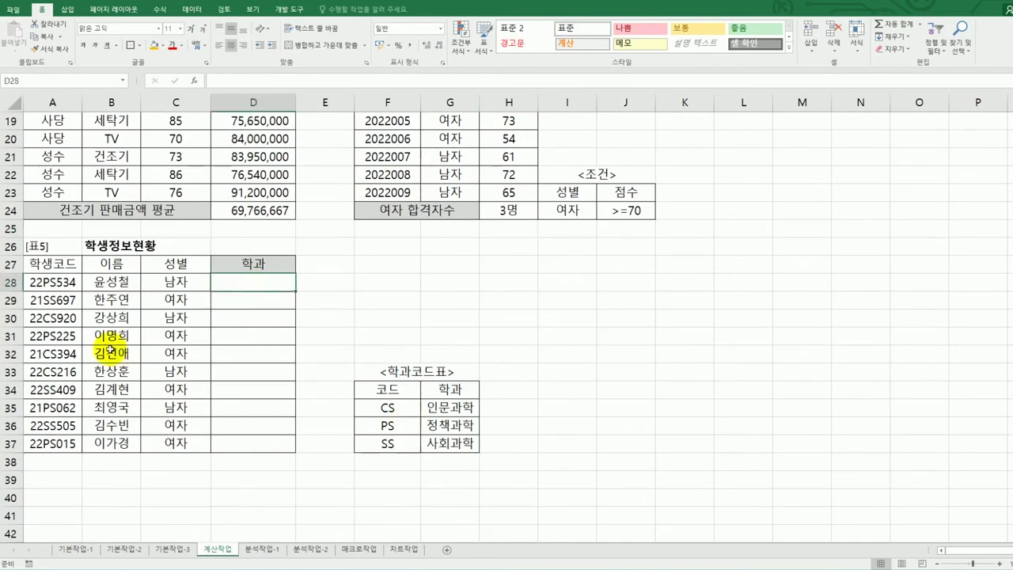
{"action": "left_click_drag", "start_coordinate": [57, 283], "coordinate": [68, 445]}
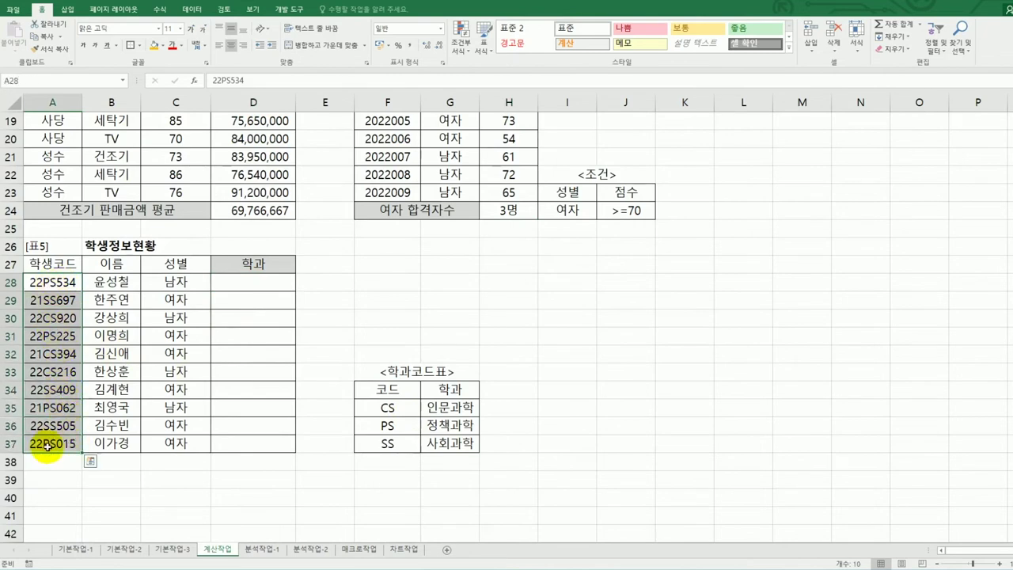
{"action": "left_click_drag", "start_coordinate": [405, 406], "coordinate": [436, 448]}
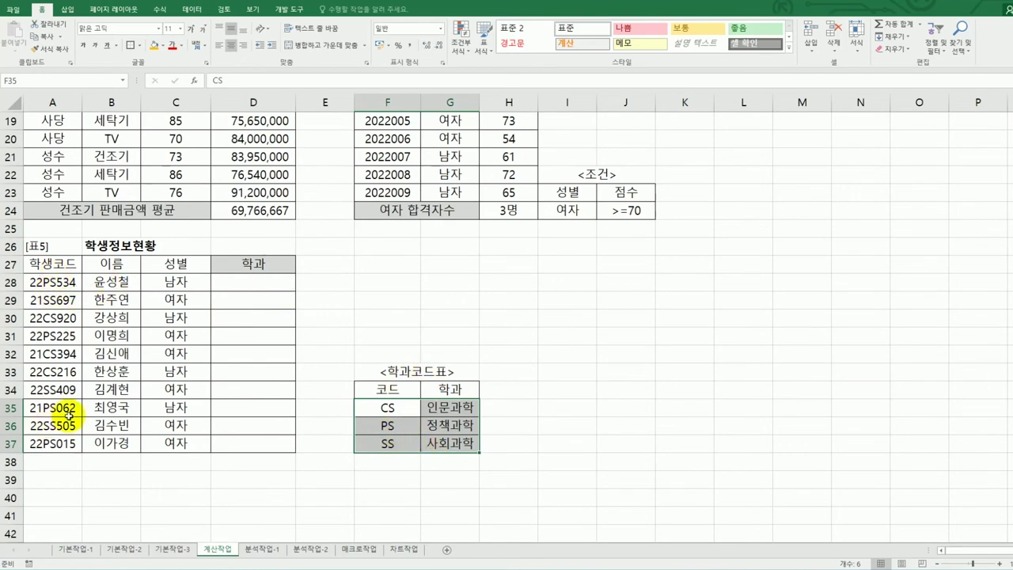
{"action": "left_click", "coordinate": [264, 281]}
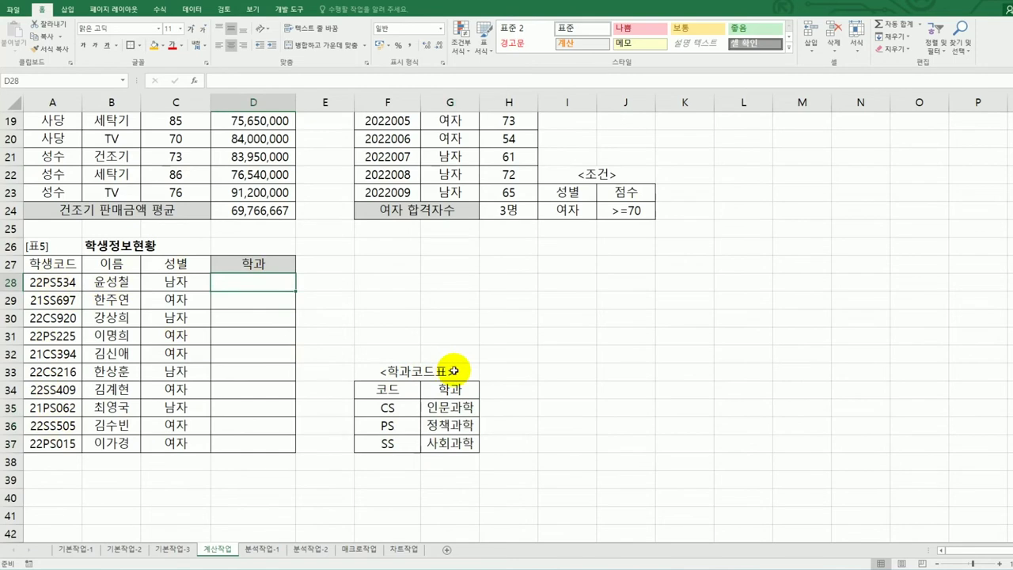
- Enter =MID(A28,3,2) in D28 to extract the two-letter department code from the 학생코드
{"action": "type", "text": "="}
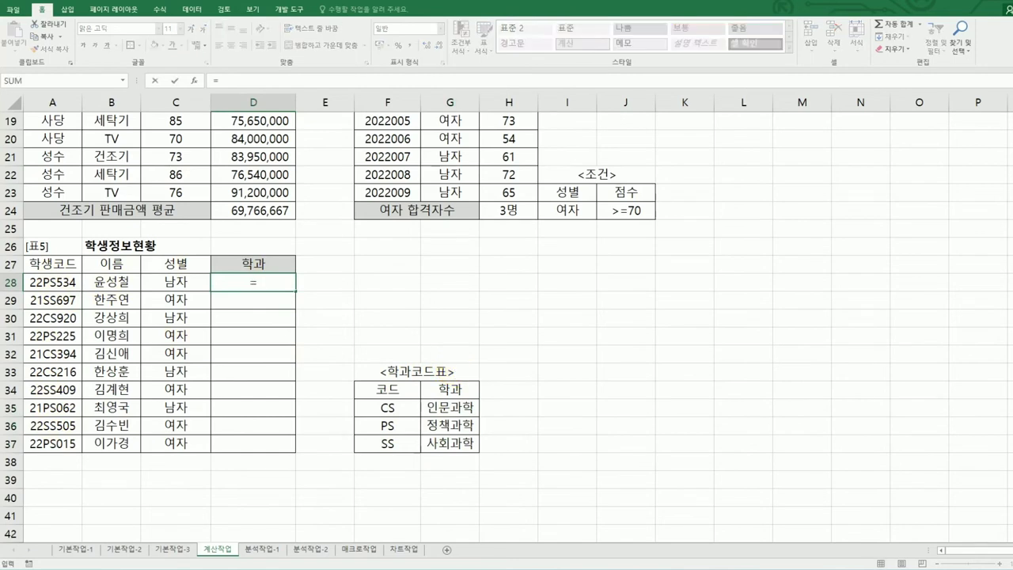
{"action": "type", "text": "ㅡmid("}
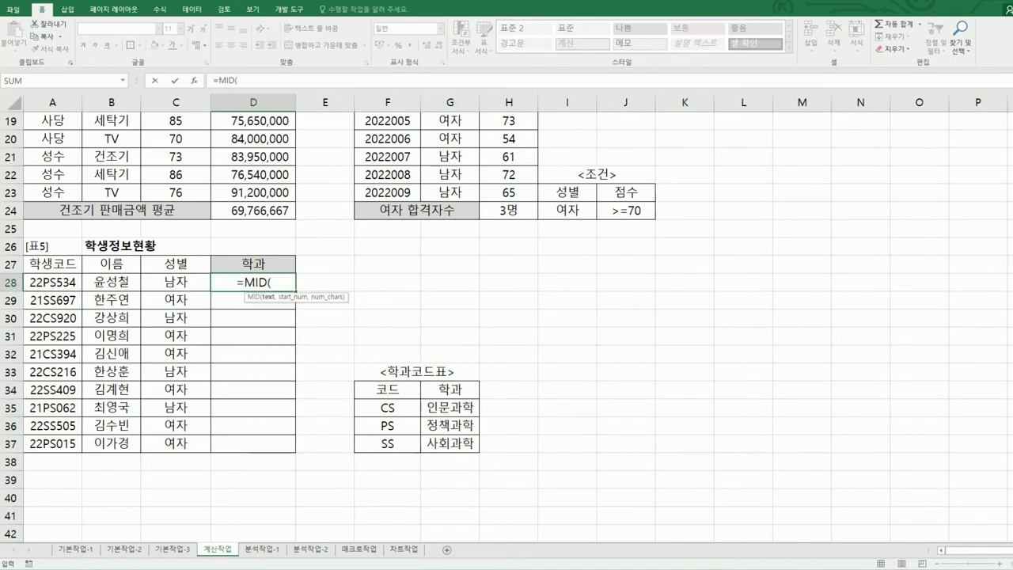
{"action": "left_click", "coordinate": [52, 283]}
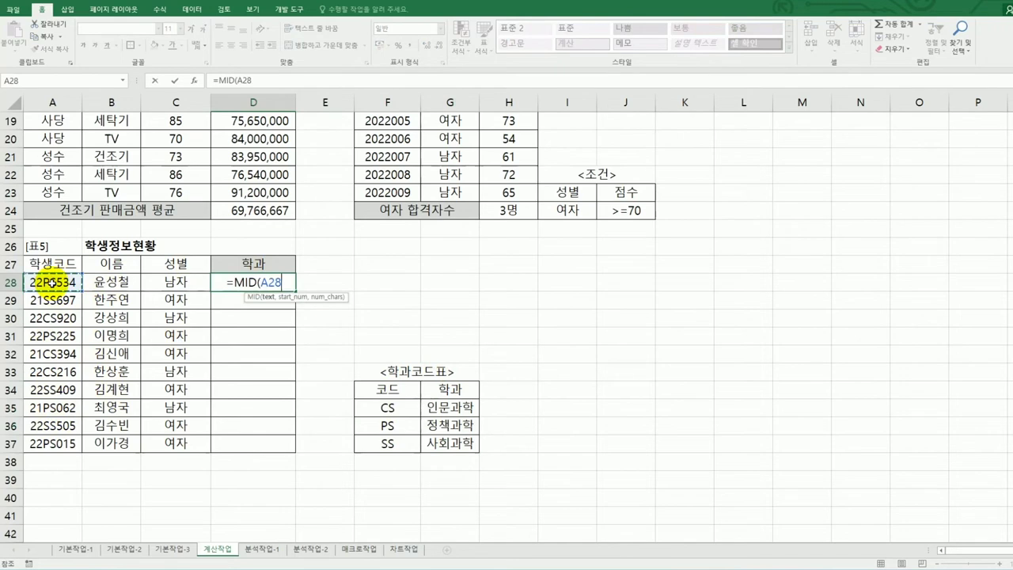
{"action": "type", "text": ",3"}
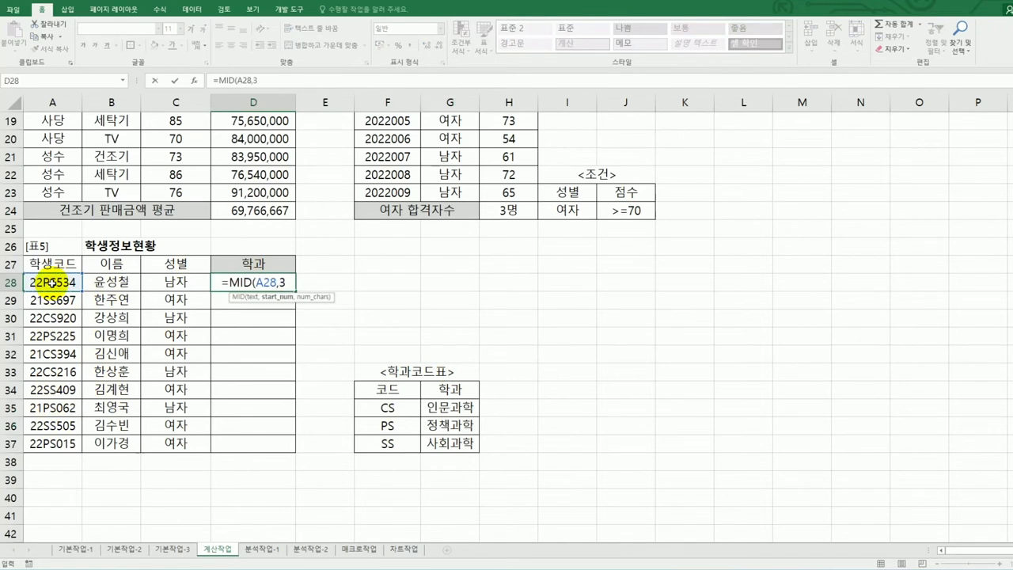
{"action": "type", "text": ",2"}
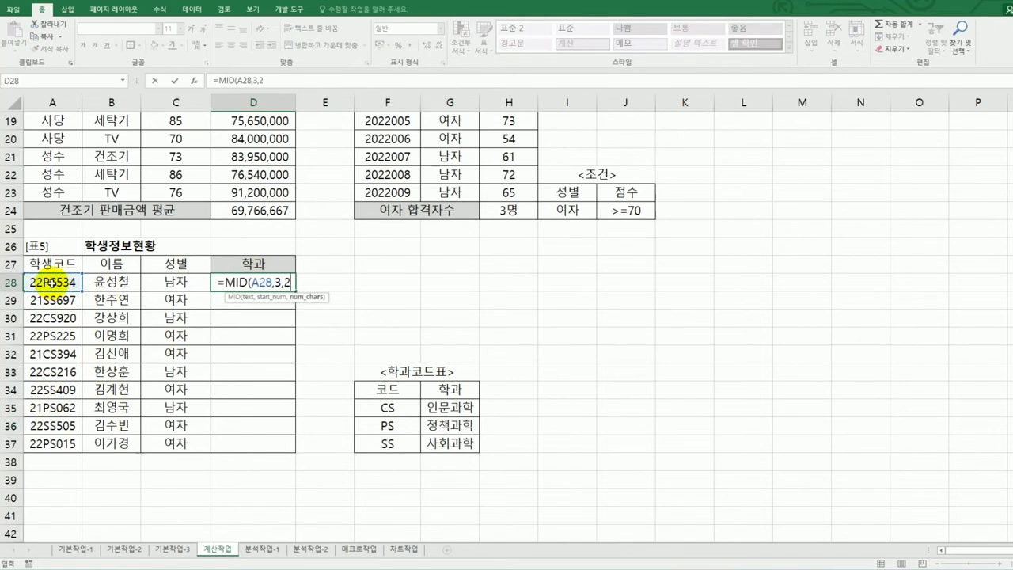
{"action": "key", "text": "Return"}
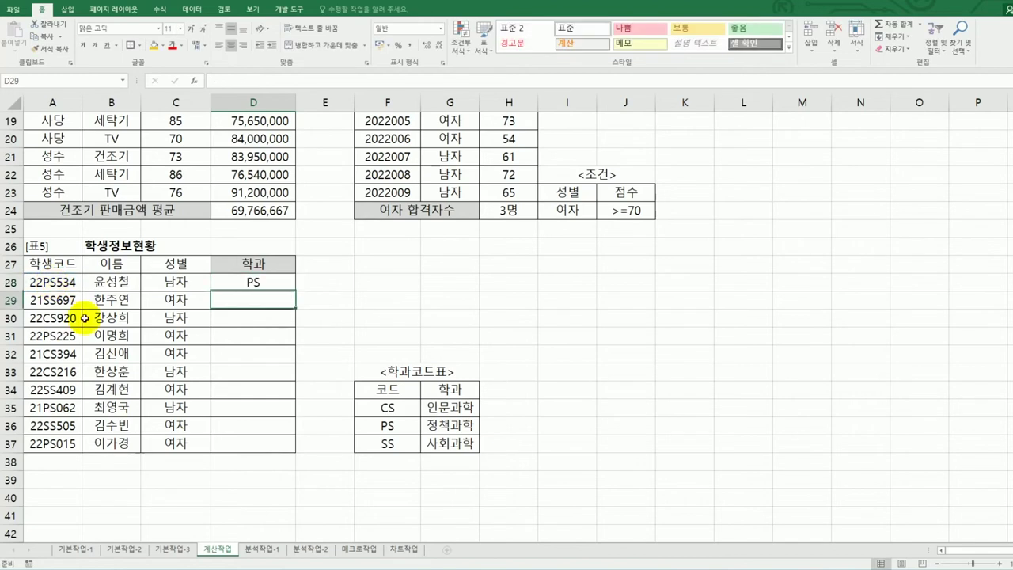
- Fill the MID formula in D28 down the 학과 column through D37
{"action": "left_click", "coordinate": [269, 277]}
{"action": "left_click_drag", "start_coordinate": [294, 291], "coordinate": [293, 454]}
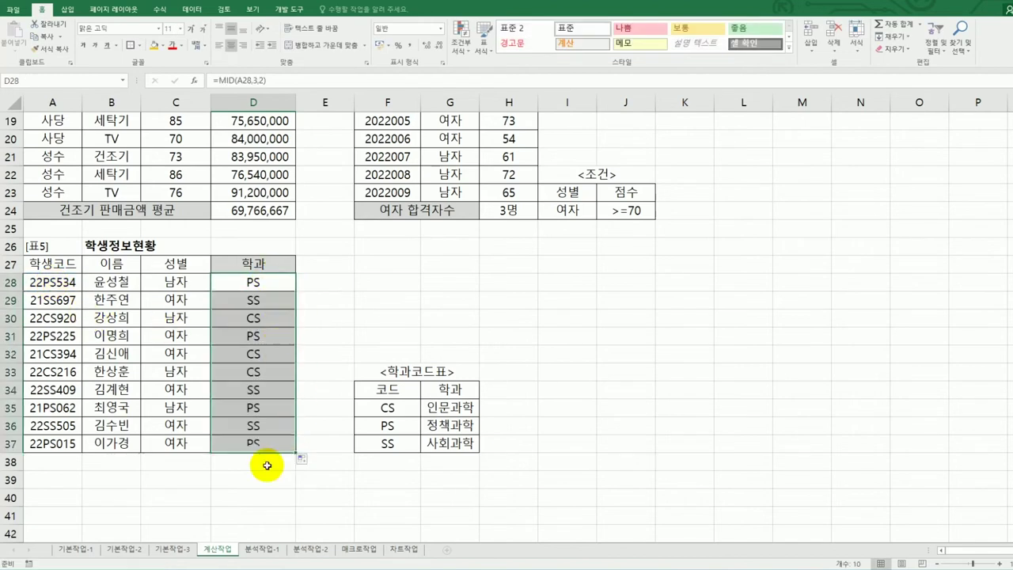
{"action": "left_click", "coordinate": [259, 282]}
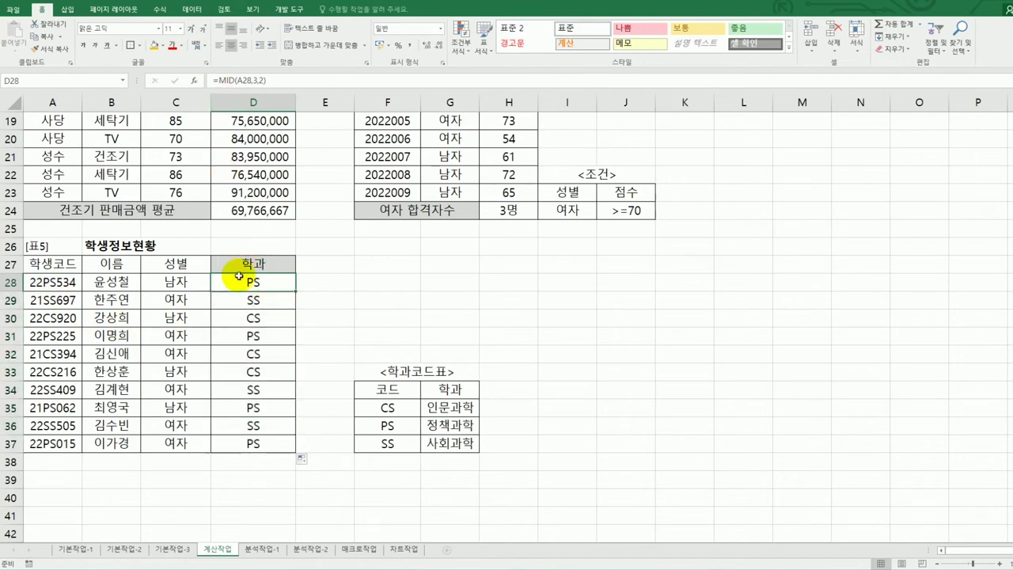
- Wrap the MID formula in D28 in VLOOKUP so that the extracted code is the lookup value
{"action": "double_click", "coordinate": [238, 277]}
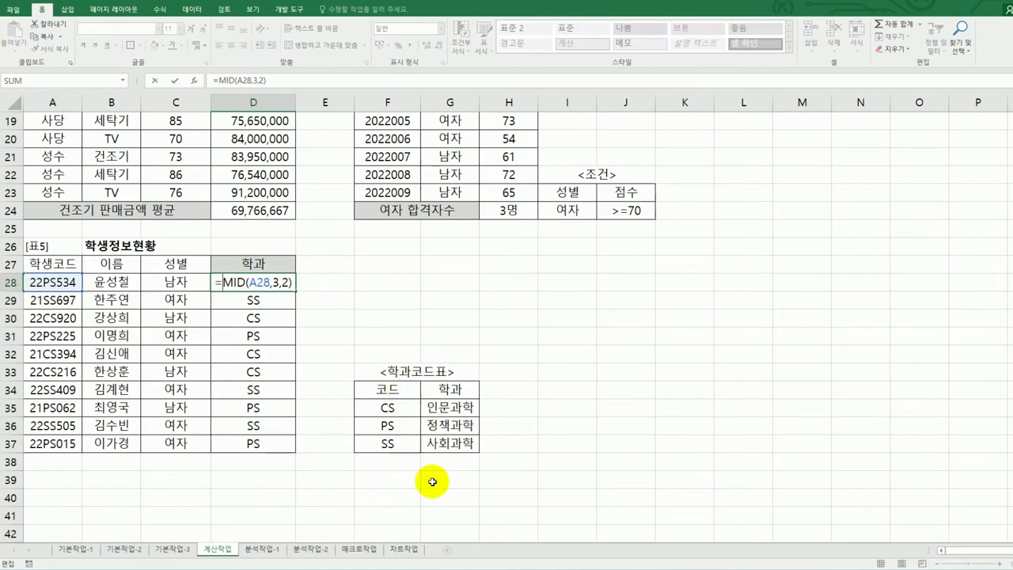
{"action": "type", "text": "v"}
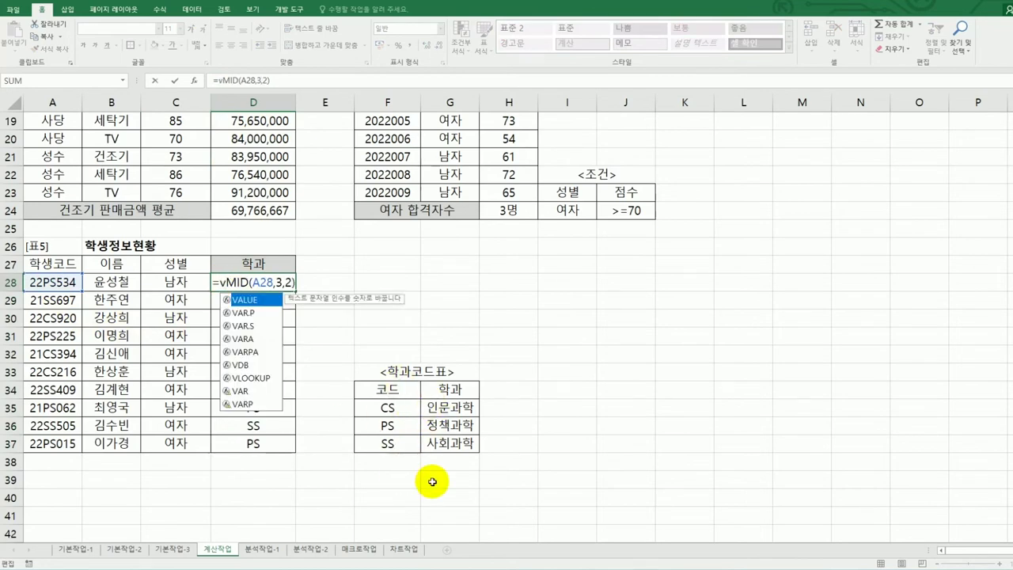
{"action": "double_click", "coordinate": [261, 378]}
{"action": "left_click", "coordinate": [314, 286]}
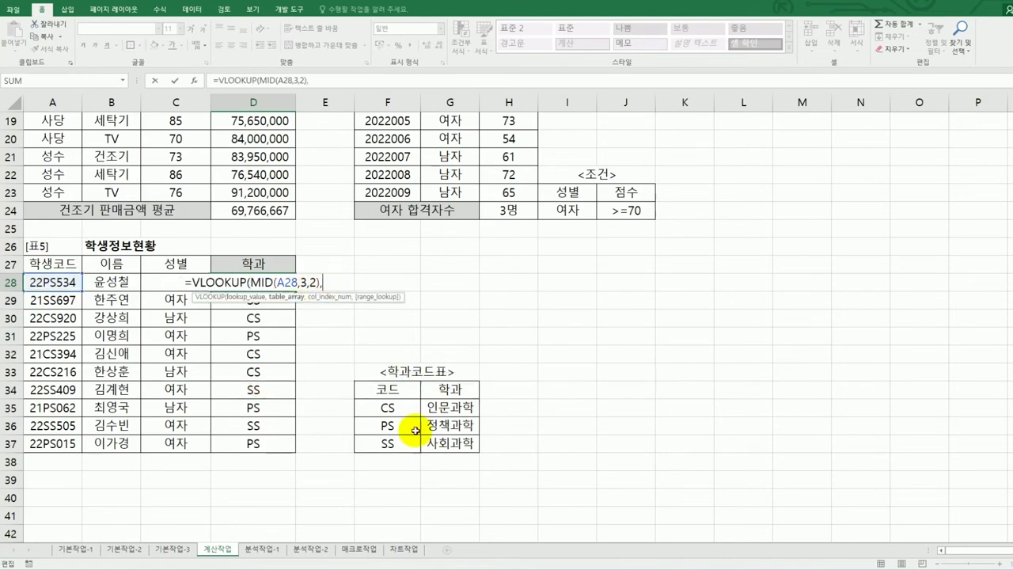
- Complete the VLOOKUP in D28 with the absolute table range $F$35:$G$37, column index 2 and exact match 0
{"action": "type", "text": ","}
{"action": "left_click_drag", "start_coordinate": [387, 407], "coordinate": [447, 453]}
{"action": "key", "text": "F4"}
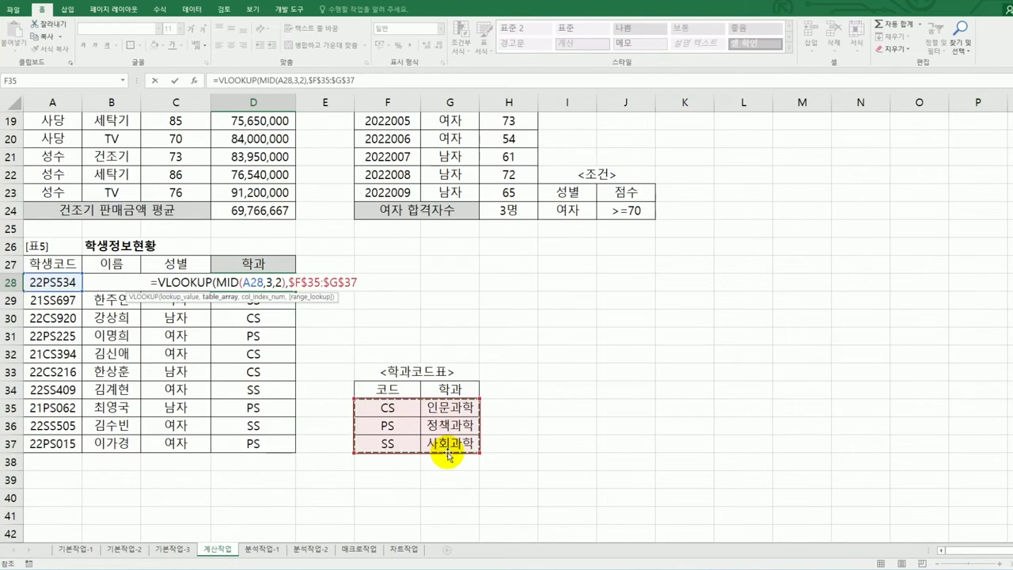
{"action": "type", "text": ","}
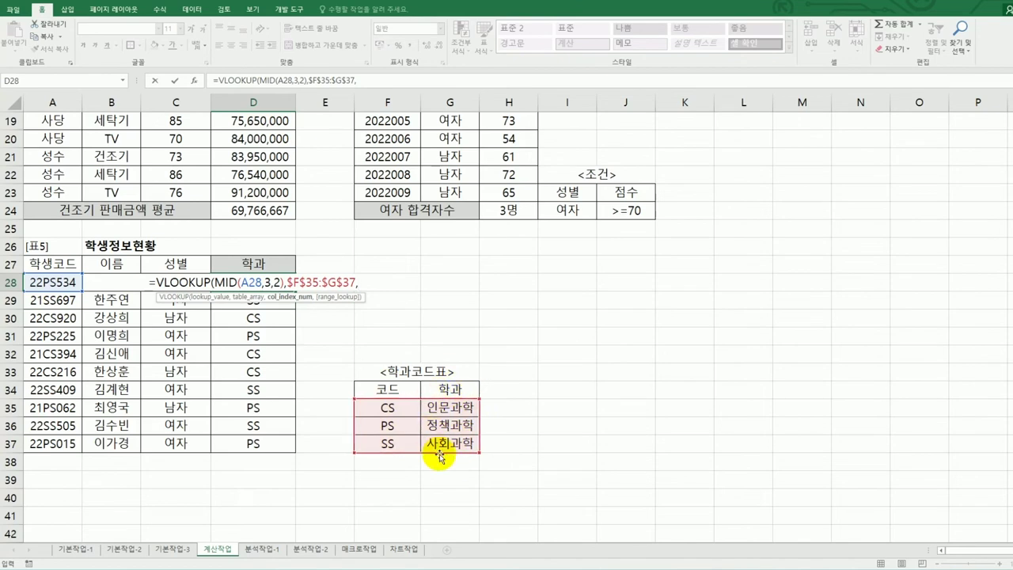
{"action": "type", "text": "2,"}
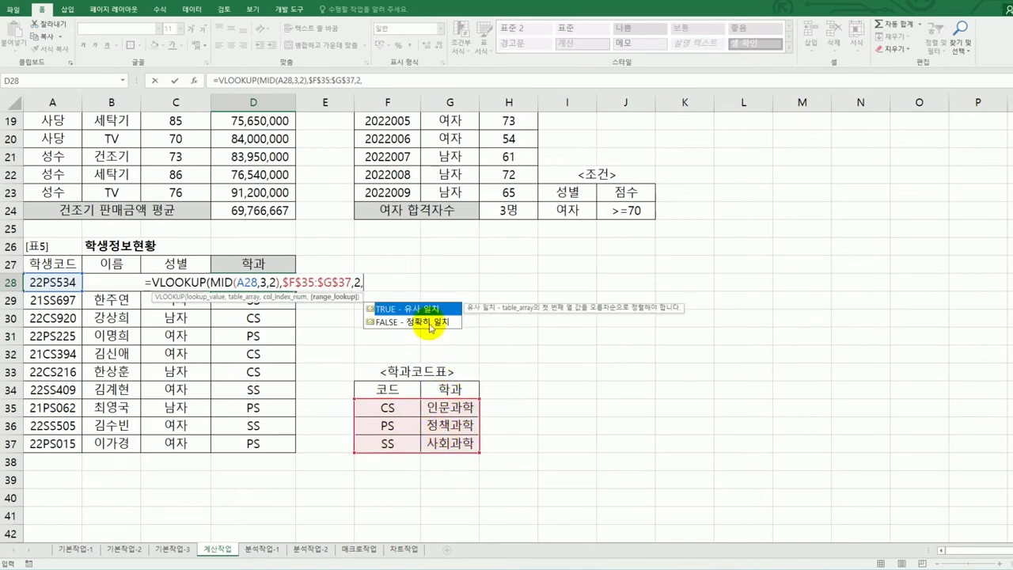
{"action": "type", "text": "0"}
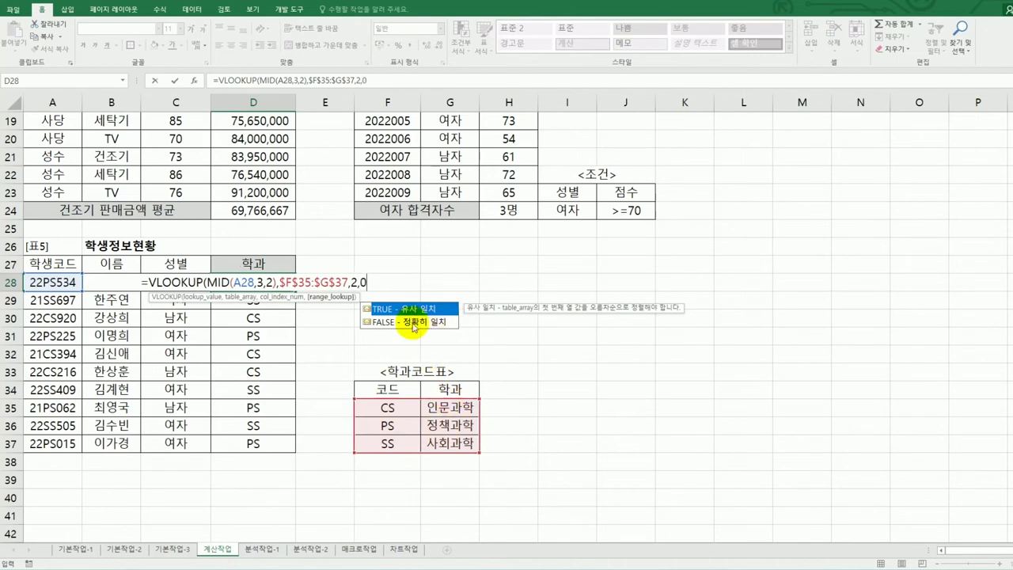
{"action": "type", "text": ")"}
{"action": "key", "text": "Return"}
- Fill the VLOOKUP formula in D28 down through D37 of the 학과 column
{"action": "key", "text": "Up"}
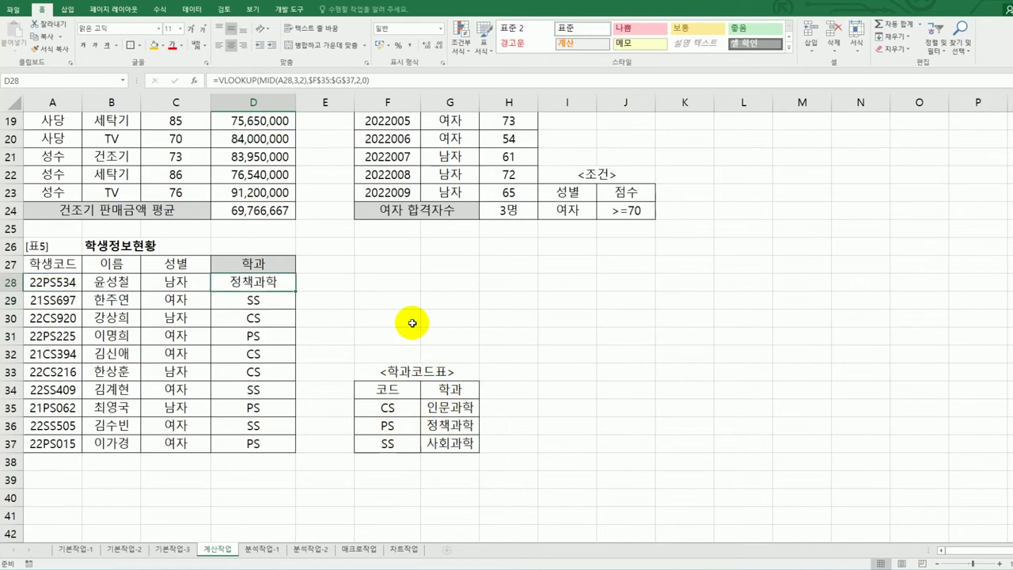
{"action": "left_click_drag", "start_coordinate": [295, 291], "coordinate": [294, 449]}
{"action": "left_click", "coordinate": [277, 445]}
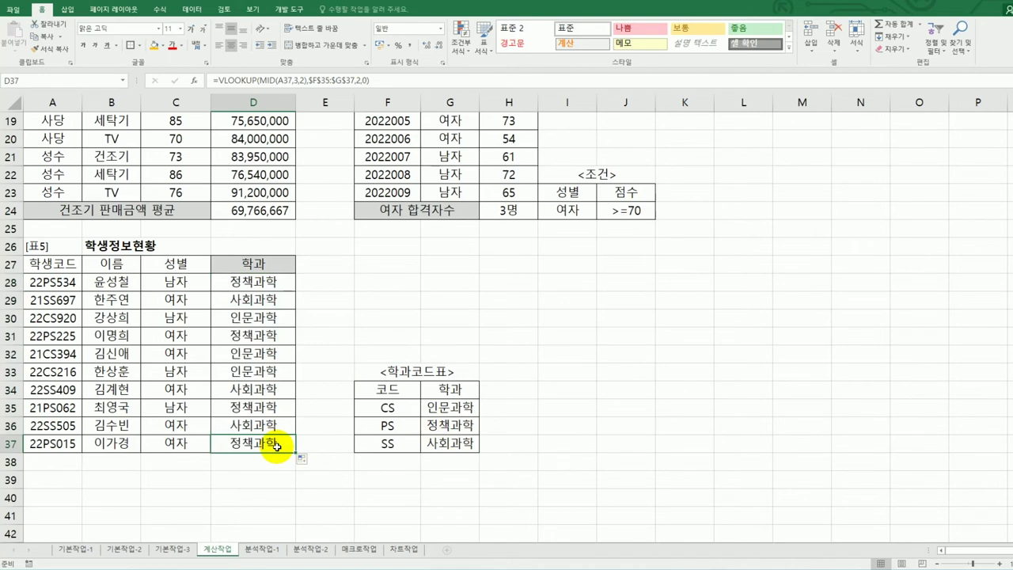
{"action": "scroll", "coordinate": [277, 446], "scroll_direction": "up", "scroll_amount": 6}
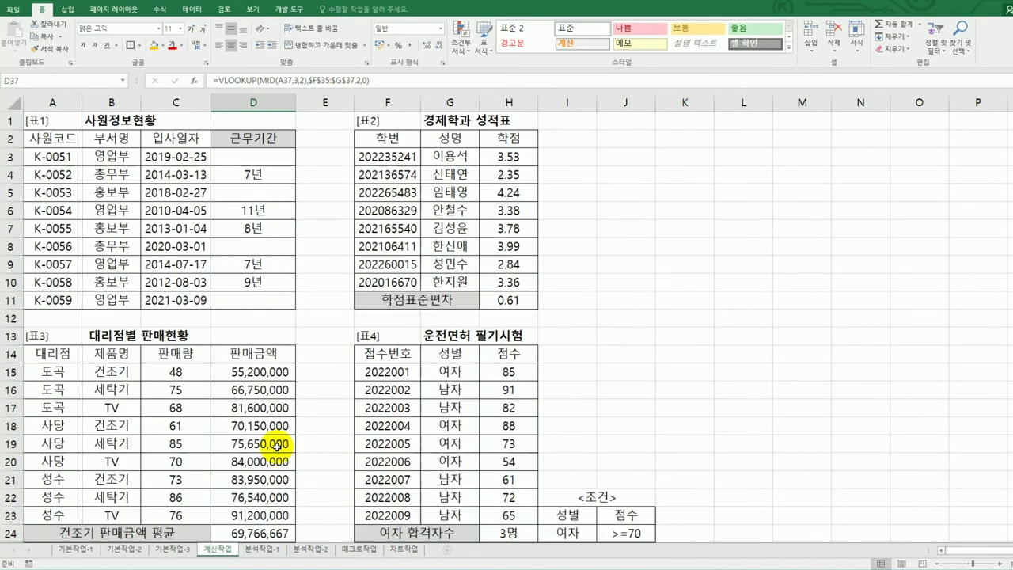
- Switch to the 분석작업-1 sheet and start a pivot table from the 제품 생산현황 data in A3:G19
{"action": "left_click", "coordinate": [260, 549]}
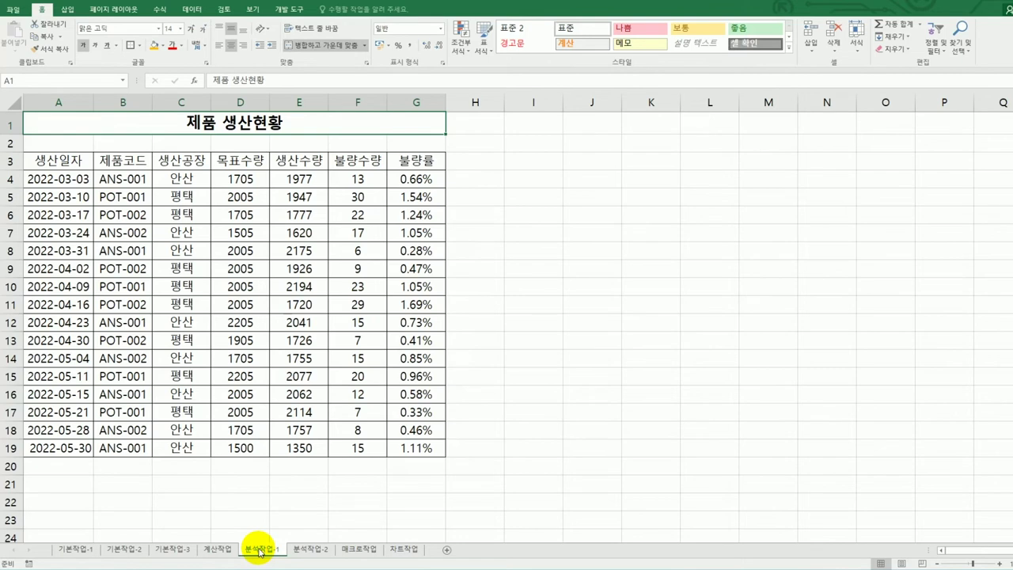
{"action": "left_click", "coordinate": [101, 266]}
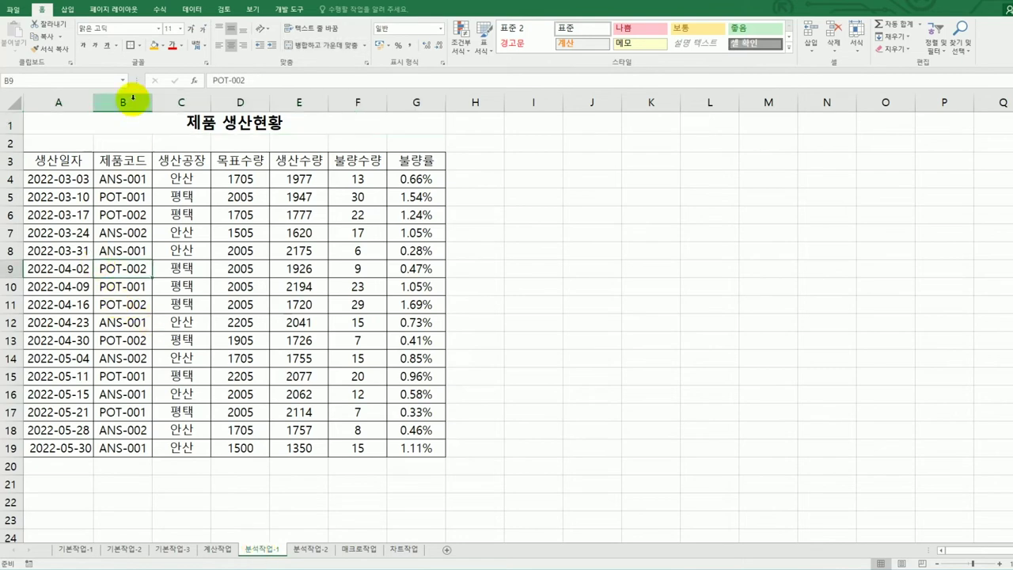
{"action": "left_click", "coordinate": [67, 9]}
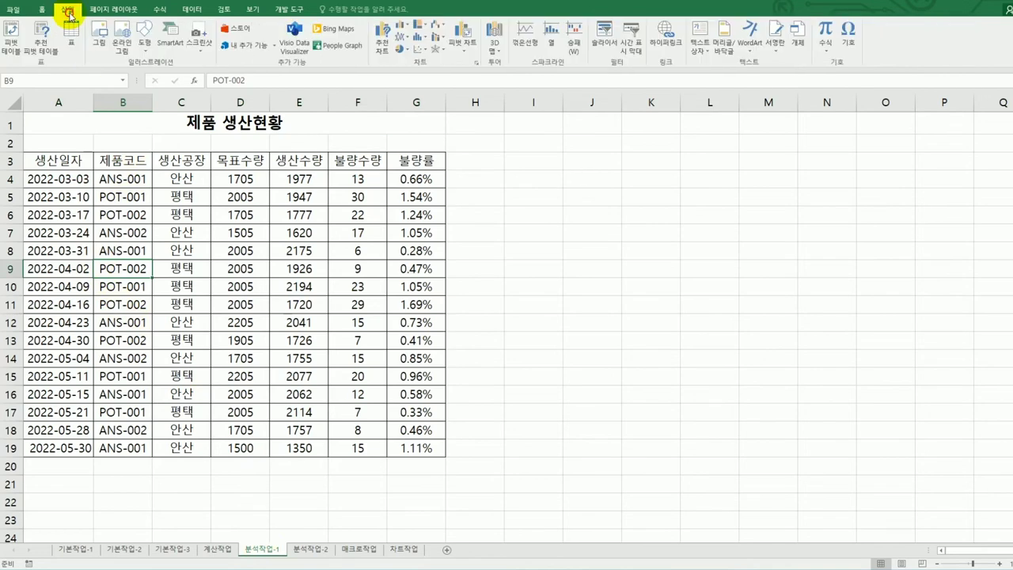
{"action": "left_click", "coordinate": [13, 33]}
{"action": "left_click_drag", "start_coordinate": [746, 106], "coordinate": [609, 166]}
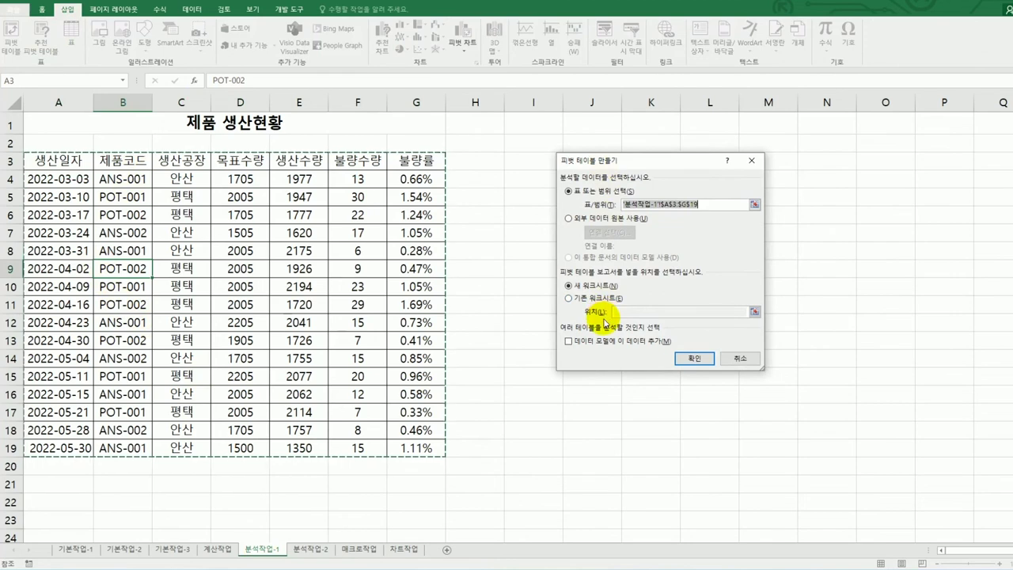
- Place the pivot table report on the existing worksheet at cell A25 and create it
{"action": "left_click", "coordinate": [599, 299]}
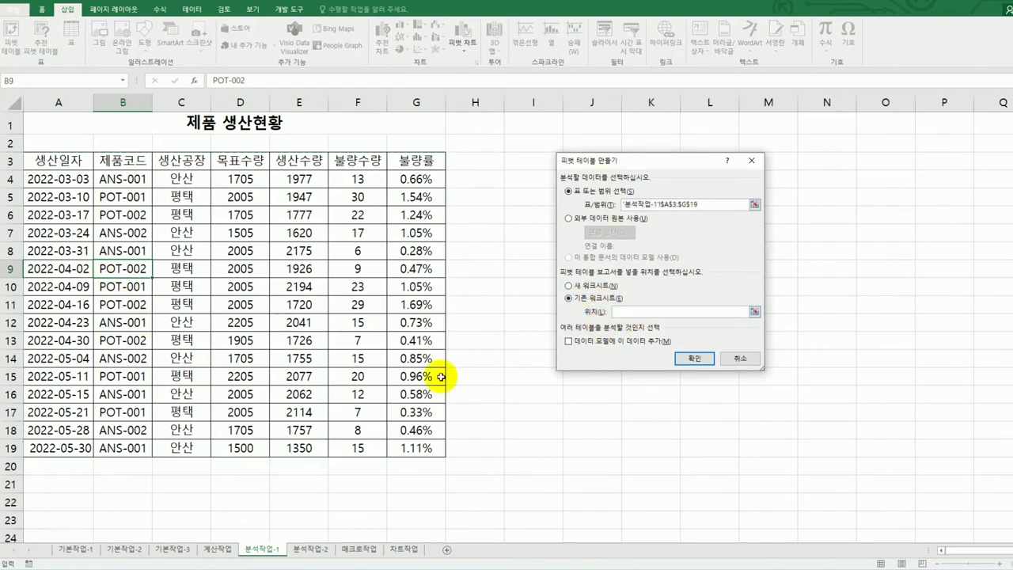
{"action": "scroll", "coordinate": [119, 427], "scroll_direction": "down", "scroll_amount": 2}
{"action": "left_click", "coordinate": [51, 443]}
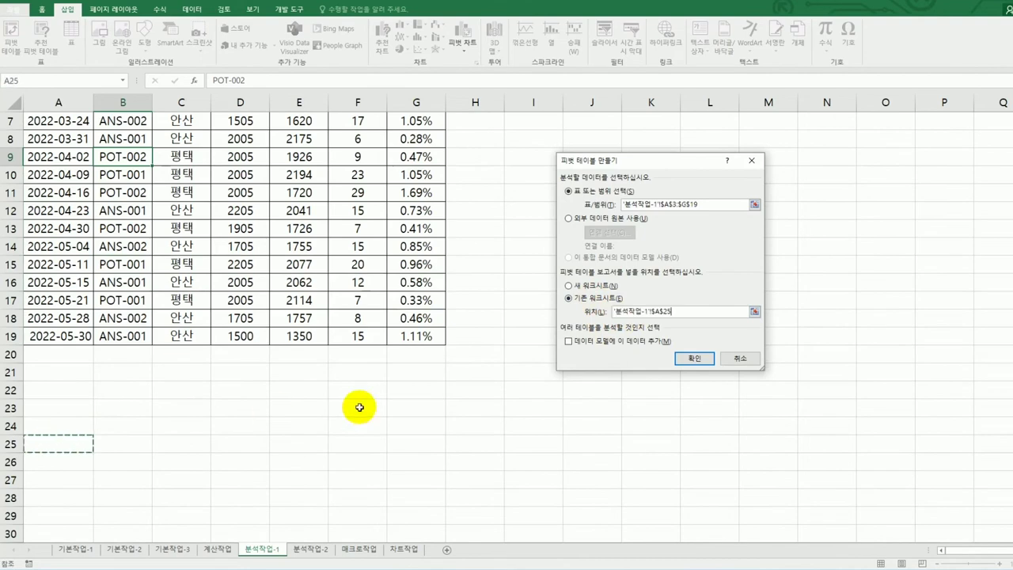
{"action": "scroll", "coordinate": [305, 410], "scroll_direction": "down", "scroll_amount": 2}
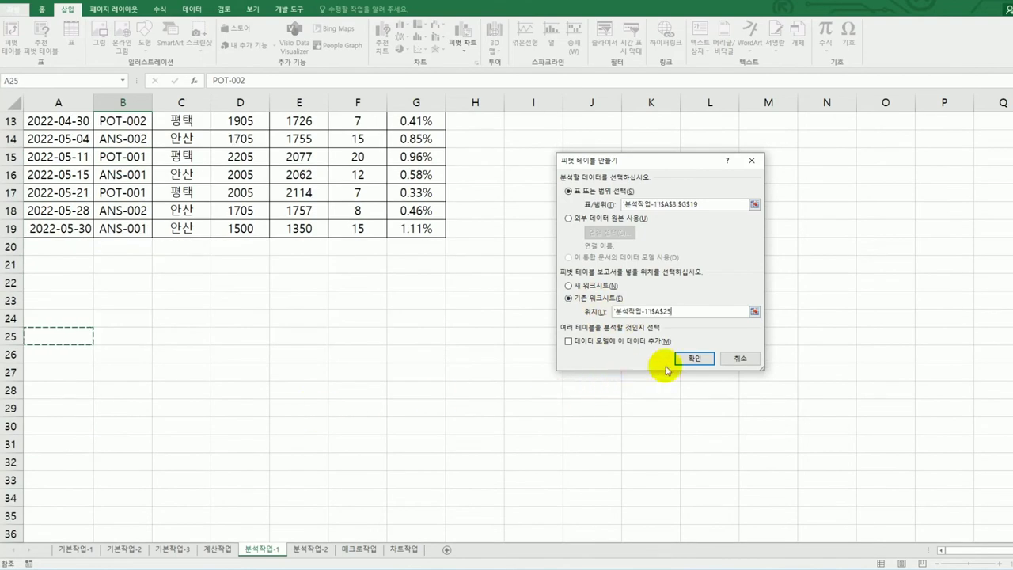
{"action": "left_click", "coordinate": [694, 358]}
- Assign the pivot table fields 제품코드 to the filter area, 생산일자 to the rows and 생산공장 to the columns
{"action": "scroll", "coordinate": [433, 434], "scroll_direction": "down", "scroll_amount": 2}
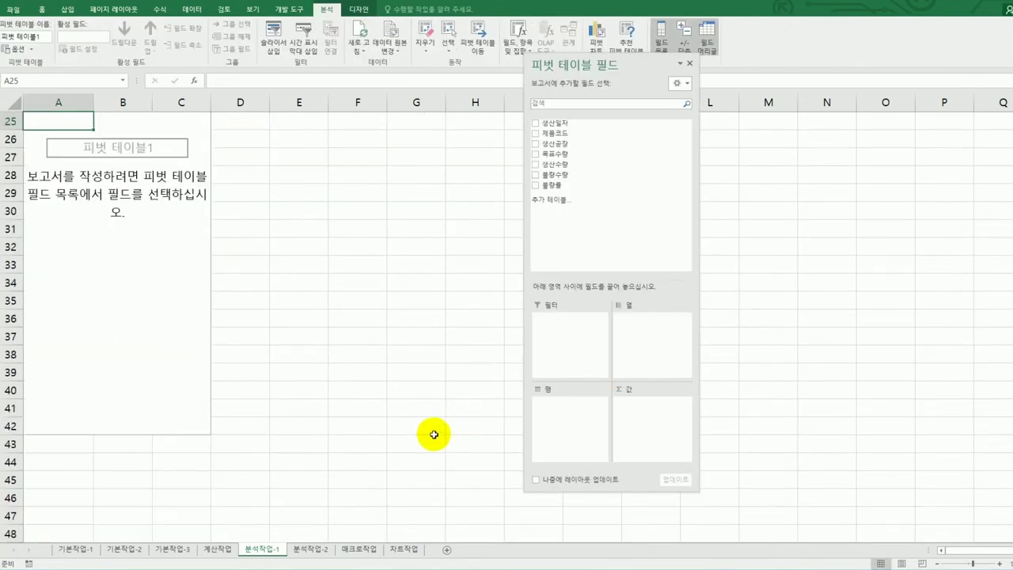
{"action": "scroll", "coordinate": [433, 434], "scroll_direction": "up", "scroll_amount": 1}
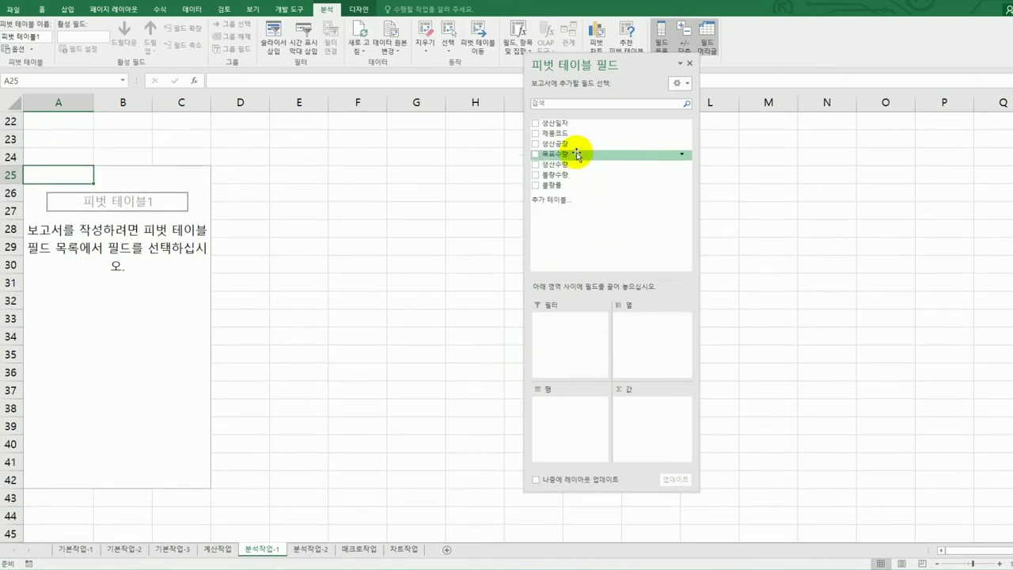
{"action": "left_click_drag", "start_coordinate": [577, 156], "coordinate": [587, 336]}
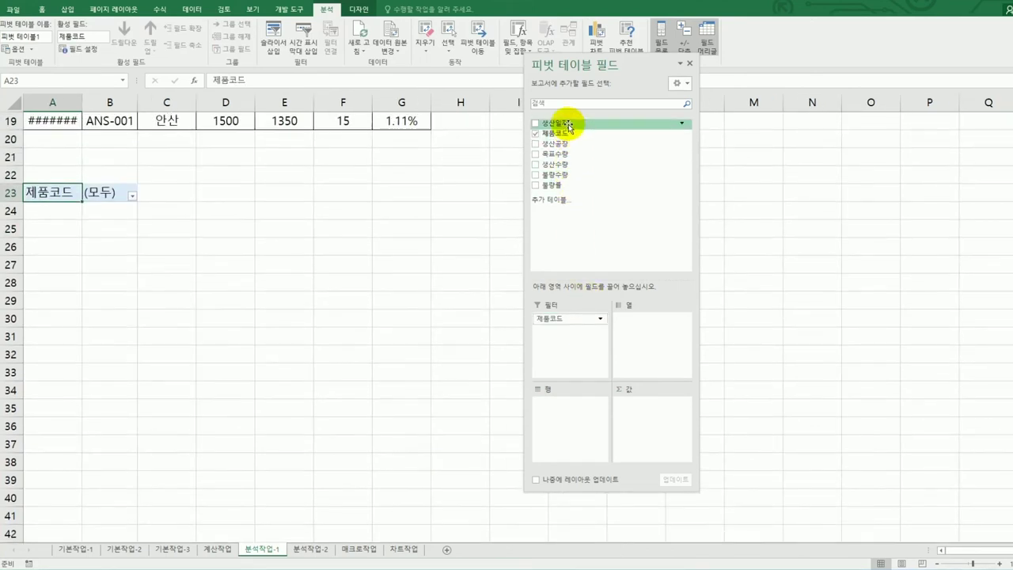
{"action": "left_click_drag", "start_coordinate": [568, 123], "coordinate": [584, 419]}
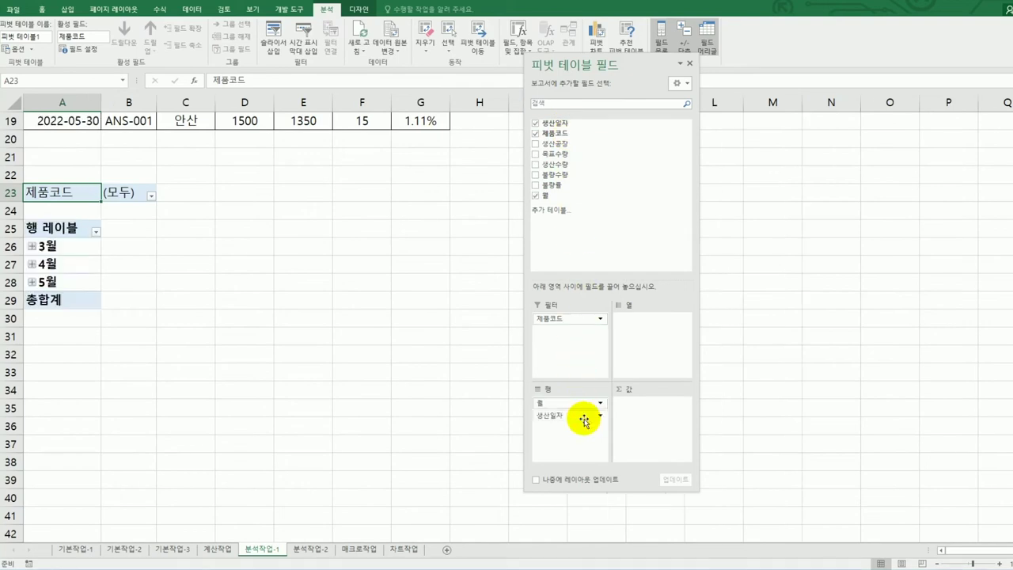
{"action": "left_click_drag", "start_coordinate": [579, 147], "coordinate": [641, 333]}
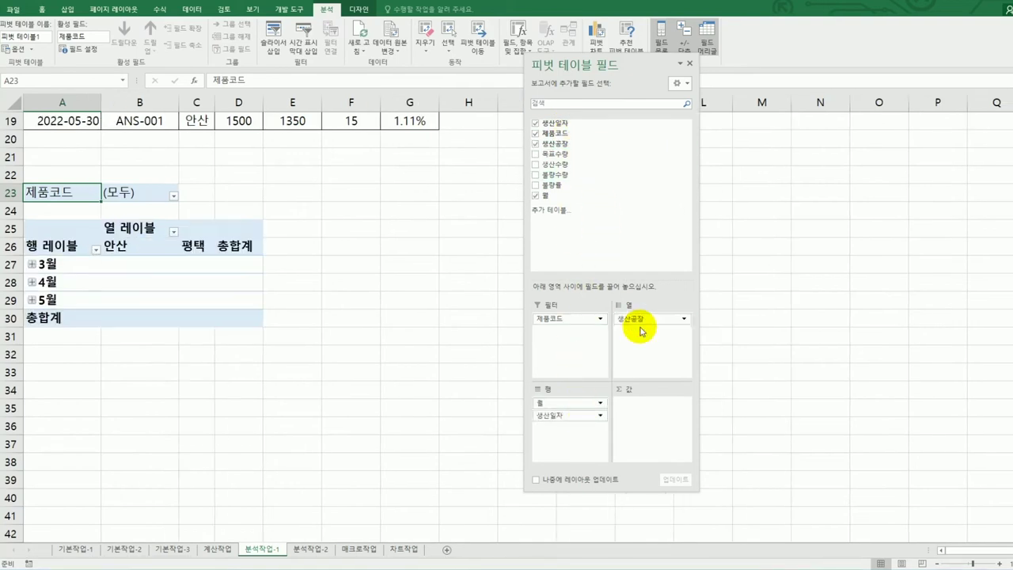
- Add 생산수량 and 불량수량 to the values area of the pivot table
{"action": "left_click_drag", "start_coordinate": [572, 165], "coordinate": [661, 423]}
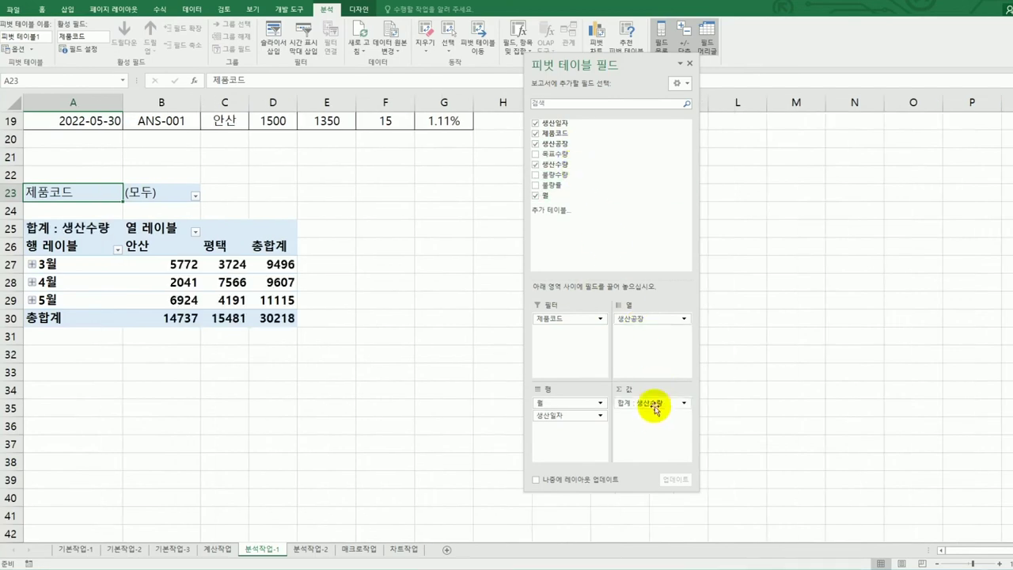
{"action": "left_click_drag", "start_coordinate": [568, 174], "coordinate": [648, 428]}
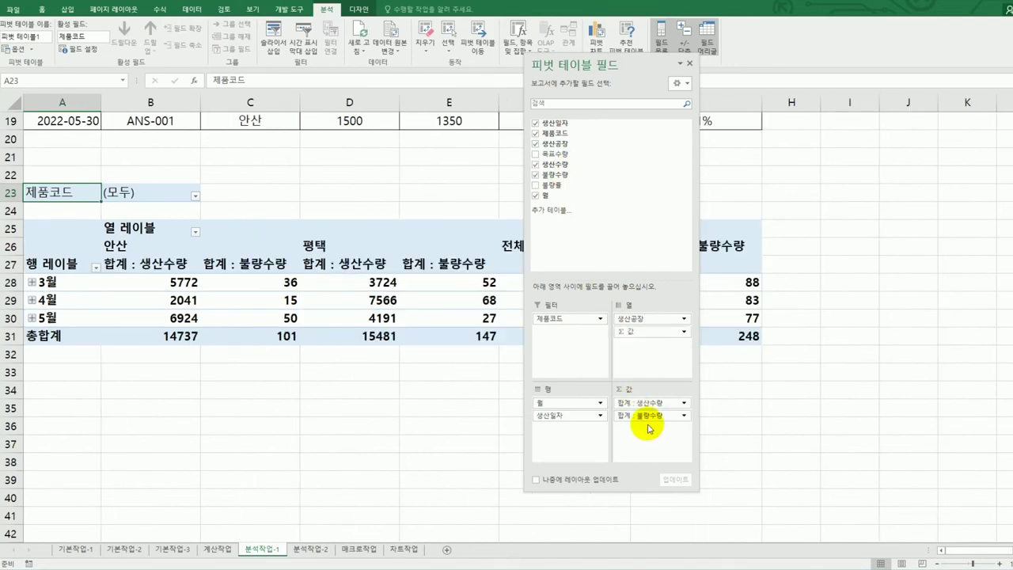
- Summarize the 불량수량 value field by average and hide the pivot table field list
{"action": "left_click", "coordinate": [156, 267]}
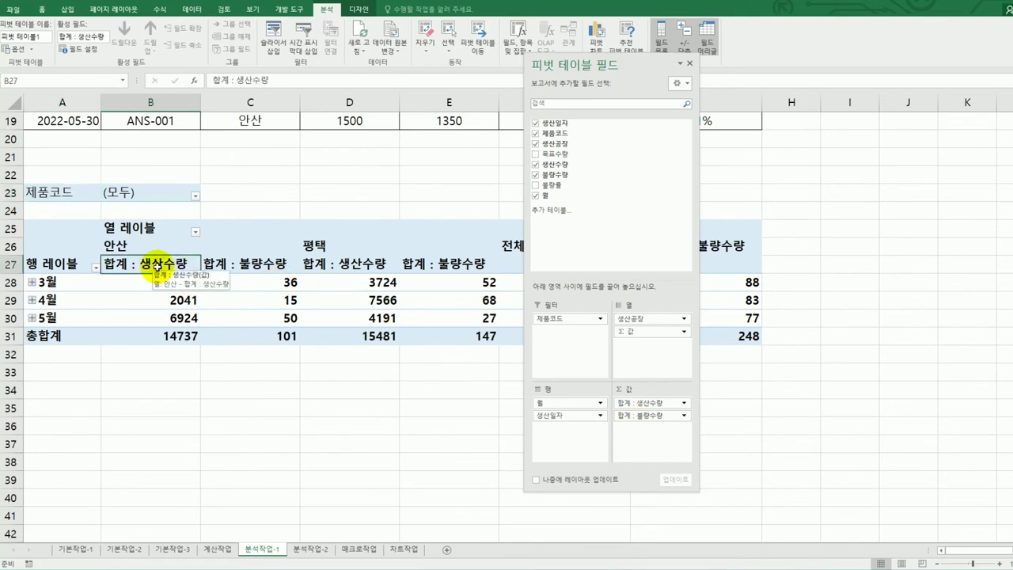
{"action": "left_click", "coordinate": [230, 265]}
{"action": "right_click", "coordinate": [232, 265]}
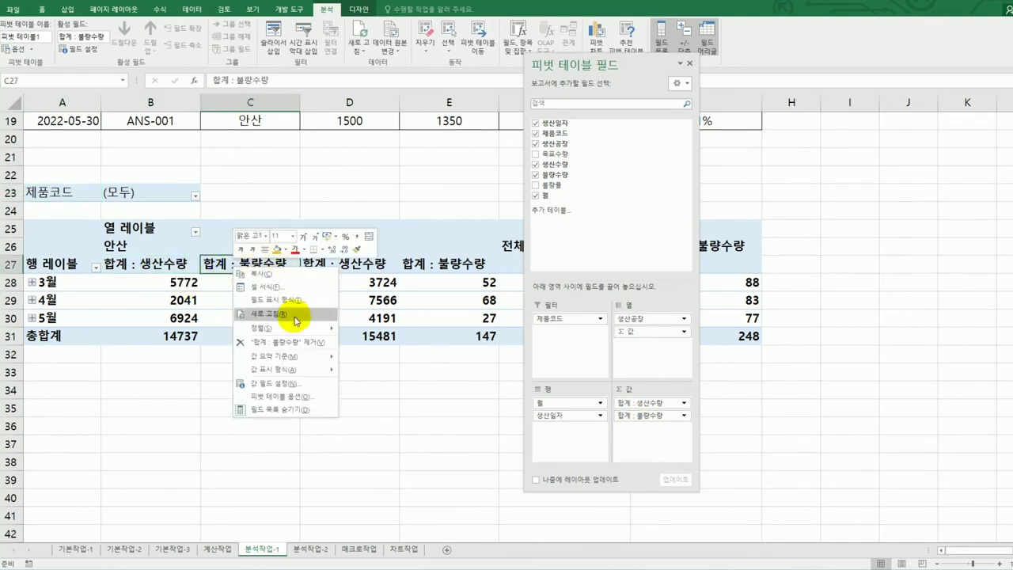
{"action": "mouse_move", "coordinate": [302, 361]}
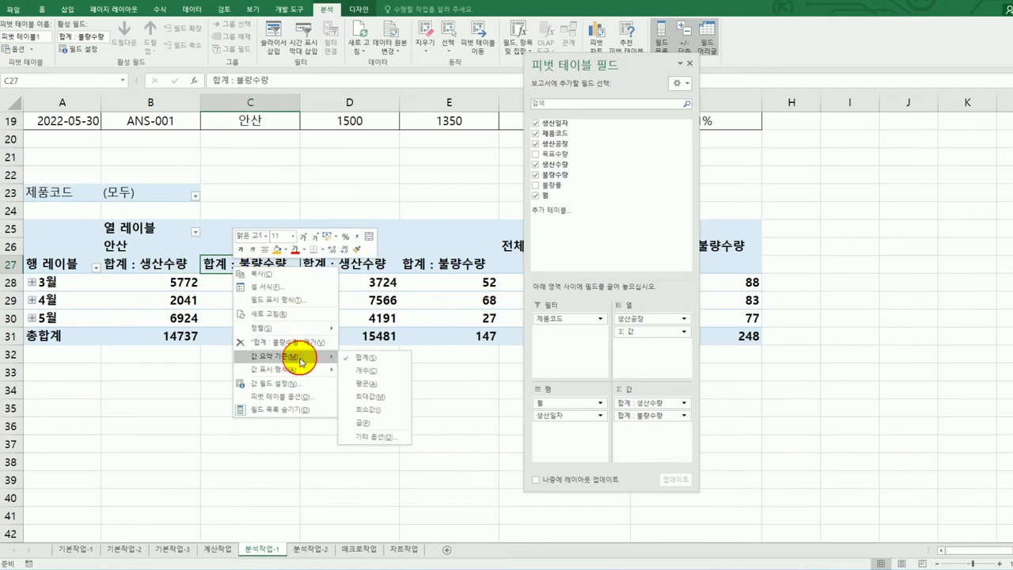
{"action": "left_click", "coordinate": [376, 386]}
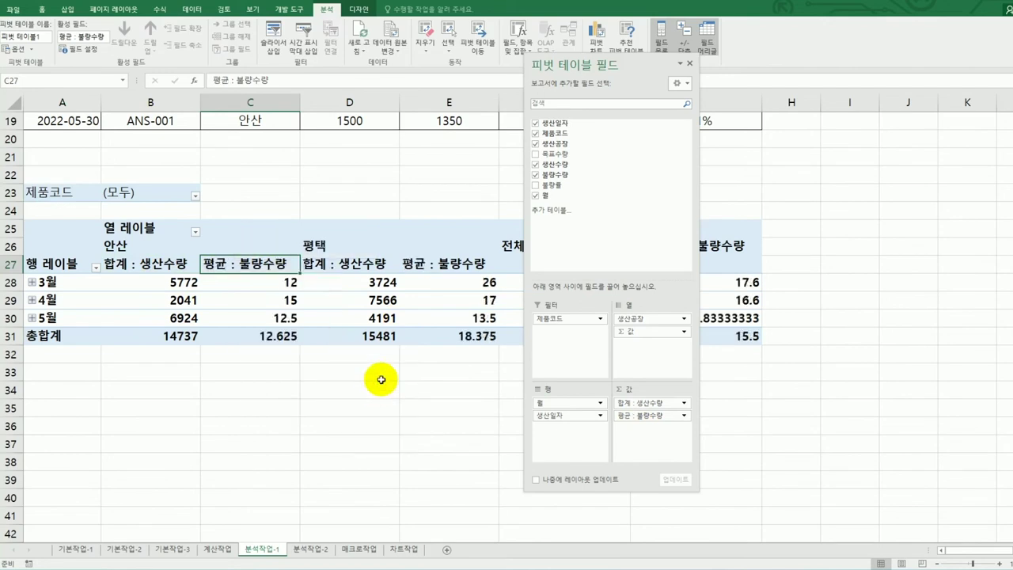
{"action": "left_click", "coordinate": [689, 63]}
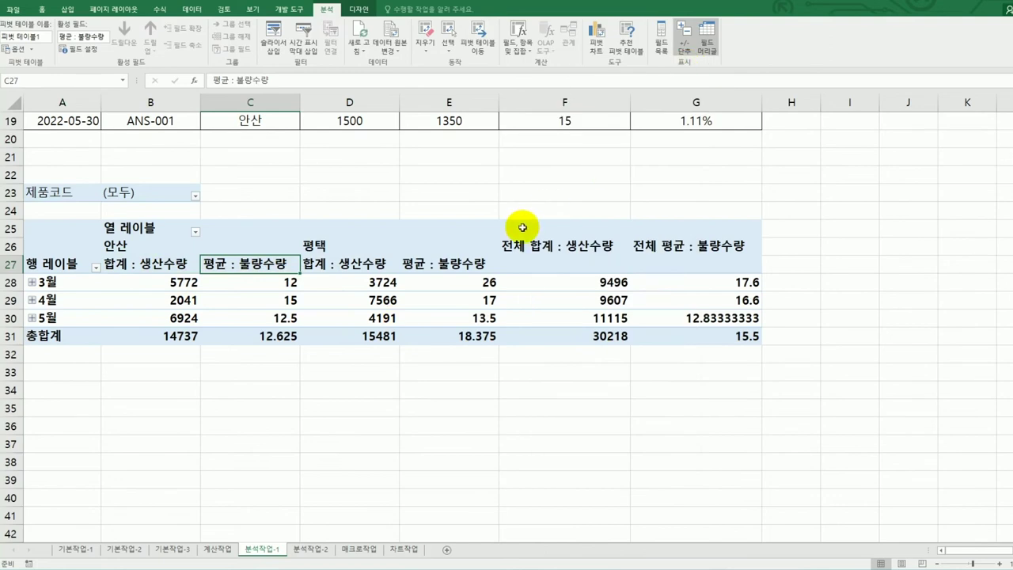
- Show grand totals for columns only in the pivot table
{"action": "left_click", "coordinate": [352, 11]}
{"action": "left_click", "coordinate": [38, 55]}
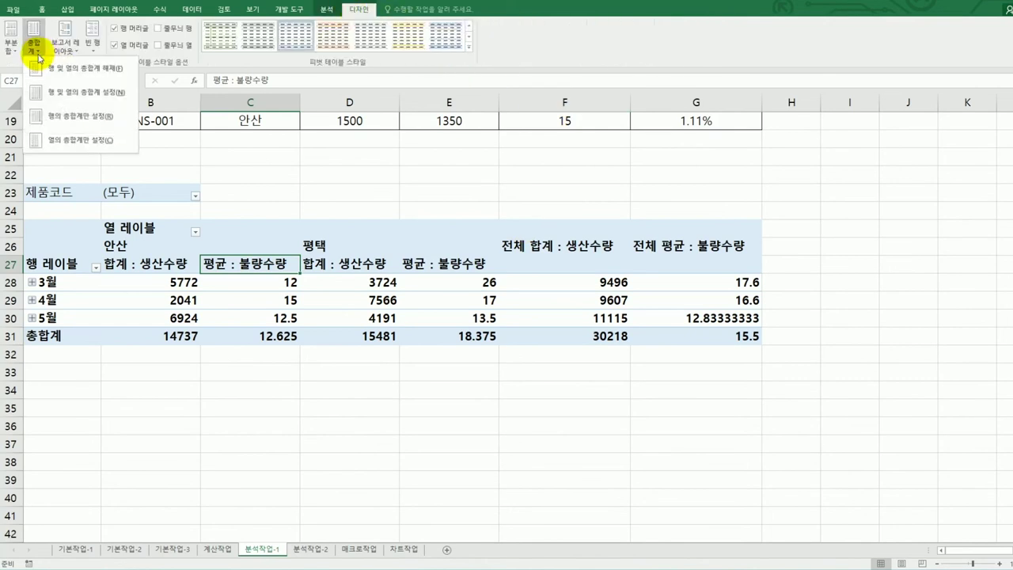
{"action": "left_click", "coordinate": [68, 145]}
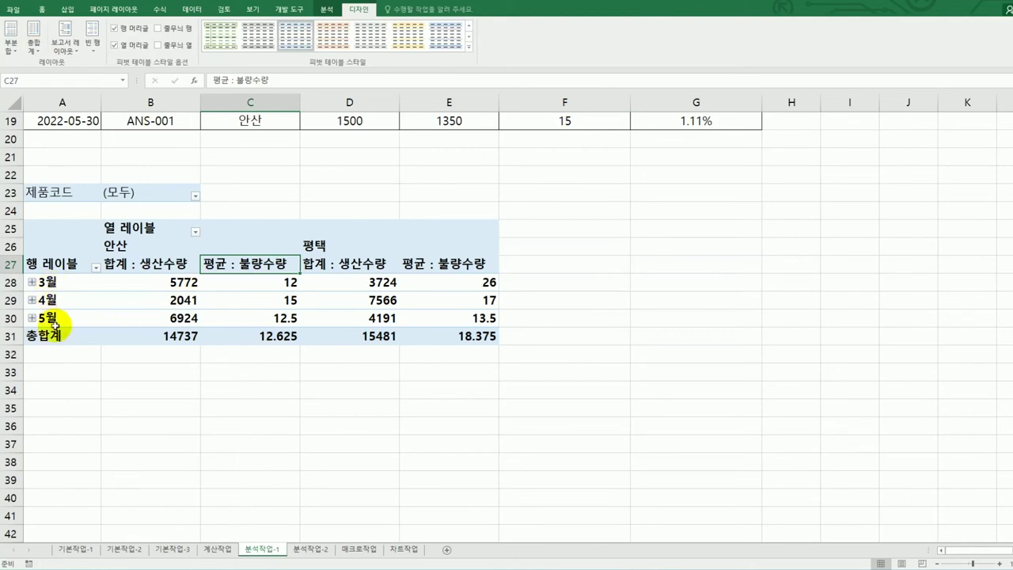
- Group the pivot table's 생산일자 row labels by month only, removing the day unit from the grouping
{"action": "left_click", "coordinate": [60, 282]}
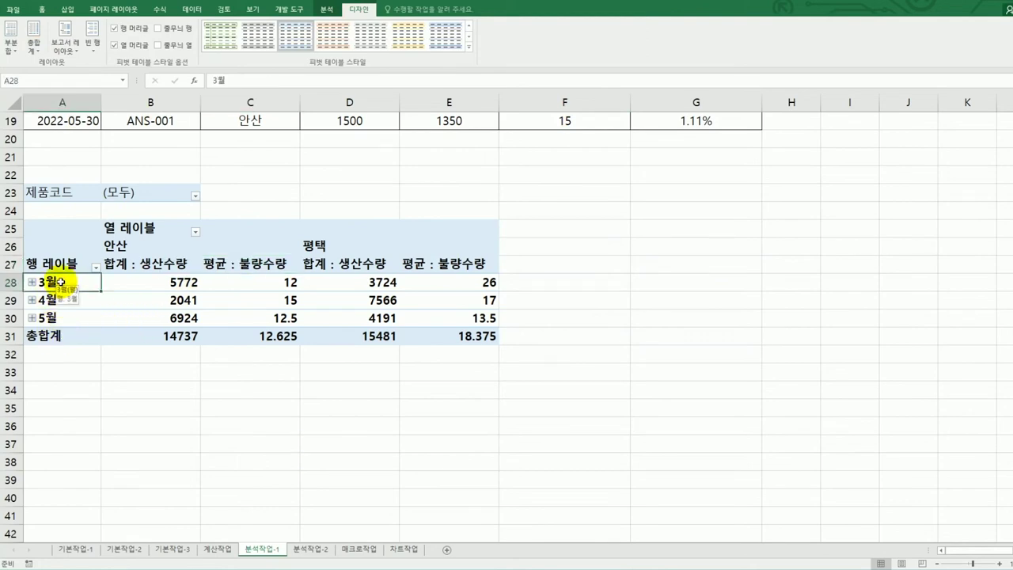
{"action": "right_click", "coordinate": [59, 281]}
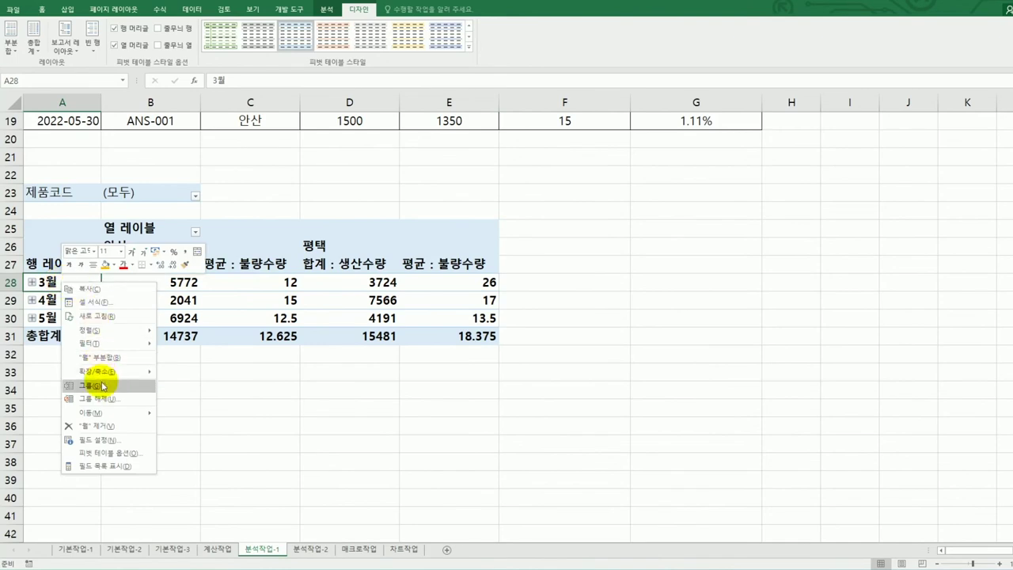
{"action": "left_click", "coordinate": [100, 382]}
{"action": "left_click_drag", "start_coordinate": [149, 287], "coordinate": [637, 207]}
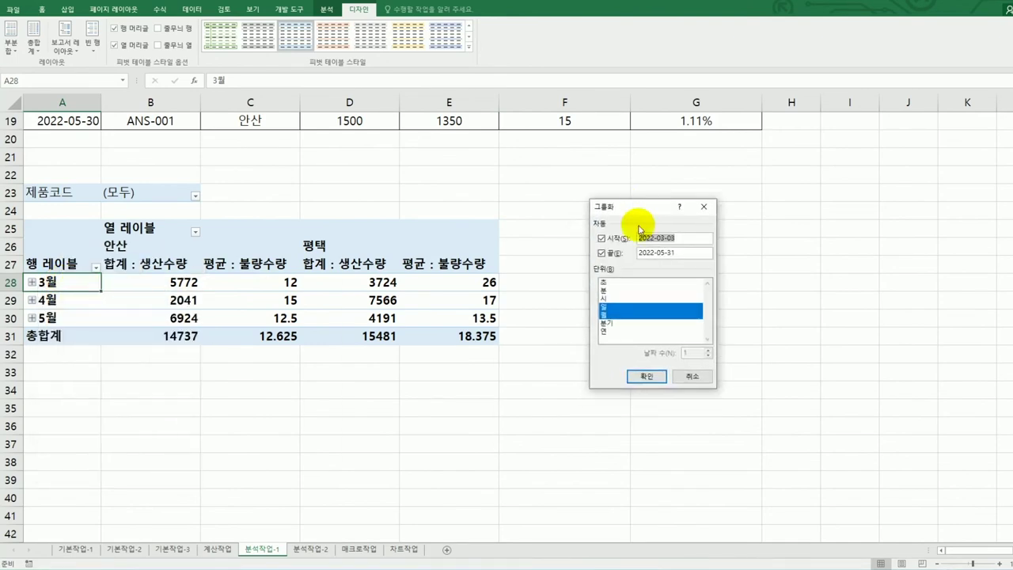
{"action": "left_click", "coordinate": [609, 307]}
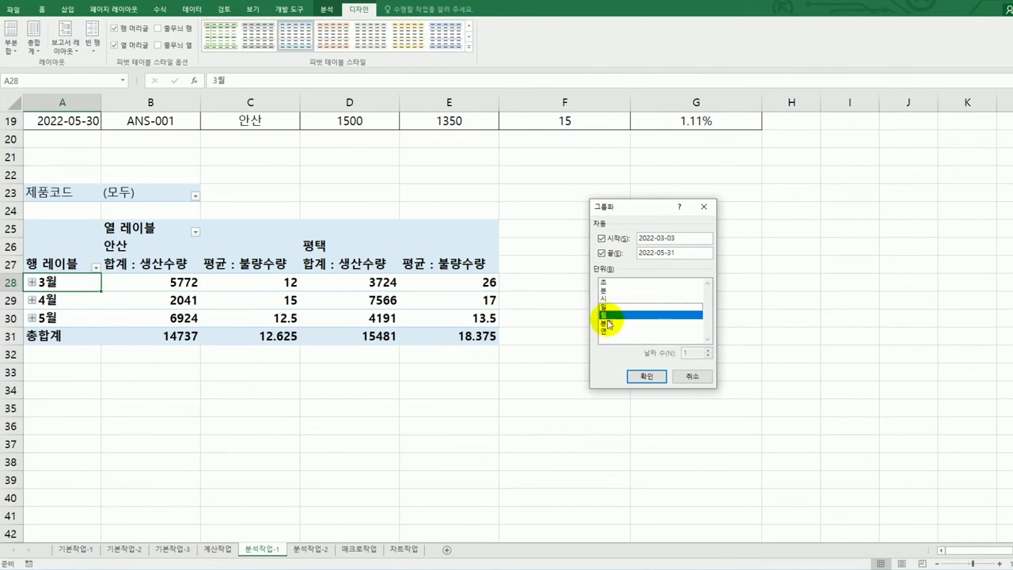
{"action": "left_click", "coordinate": [646, 376]}
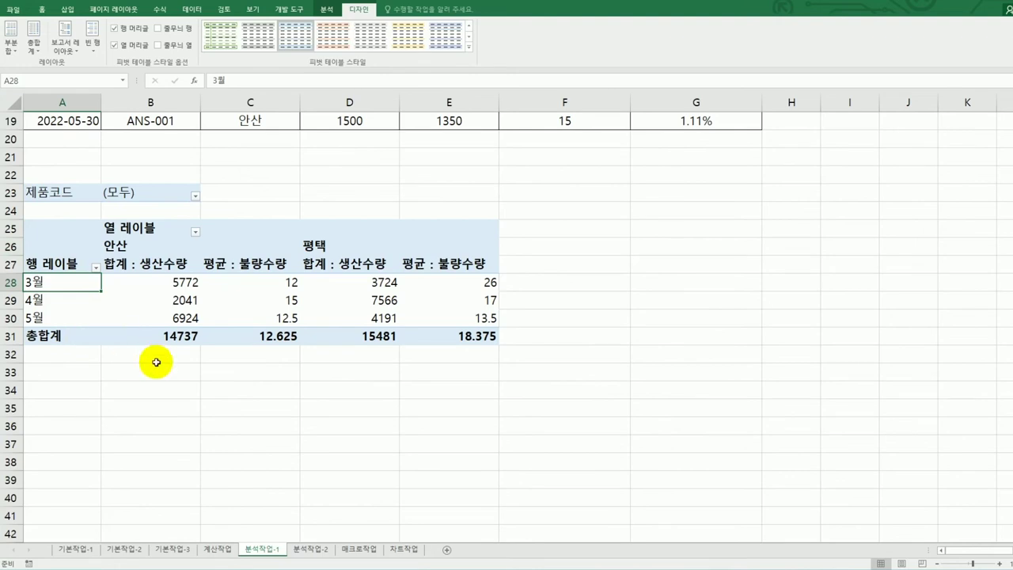
- Format the 합계 : 생산수량 value field as 숫자 with the 1000 separator and 0 decimal places
{"action": "left_click", "coordinate": [152, 268]}
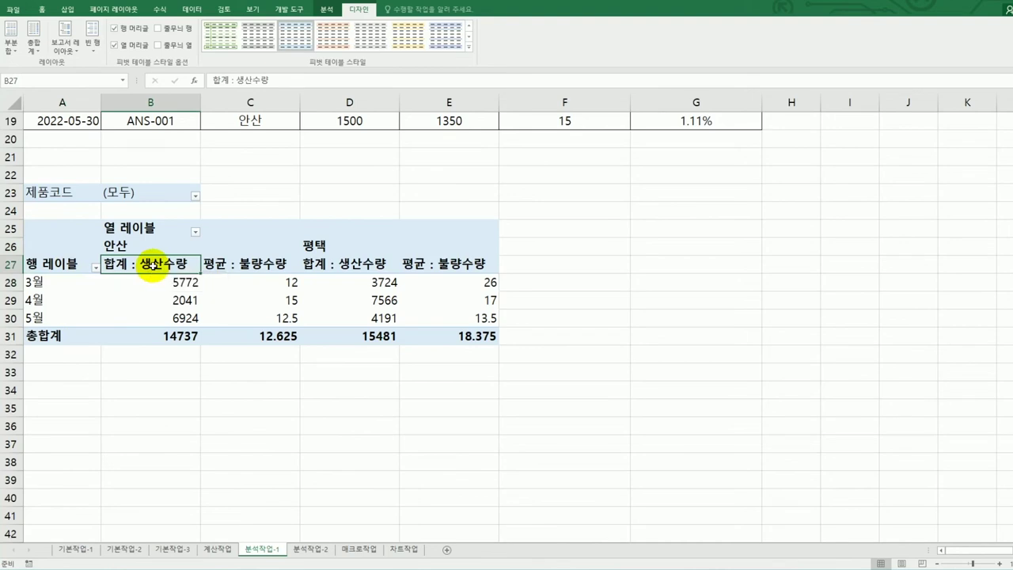
{"action": "right_click", "coordinate": [151, 268]}
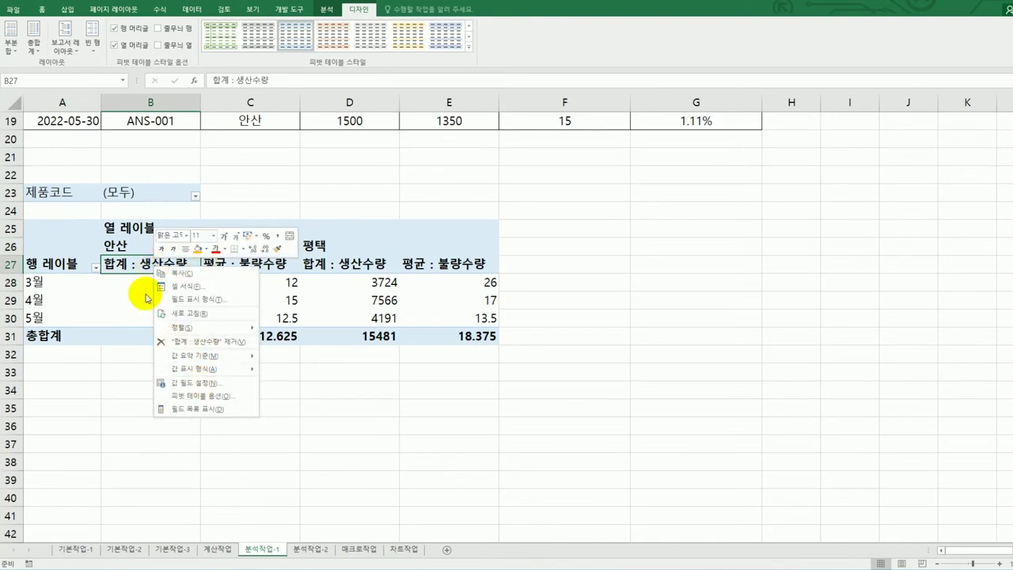
{"action": "key", "text": "n"}
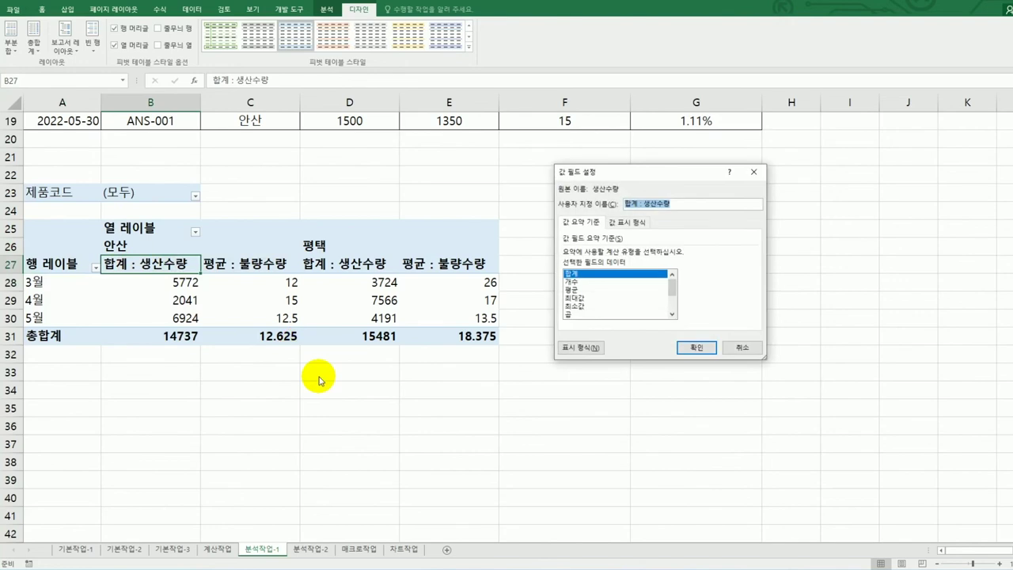
{"action": "left_click", "coordinate": [567, 348]}
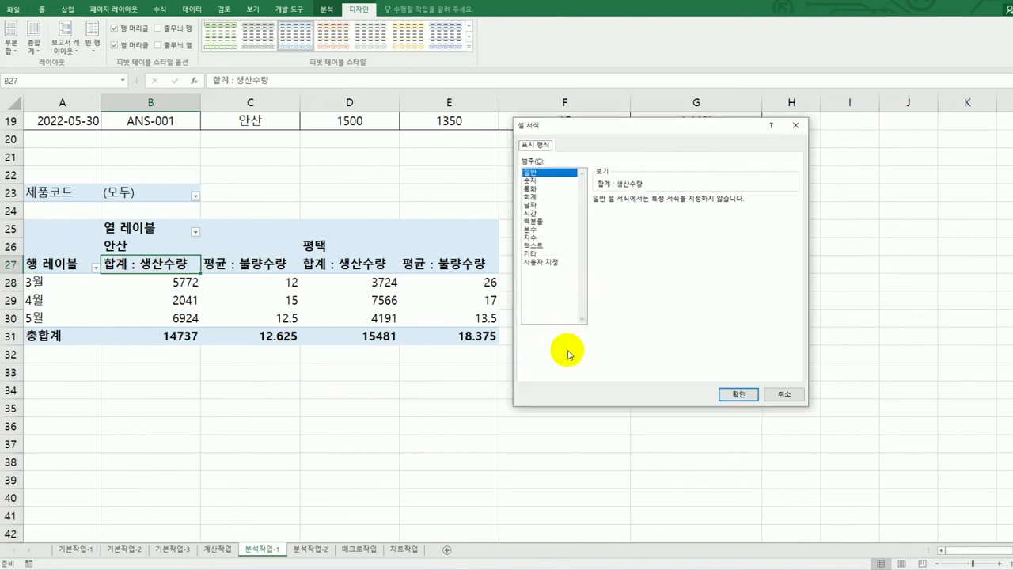
{"action": "left_click", "coordinate": [530, 180]}
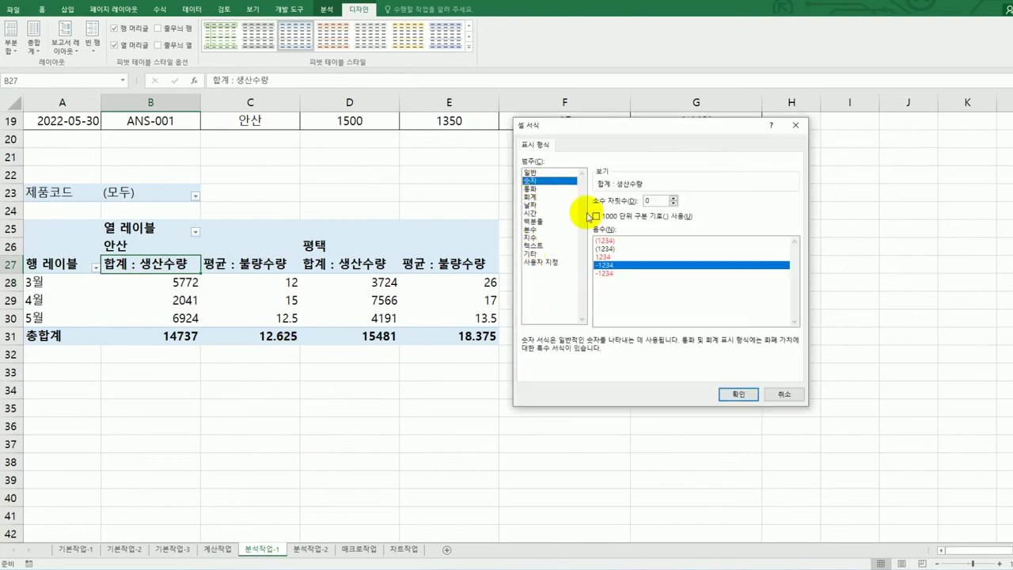
{"action": "left_click", "coordinate": [621, 218]}
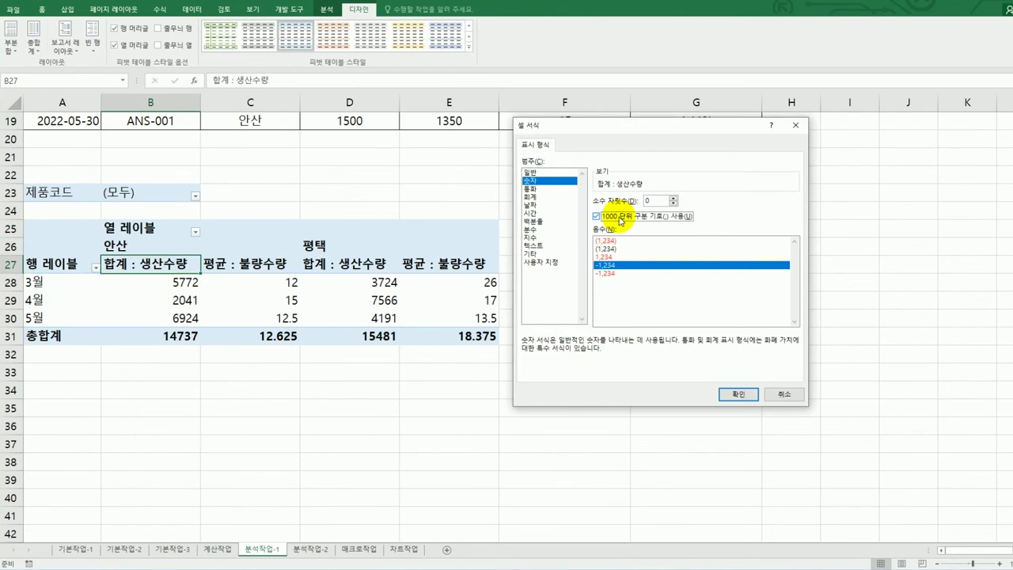
{"action": "left_click", "coordinate": [737, 393]}
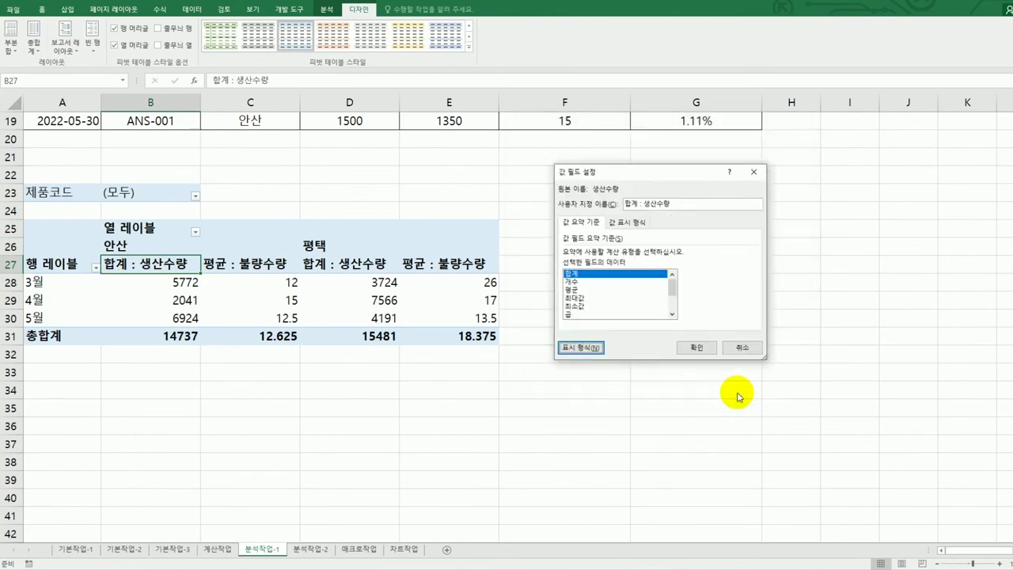
{"action": "left_click", "coordinate": [696, 348]}
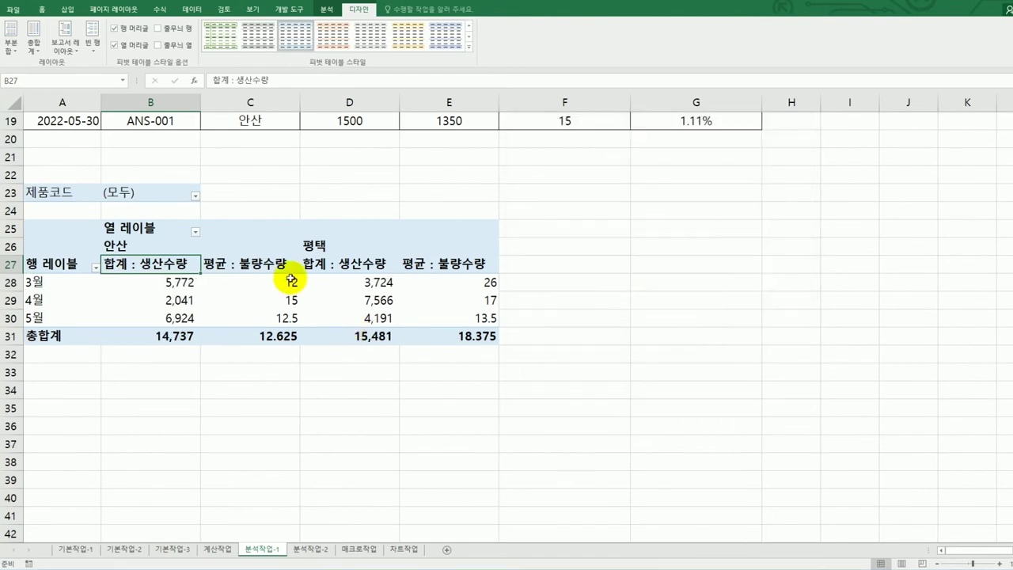
- Format the 평균 : 불량수량 value field as 숫자 with the 1000 separator and 0 decimal places
{"action": "left_click", "coordinate": [255, 267]}
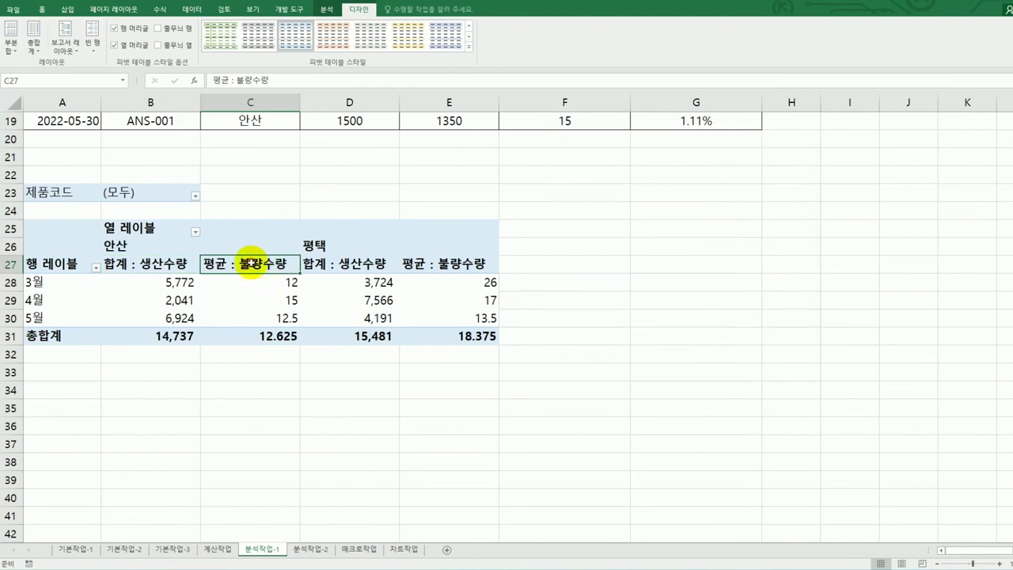
{"action": "double_click", "coordinate": [249, 265]}
{"action": "left_click", "coordinate": [579, 343]}
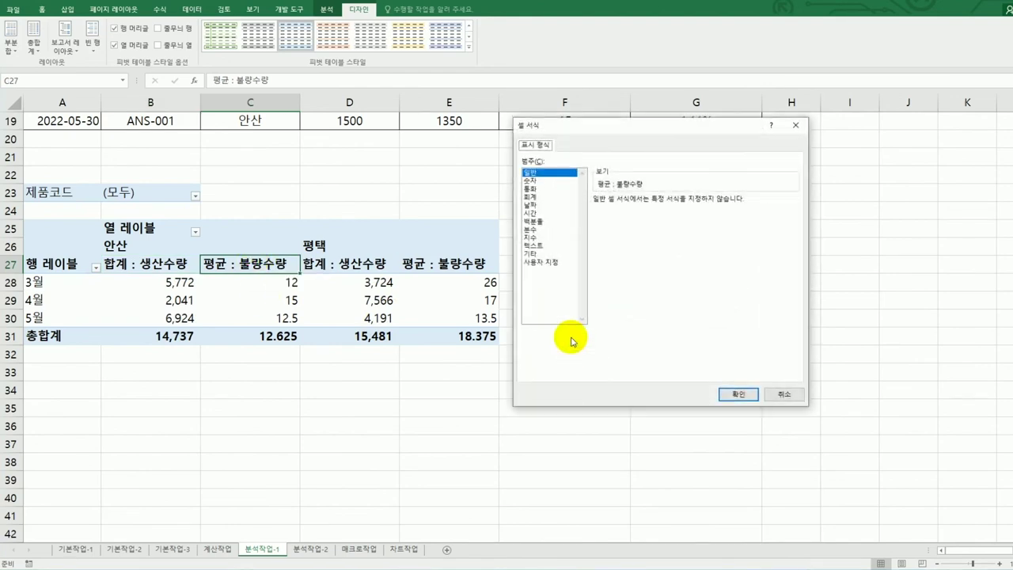
{"action": "left_click", "coordinate": [531, 180]}
{"action": "left_click", "coordinate": [640, 221]}
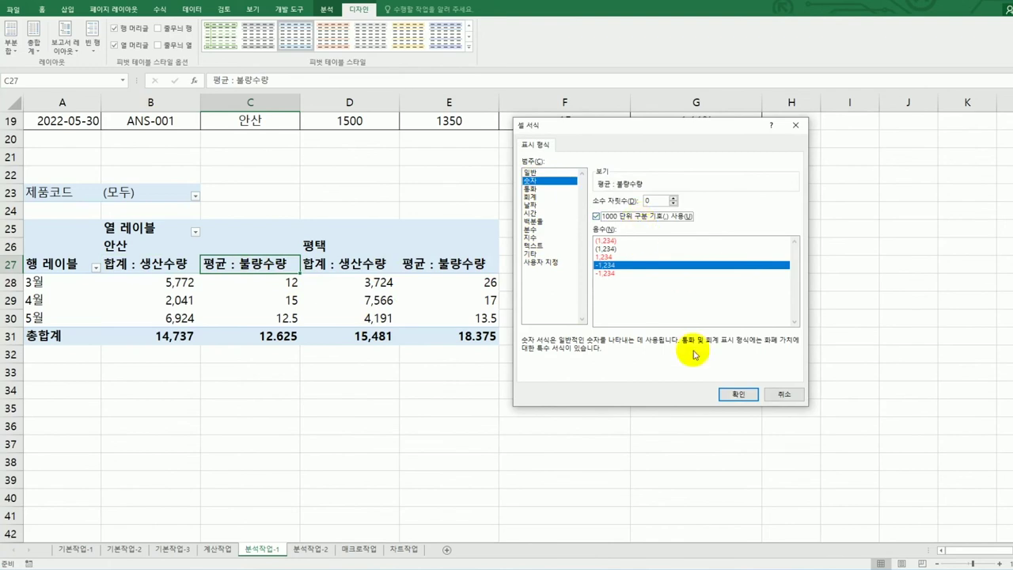
{"action": "left_click", "coordinate": [737, 393]}
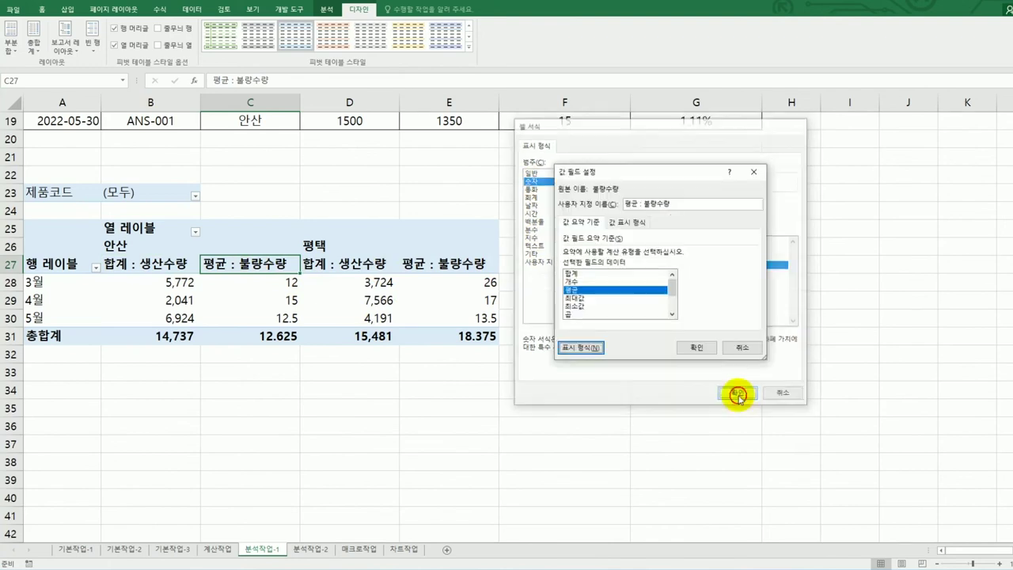
{"action": "left_click", "coordinate": [696, 348]}
{"action": "left_click", "coordinate": [690, 425]}
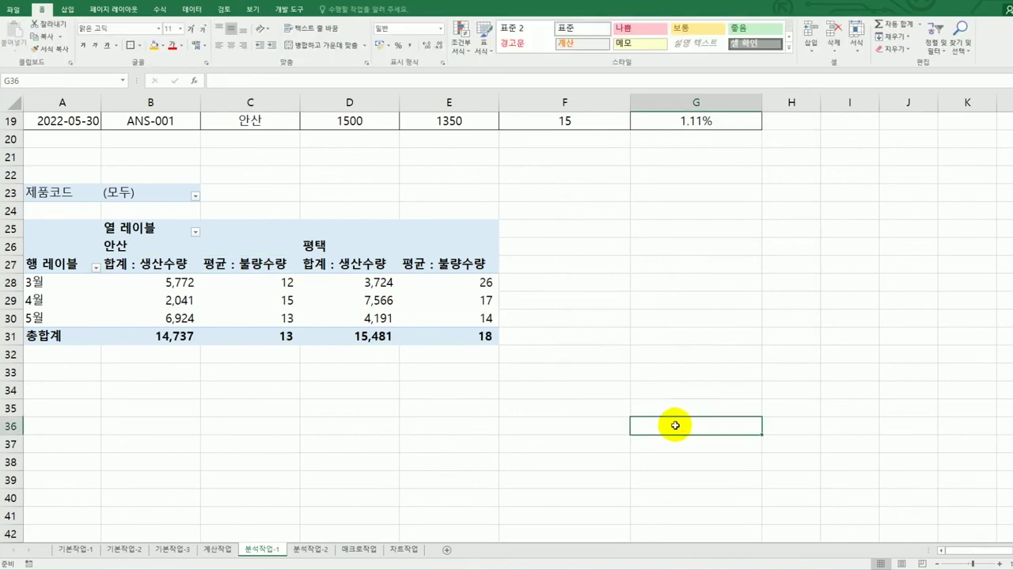
- Switch to the 분석작업-2 sheet and sort the 지점별 자동차 판매현황 table by 지점 in ascending order
{"action": "left_click", "coordinate": [312, 548]}
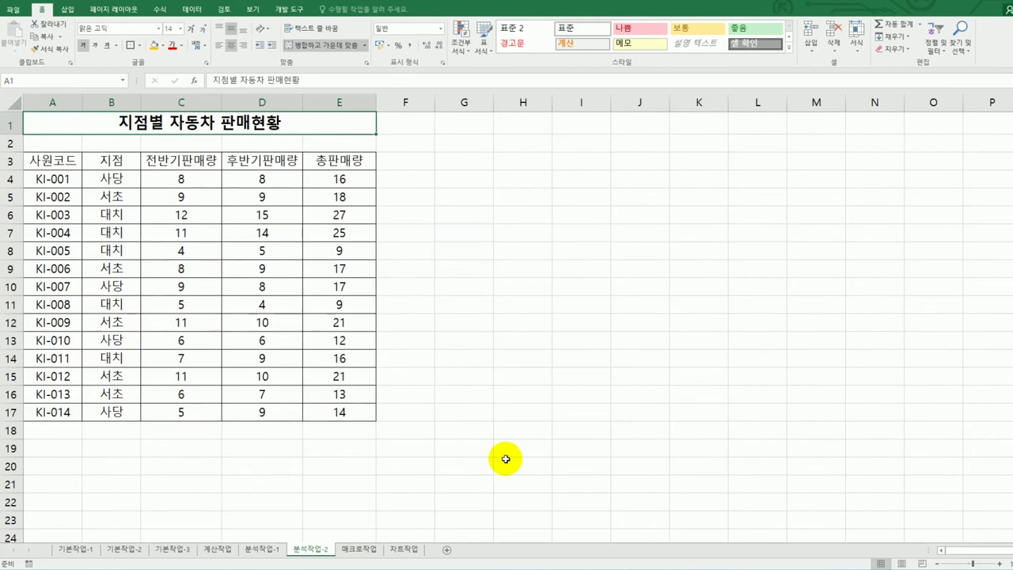
{"action": "left_click", "coordinate": [127, 196]}
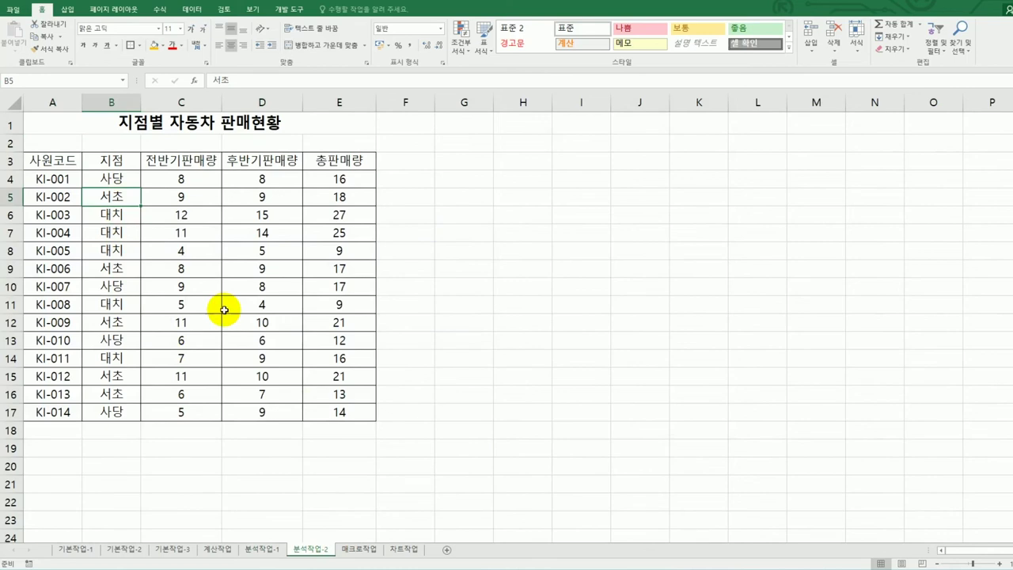
{"action": "left_click", "coordinate": [113, 178]}
{"action": "left_click", "coordinate": [111, 286]}
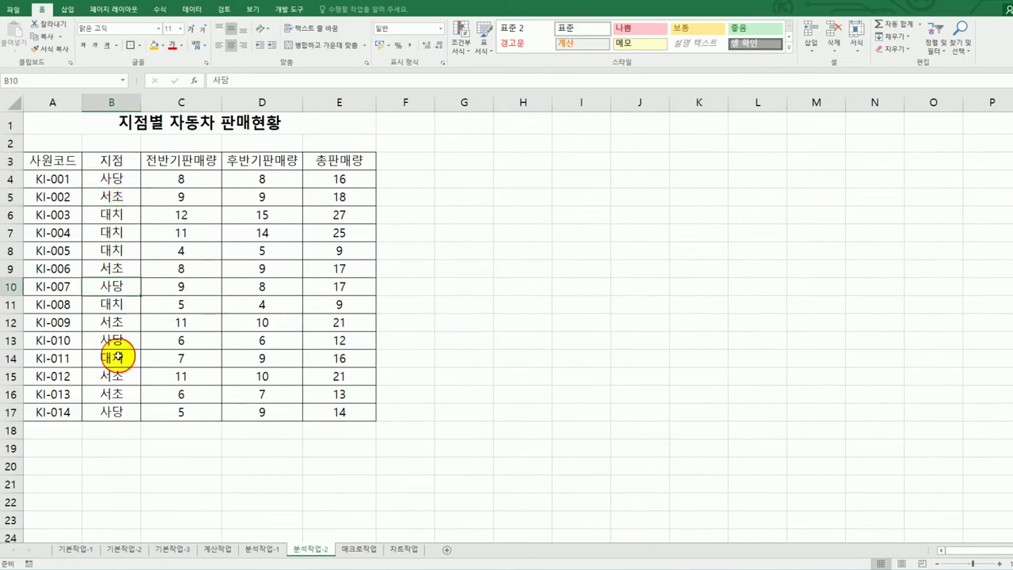
{"action": "left_click", "coordinate": [191, 9]}
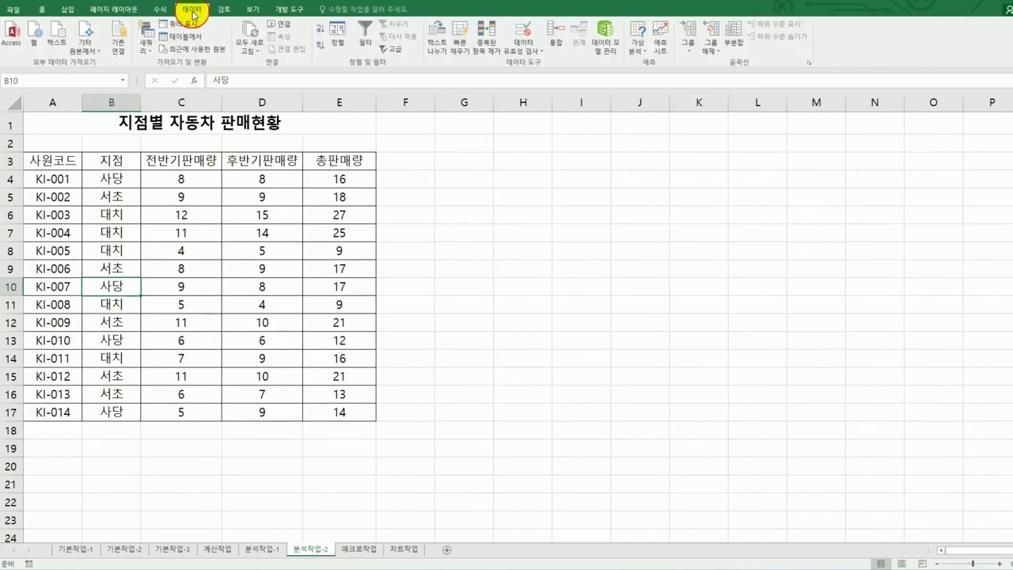
{"action": "left_click", "coordinate": [320, 30]}
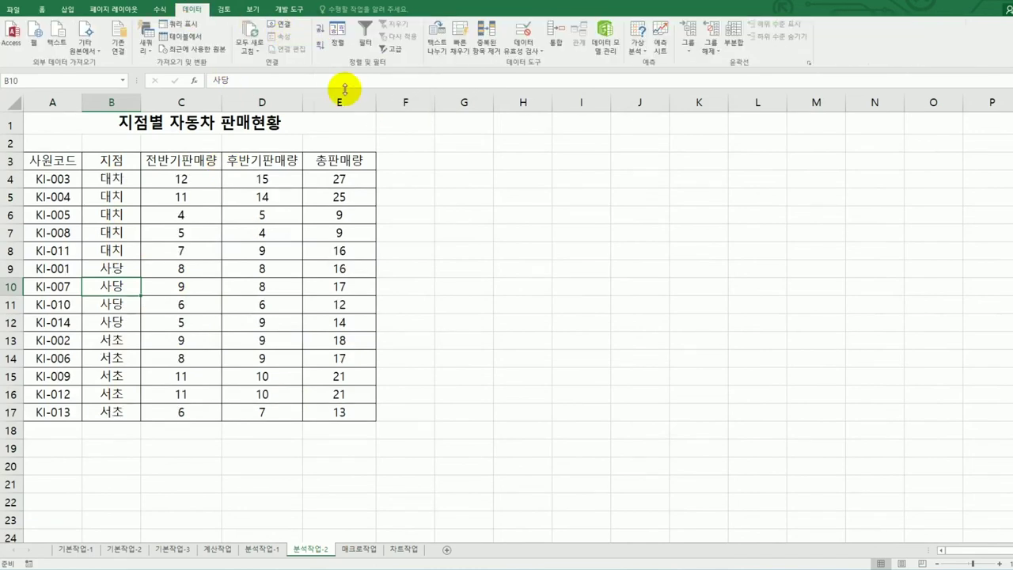
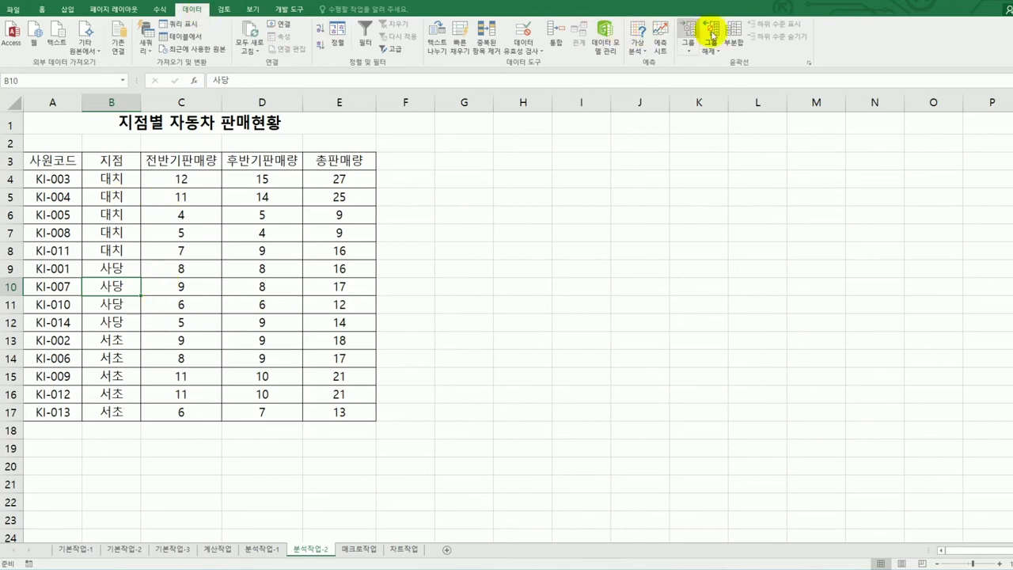
- Add a subtotal grouped by 지점 using 최대값 on 총판매량, and autofit column B to its labels
{"action": "left_click", "coordinate": [735, 45]}
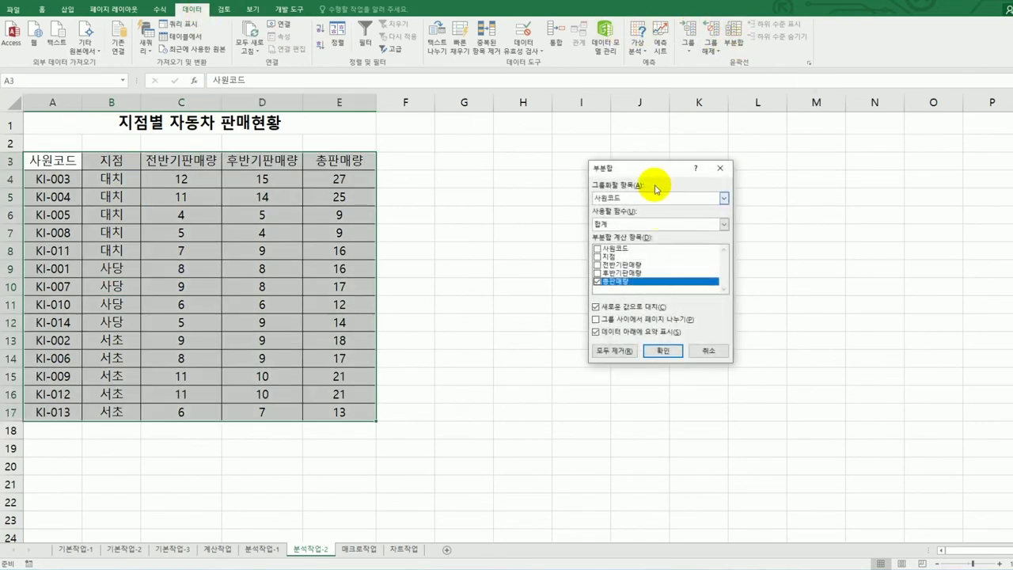
{"action": "left_click_drag", "start_coordinate": [652, 173], "coordinate": [612, 199]}
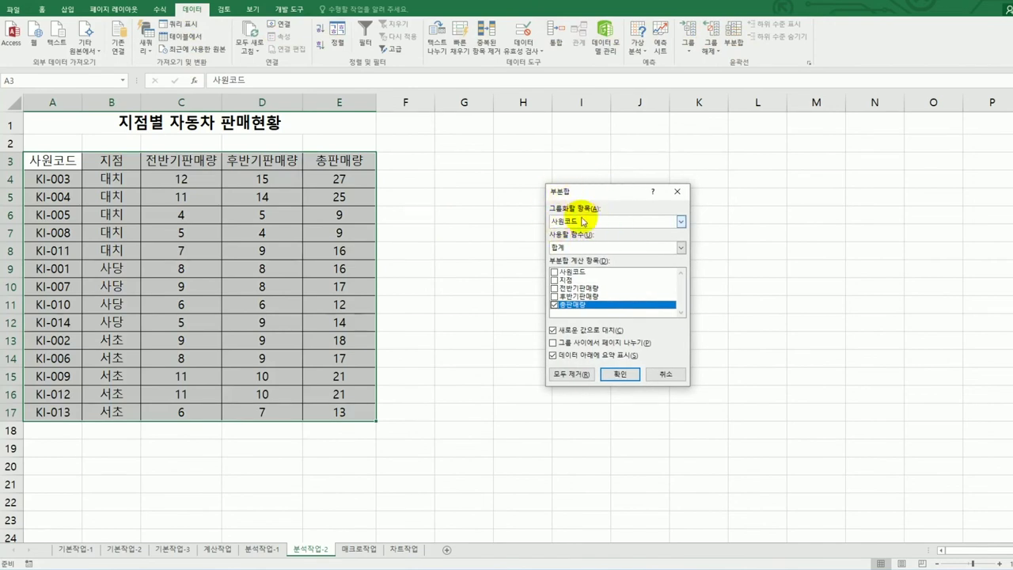
{"action": "left_click", "coordinate": [679, 222]}
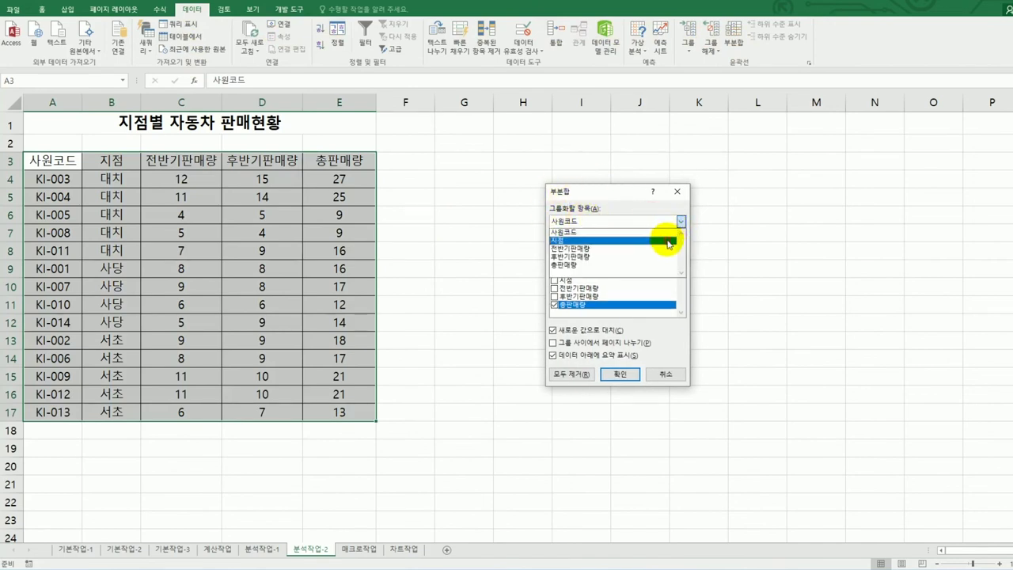
{"action": "left_click", "coordinate": [667, 235]}
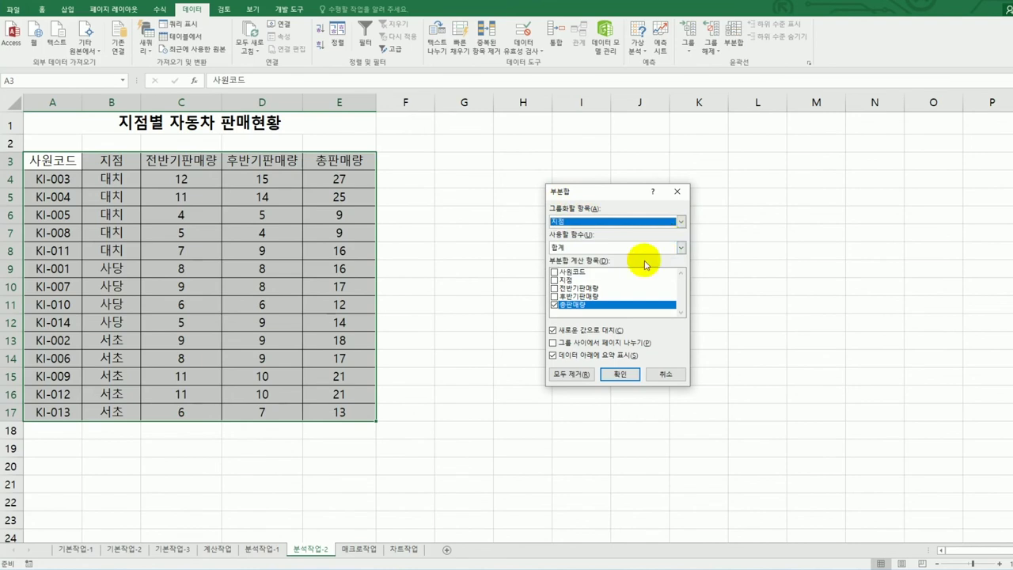
{"action": "left_click", "coordinate": [641, 246]}
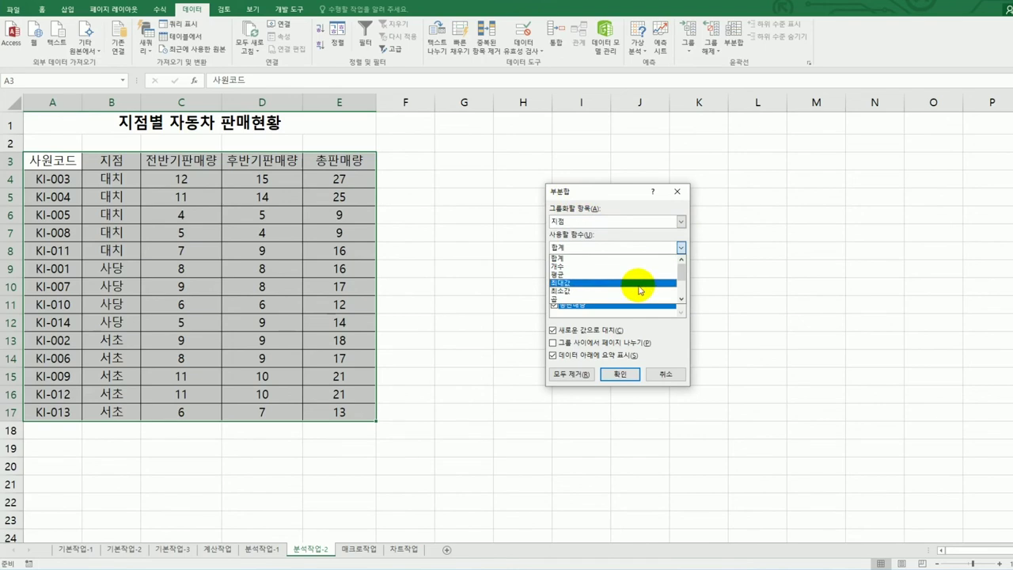
{"action": "left_click", "coordinate": [639, 283]}
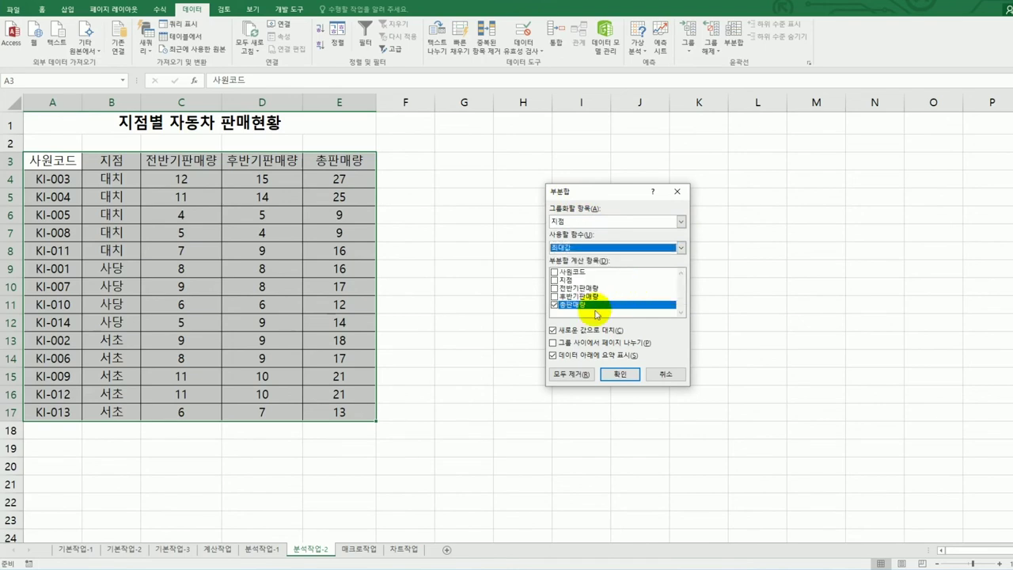
{"action": "left_click", "coordinate": [617, 375]}
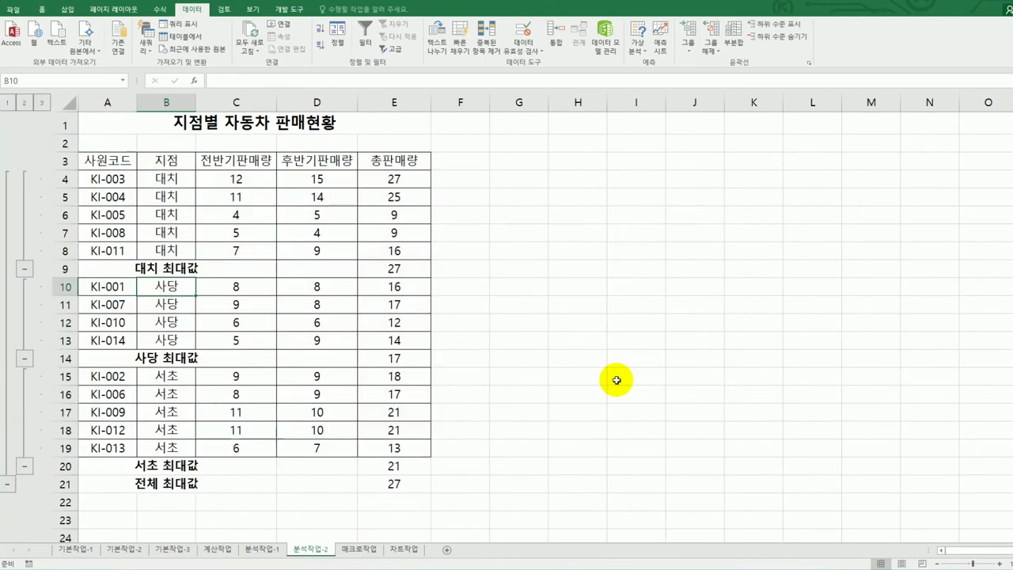
{"action": "double_click", "coordinate": [196, 102]}
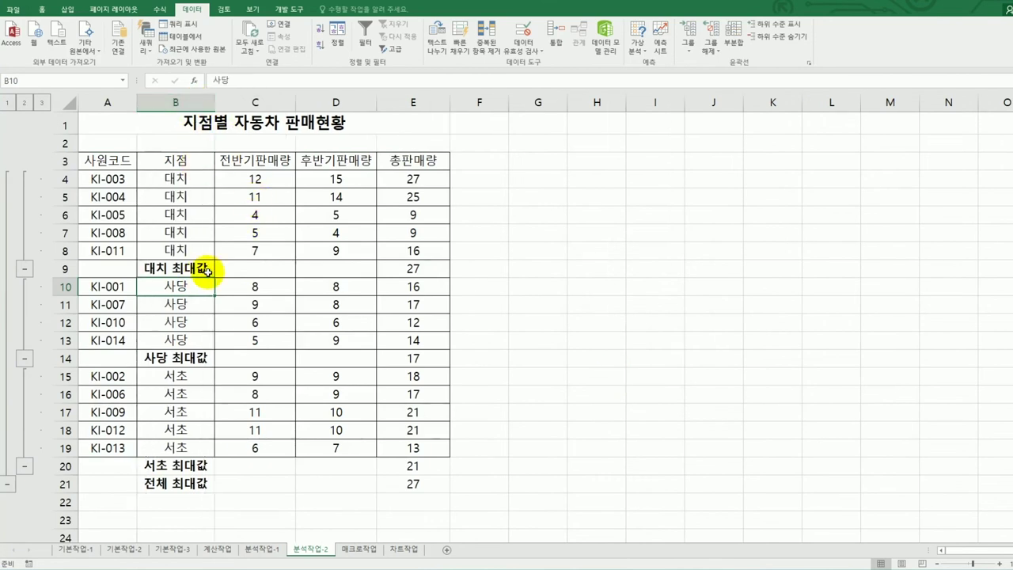
- Add a second subtotal by 지점 using 평균 on 전반기판매량 and 후반기판매량 only, without replacing the existing subtotal
{"action": "left_click", "coordinate": [733, 39]}
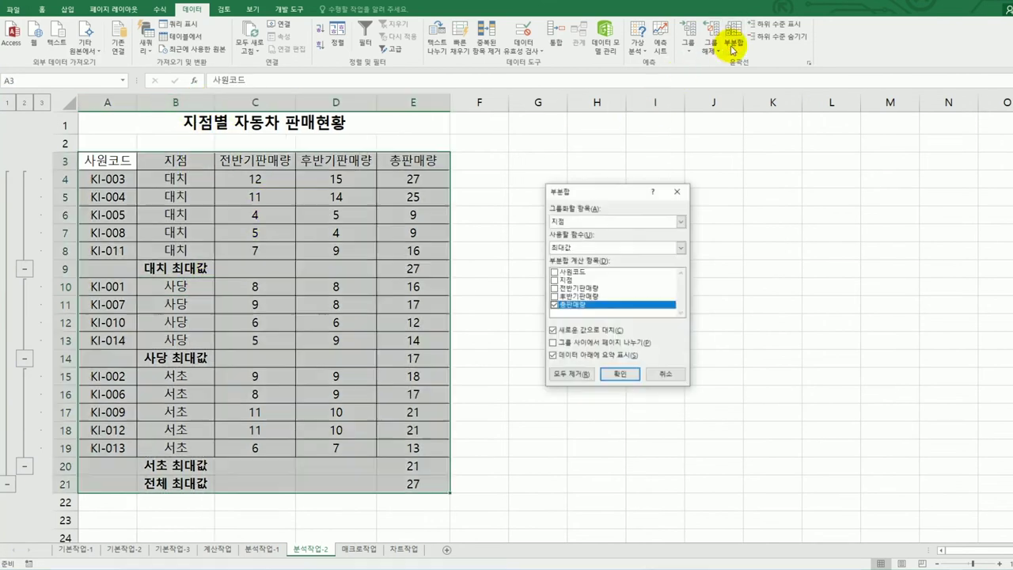
{"action": "left_click_drag", "start_coordinate": [614, 185], "coordinate": [631, 174]}
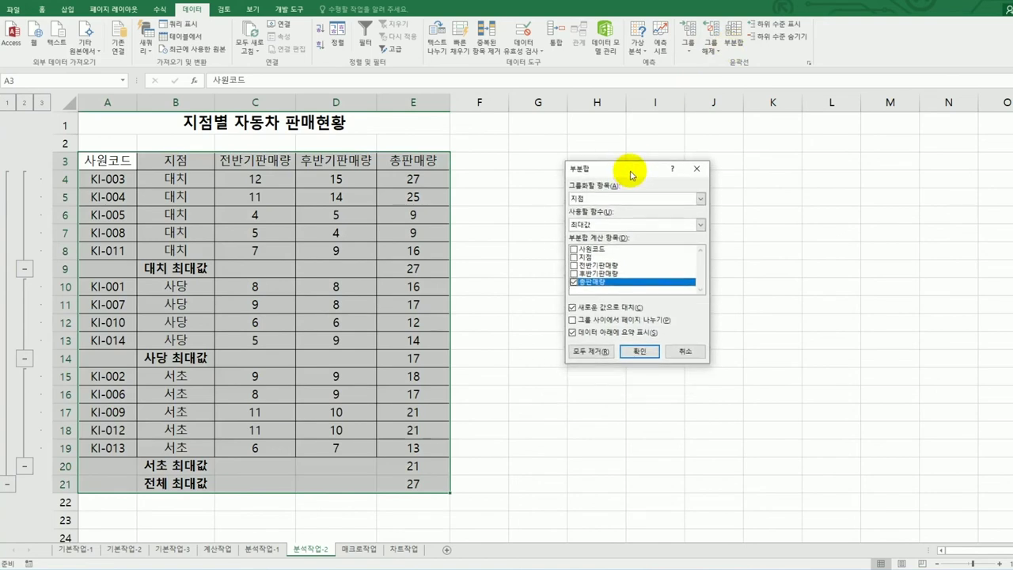
{"action": "left_click", "coordinate": [616, 308]}
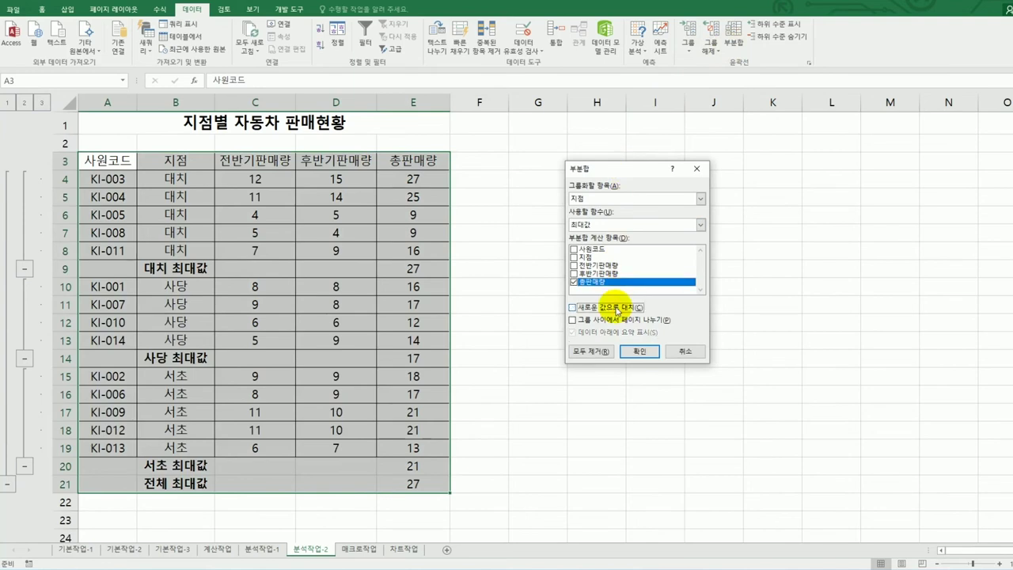
{"action": "left_click", "coordinate": [629, 224]}
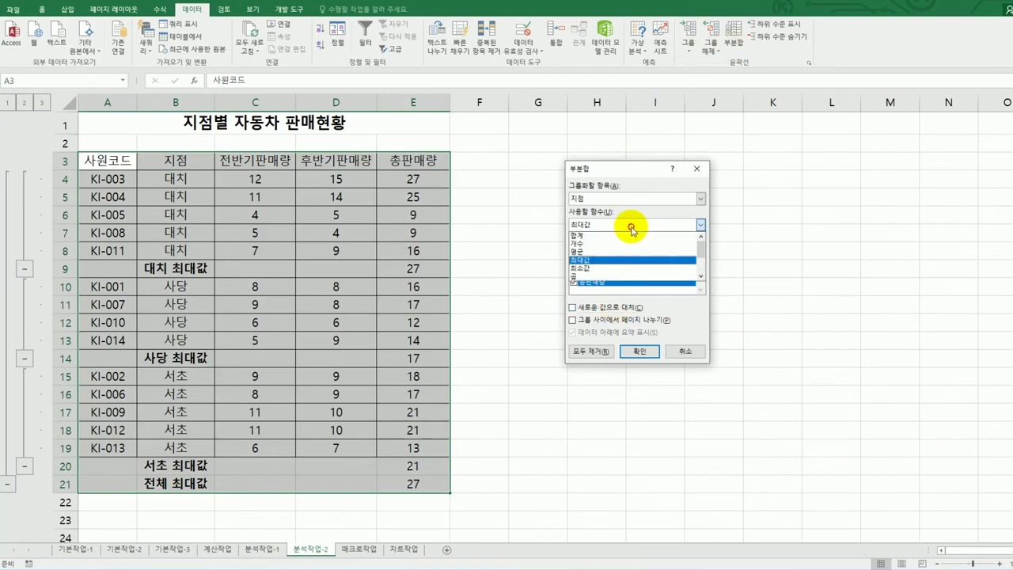
{"action": "left_click", "coordinate": [630, 253]}
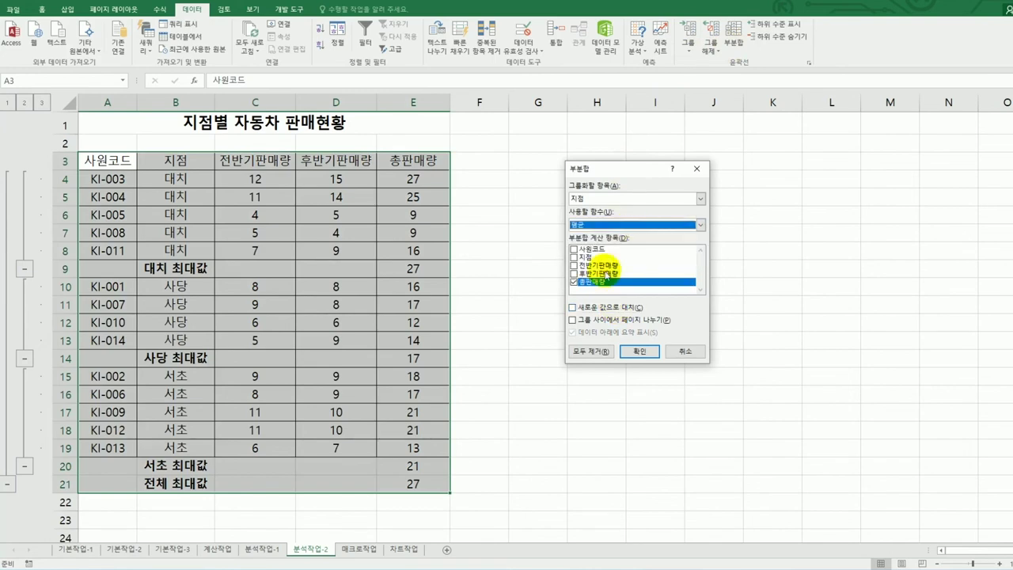
{"action": "left_click", "coordinate": [575, 283]}
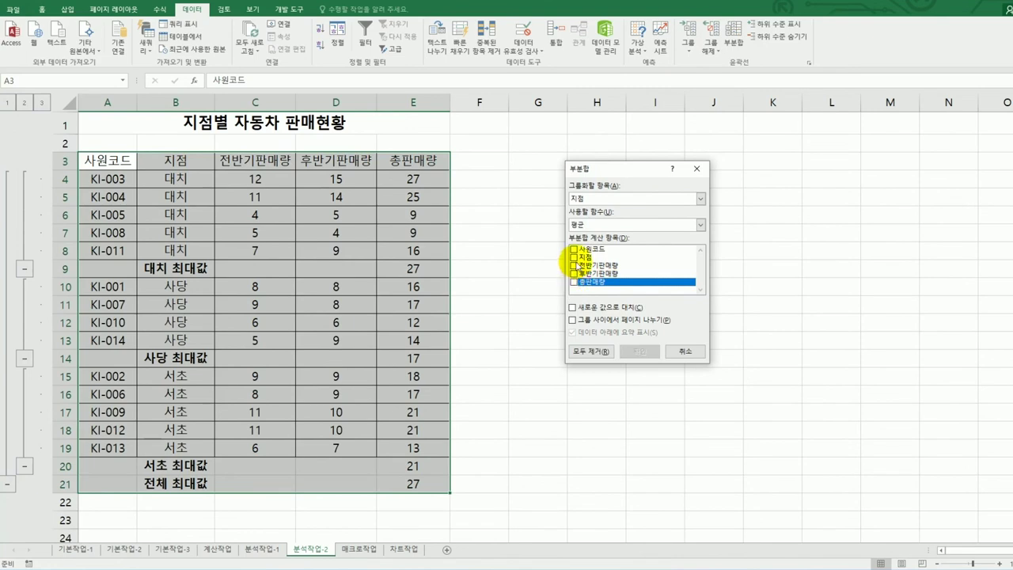
{"action": "left_click", "coordinate": [574, 265]}
{"action": "left_click", "coordinate": [575, 274]}
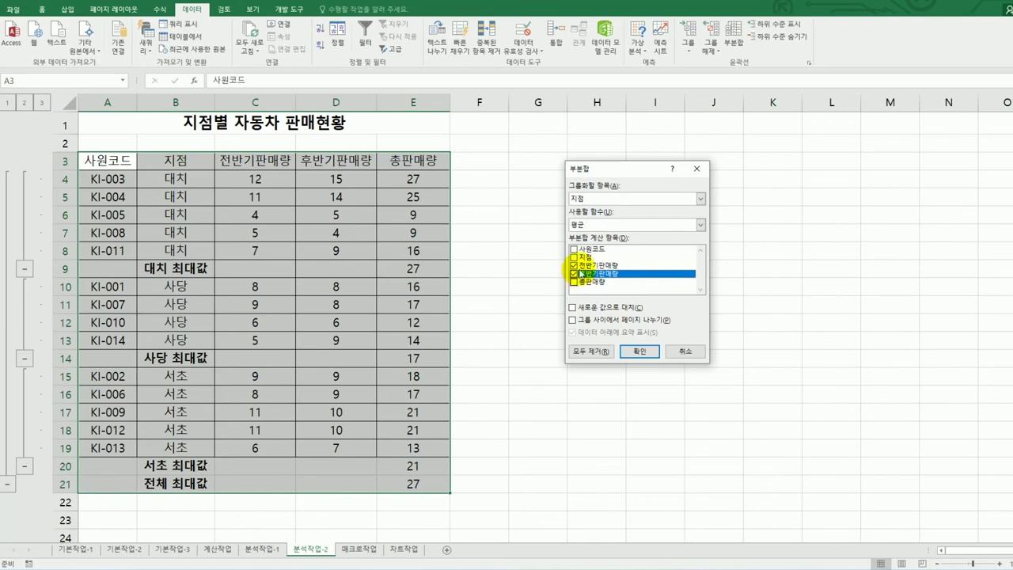
{"action": "left_click", "coordinate": [639, 352]}
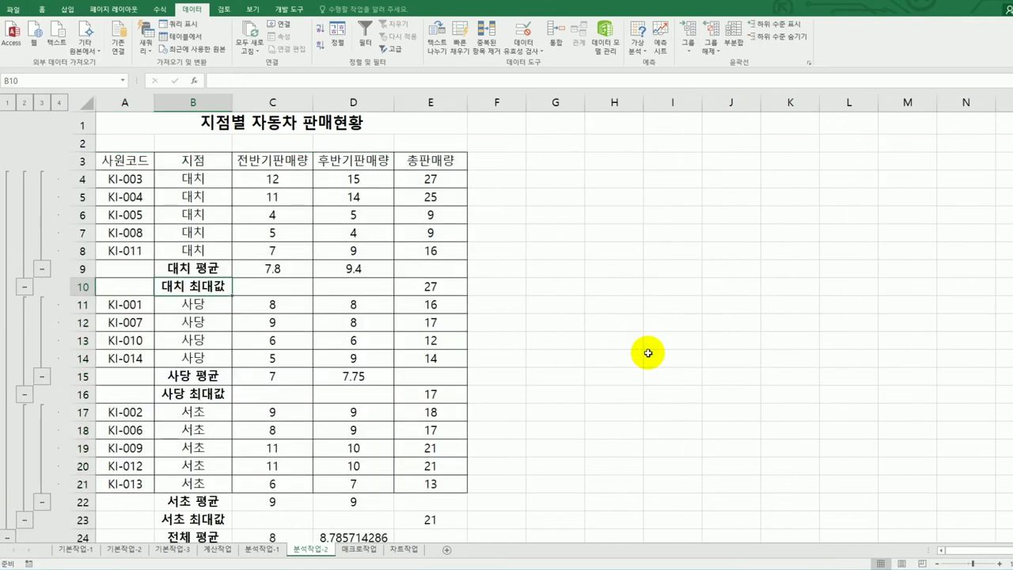
- Examine the nested 평균 and 최대값 subtotal rows for each branch and the grand totals of the sales table
{"action": "left_click", "coordinate": [637, 354]}
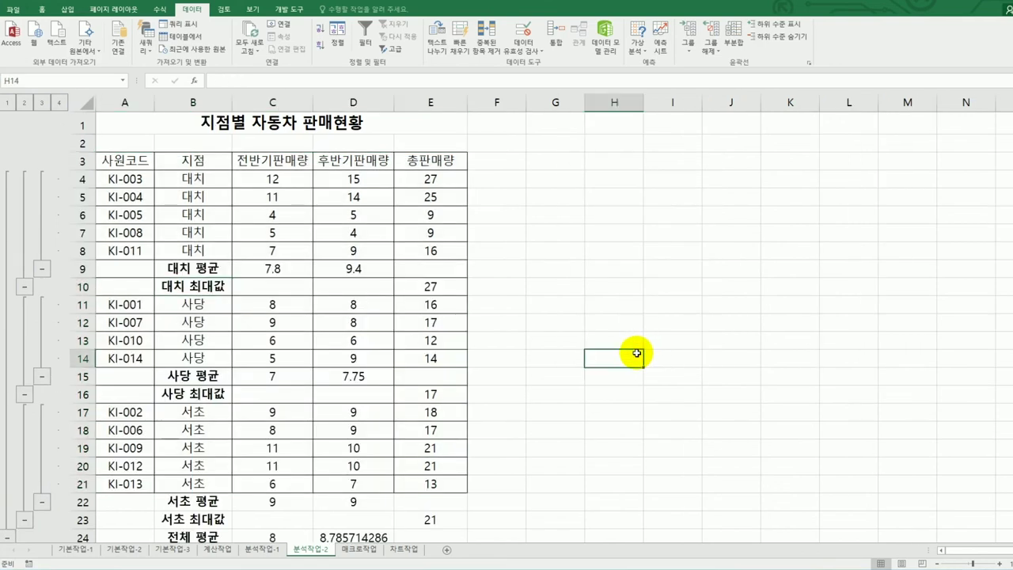
{"action": "scroll", "coordinate": [637, 354], "scroll_direction": "down", "scroll_amount": 2}
{"action": "scroll", "coordinate": [637, 354], "scroll_direction": "up", "scroll_amount": 1}
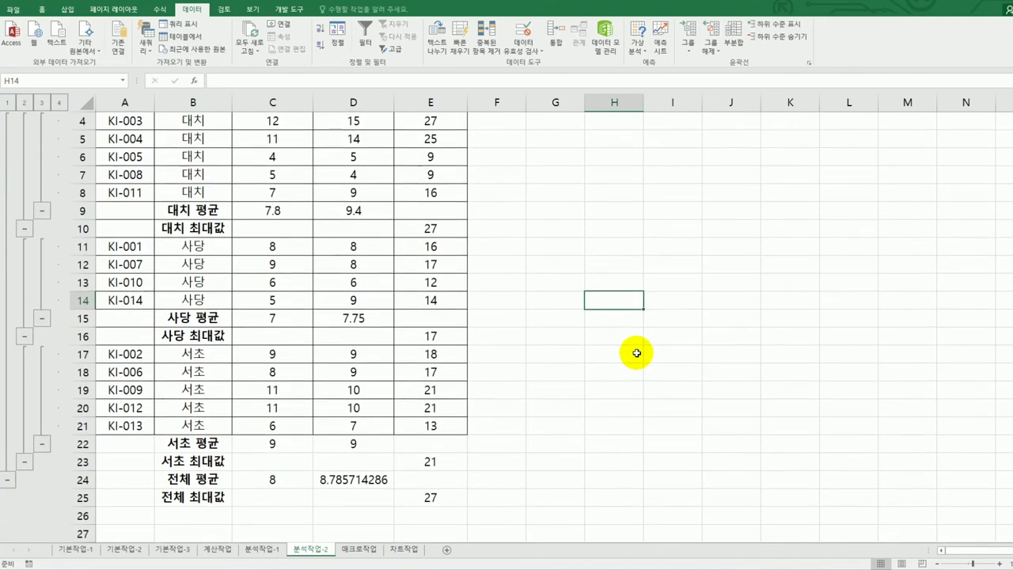
{"action": "scroll", "coordinate": [636, 354], "scroll_direction": "up", "scroll_amount": 1}
{"action": "left_click", "coordinate": [319, 200]}
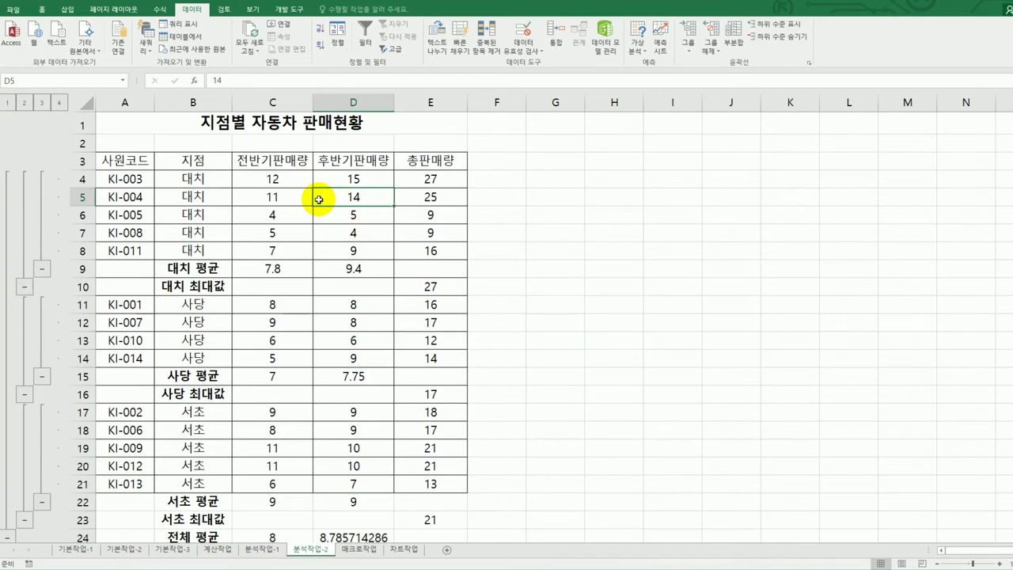
{"action": "scroll", "coordinate": [318, 200], "scroll_direction": "down", "scroll_amount": 3}
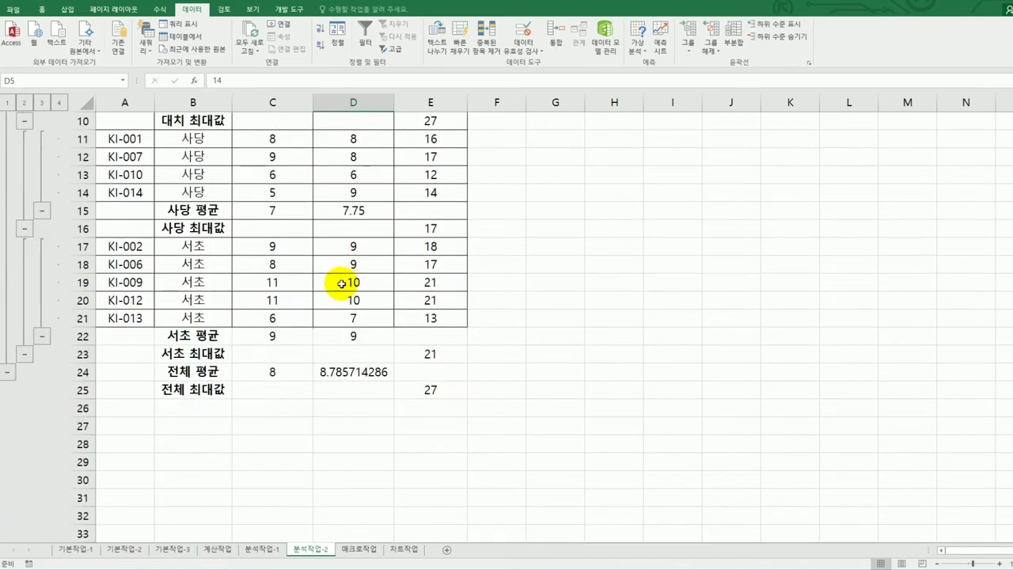
{"action": "scroll", "coordinate": [338, 282], "scroll_direction": "up", "scroll_amount": 2}
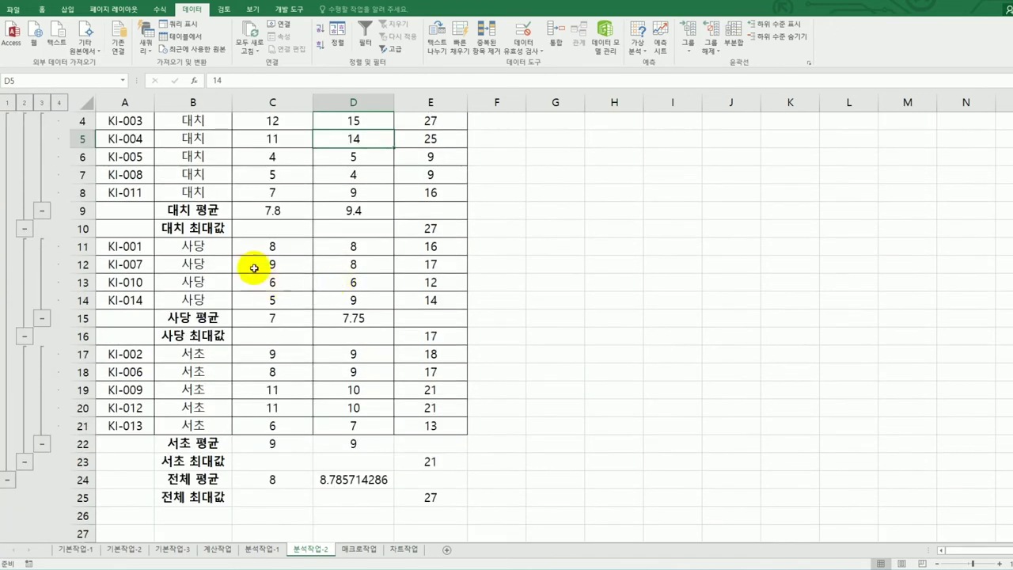
{"action": "scroll", "coordinate": [271, 283], "scroll_direction": "up", "scroll_amount": 1}
- Format the range A3:E25 as a table with headers, using the sixth style in the first row of the 밝게 group
{"action": "left_click_drag", "start_coordinate": [136, 159], "coordinate": [418, 515]}
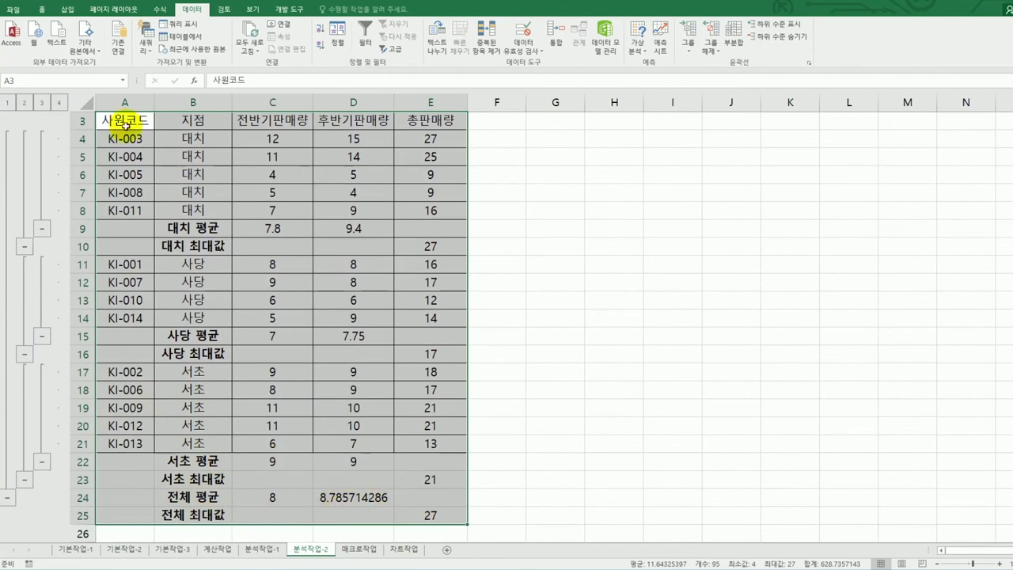
{"action": "left_click", "coordinate": [42, 10]}
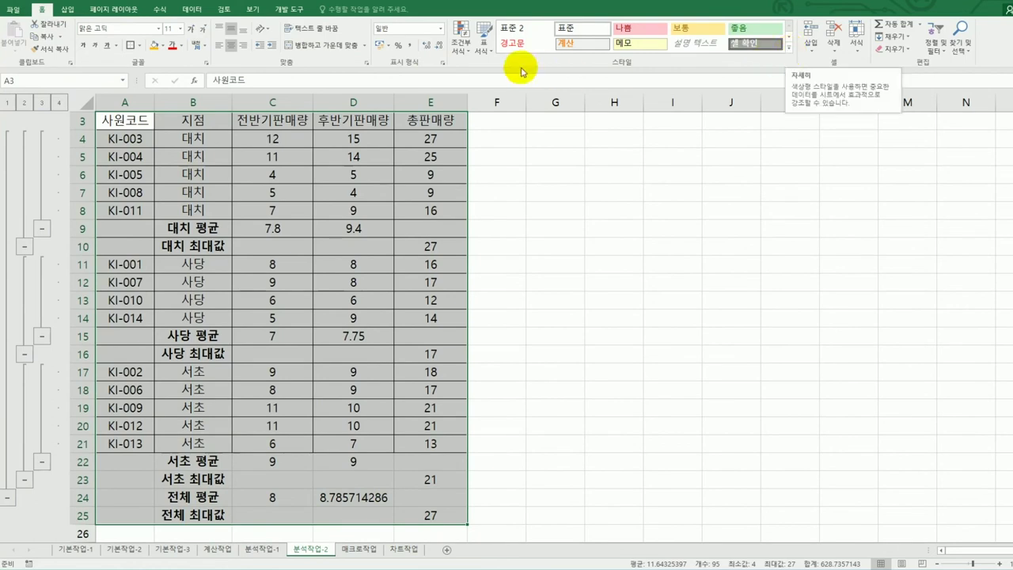
{"action": "left_click", "coordinate": [485, 49]}
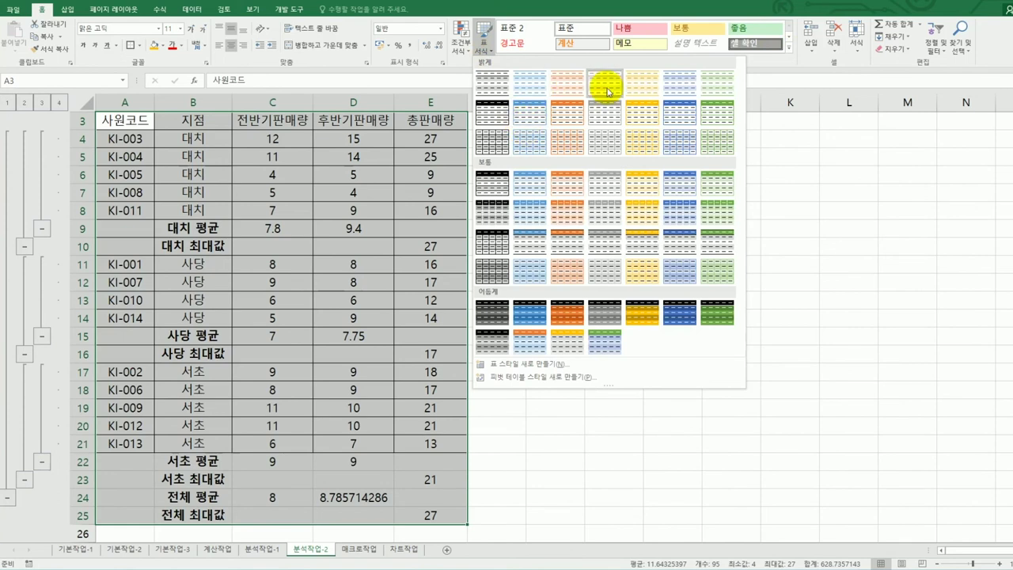
{"action": "left_click", "coordinate": [679, 91]}
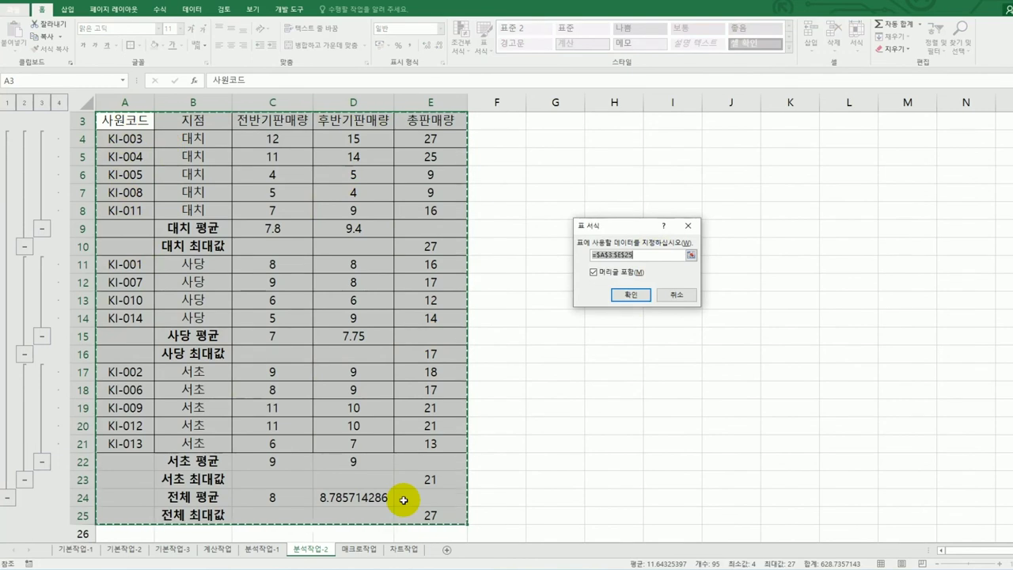
{"action": "left_click", "coordinate": [633, 295]}
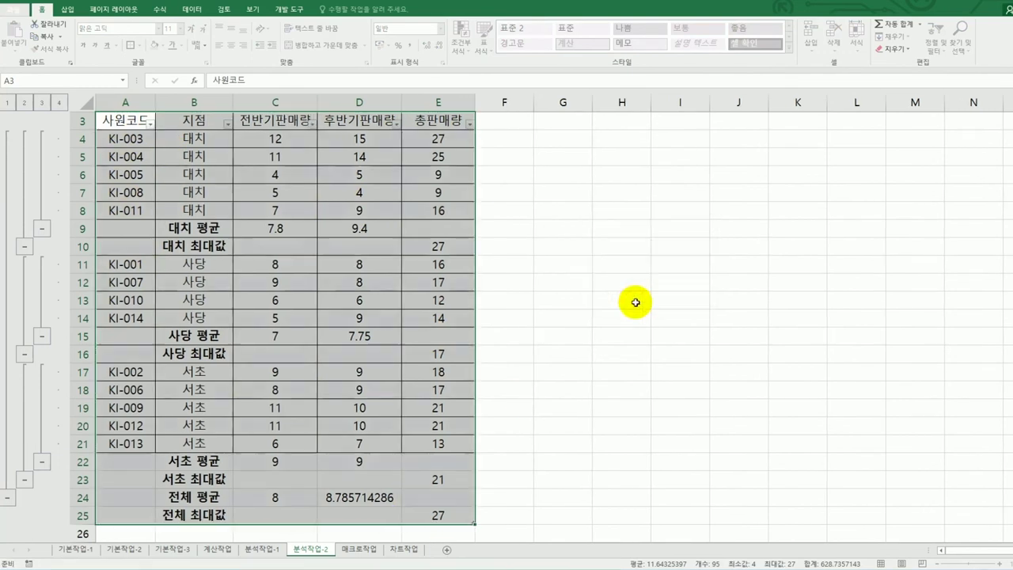
{"action": "left_click", "coordinate": [639, 348]}
{"action": "scroll", "coordinate": [603, 366], "scroll_direction": "up", "scroll_amount": 1}
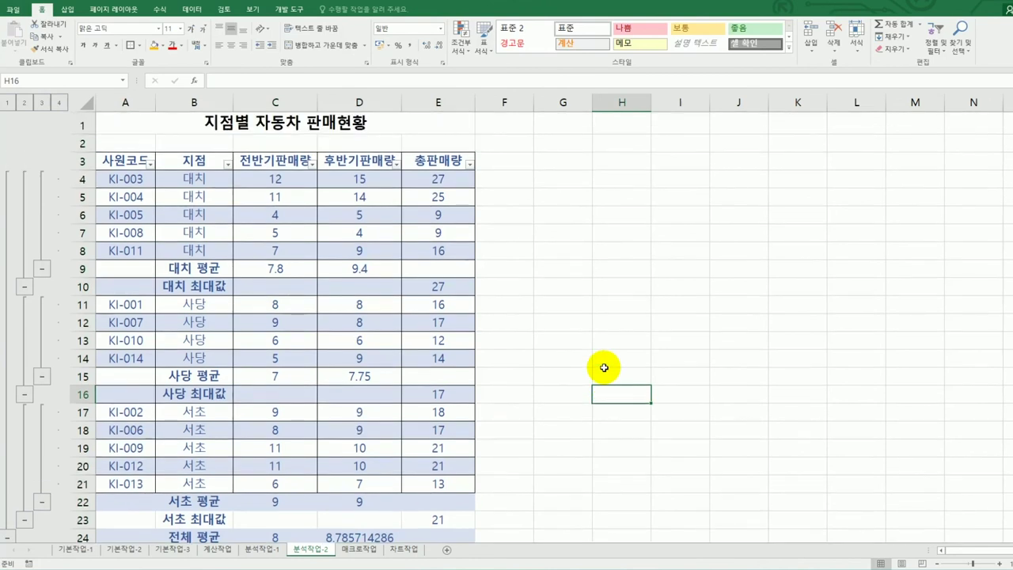
{"action": "left_click", "coordinate": [215, 269]}
{"action": "left_click", "coordinate": [209, 287]}
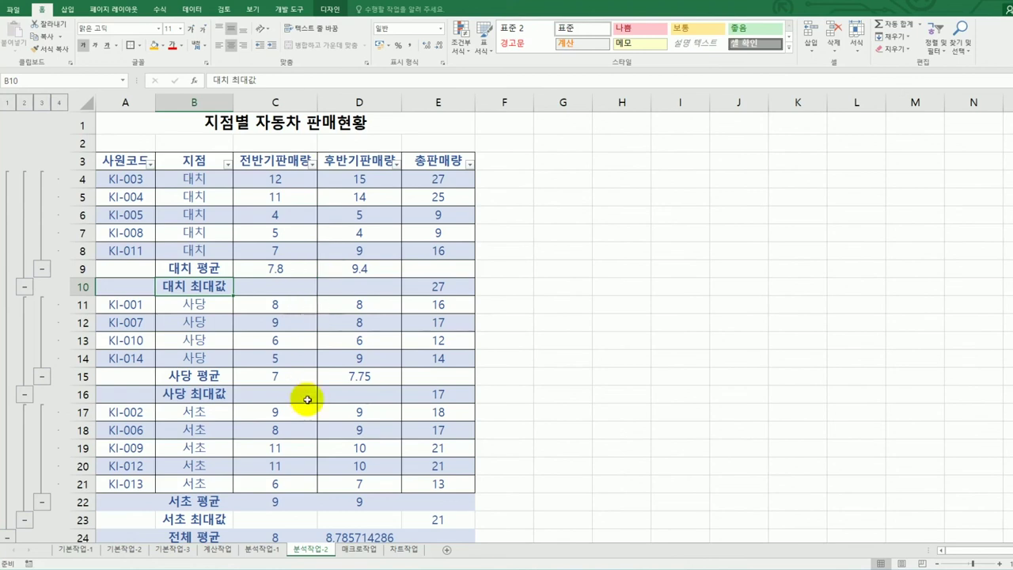
{"action": "left_click", "coordinate": [274, 551]}
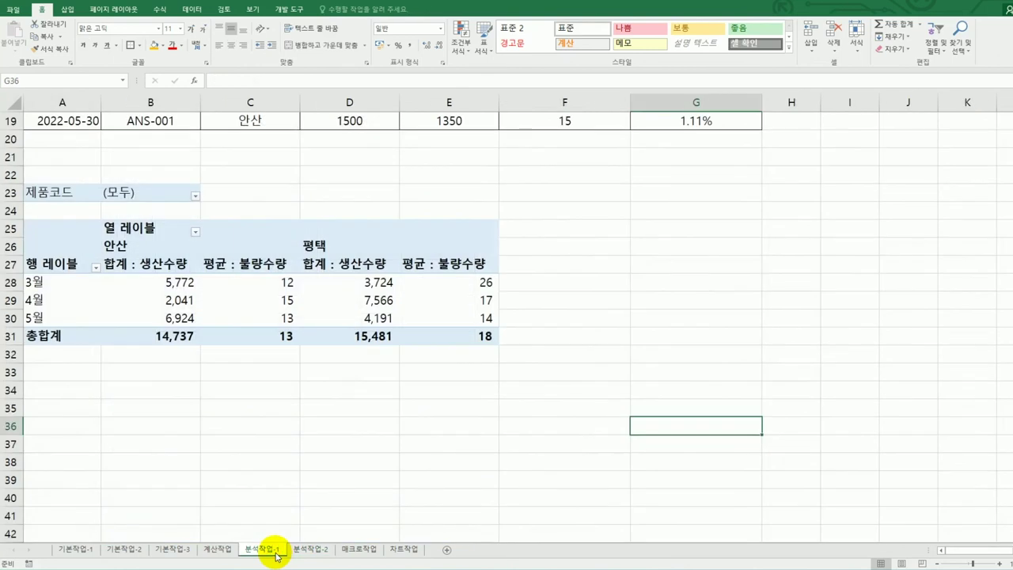
{"action": "left_click", "coordinate": [304, 549]}
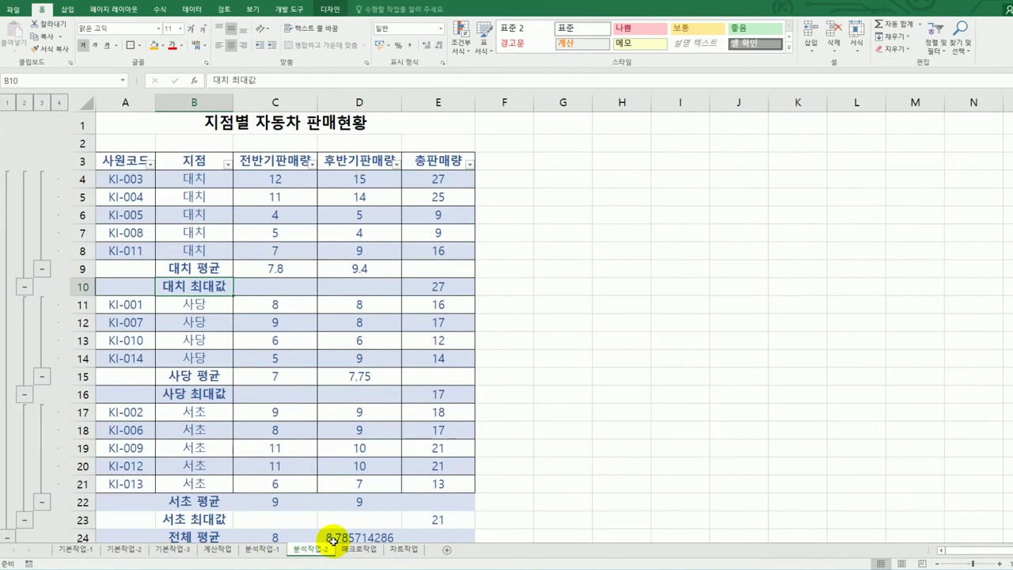
- Switch to the 매크로작업 sheet and draw a form control button over cells B15:C16 below the 진료 기록 현황 table
{"action": "left_click", "coordinate": [364, 549]}
{"action": "left_click", "coordinate": [485, 477]}
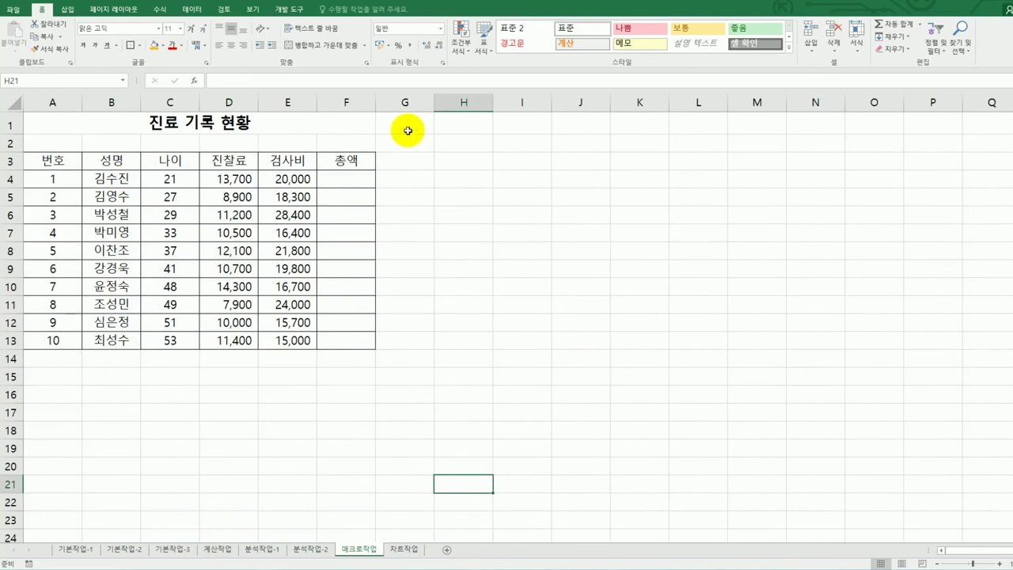
{"action": "left_click", "coordinate": [277, 9]}
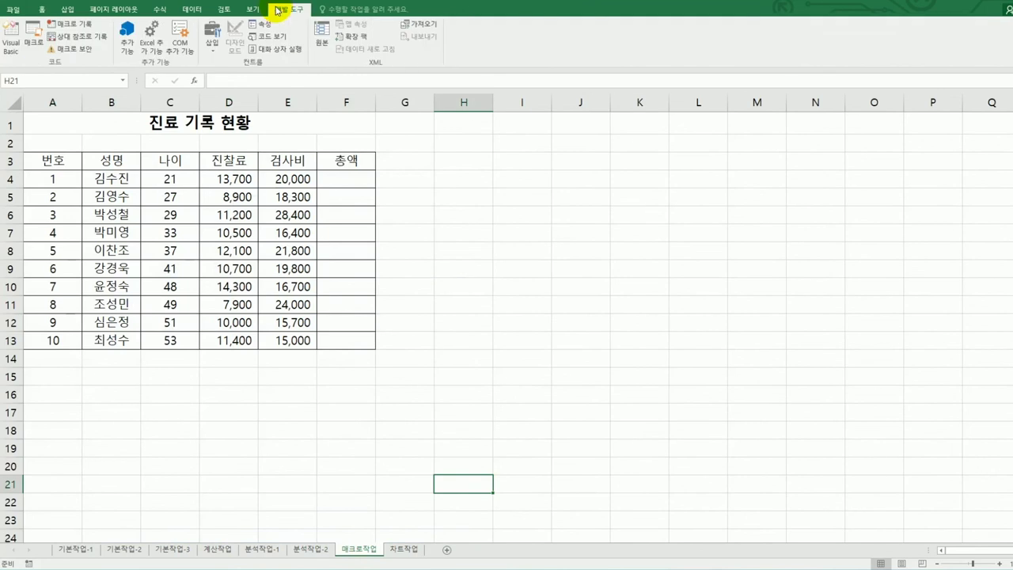
{"action": "left_click", "coordinate": [212, 46]}
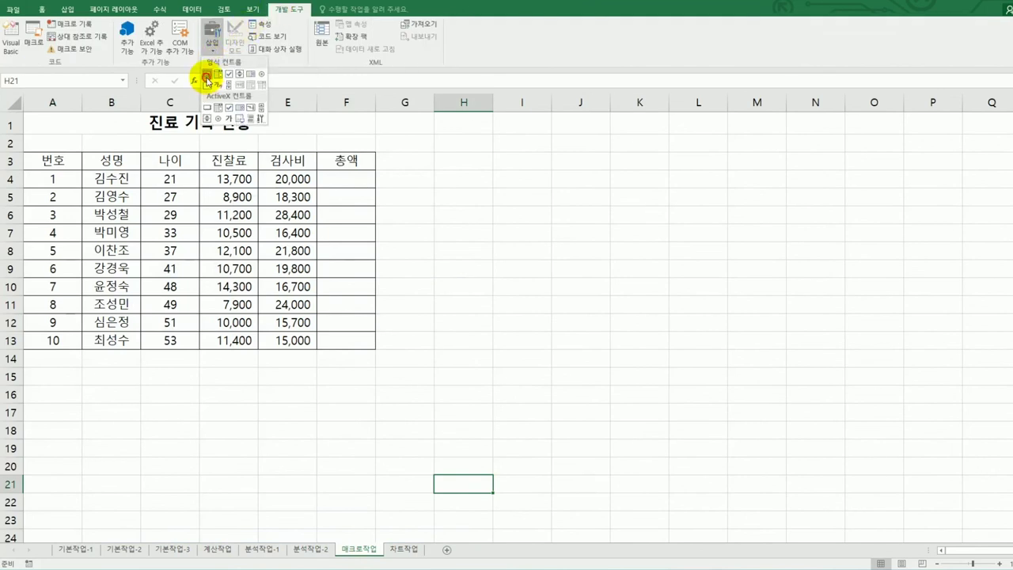
{"action": "left_click", "coordinate": [206, 76]}
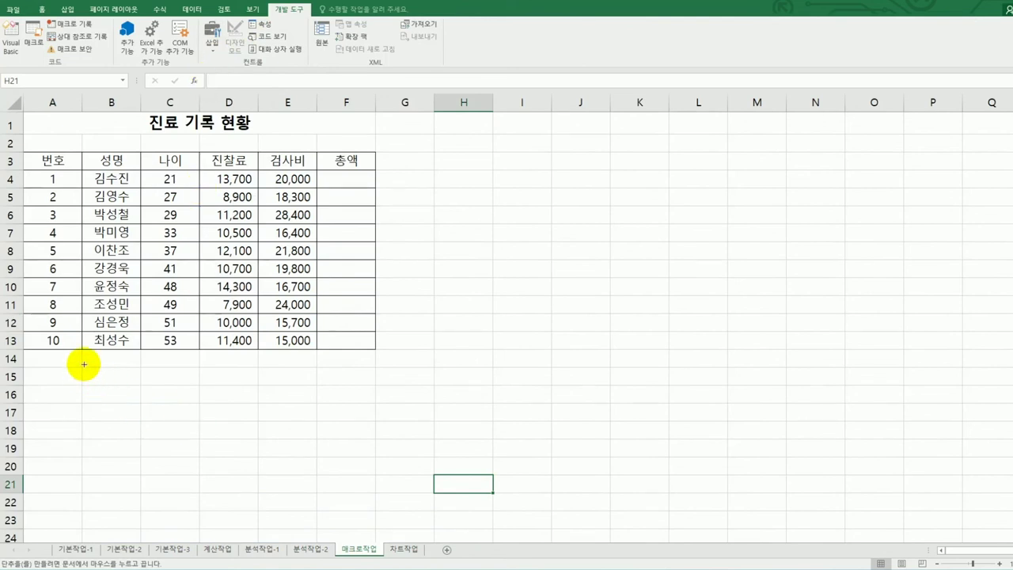
{"action": "left_click_drag", "start_coordinate": [82, 367], "coordinate": [182, 405]}
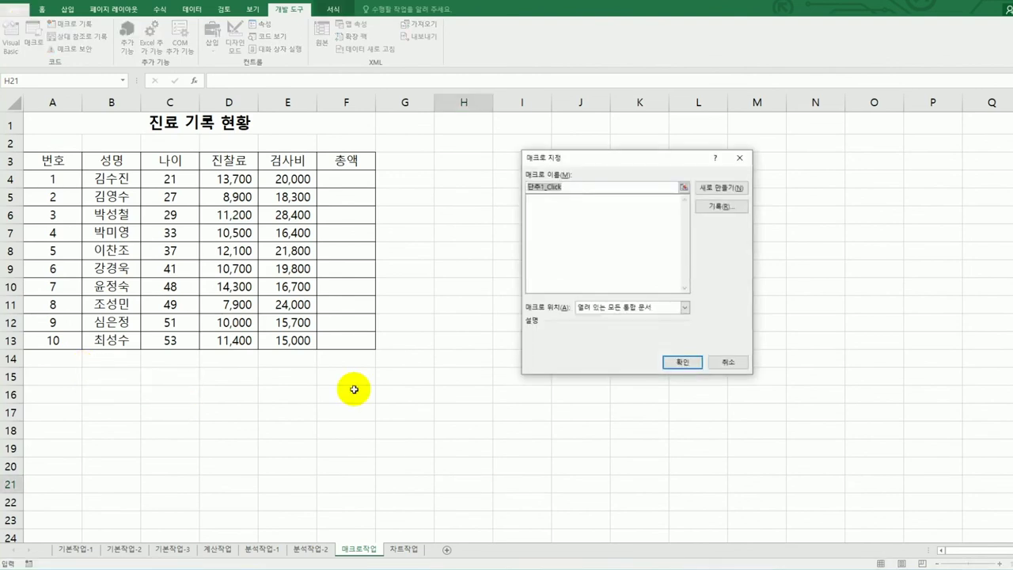
- Assign a new macro named 총액 to the form button and start recording it in the current workbook
{"action": "type", "text": "ch"}
{"action": "key", "text": "BackSpace"}
{"action": "type", "text": "ㅊㅗㅇㅇㅐㄱ"}
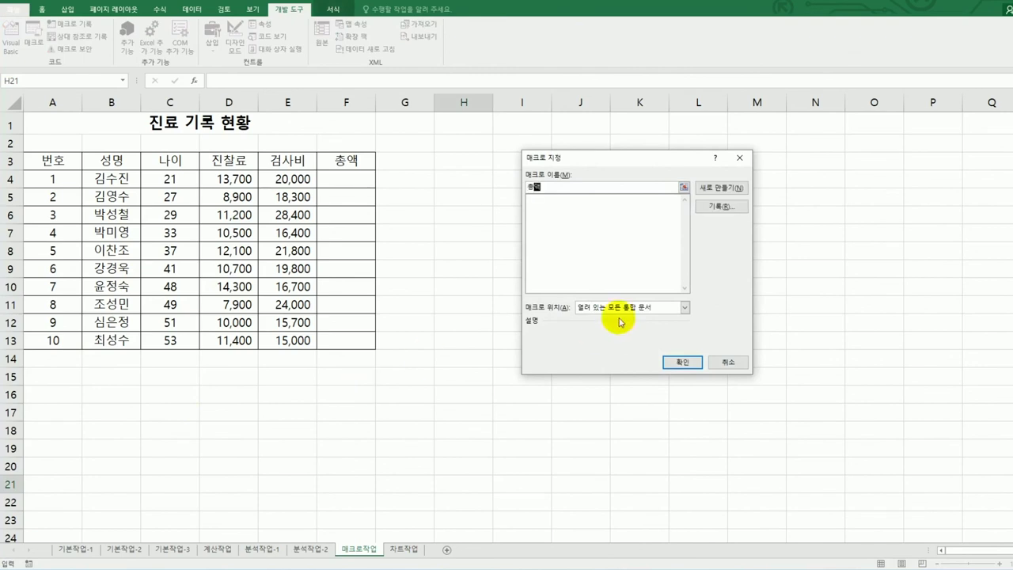
{"action": "left_click", "coordinate": [719, 206]}
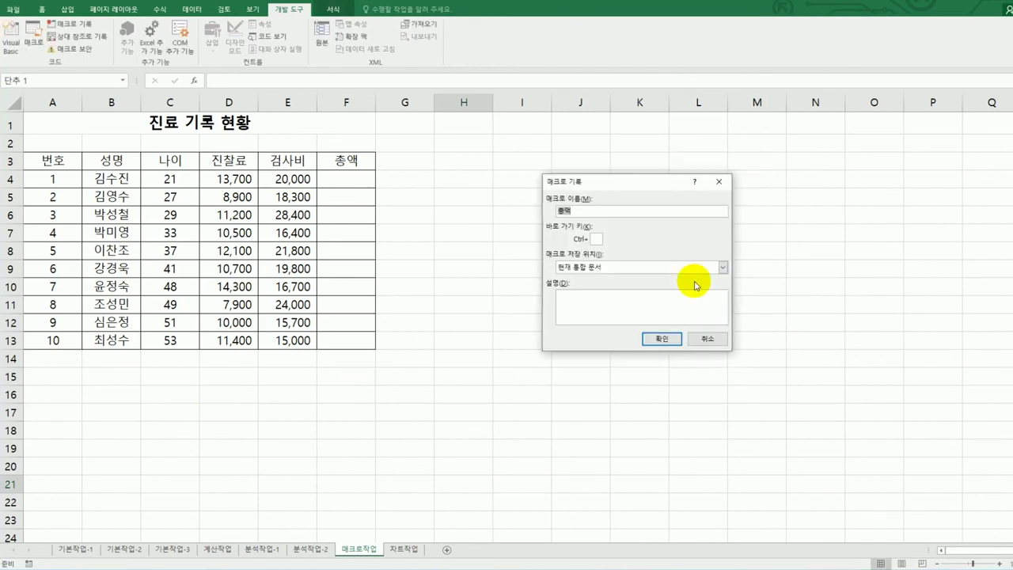
{"action": "left_click", "coordinate": [663, 338]}
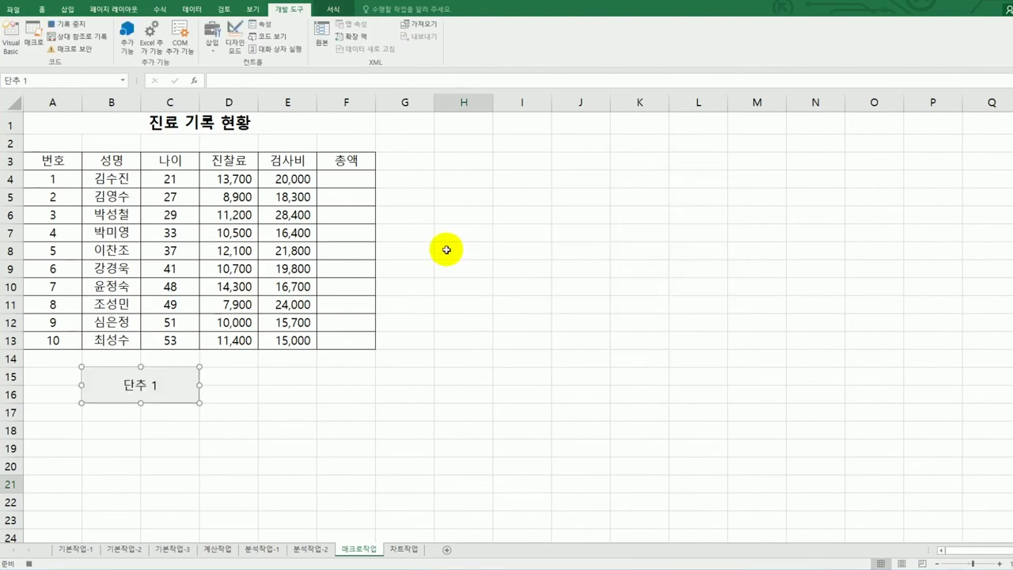
- Record the formula =D4+E4 in F4, fill it down through F13, and stop the macro recording
{"action": "left_click", "coordinate": [350, 183]}
{"action": "type", "text": "="}
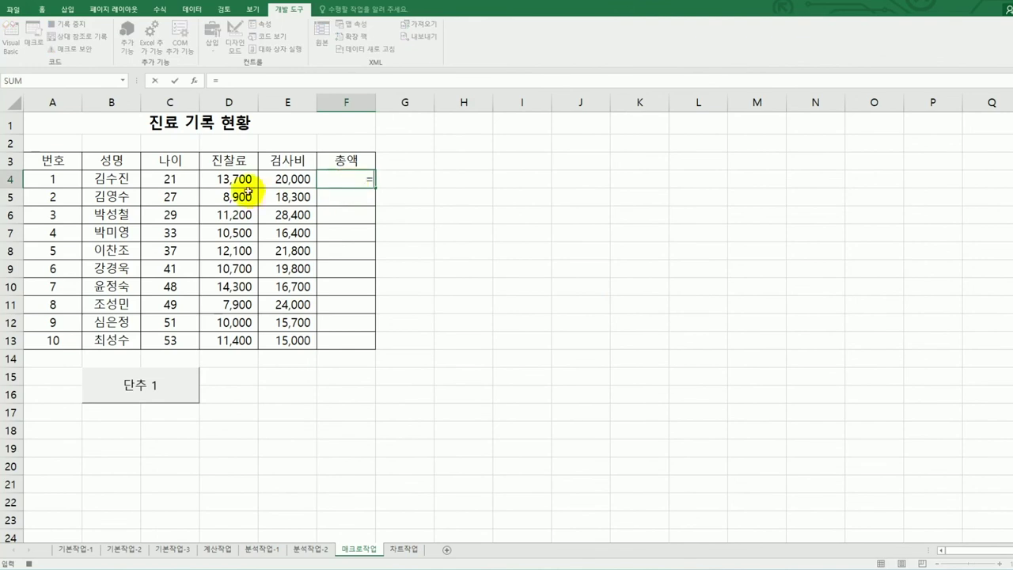
{"action": "left_click", "coordinate": [240, 176]}
{"action": "type", "text": "+"}
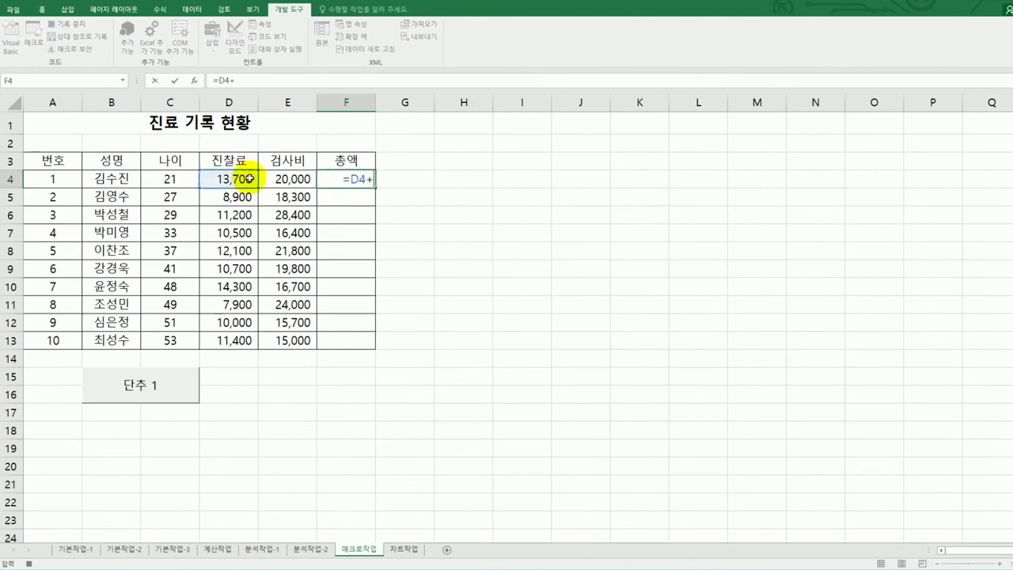
{"action": "left_click", "coordinate": [281, 180]}
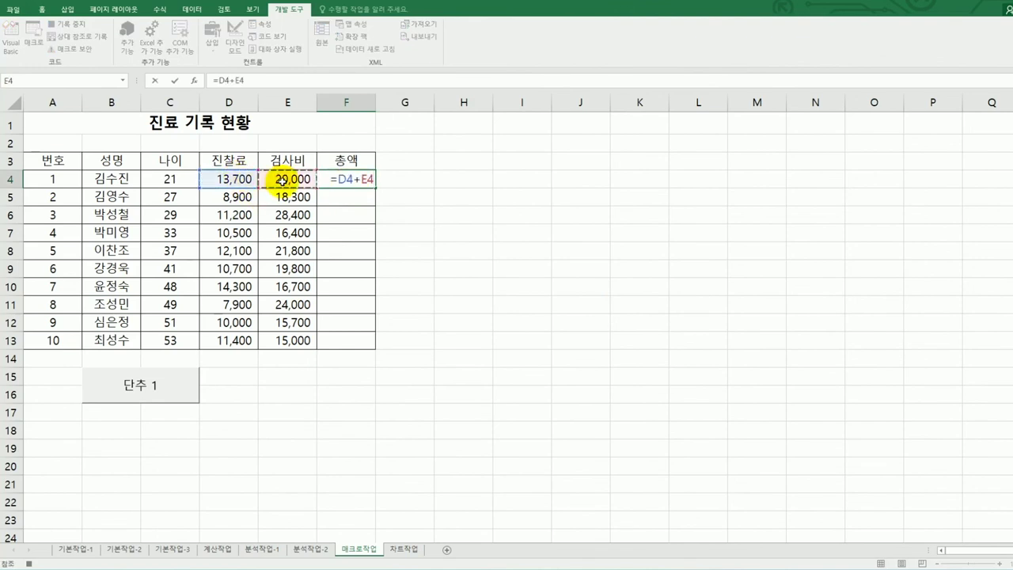
{"action": "key", "text": "Return"}
{"action": "left_click", "coordinate": [351, 183]}
{"action": "left_click_drag", "start_coordinate": [374, 188], "coordinate": [362, 353]}
{"action": "left_click", "coordinate": [351, 341]}
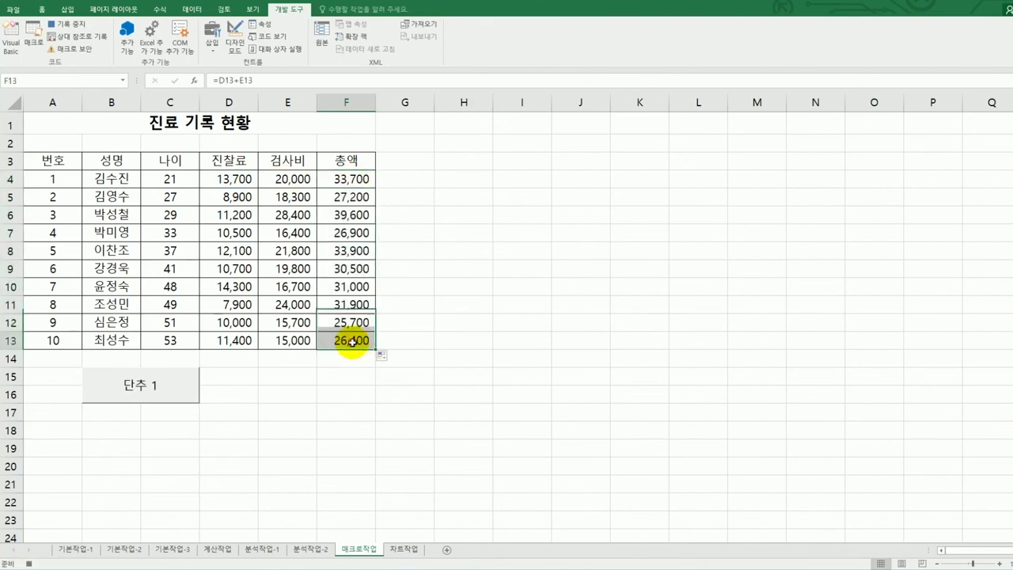
{"action": "left_click", "coordinate": [68, 26]}
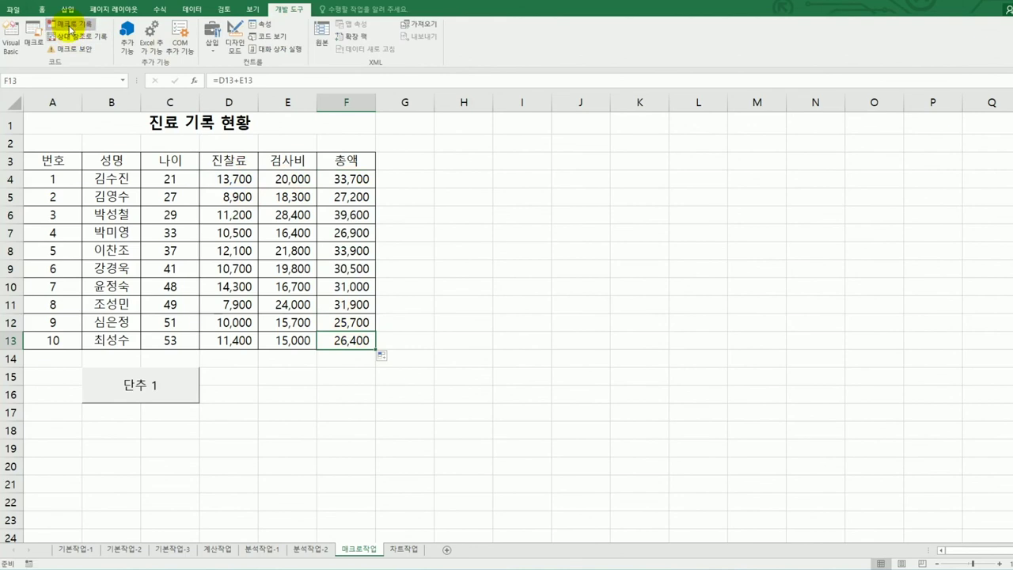
- Change the form button's label to 총액
{"action": "right_click", "coordinate": [165, 389]}
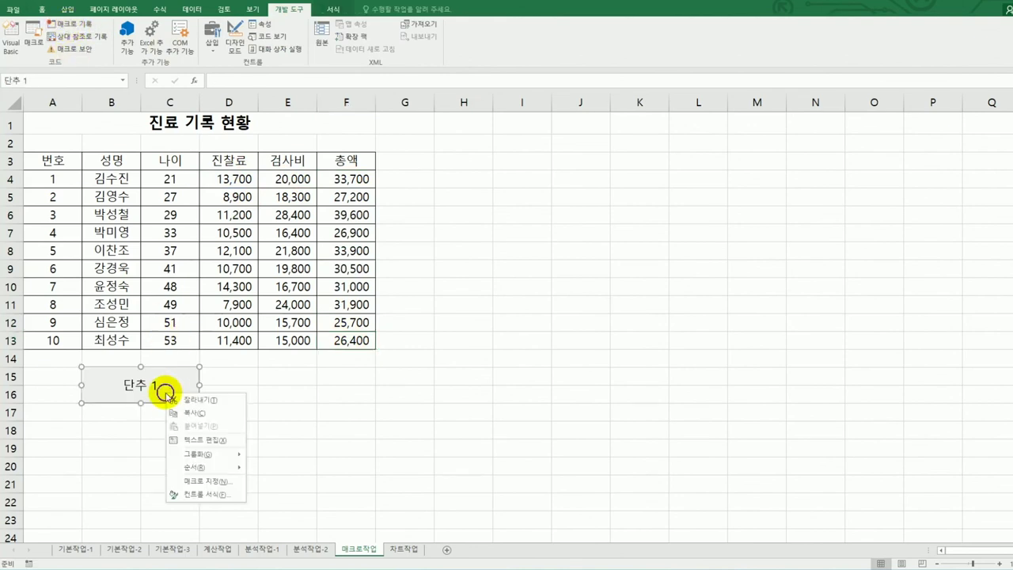
{"action": "left_click", "coordinate": [198, 441]}
{"action": "key", "text": "ctrl+a"}
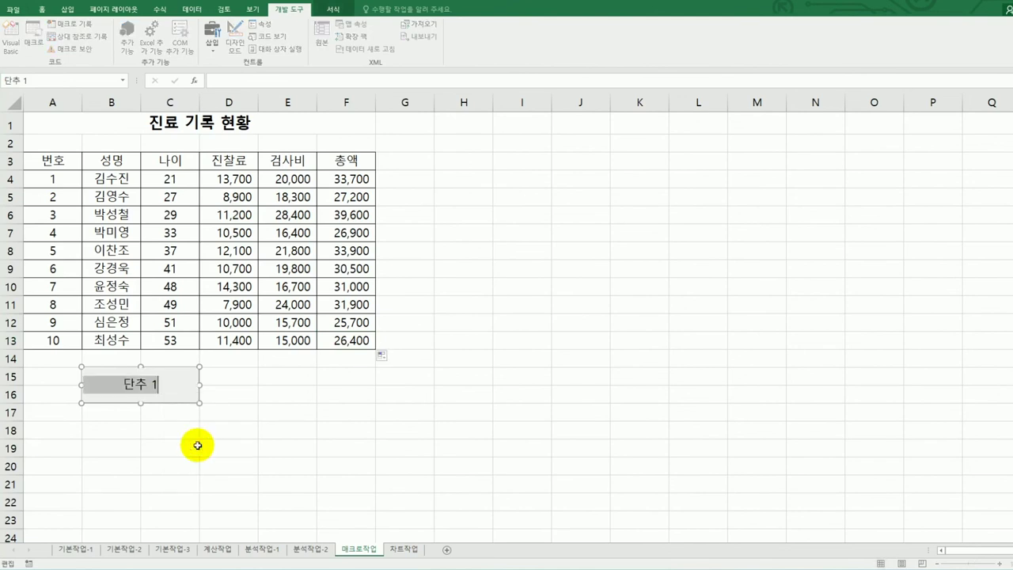
{"action": "type", "text": "총액"}
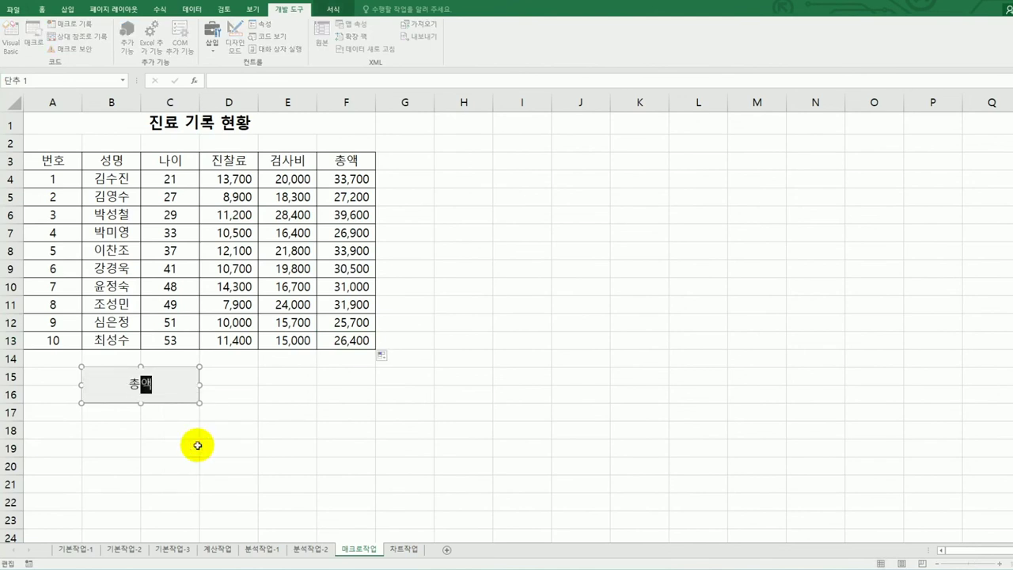
{"action": "left_click", "coordinate": [265, 432]}
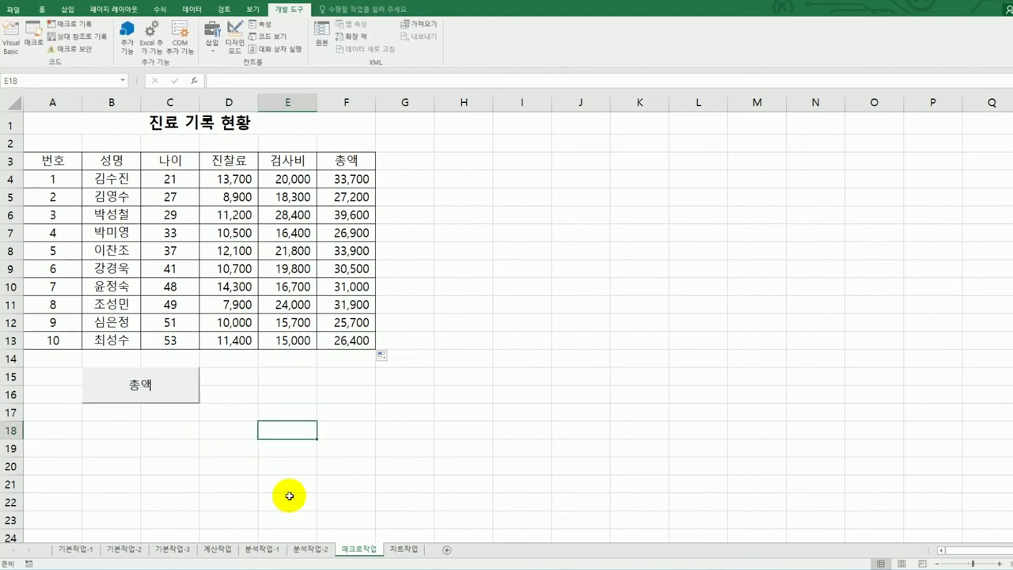
- Draw a bevel (빗면) basic shape over cells E15:F16 beside the 총액 button
{"action": "left_click", "coordinate": [67, 8]}
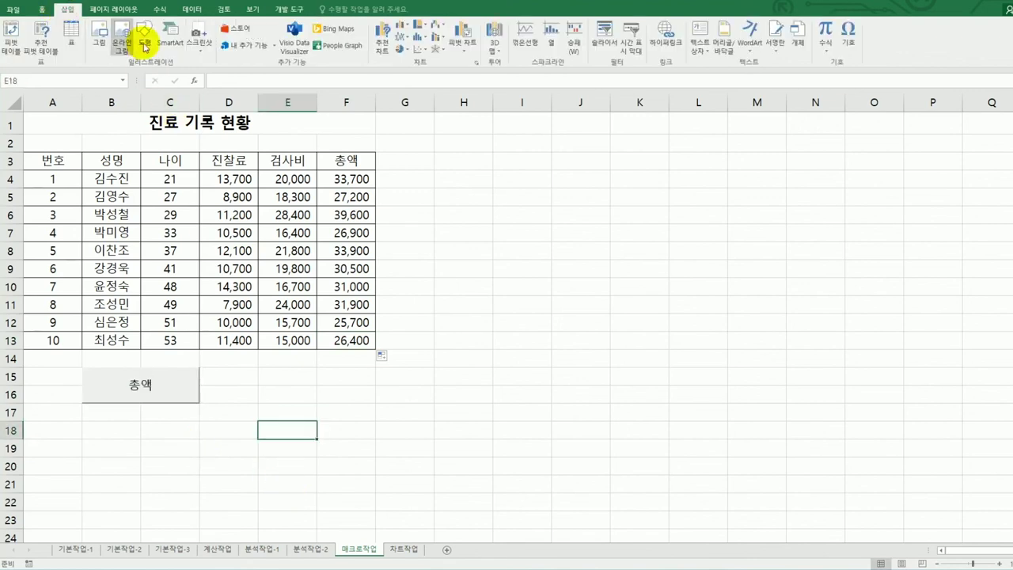
{"action": "left_click", "coordinate": [143, 48]}
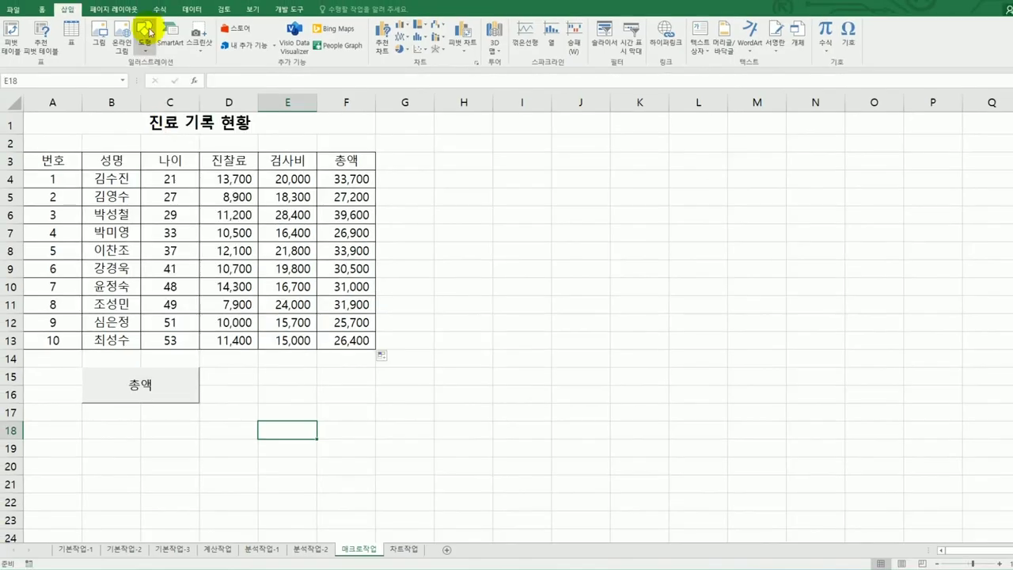
{"action": "left_click", "coordinate": [143, 33]}
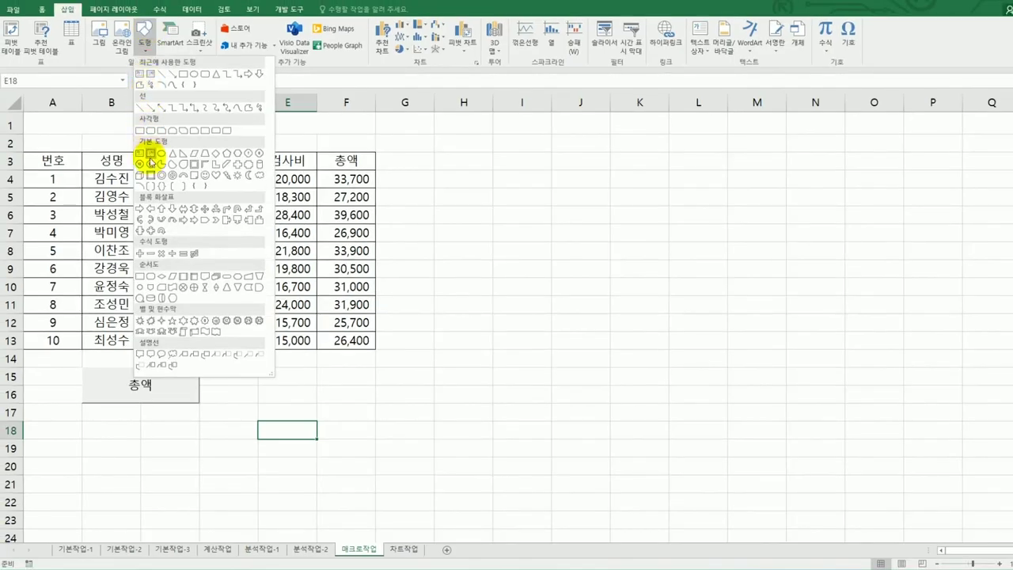
{"action": "left_click", "coordinate": [150, 162]}
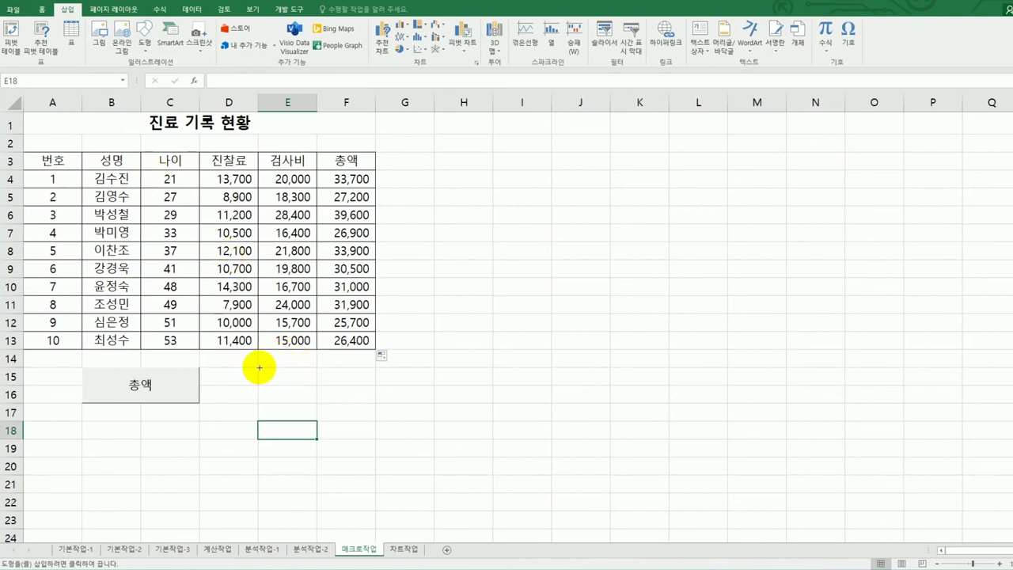
{"action": "left_click_drag", "start_coordinate": [257, 367], "coordinate": [356, 404]}
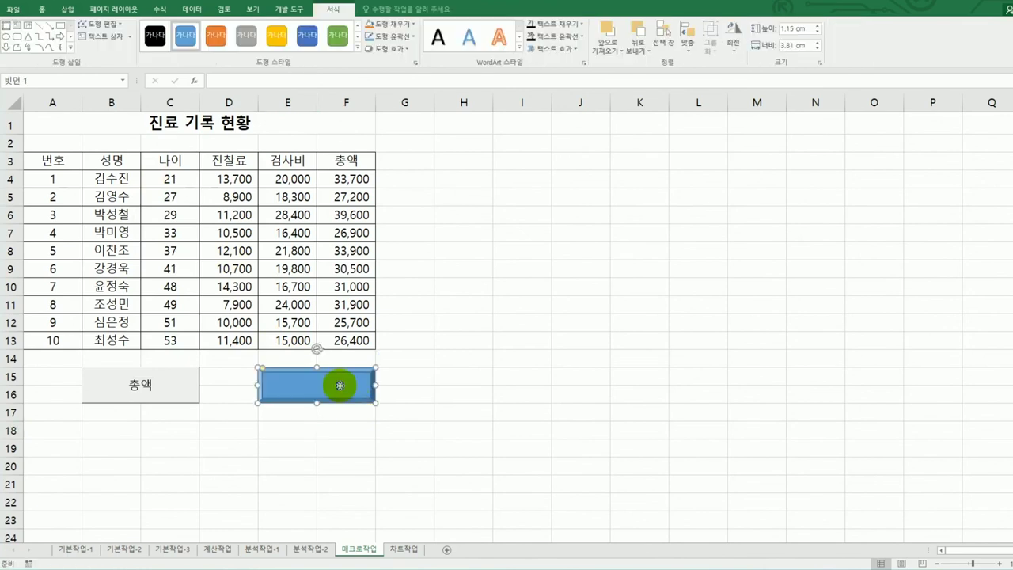
- Assign a new macro named 채우기 to the bevel shape and start recording it in the current workbook
{"action": "right_click", "coordinate": [339, 385]}
{"action": "left_click", "coordinate": [420, 533]}
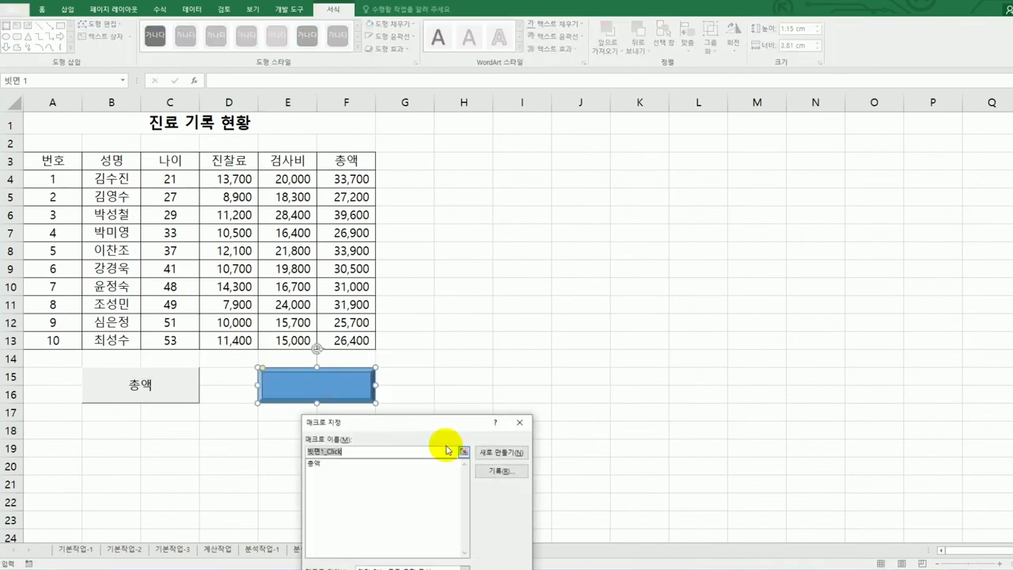
{"action": "left_click_drag", "start_coordinate": [414, 423], "coordinate": [632, 182]}
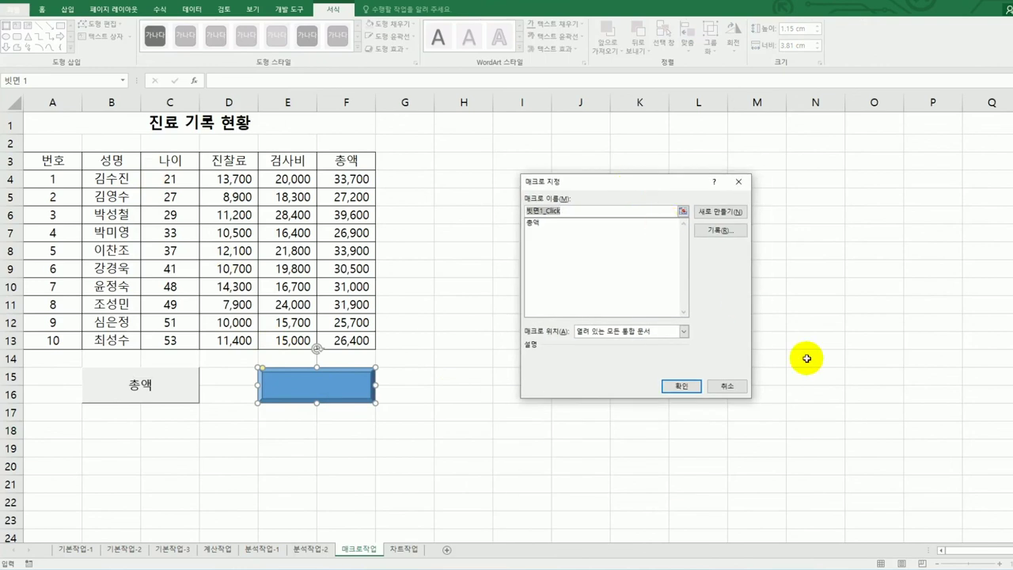
{"action": "type", "text": "ㅊ"}
{"action": "left_click", "coordinate": [720, 230]}
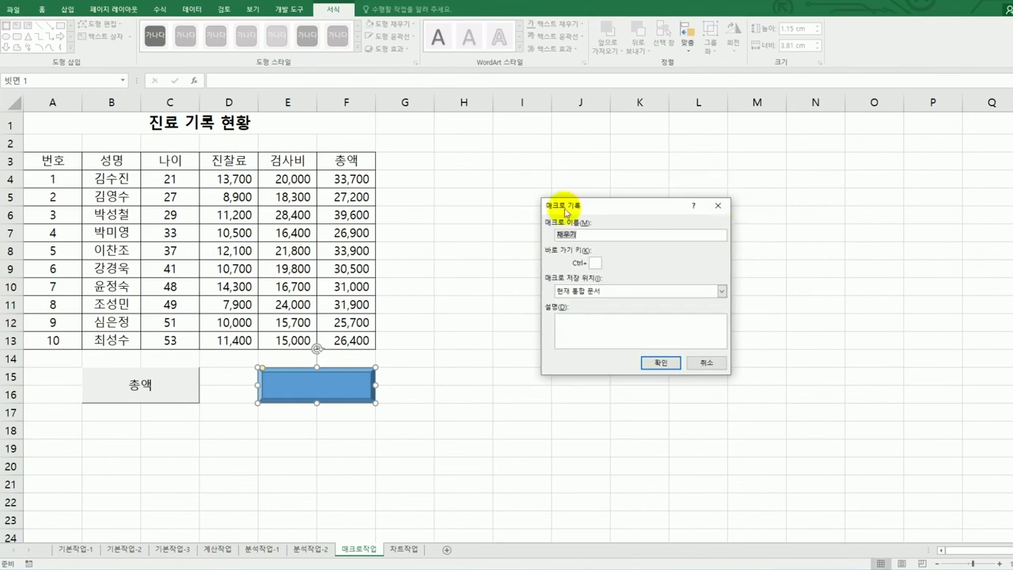
{"action": "left_click", "coordinate": [656, 364]}
- Record filling the header cells A3:F3 with the standard light blue color, and stop the macro recording
{"action": "left_click_drag", "start_coordinate": [46, 161], "coordinate": [336, 161]}
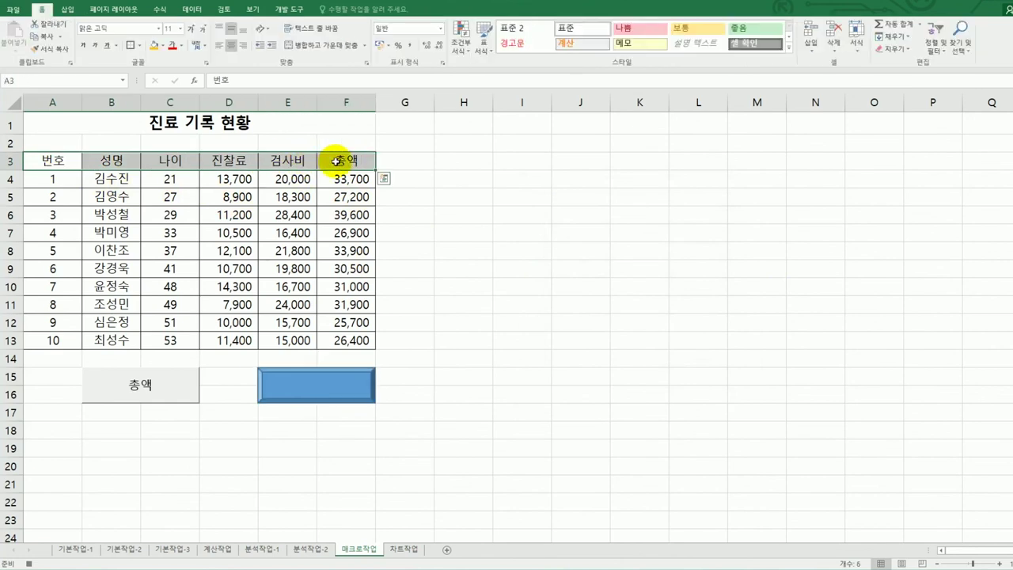
{"action": "left_click", "coordinate": [163, 49]}
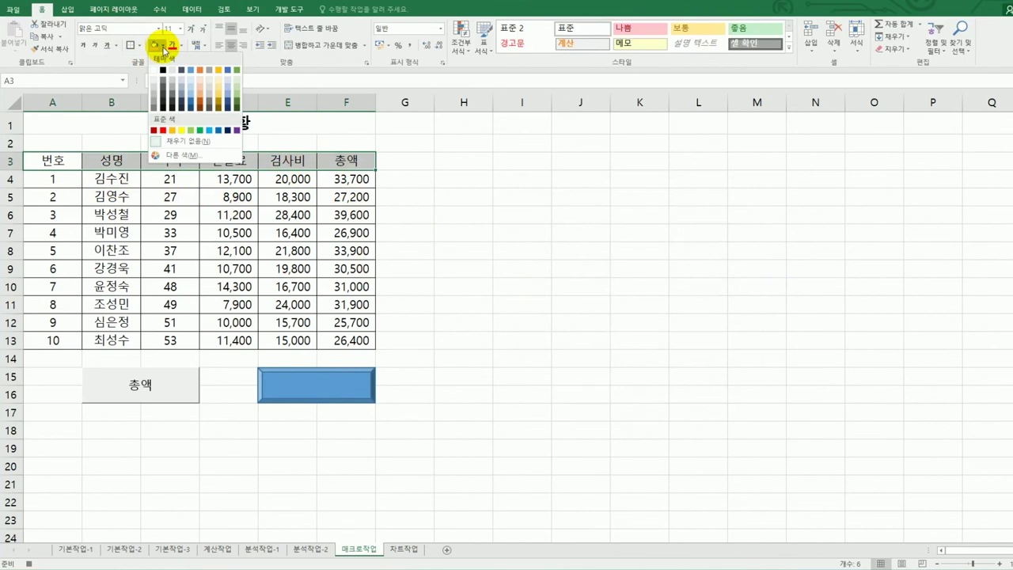
{"action": "left_click", "coordinate": [210, 130]}
{"action": "left_click", "coordinate": [331, 160]}
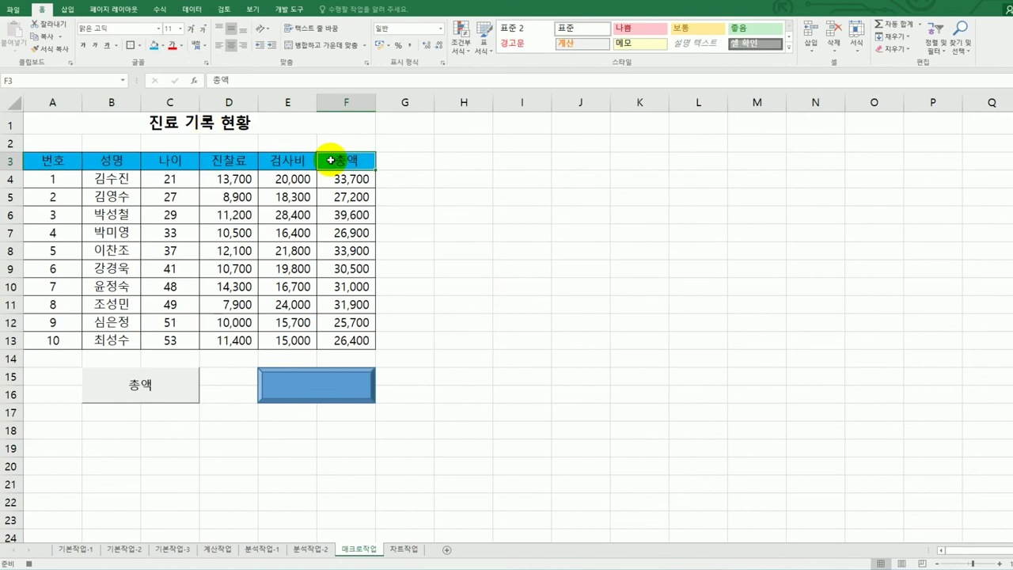
{"action": "left_click", "coordinate": [289, 8]}
{"action": "left_click", "coordinate": [76, 26]}
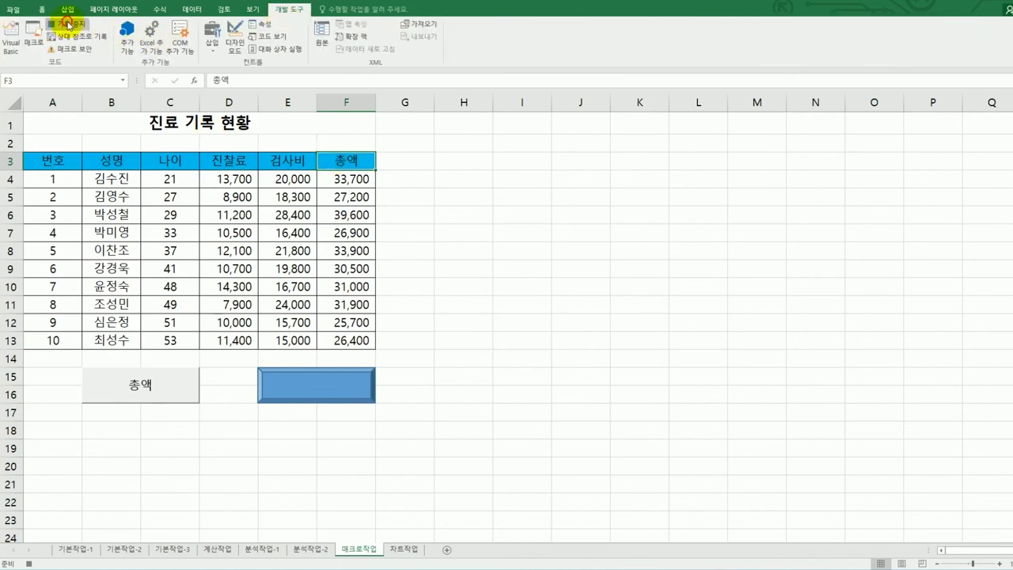
- Add the text 채우기 to the bevel shape
{"action": "right_click", "coordinate": [336, 381]}
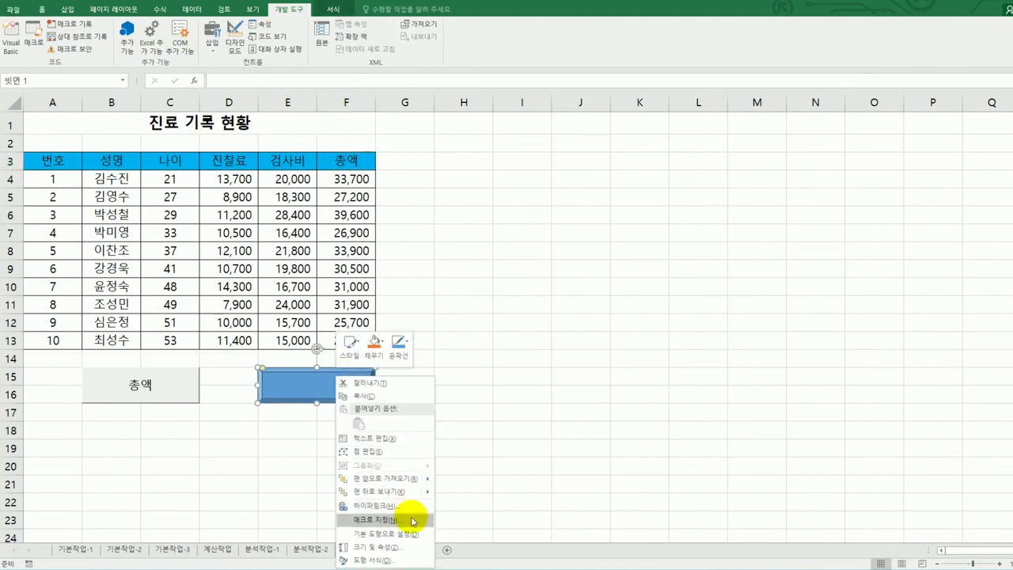
{"action": "left_click", "coordinate": [386, 439]}
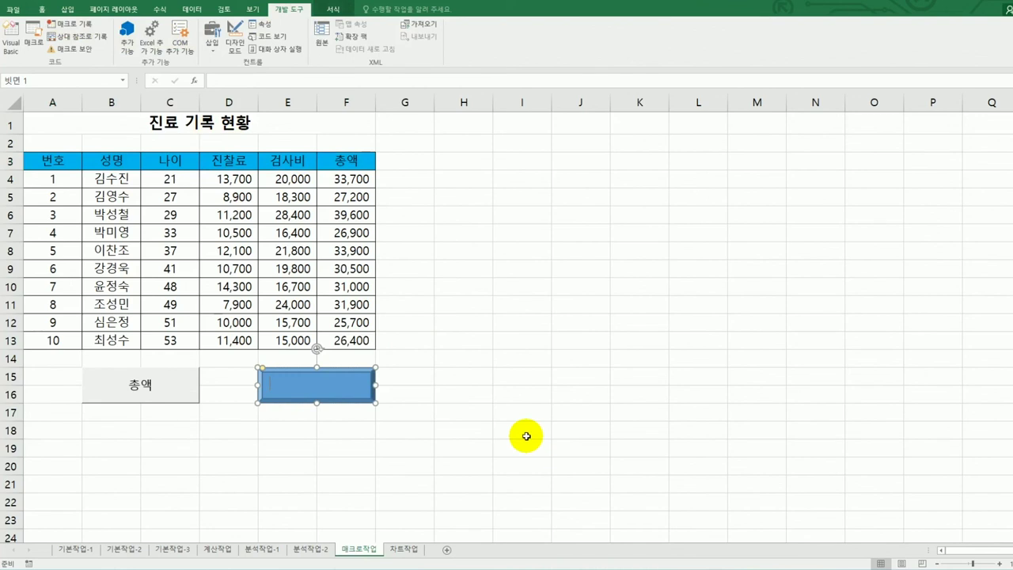
{"action": "type", "text": "기"}
{"action": "left_click", "coordinate": [560, 427]}
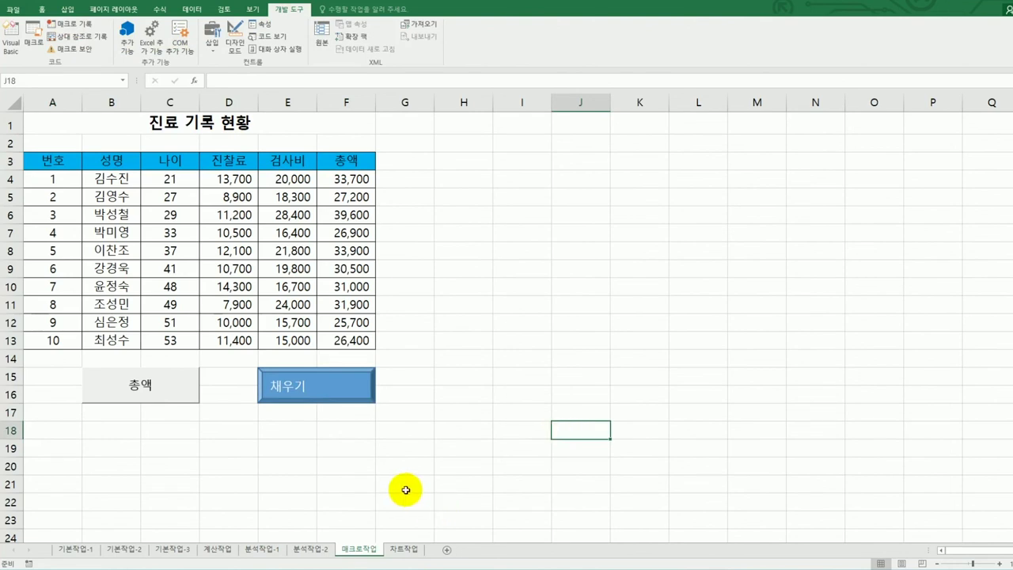
- On the 차트작업 sheet, open the chart's source data selection and clear the existing chart data range
{"action": "left_click", "coordinate": [403, 548]}
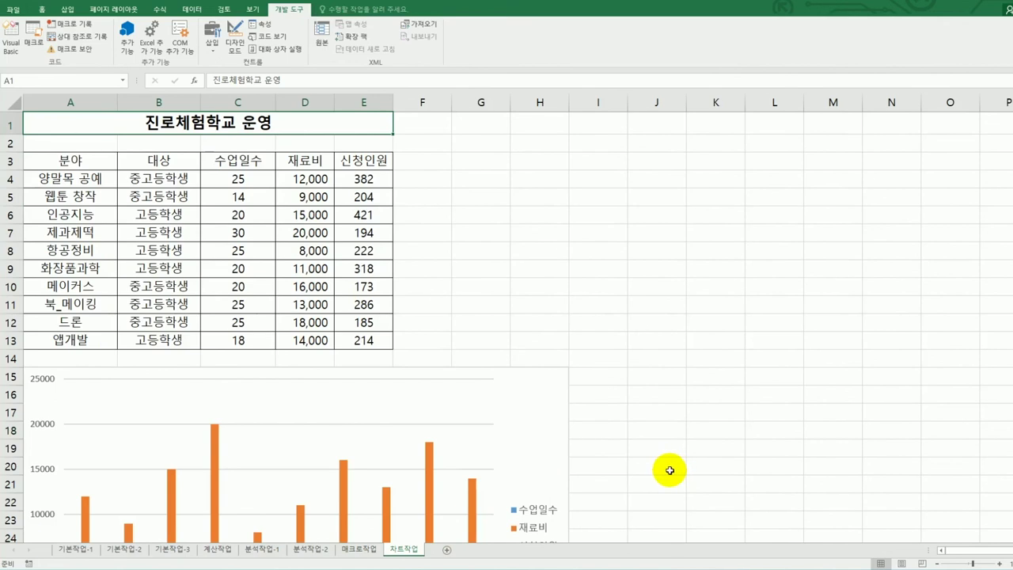
{"action": "scroll", "coordinate": [669, 470], "scroll_direction": "down", "scroll_amount": 3}
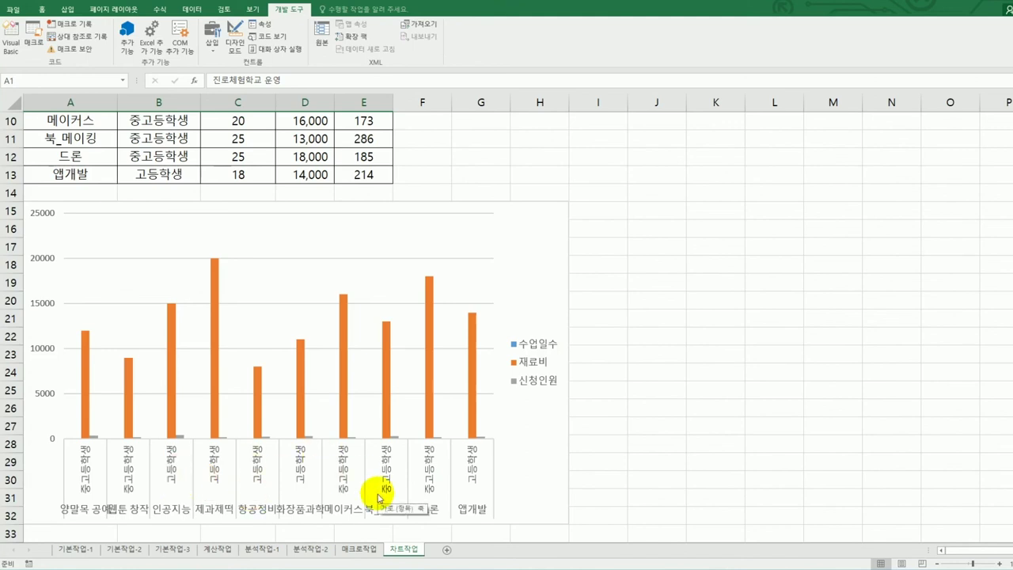
{"action": "right_click", "coordinate": [528, 236]}
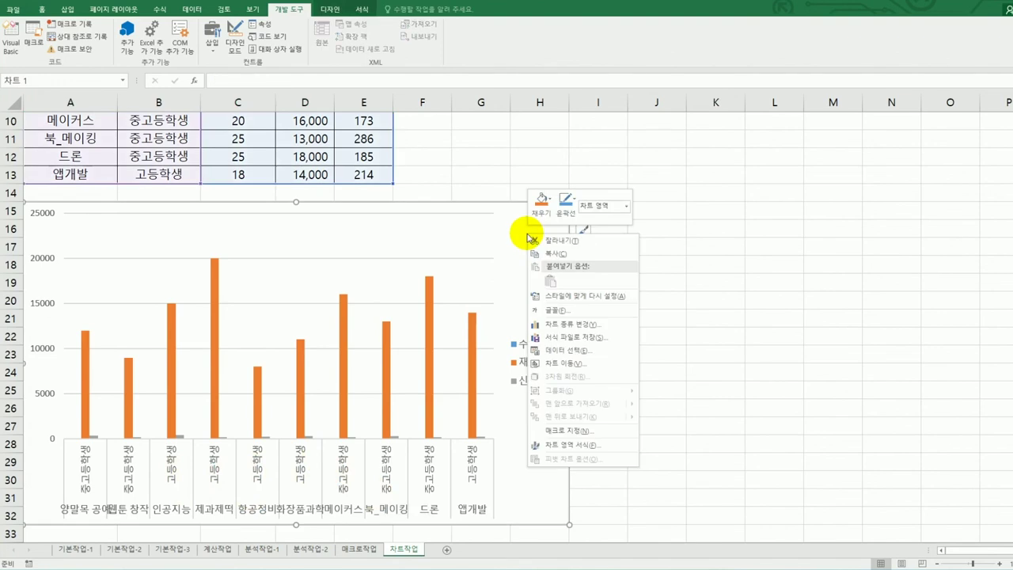
{"action": "left_click", "coordinate": [589, 352]}
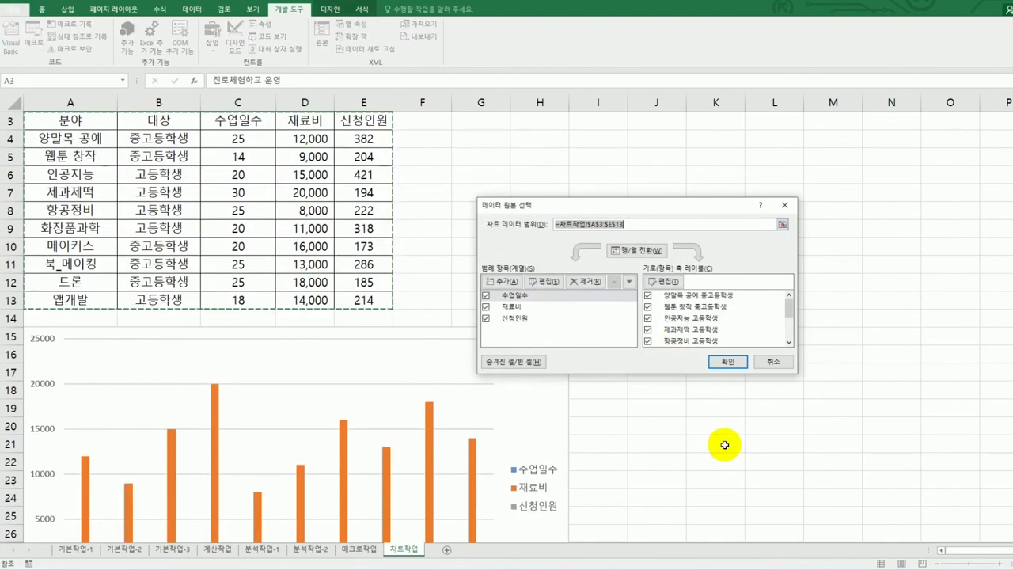
{"action": "scroll", "coordinate": [724, 444], "scroll_direction": "up", "scroll_amount": 1}
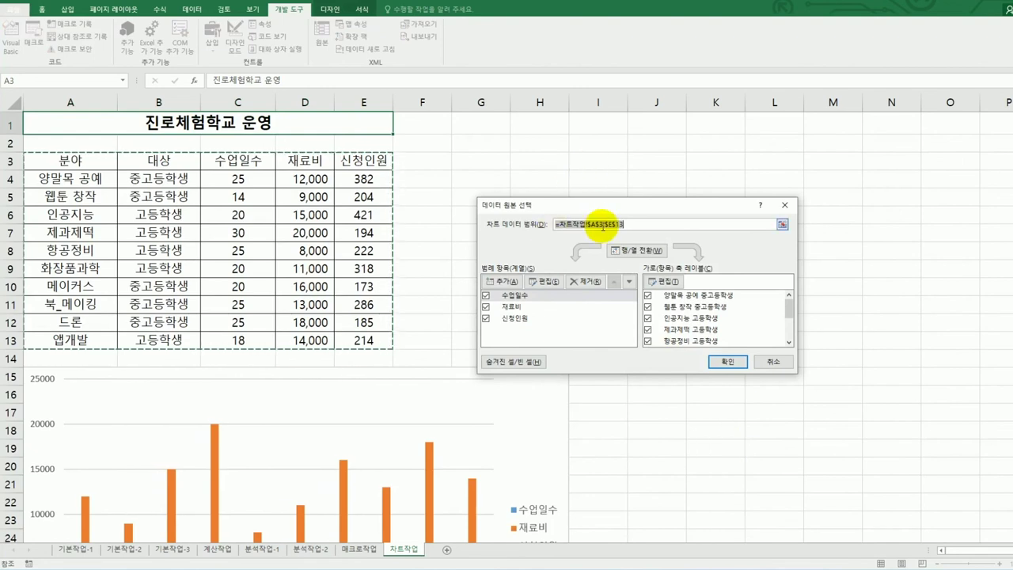
{"action": "key", "text": "BackSpace"}
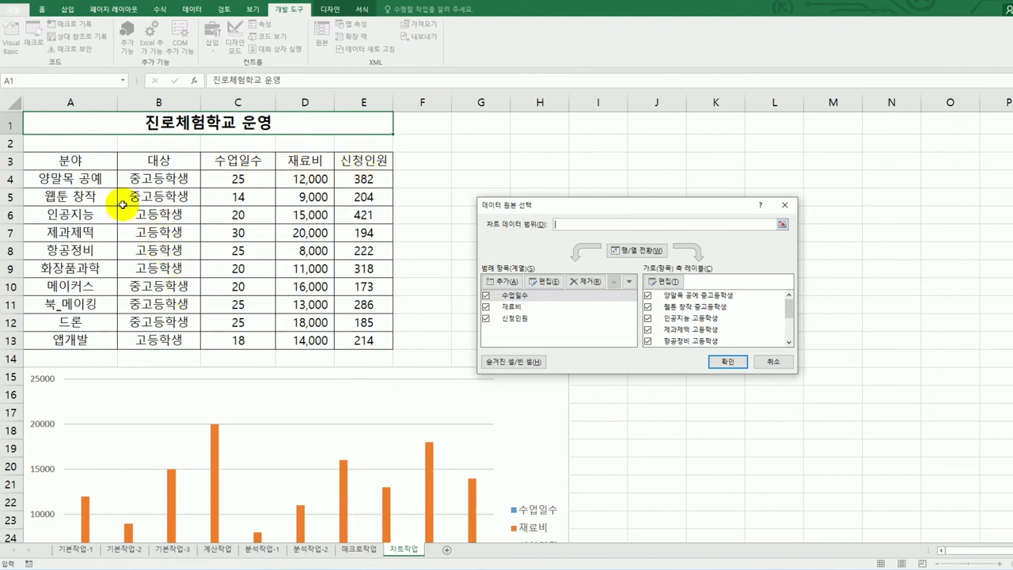
- Set the chart data range to A3, A6:A9, A13, D3:E3, D6:E9 and D13:E13, and apply it
{"action": "left_click", "coordinate": [76, 160]}
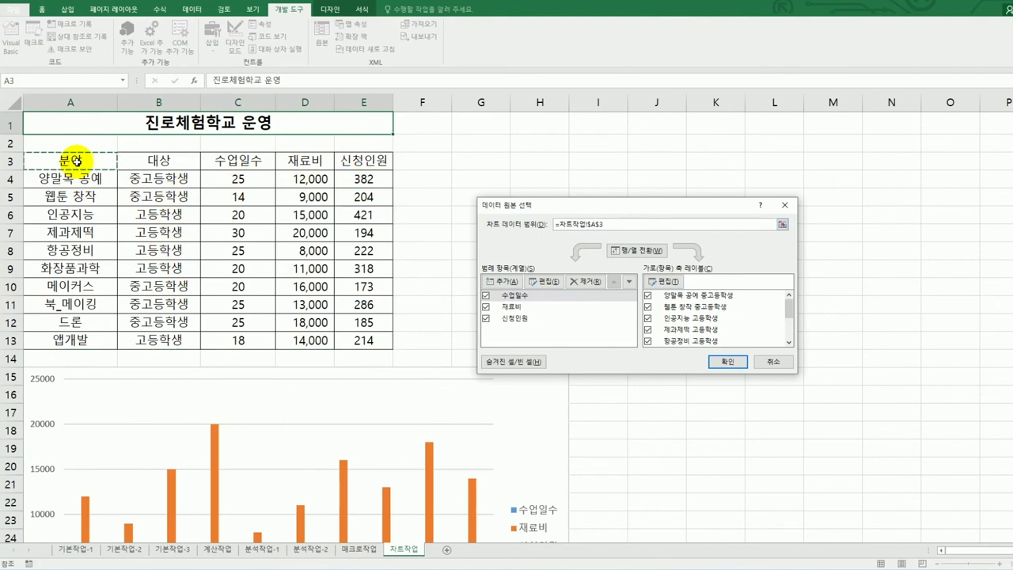
{"action": "left_click_drag", "start_coordinate": [297, 161], "coordinate": [343, 158]}
{"action": "left_click_drag", "start_coordinate": [99, 211], "coordinate": [100, 268]}
{"action": "left_click_drag", "start_coordinate": [311, 218], "coordinate": [360, 268]}
{"action": "left_click", "coordinate": [103, 340], "text": "ctrl"}
{"action": "left_click_drag", "start_coordinate": [305, 341], "coordinate": [344, 342]}
{"action": "scroll", "coordinate": [433, 345], "scroll_direction": "down", "scroll_amount": 1}
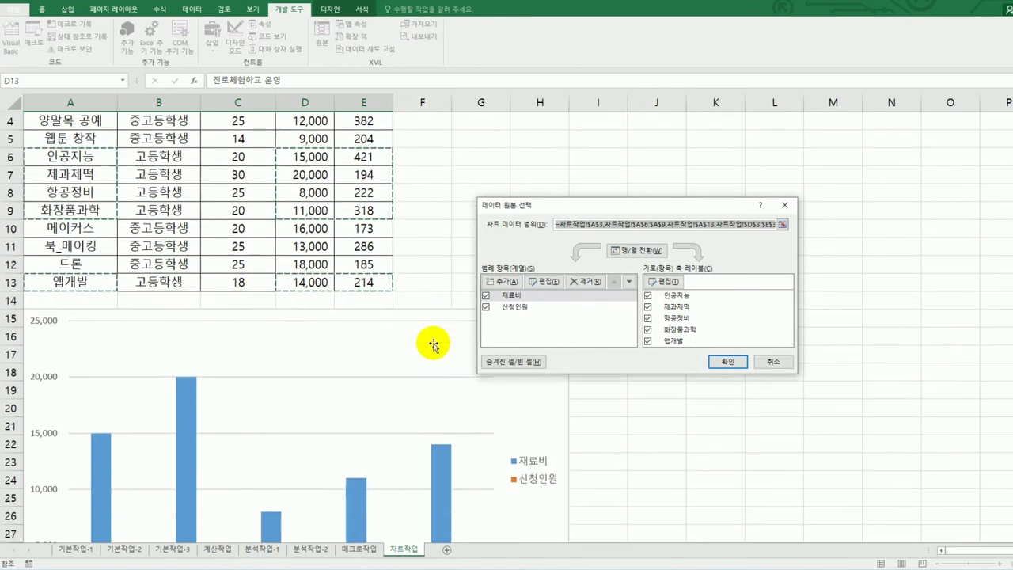
{"action": "scroll", "coordinate": [434, 345], "scroll_direction": "down", "scroll_amount": 3}
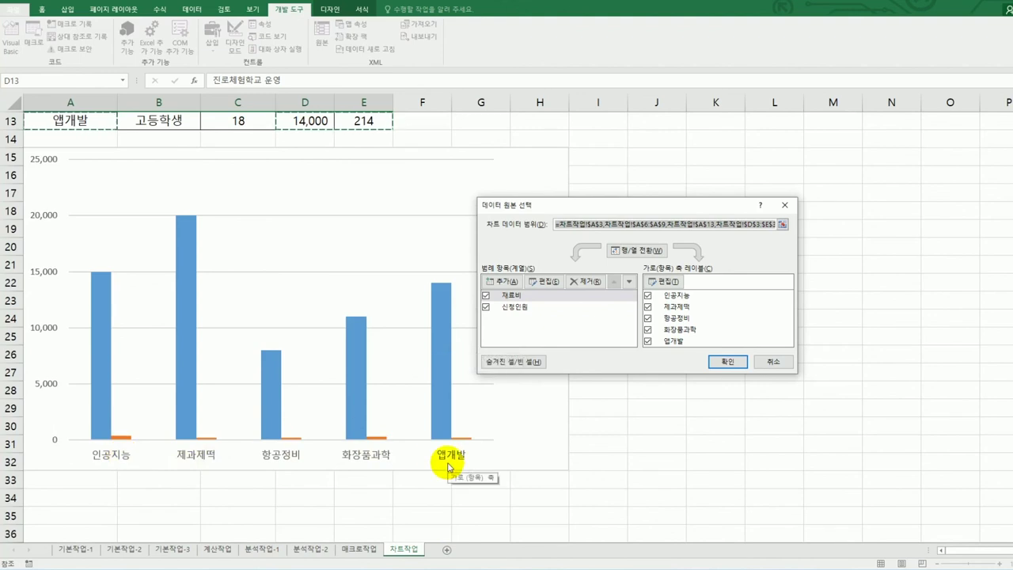
{"action": "left_click", "coordinate": [727, 366]}
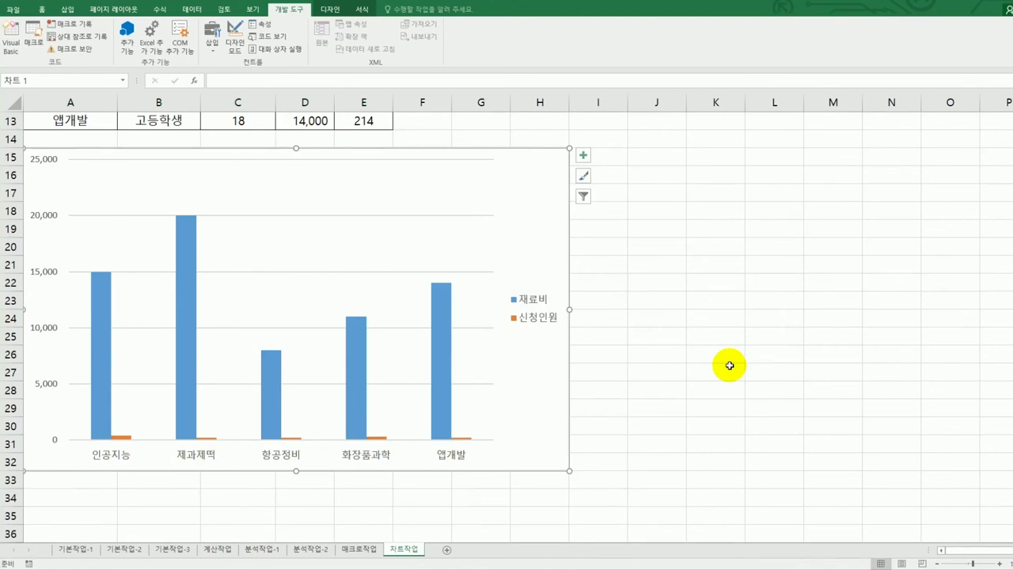
- Change the 재료비 series to a line with markers (표식이 있는 꺾은선형) plotted on the secondary axis
{"action": "left_click", "coordinate": [444, 315]}
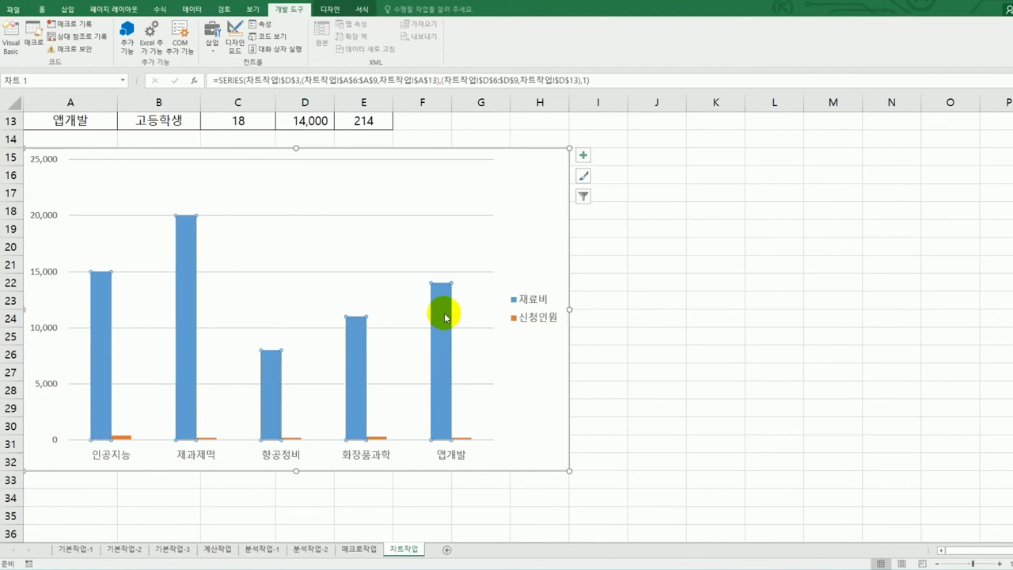
{"action": "right_click", "coordinate": [445, 291]}
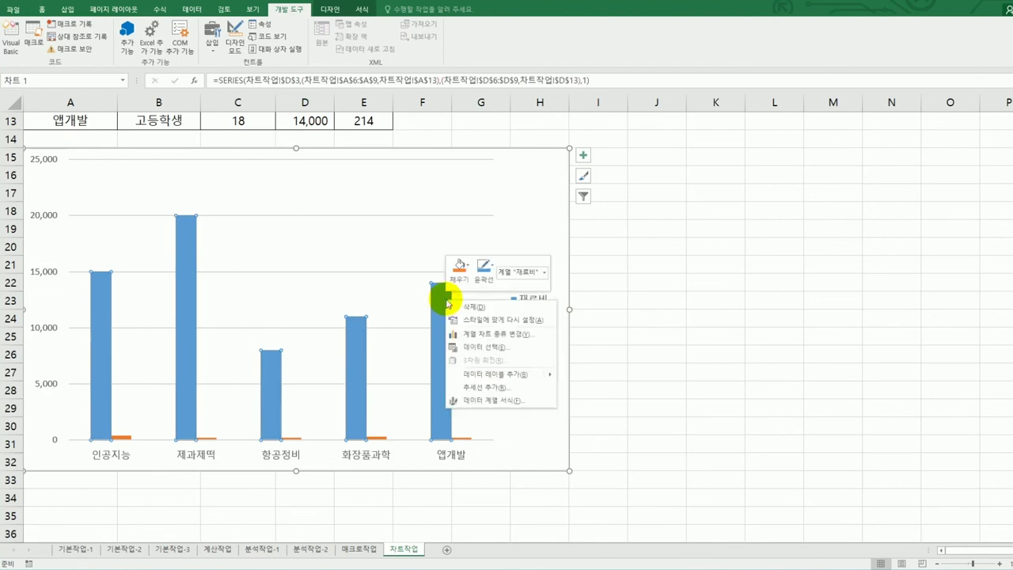
{"action": "left_click", "coordinate": [518, 336]}
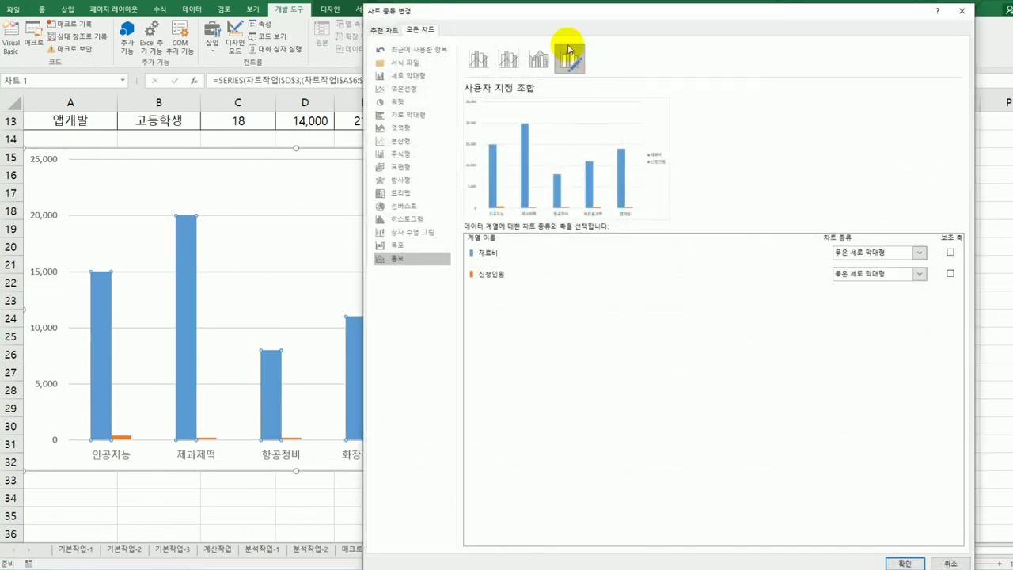
{"action": "left_click_drag", "start_coordinate": [568, 14], "coordinate": [549, 7]}
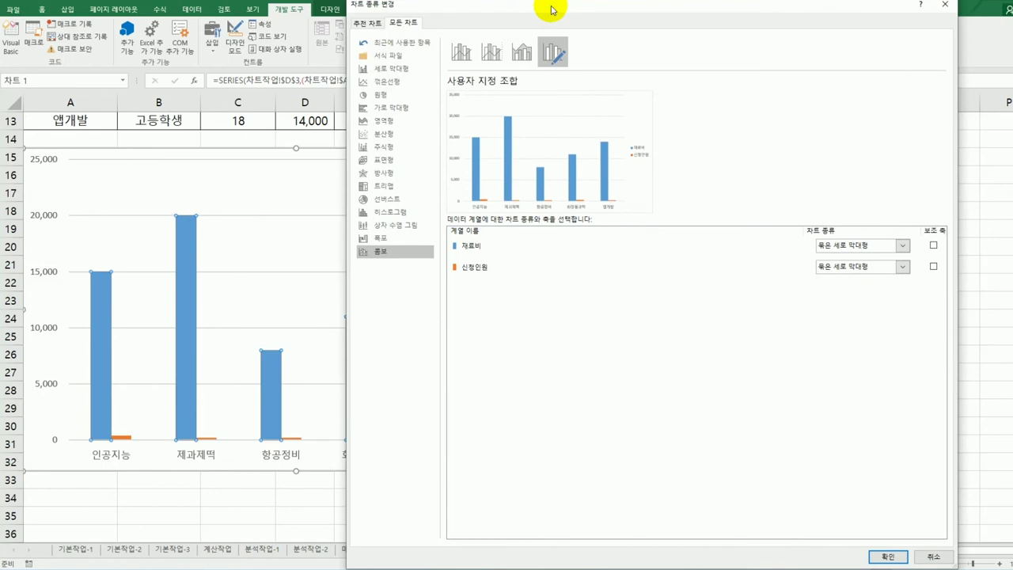
{"action": "left_click", "coordinate": [902, 246]}
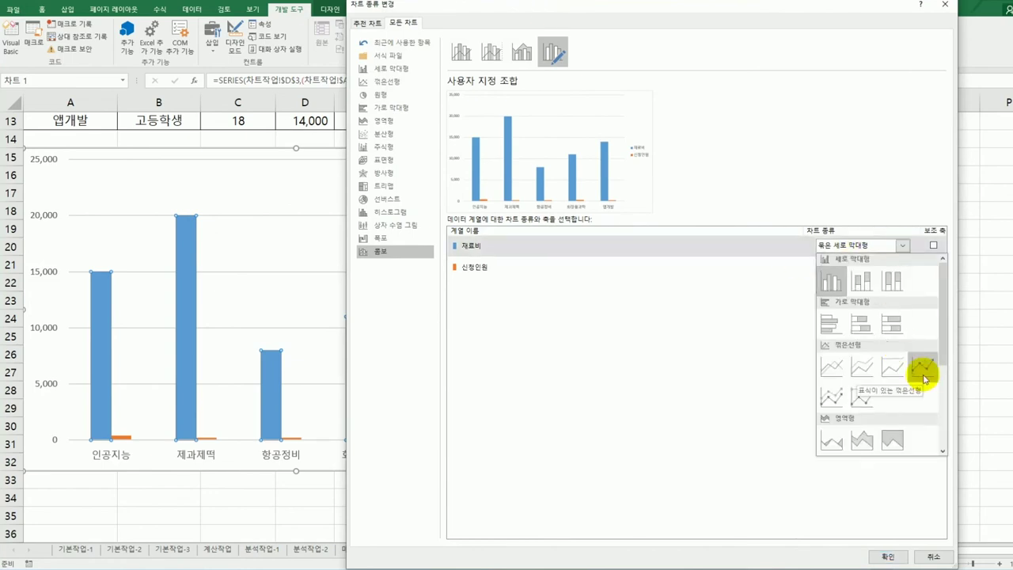
{"action": "left_click", "coordinate": [923, 371]}
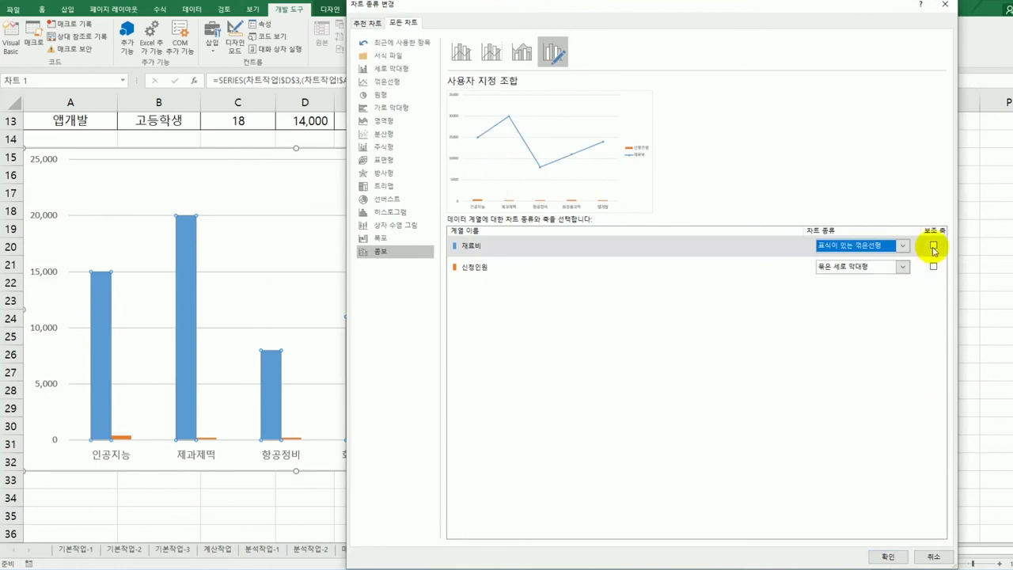
{"action": "left_click", "coordinate": [932, 246]}
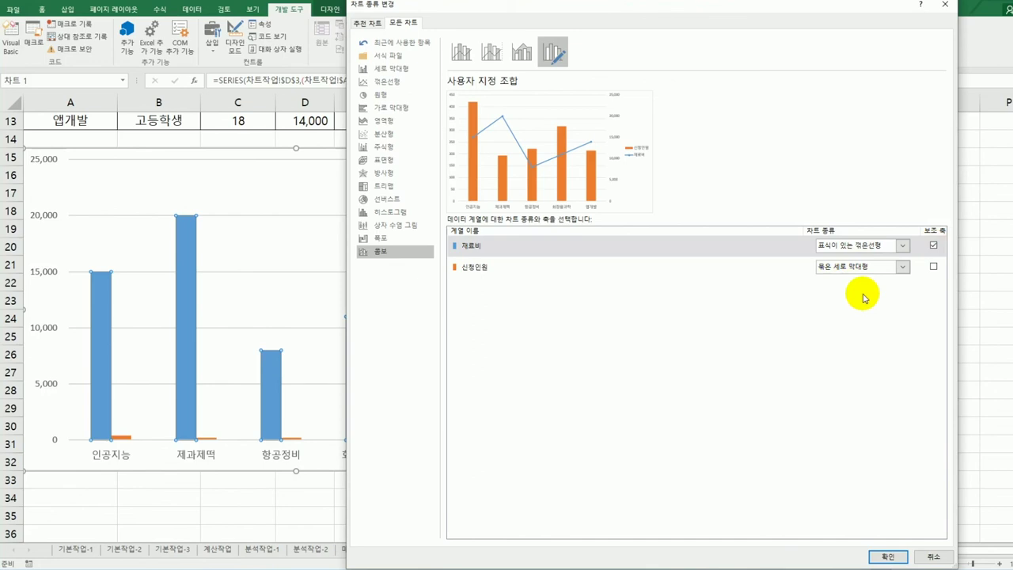
{"action": "left_click", "coordinate": [887, 556]}
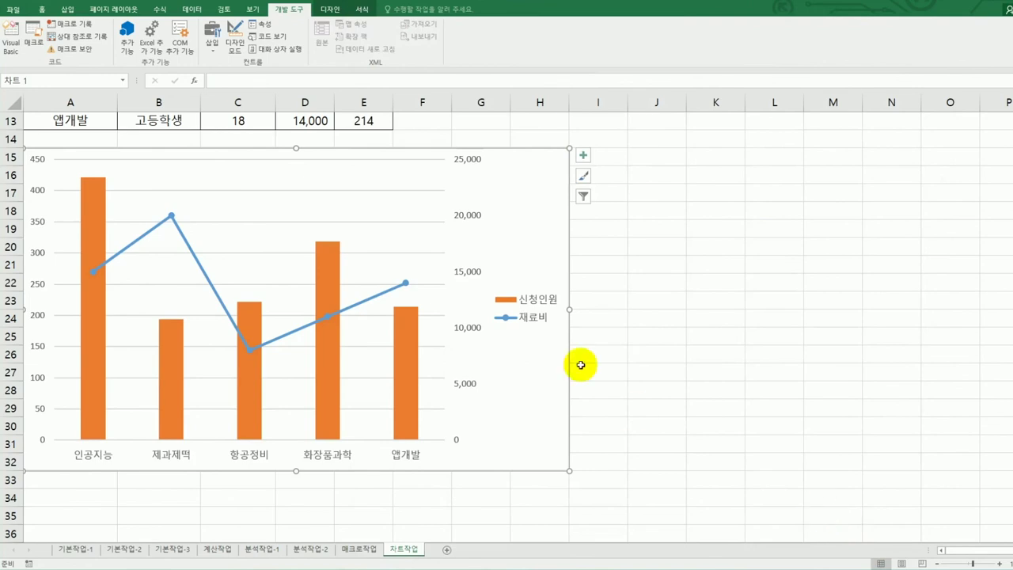
{"action": "left_click", "coordinate": [582, 157]}
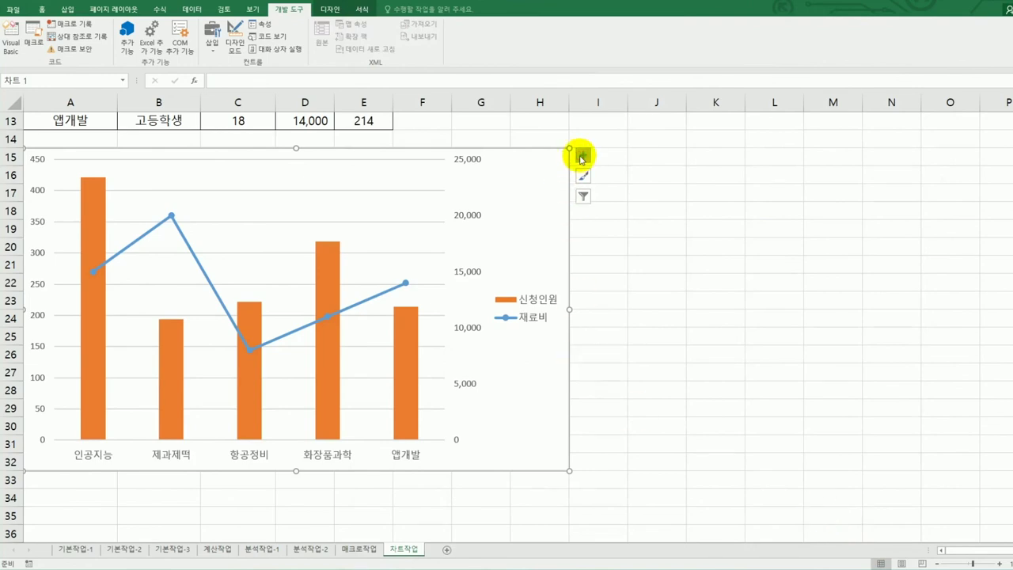
{"action": "left_click", "coordinate": [632, 188]}
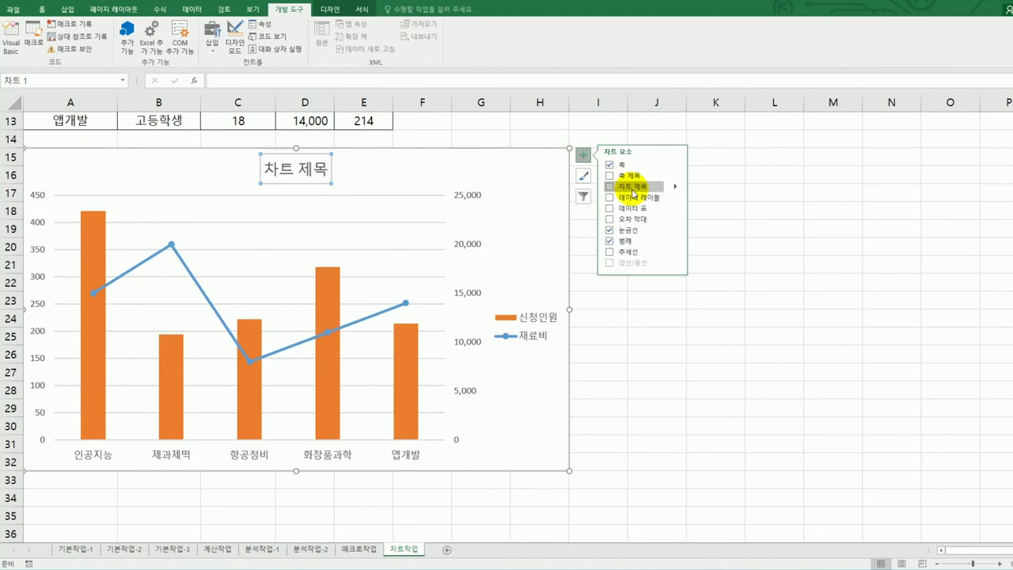
{"action": "left_click", "coordinate": [632, 188]}
- Add a chart title above the chart with the text 고등학생 진로체험학교
{"action": "left_click", "coordinate": [333, 10]}
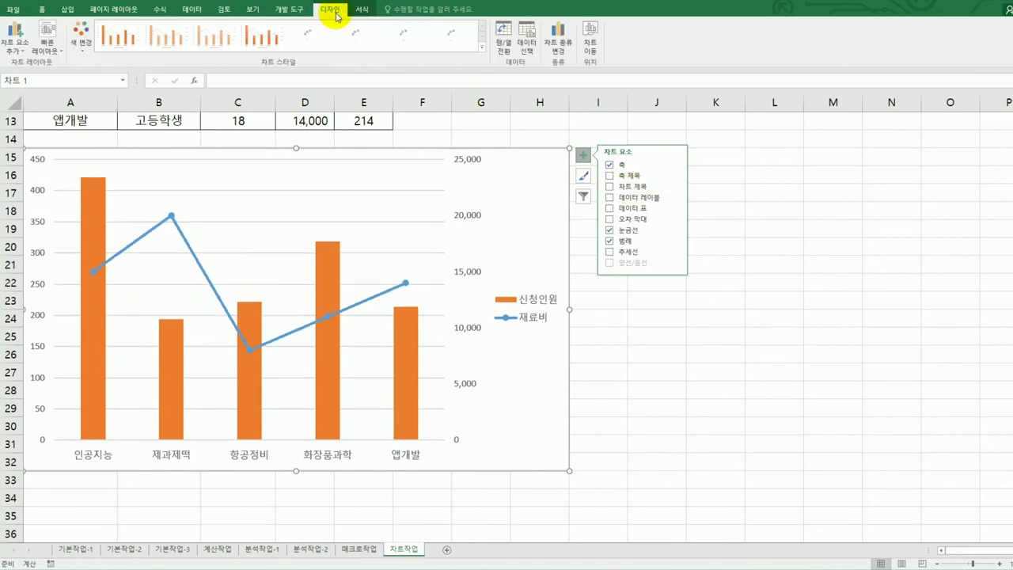
{"action": "left_click", "coordinate": [21, 49]}
{"action": "mouse_move", "coordinate": [37, 75]}
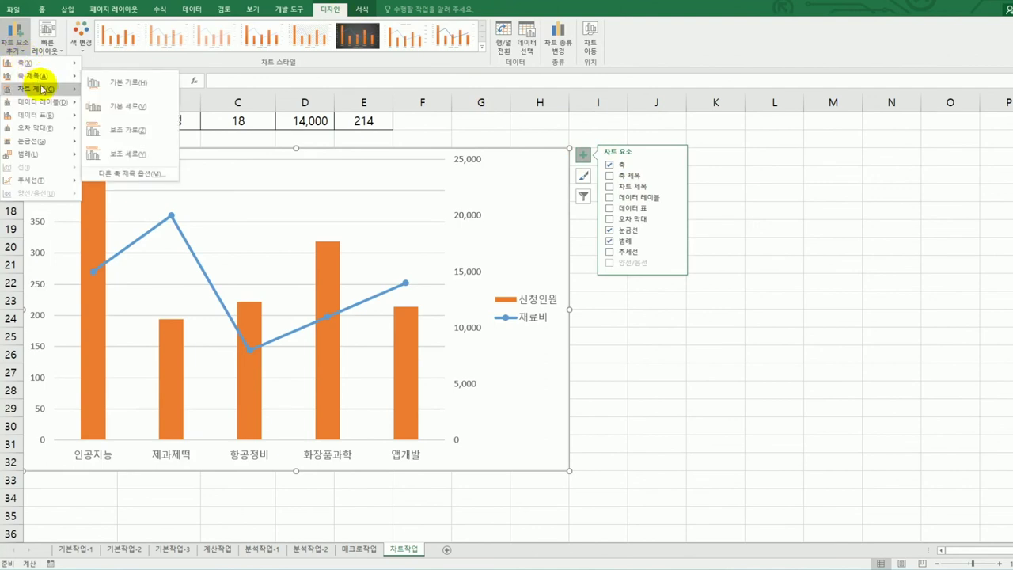
{"action": "left_click", "coordinate": [125, 124]}
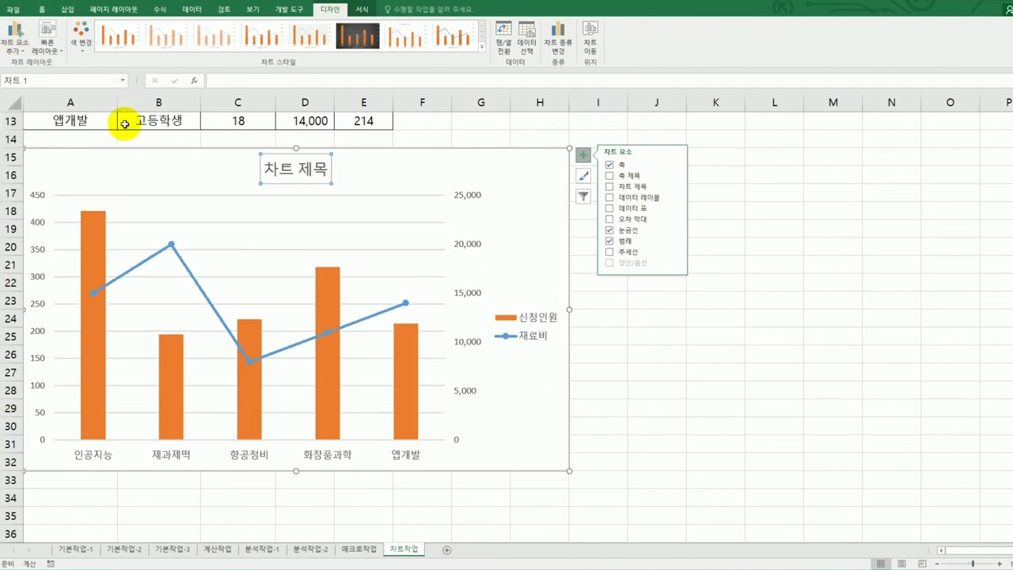
{"action": "left_click_drag", "start_coordinate": [266, 168], "coordinate": [334, 173]}
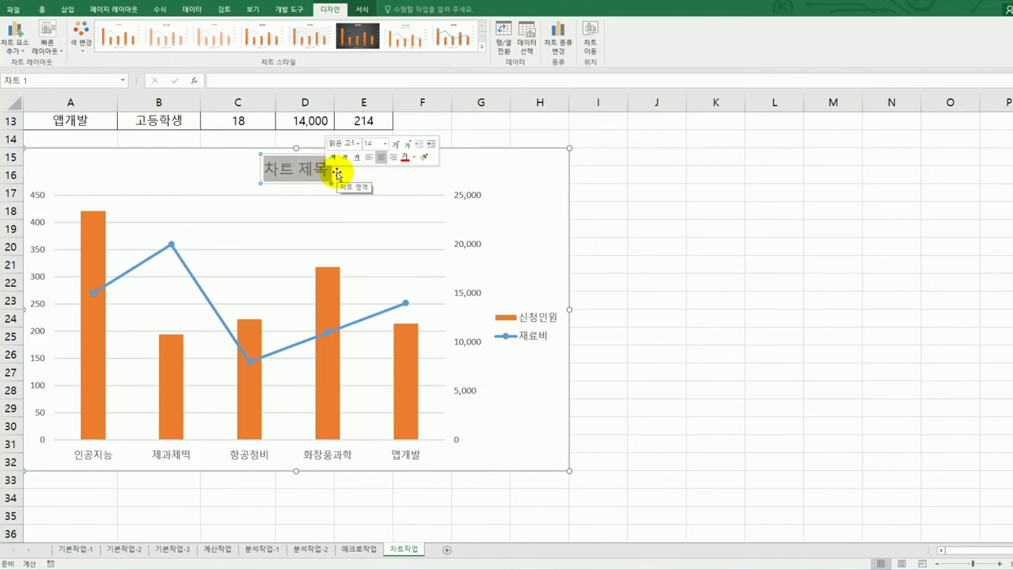
{"action": "type", "text": "고등학생 진로체험학교"}
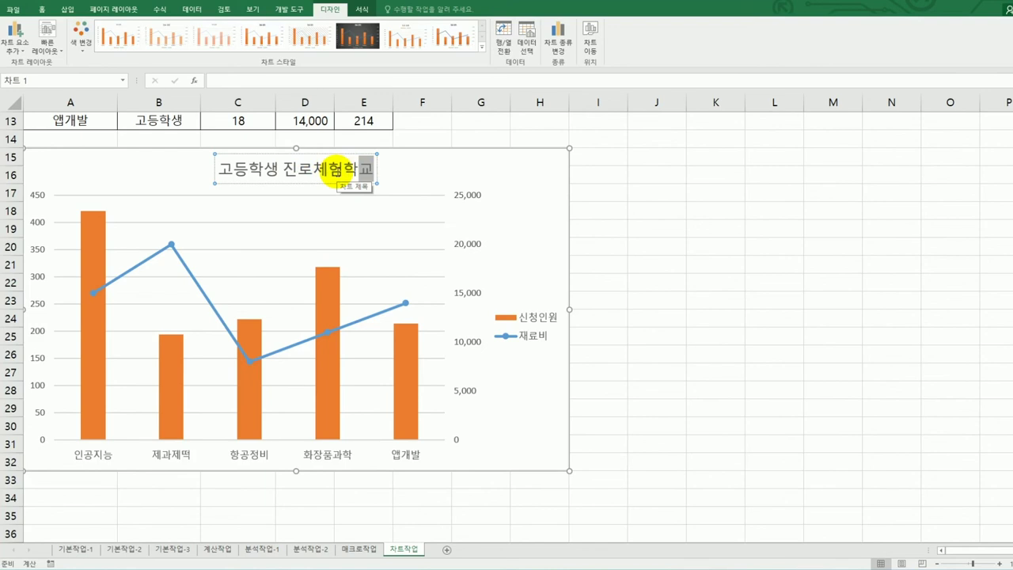
- Set the primary vertical axis maximum to 500 and its major unit to 100
{"action": "left_click", "coordinate": [37, 197]}
{"action": "right_click", "coordinate": [37, 197]}
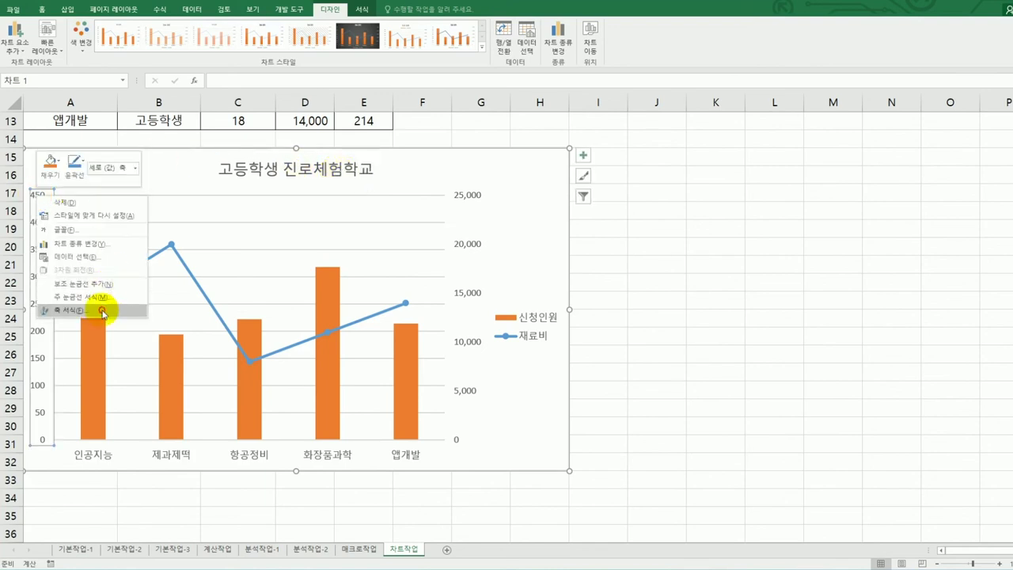
{"action": "left_click", "coordinate": [125, 311]}
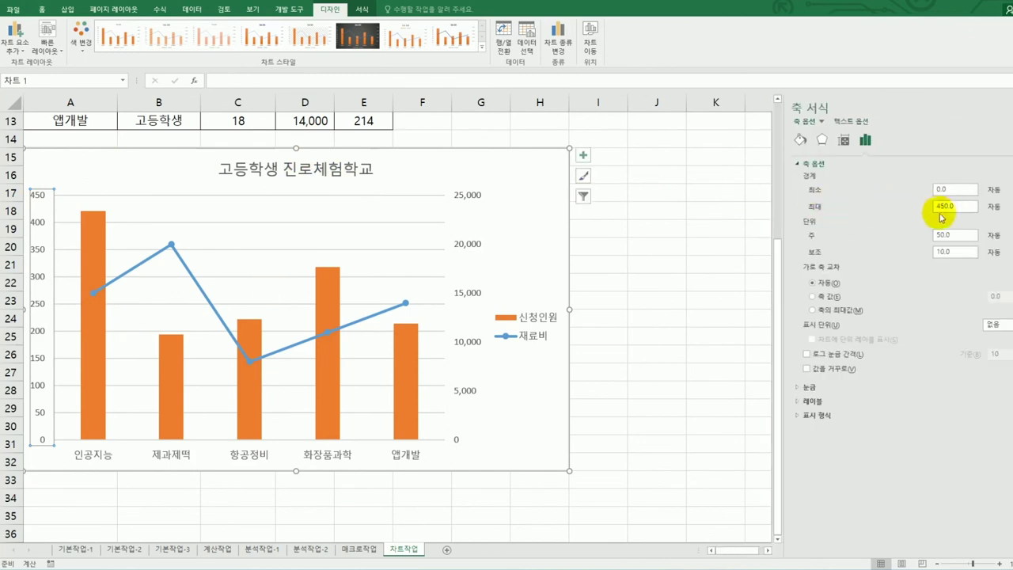
{"action": "left_click_drag", "start_coordinate": [954, 207], "coordinate": [932, 211]}
{"action": "type", "text": "5"}
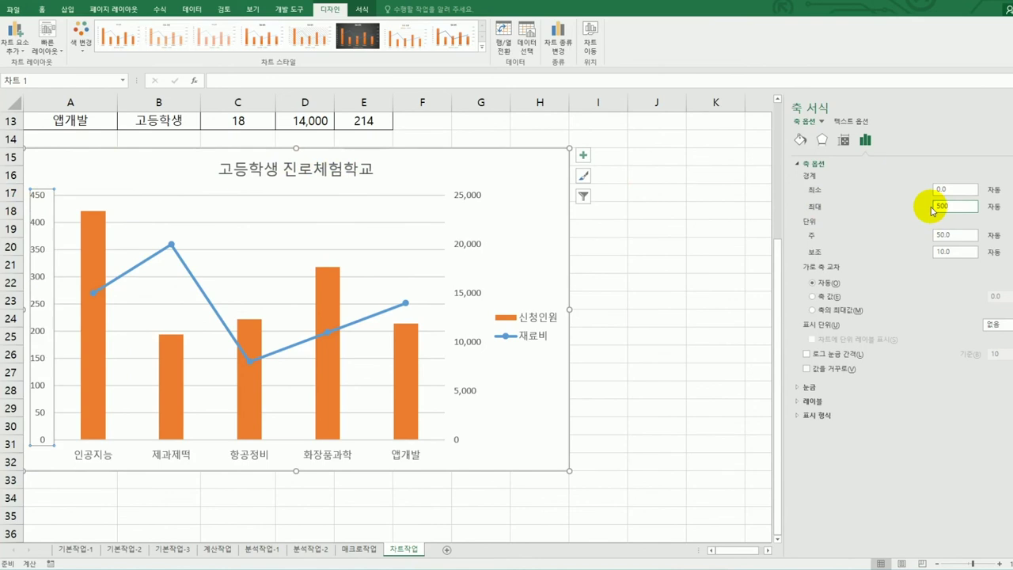
{"action": "type", "text": "00"}
{"action": "left_click_drag", "start_coordinate": [961, 236], "coordinate": [924, 235]}
{"action": "type", "text": "100"}
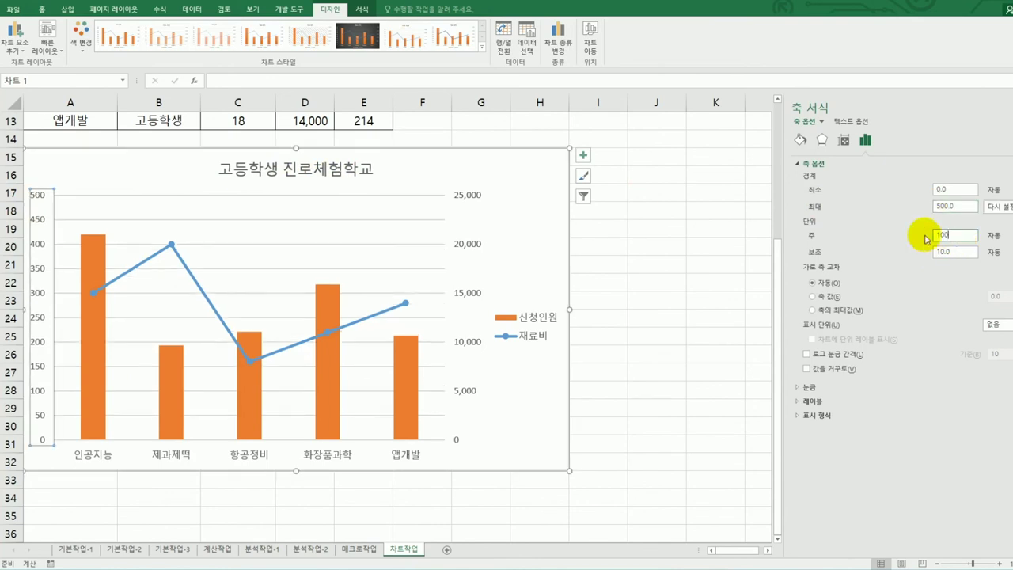
{"action": "key", "text": "Return"}
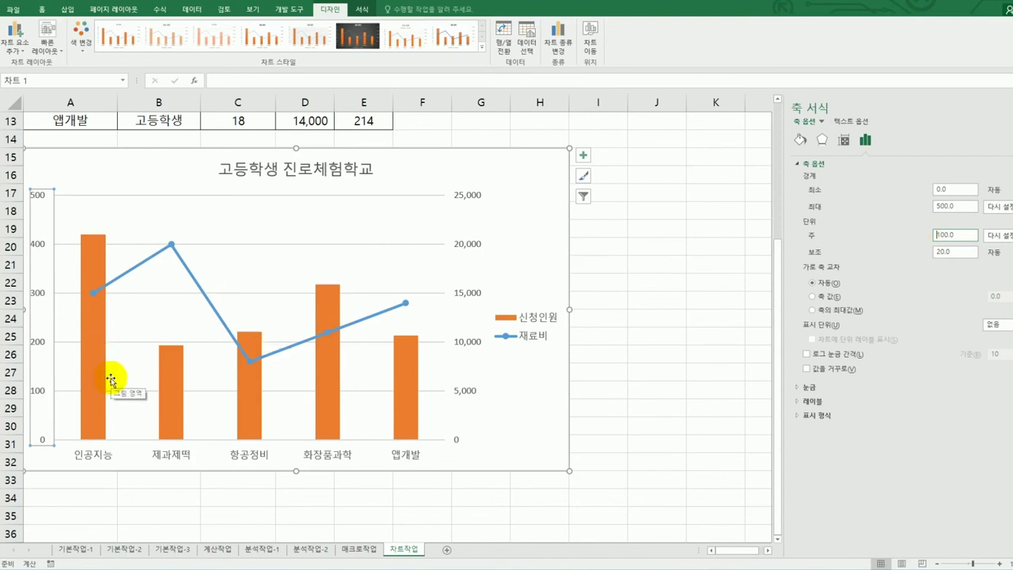
- Add a data label at the inside end (안쪽 끝에) of only the 인공지능 column in the 신청인원 series
{"action": "left_click", "coordinate": [91, 263]}
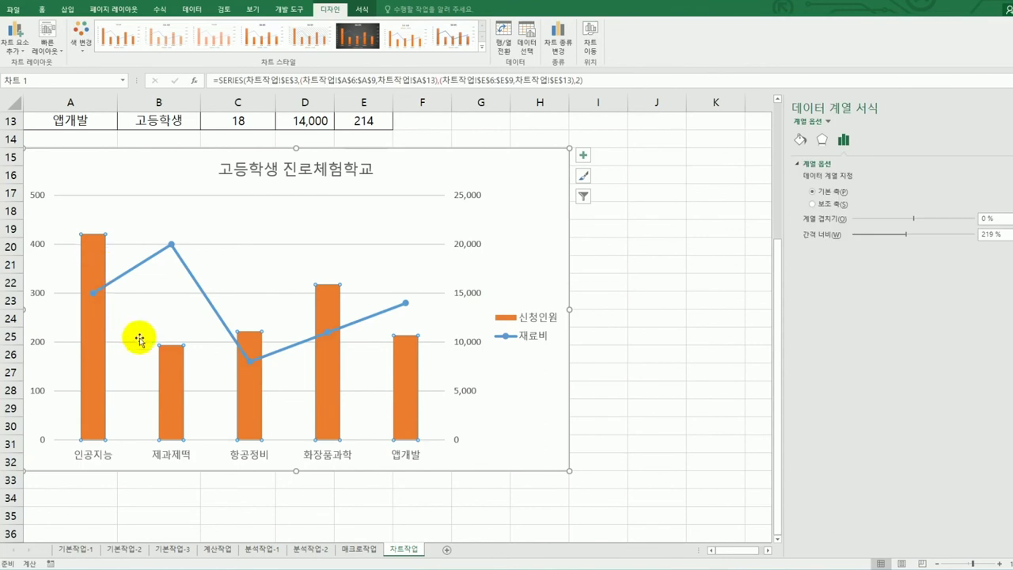
{"action": "left_click", "coordinate": [98, 264]}
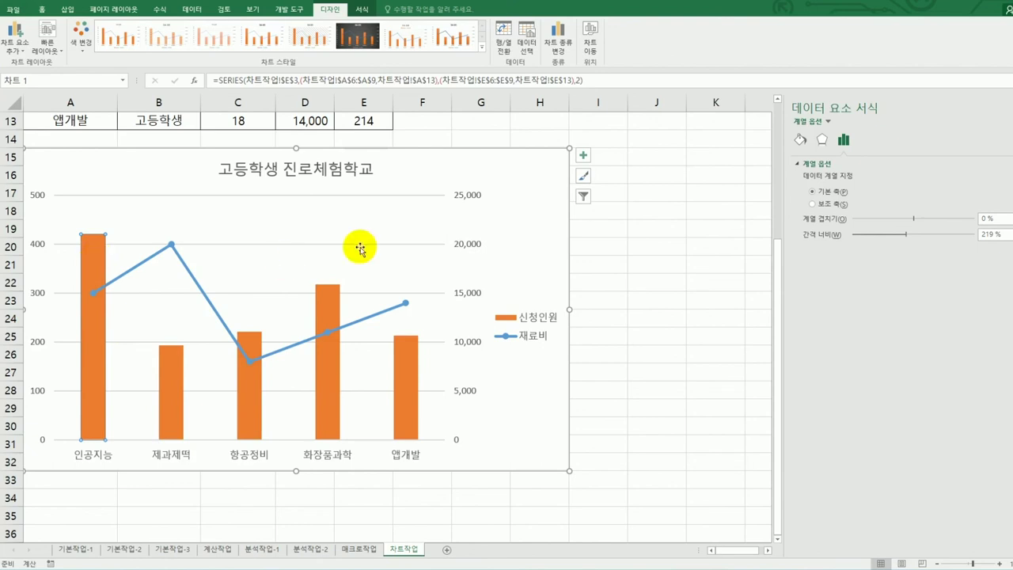
{"action": "left_click", "coordinate": [585, 154]}
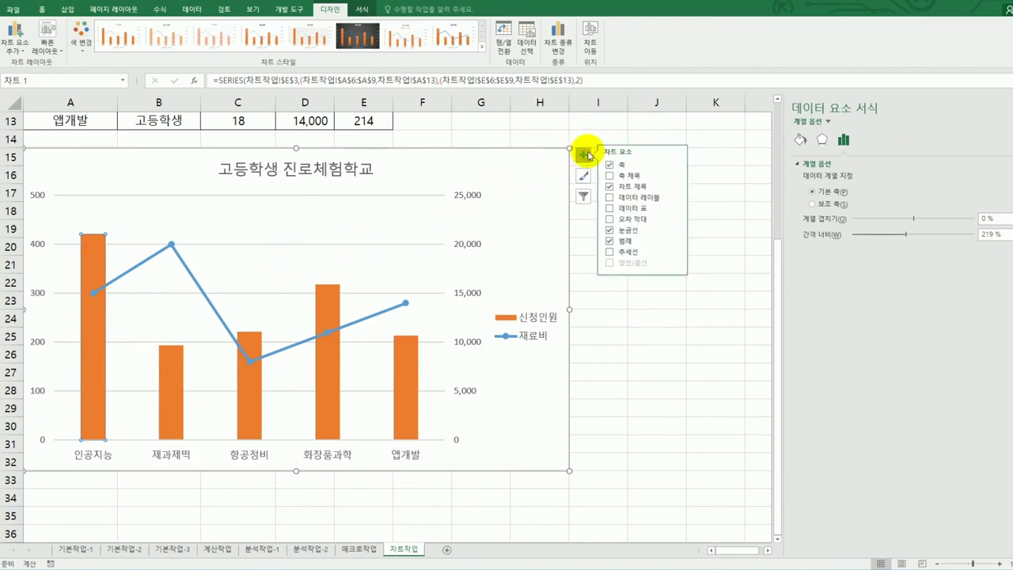
{"action": "left_click", "coordinate": [678, 196]}
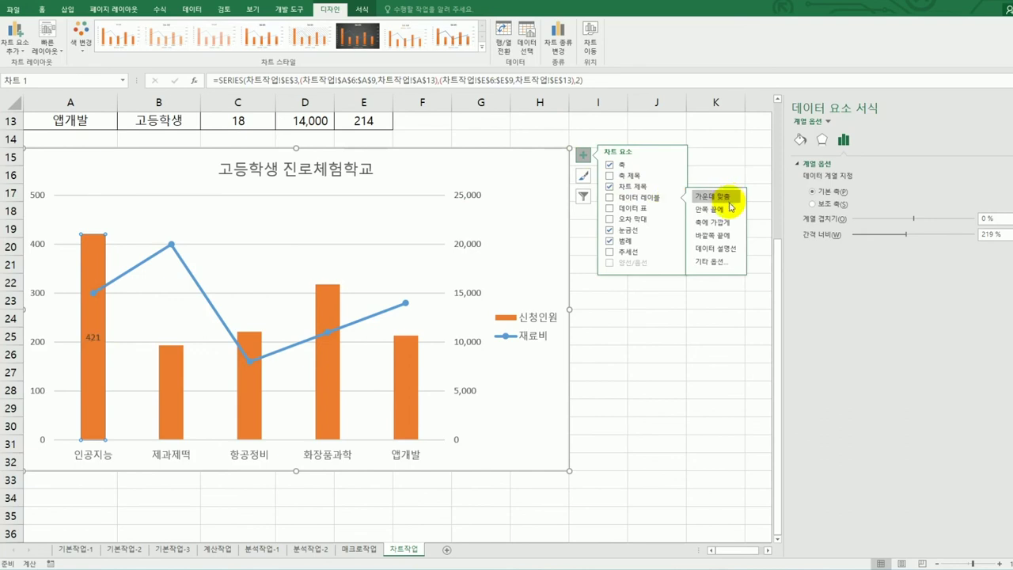
{"action": "left_click", "coordinate": [731, 211]}
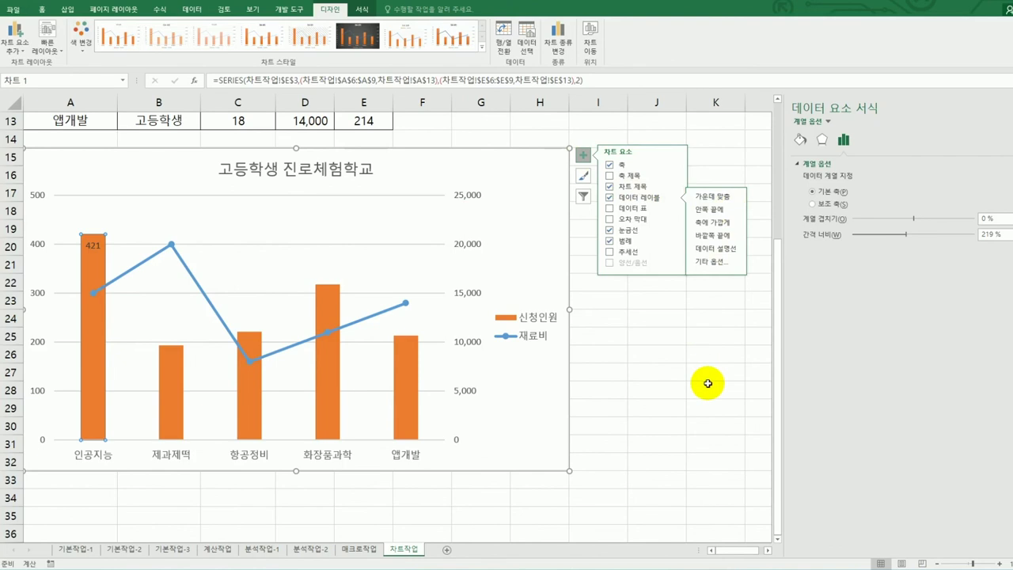
{"action": "left_click", "coordinate": [707, 385]}
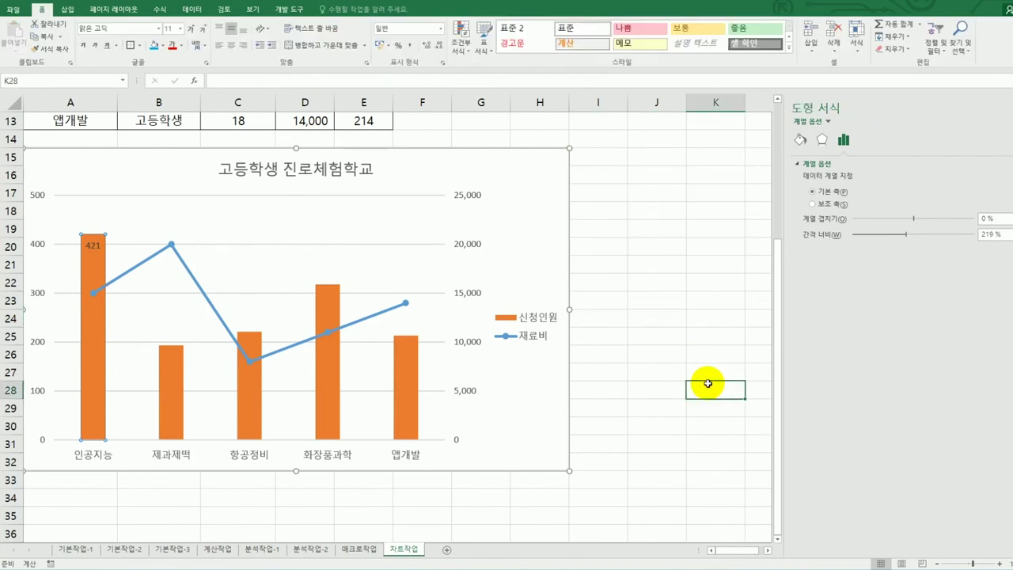
{"action": "left_click", "coordinate": [680, 487]}
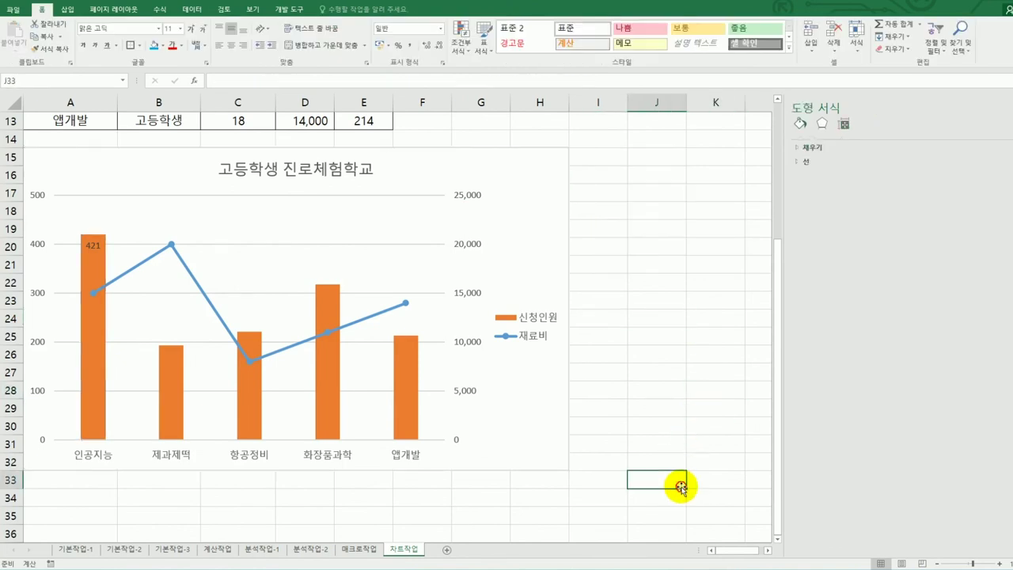